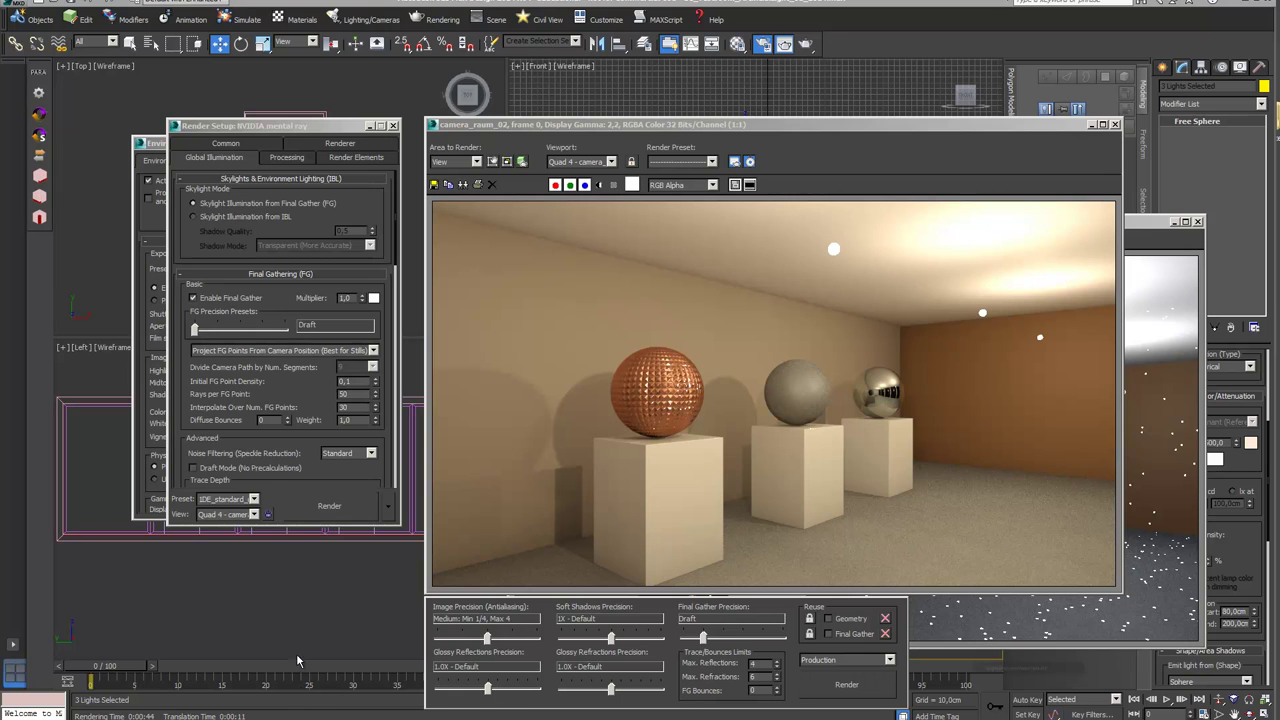
Step: Open the render preset file 1DE_standard_mentalray_renderpresets_2014 for loading into the render setup
{"action": "left_click", "coordinate": [254, 499]}
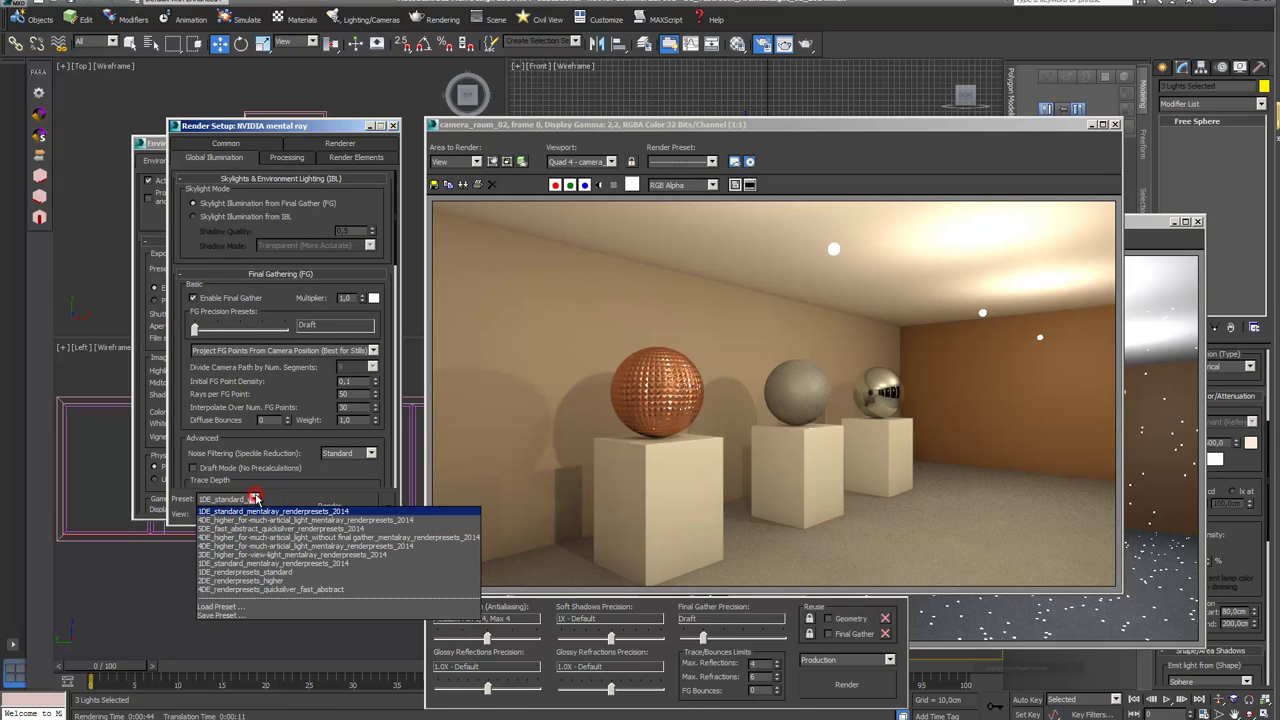
{"action": "left_click", "coordinate": [255, 609]}
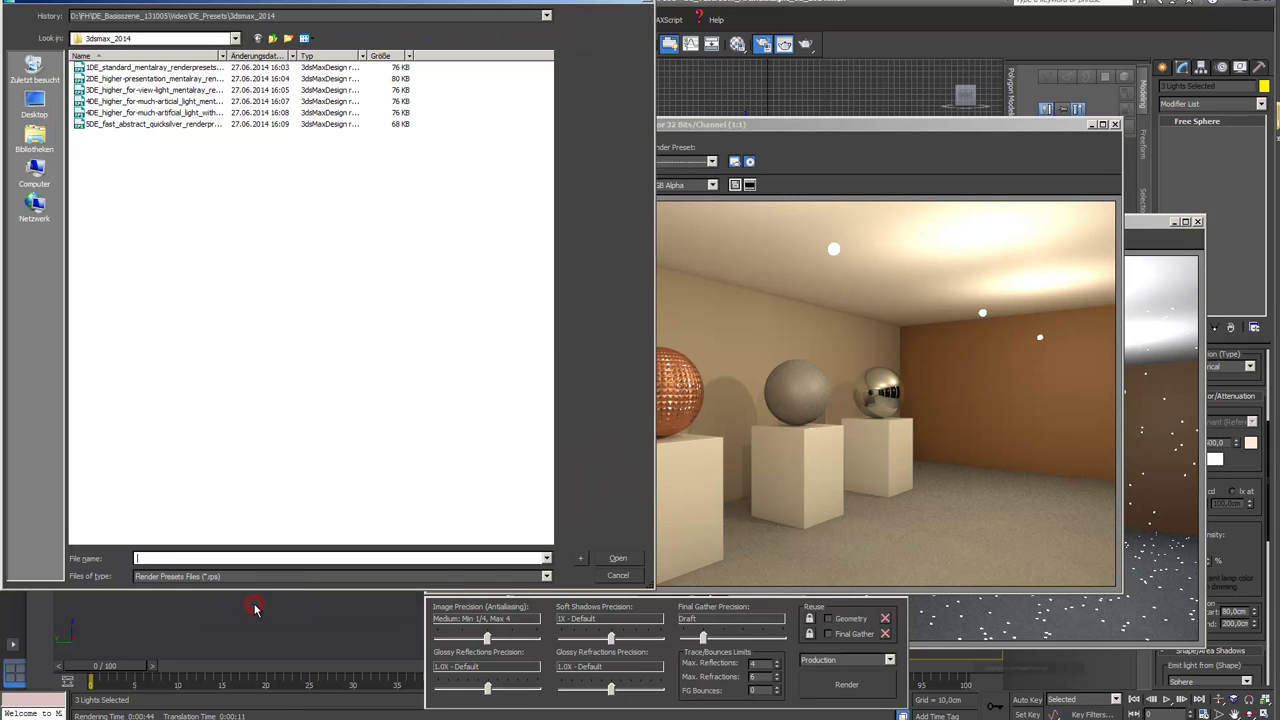
{"action": "left_click_drag", "start_coordinate": [257, 6], "coordinate": [370, 103]}
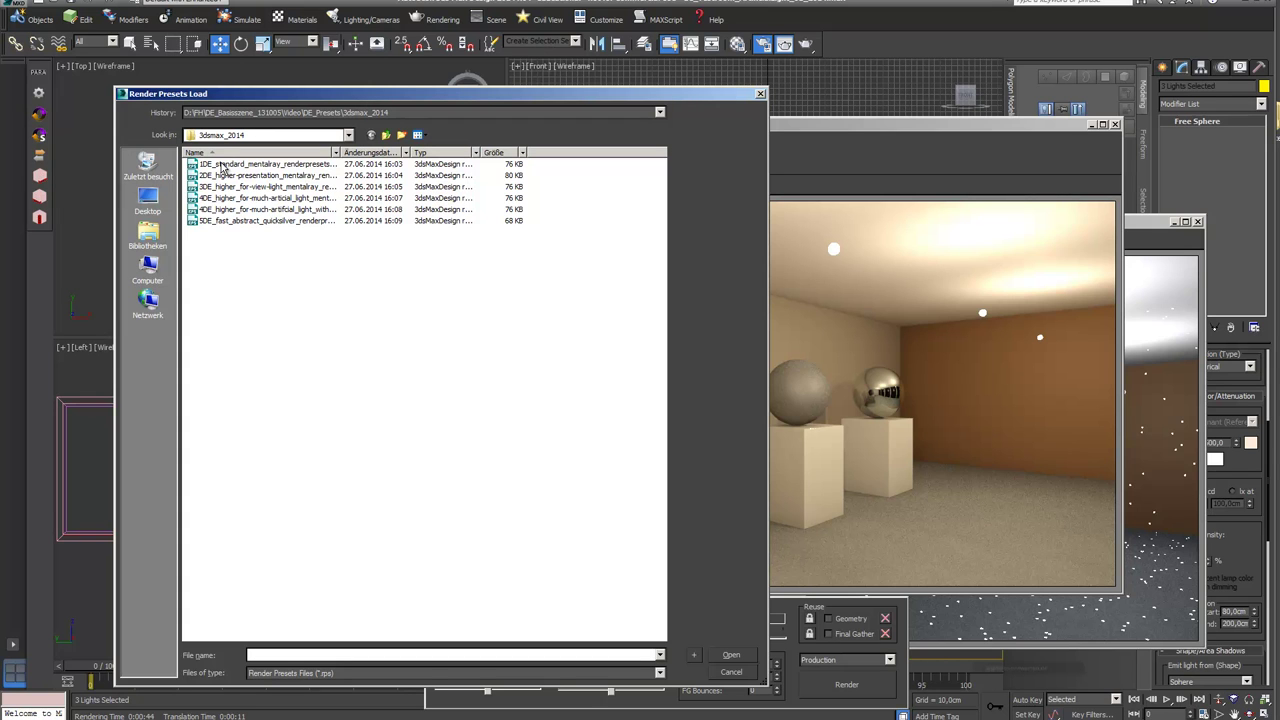
{"action": "left_click", "coordinate": [295, 168]}
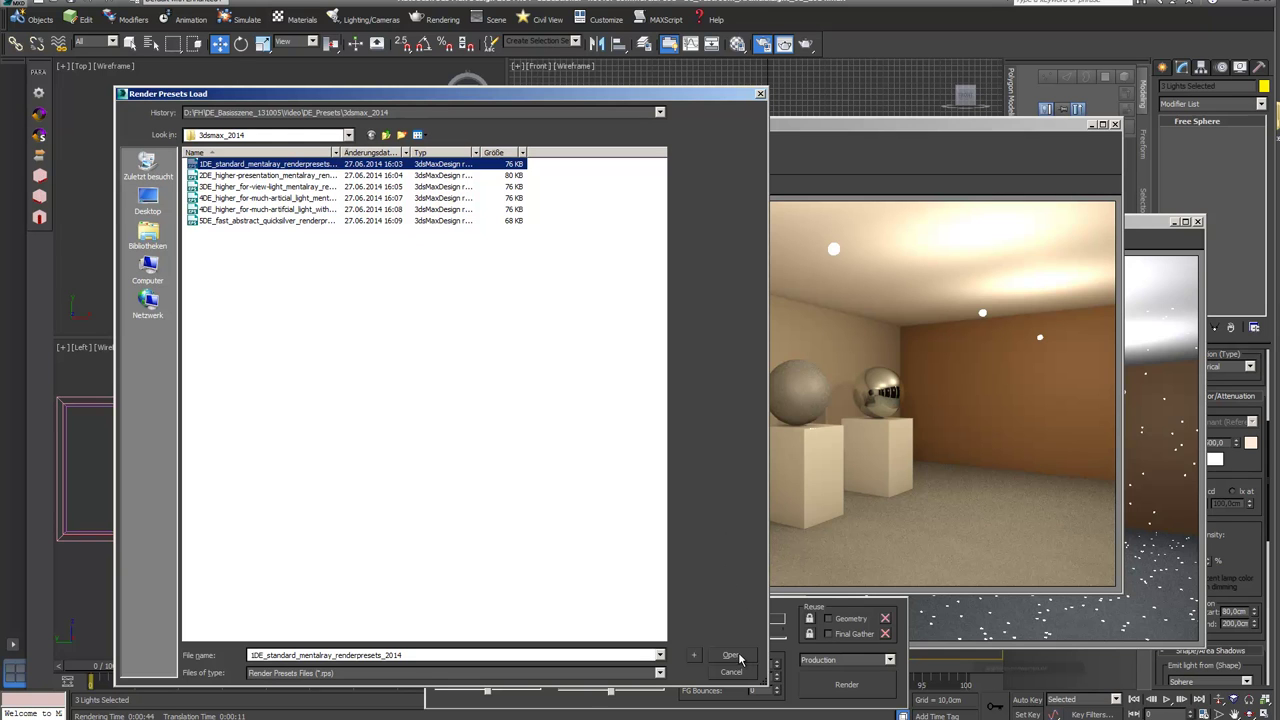
{"action": "left_click", "coordinate": [733, 656]}
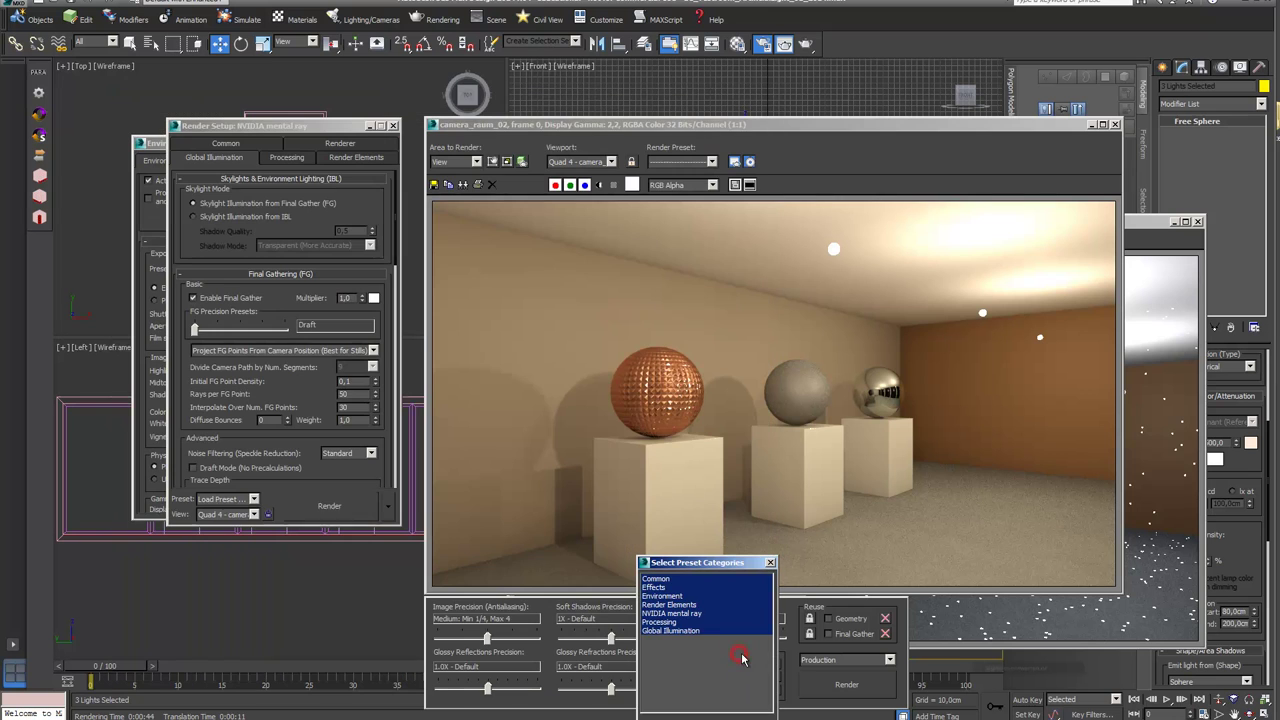
Step: Load only the Effects, Render Elements, NVIDIA mental ray, Processing and Global Illumination categories from the preset
{"action": "left_click", "coordinate": [655, 590]}
{"action": "left_click", "coordinate": [668, 604], "text": "ctrl"}
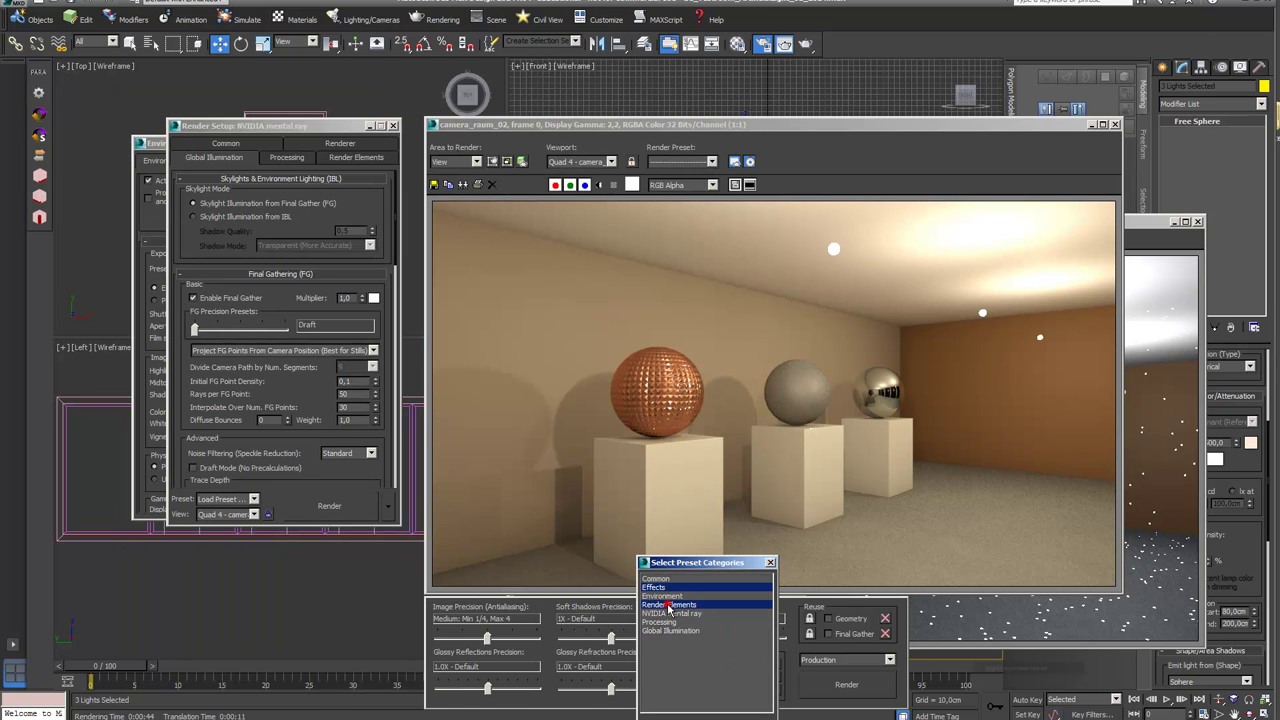
{"action": "left_click", "coordinate": [669, 614], "text": "ctrl"}
{"action": "left_click", "coordinate": [660, 622], "text": "ctrl"}
{"action": "left_click", "coordinate": [665, 631], "text": "ctrl"}
{"action": "left_click_drag", "start_coordinate": [705, 562], "coordinate": [628, 439]}
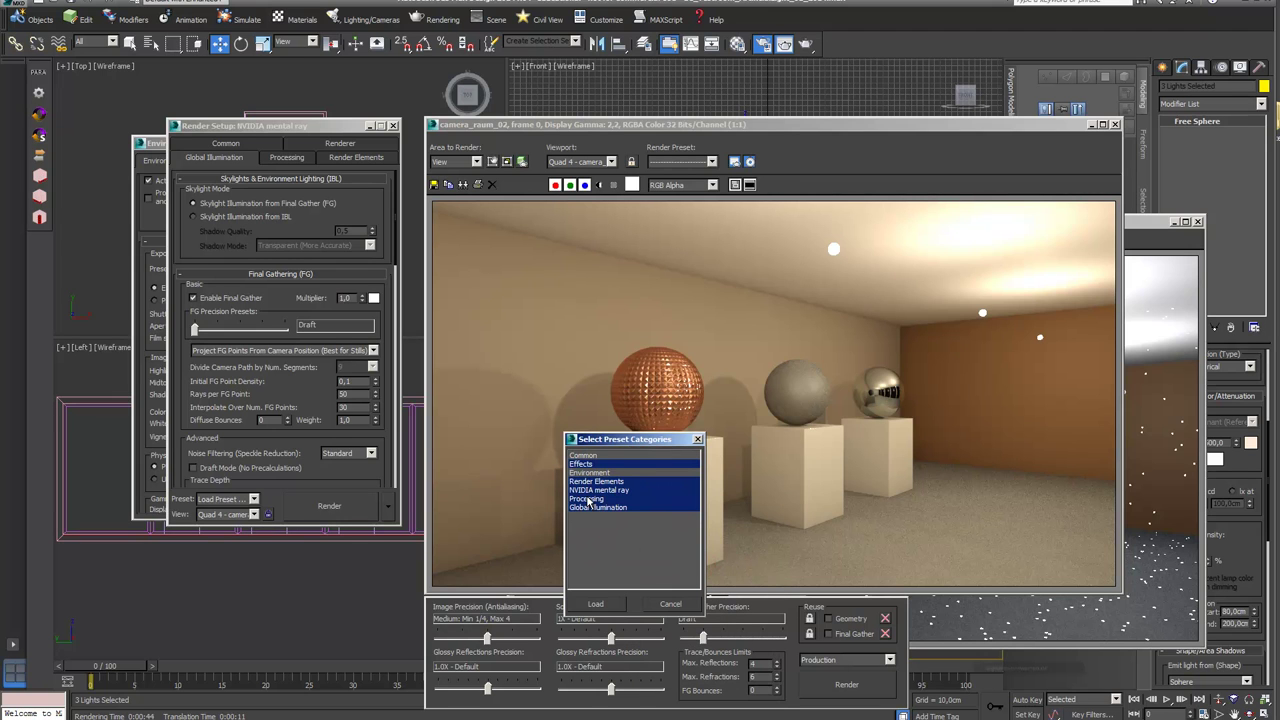
{"action": "left_click", "coordinate": [603, 605]}
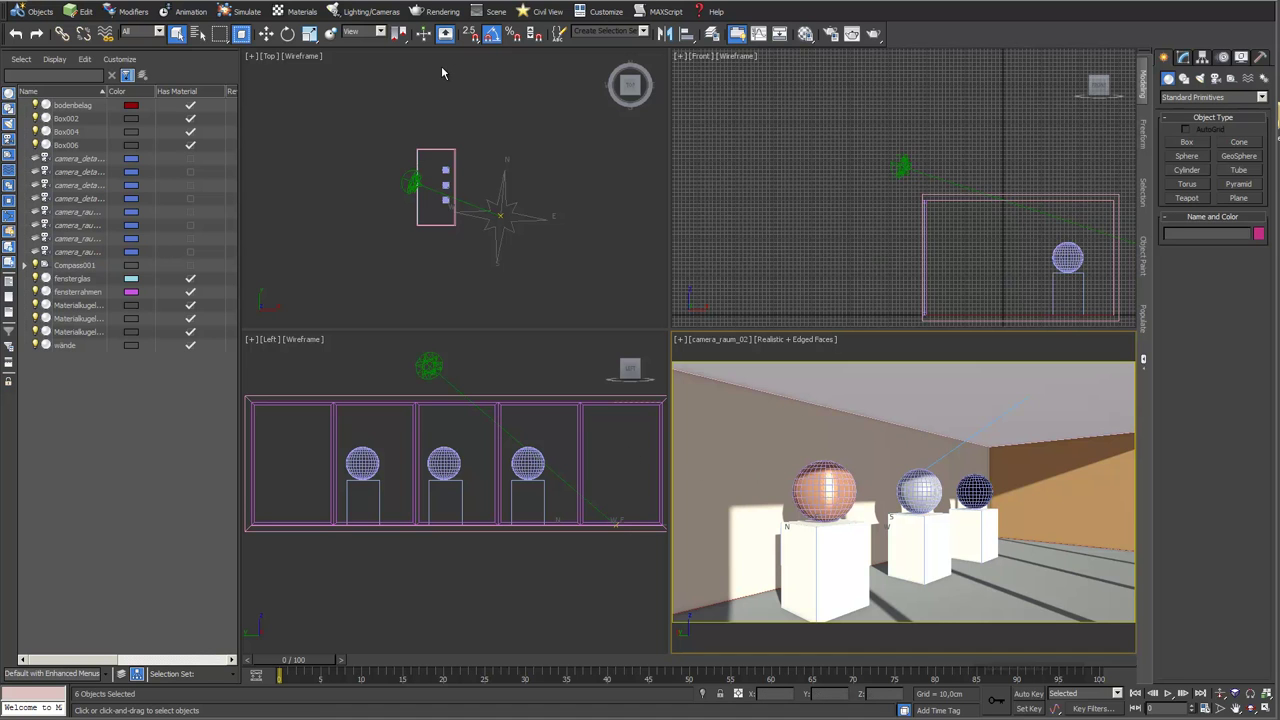
Step: Select the daylight system and switch off both Sky002 and Sun002 in the Light Lister
{"action": "left_click", "coordinate": [410, 183]}
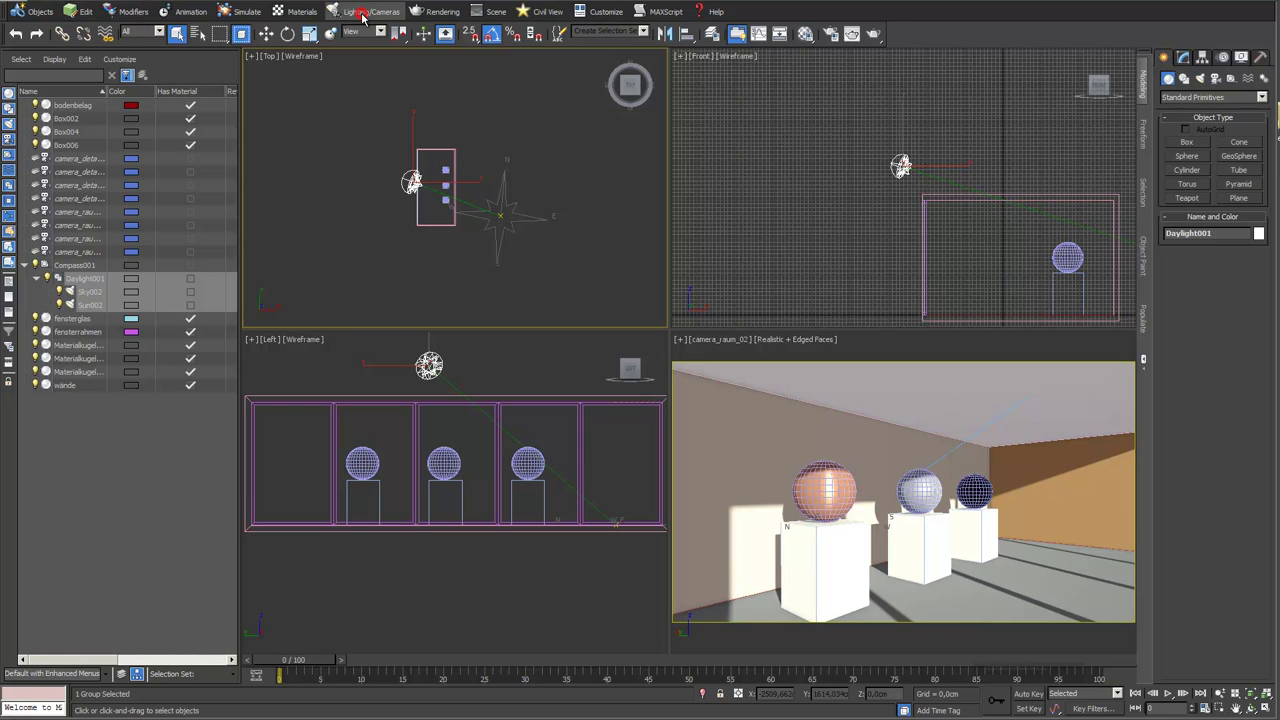
{"action": "left_click", "coordinate": [487, 130]}
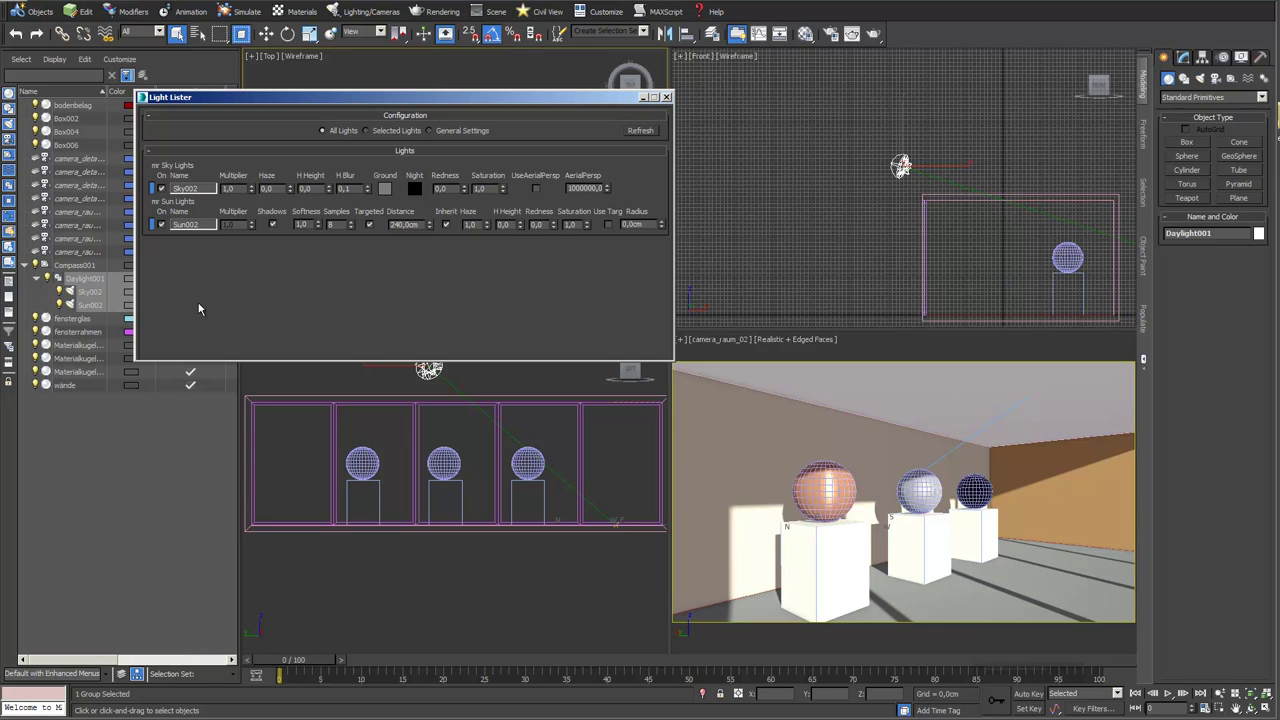
{"action": "left_click", "coordinate": [162, 189]}
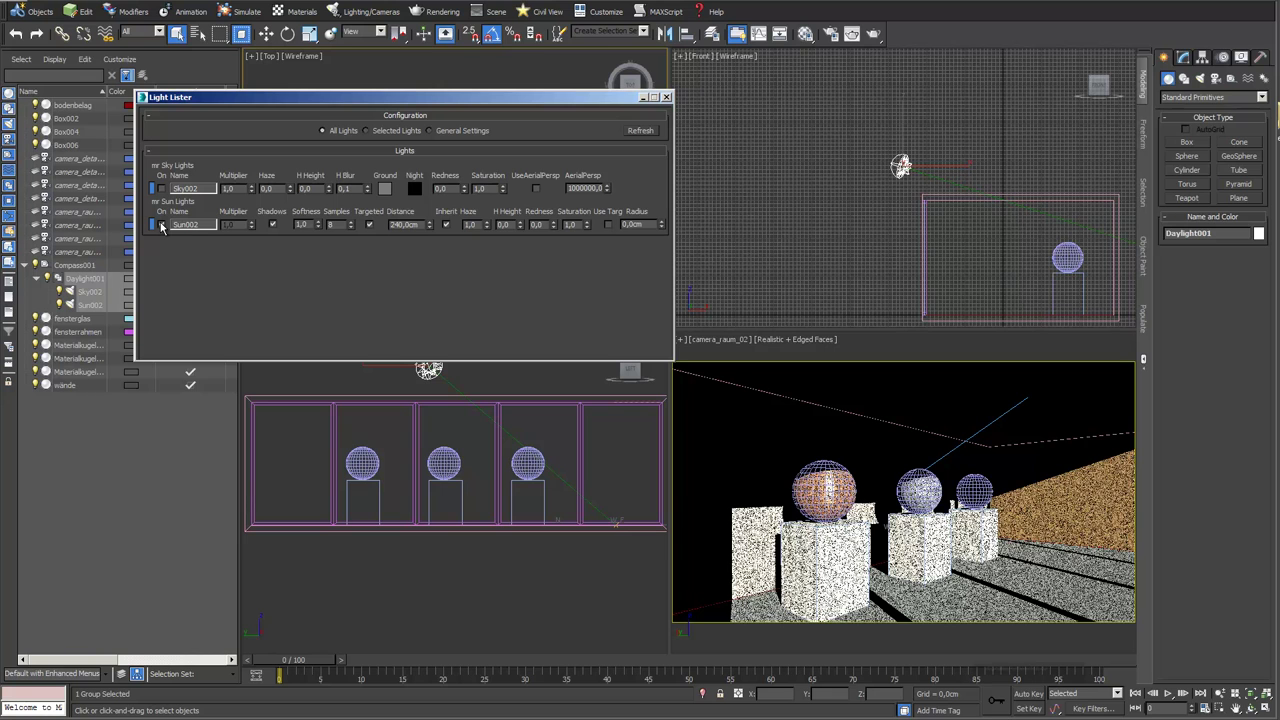
{"action": "left_click", "coordinate": [160, 225]}
Step: Render the camera_raum_02 view with the sky and sun lights switched off
{"action": "left_click_drag", "start_coordinate": [393, 98], "coordinate": [327, 232]}
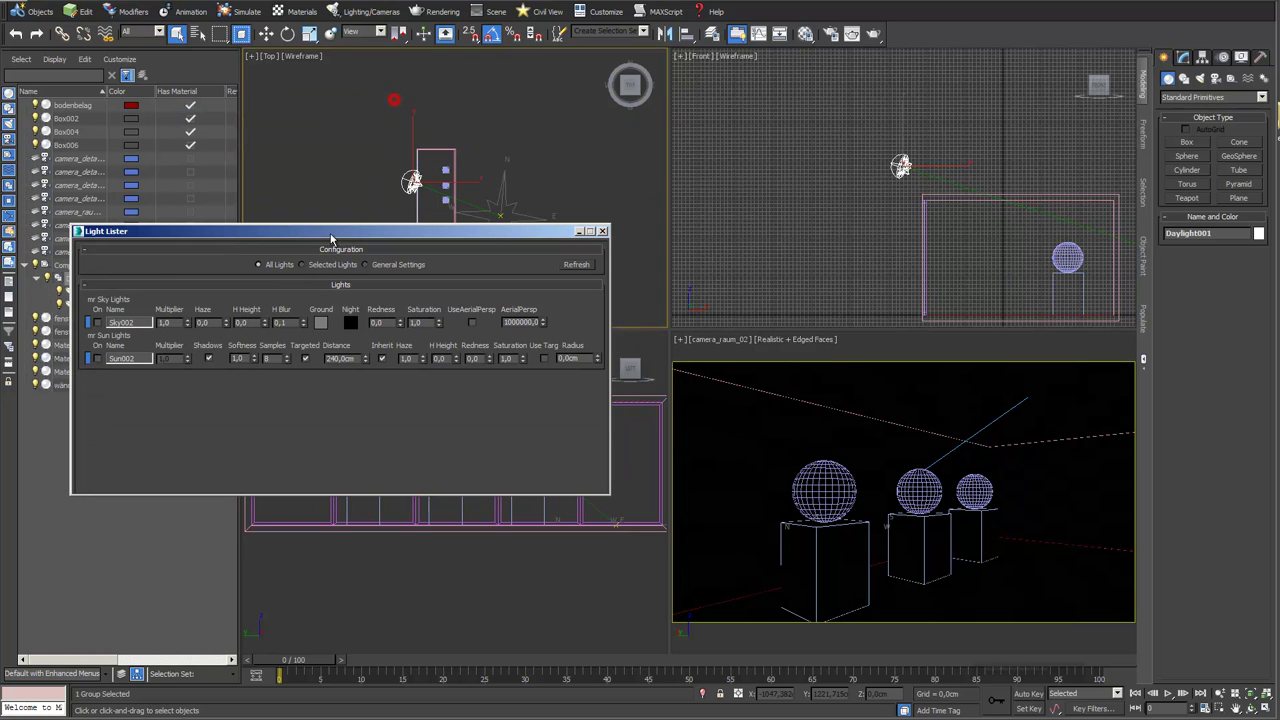
{"action": "left_click", "coordinate": [873, 34]}
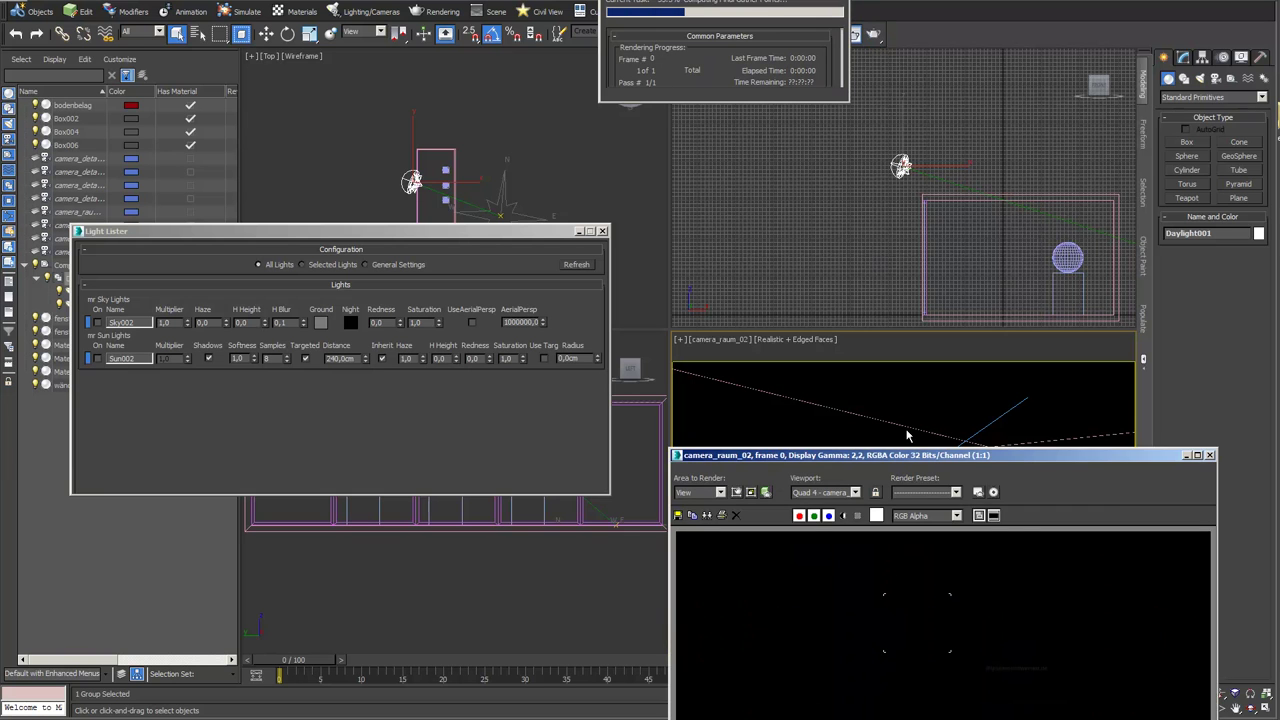
{"action": "left_click_drag", "start_coordinate": [933, 460], "coordinate": [656, 223]}
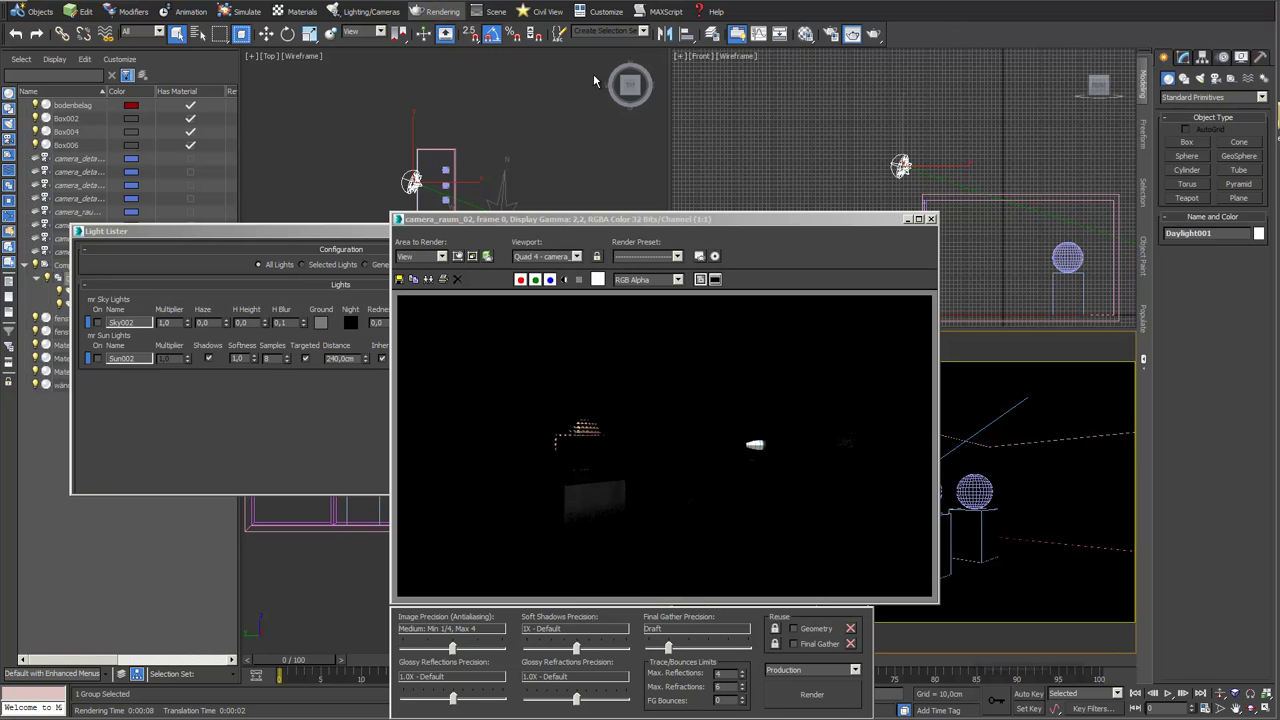
Step: Open the Environment and Effects settings and render an exposure control preview
{"action": "key", "text": "8"}
{"action": "left_click_drag", "start_coordinate": [518, 403], "coordinate": [380, 134]}
{"action": "left_click", "coordinate": [410, 356]}
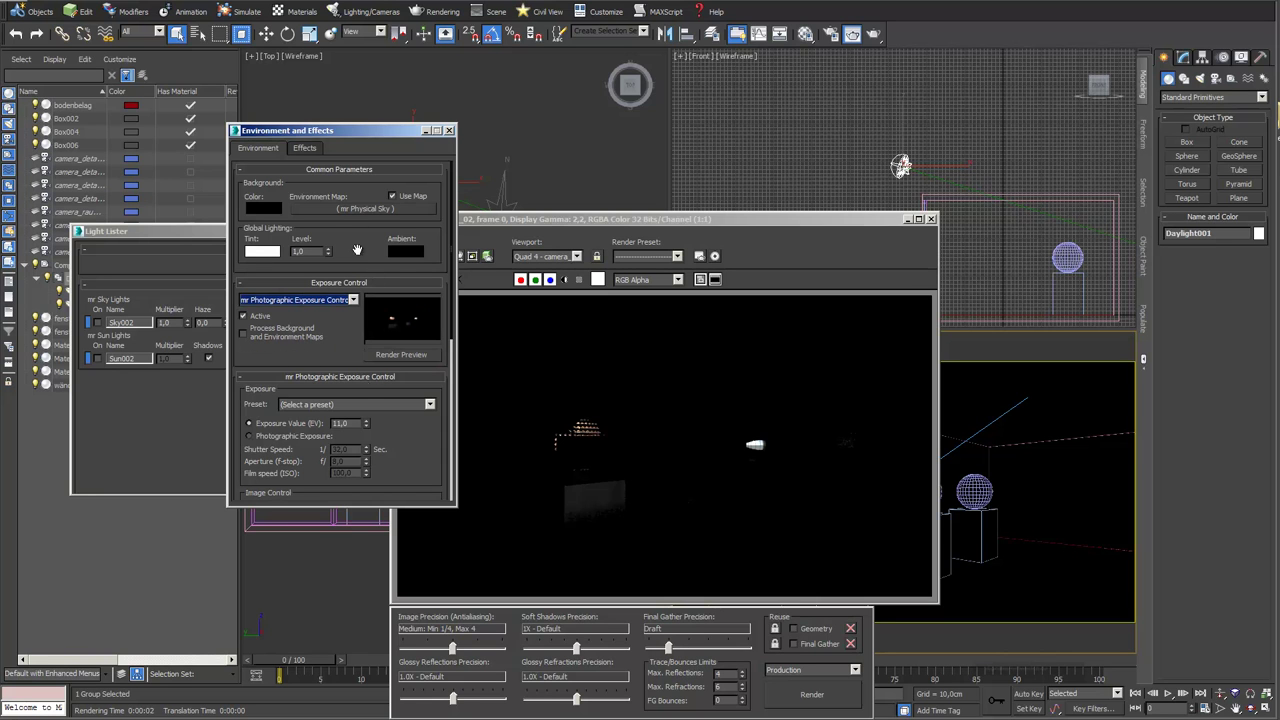
Step: Set the Exposure Value to 7,0, disable use of the mr Physical Sky environment map, and refresh the exposure preview
{"action": "left_click", "coordinate": [366, 426]}
{"action": "right_click", "coordinate": [366, 428]}
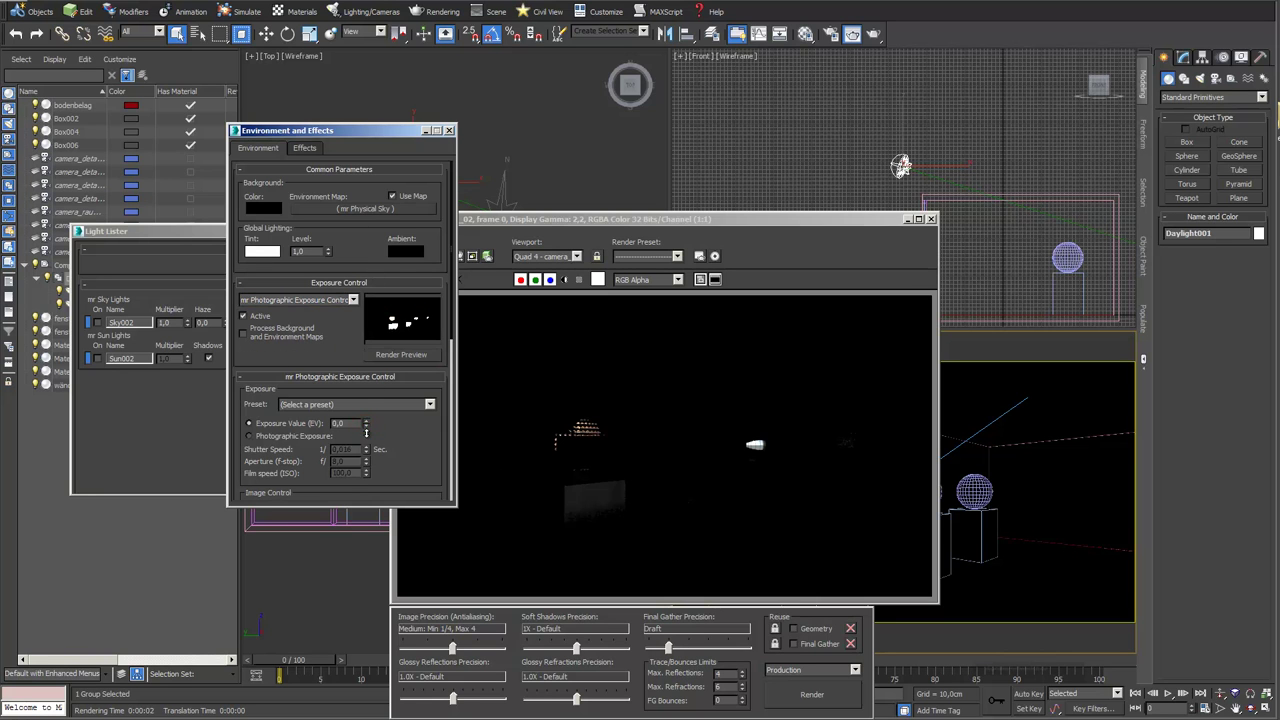
{"action": "left_click_drag", "start_coordinate": [366, 421], "coordinate": [367, 412]}
{"action": "left_click", "coordinate": [393, 198]}
{"action": "left_click", "coordinate": [407, 356]}
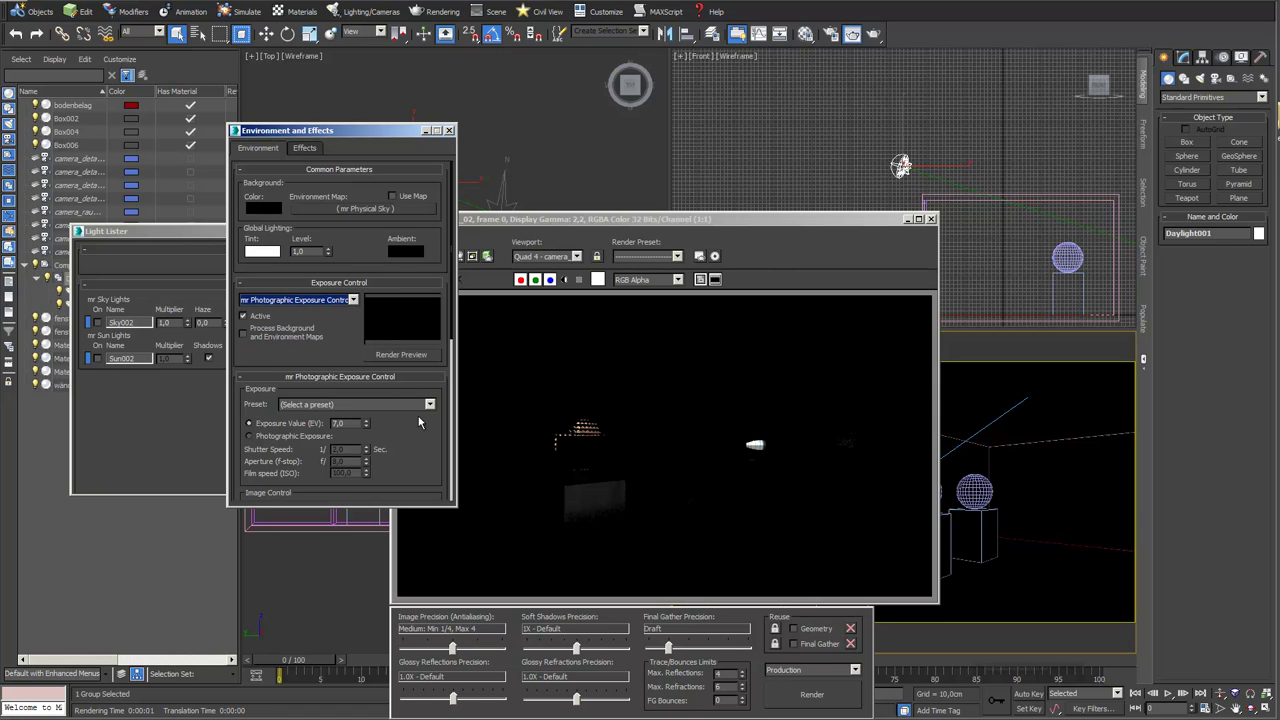
Step: Hide Daylight001 with its lights and Compass001 in the scene, and clear the selection
{"action": "left_click_drag", "start_coordinate": [689, 222], "coordinate": [651, 711]}
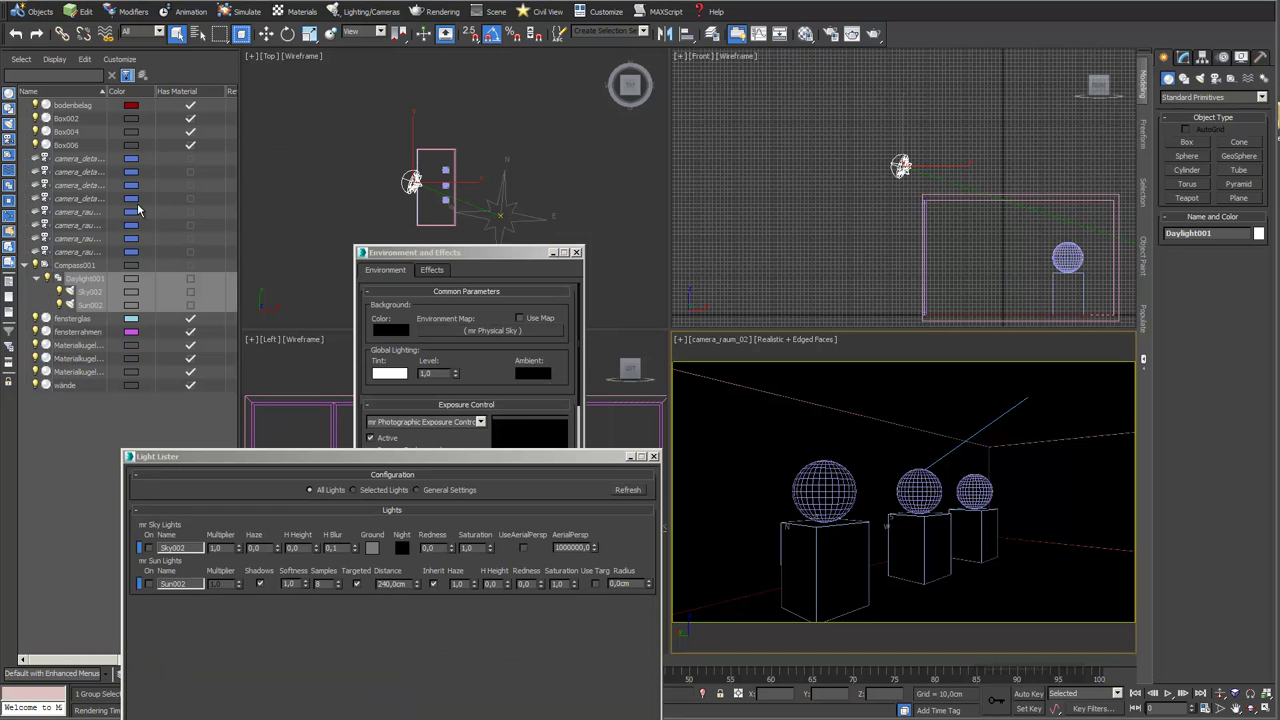
{"action": "left_click", "coordinate": [53, 277]}
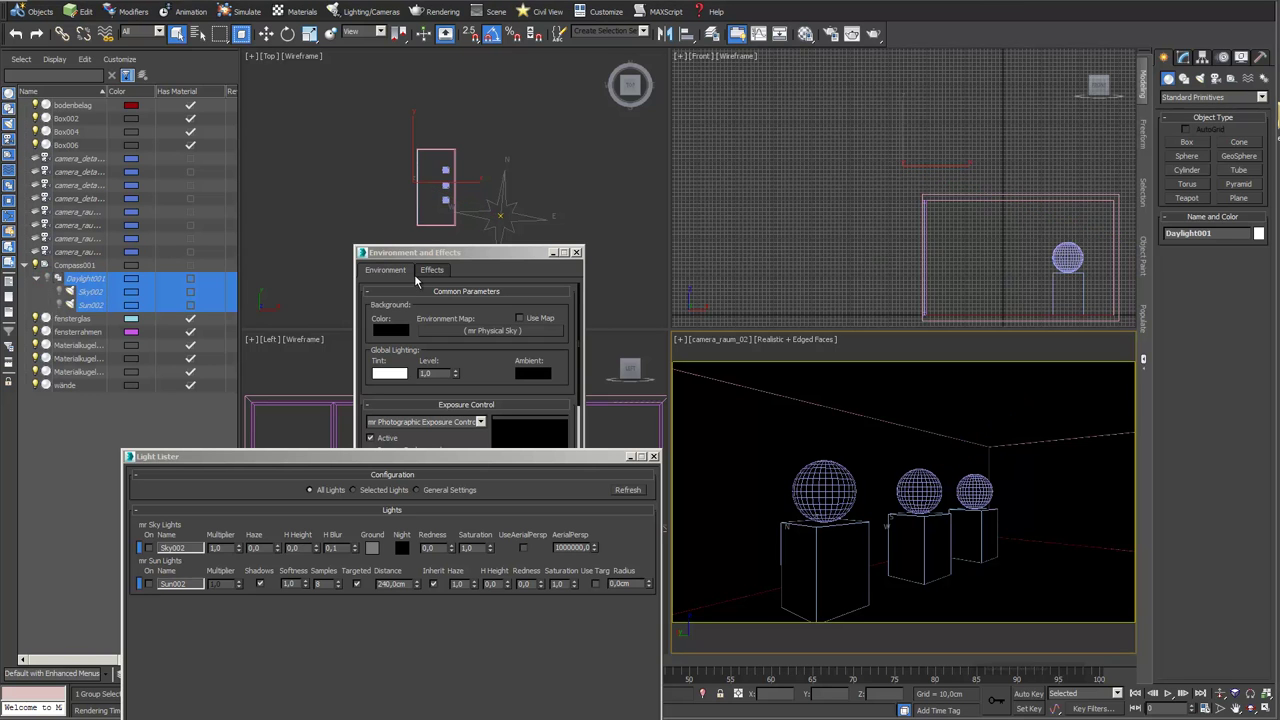
{"action": "left_click_drag", "start_coordinate": [530, 252], "coordinate": [513, 435]}
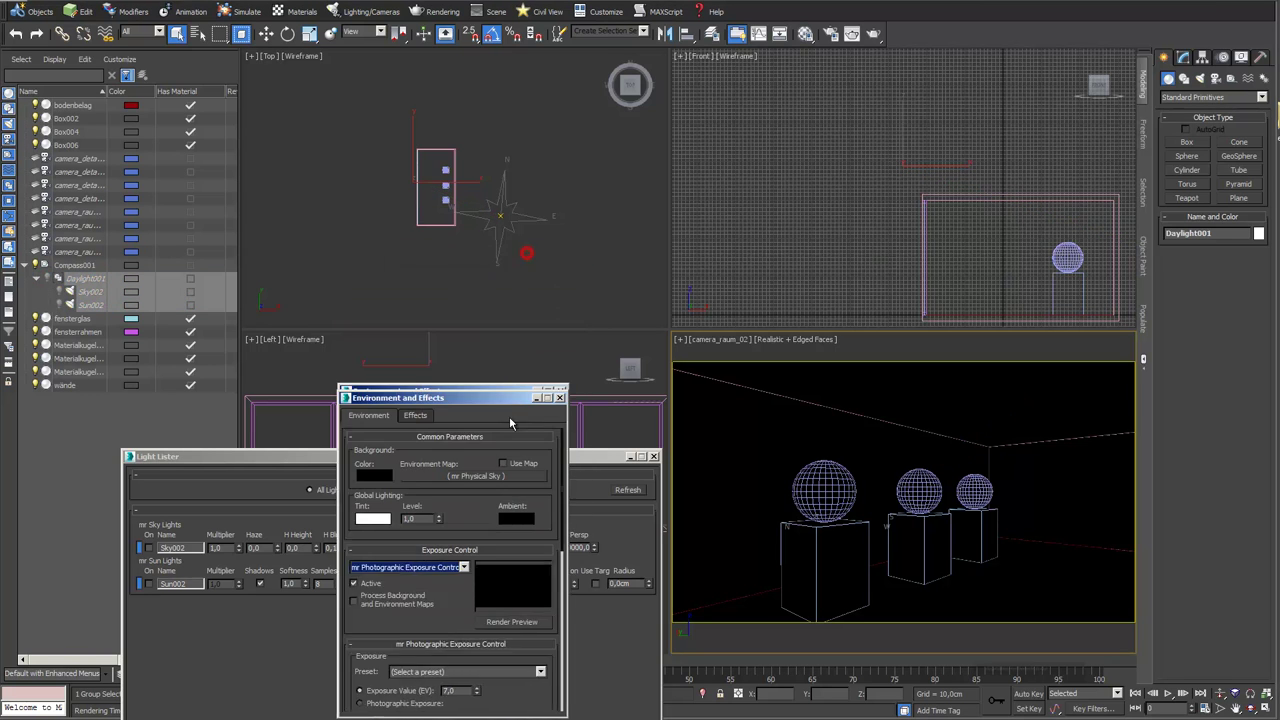
{"action": "left_click", "coordinate": [35, 265]}
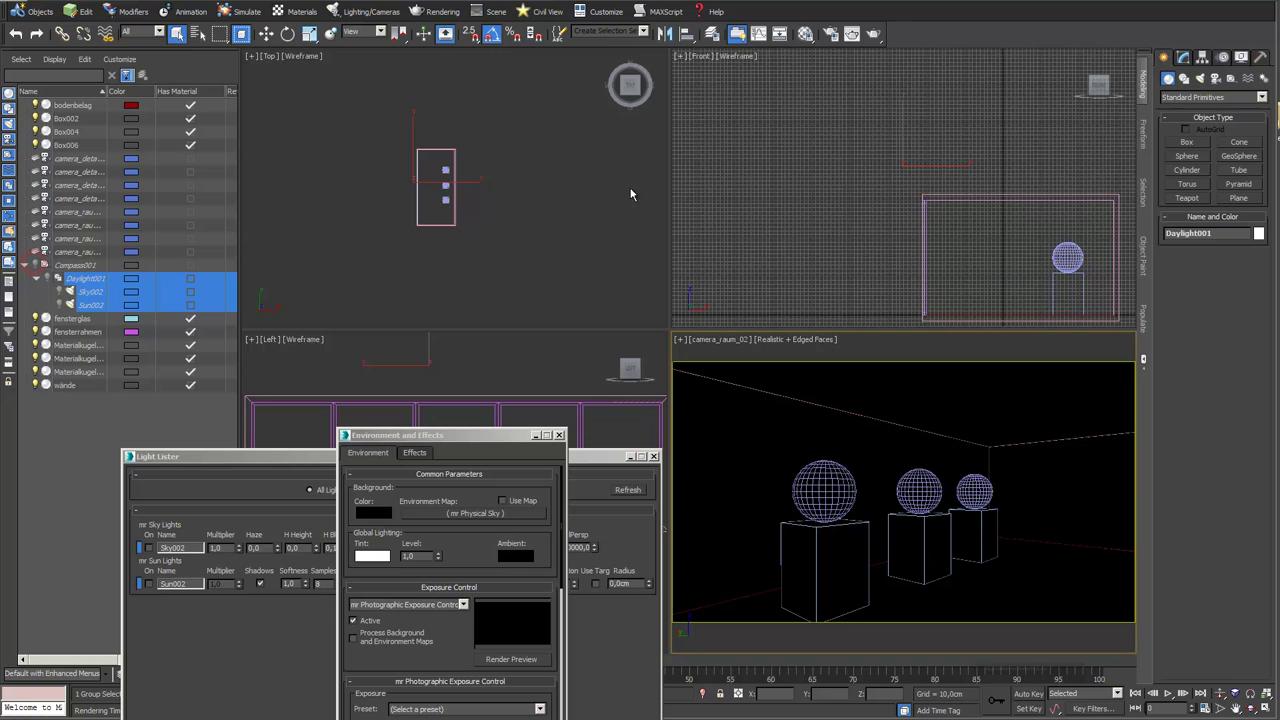
{"action": "left_click", "coordinate": [603, 246]}
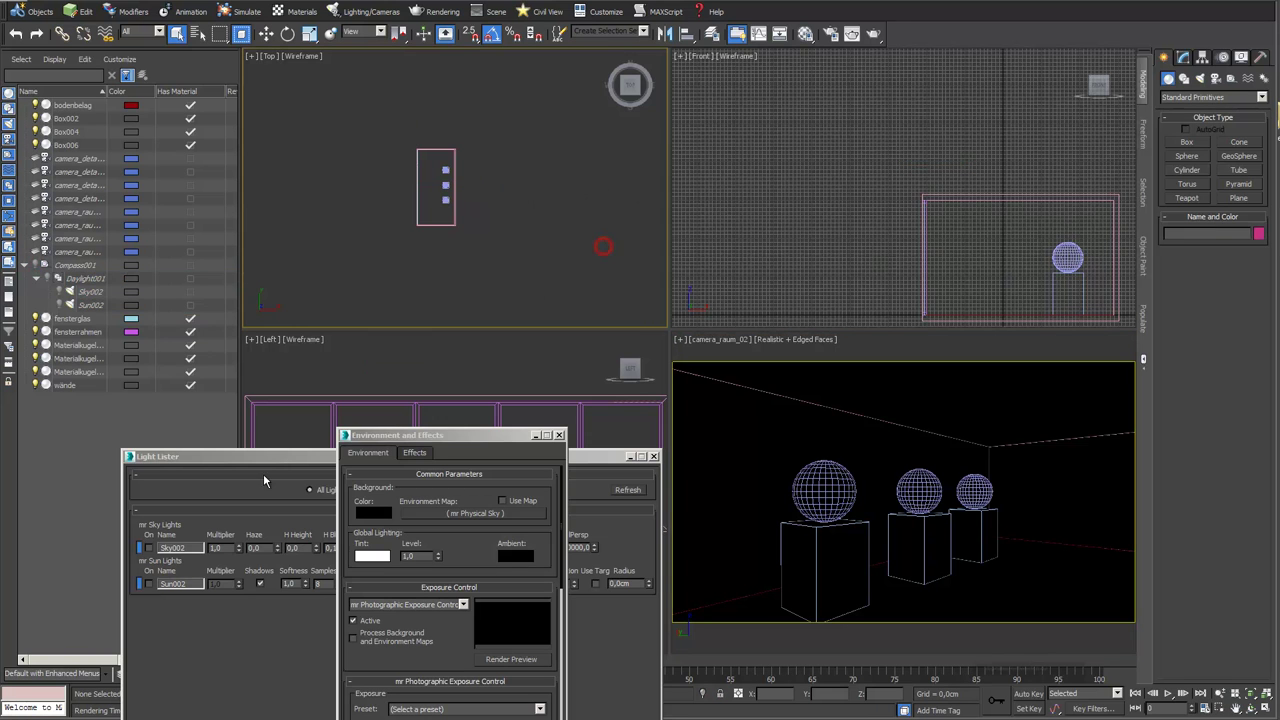
{"action": "left_click_drag", "start_coordinate": [247, 459], "coordinate": [233, 248]}
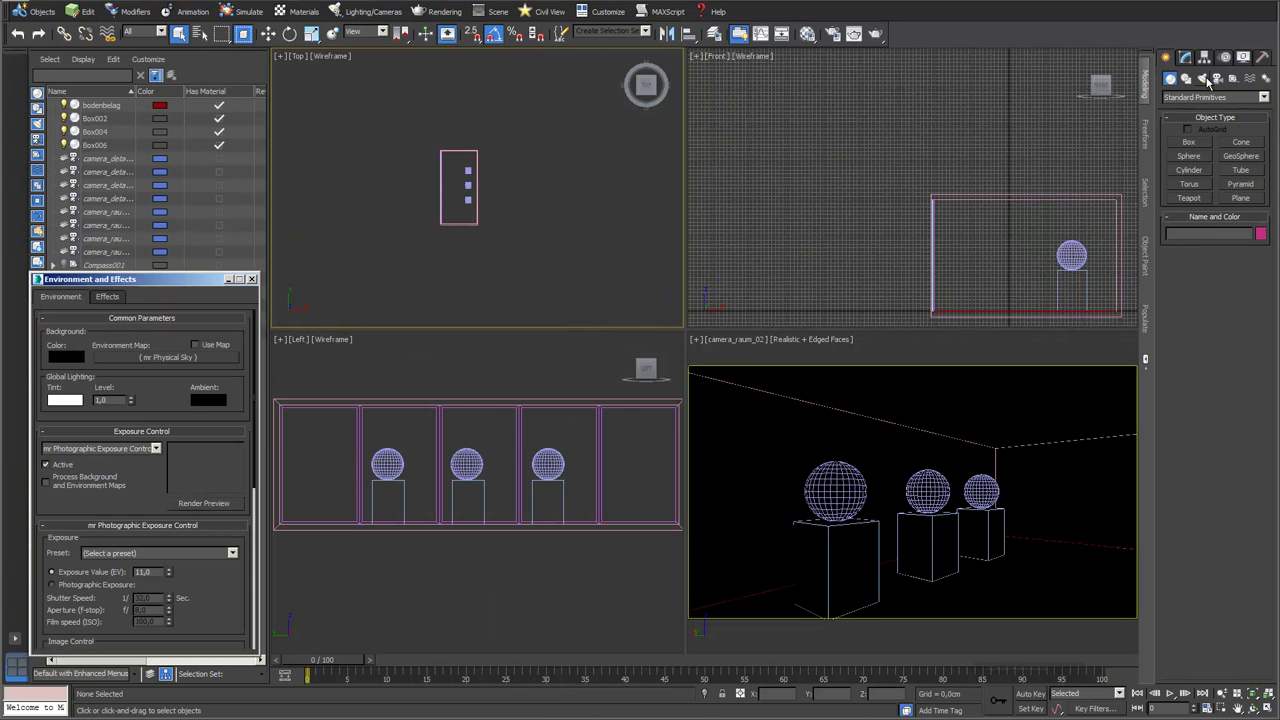
Step: Create a photometric Free Light in the Top view, inside the room beside the middle pedestal
{"action": "left_click", "coordinate": [1205, 80]}
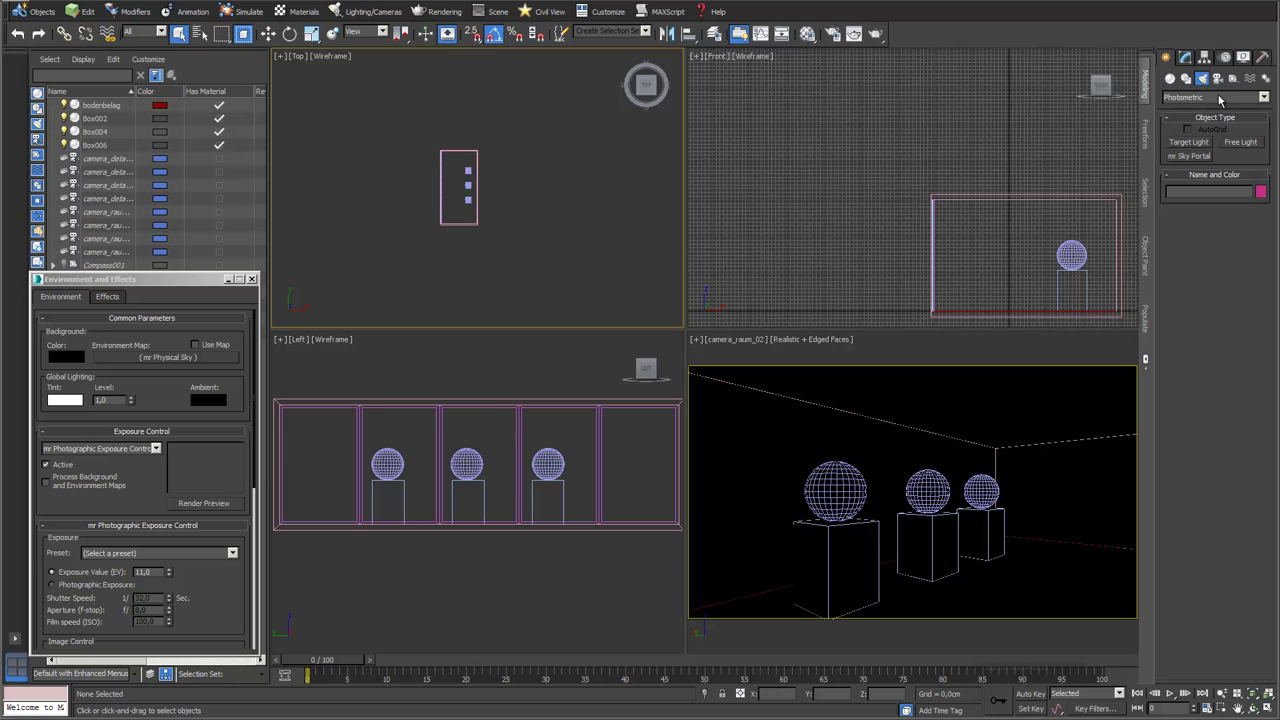
{"action": "left_click", "coordinate": [1236, 146]}
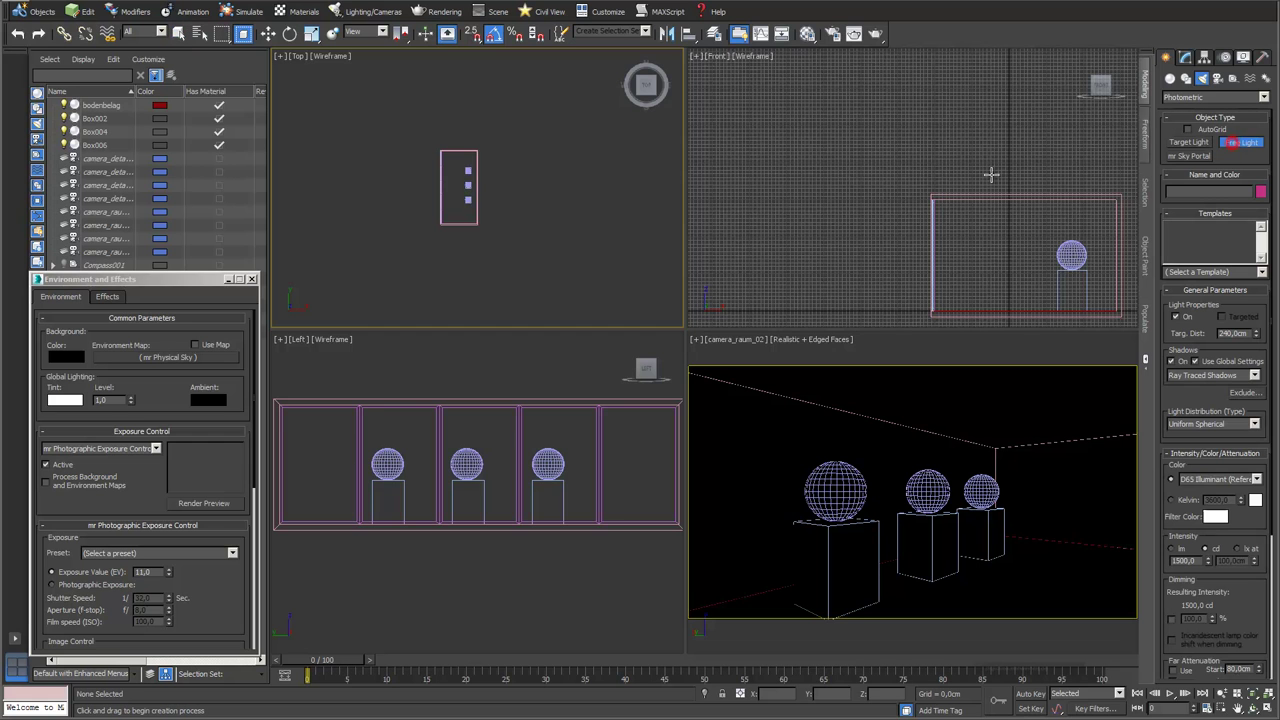
{"action": "left_click", "coordinate": [453, 186]}
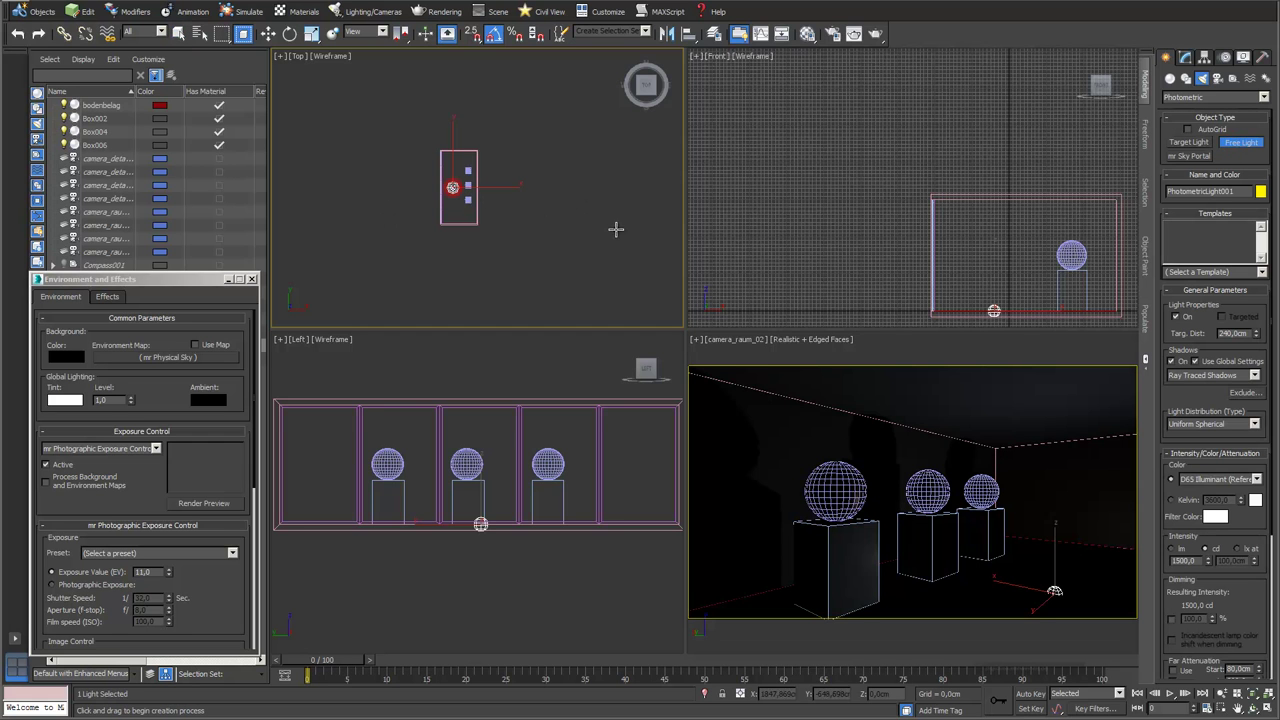
Step: Raise the free light vertically to a height of about 236 cm, just below the ceiling
{"action": "scroll", "coordinate": [1008, 243], "scroll_direction": "up", "scroll_amount": 3}
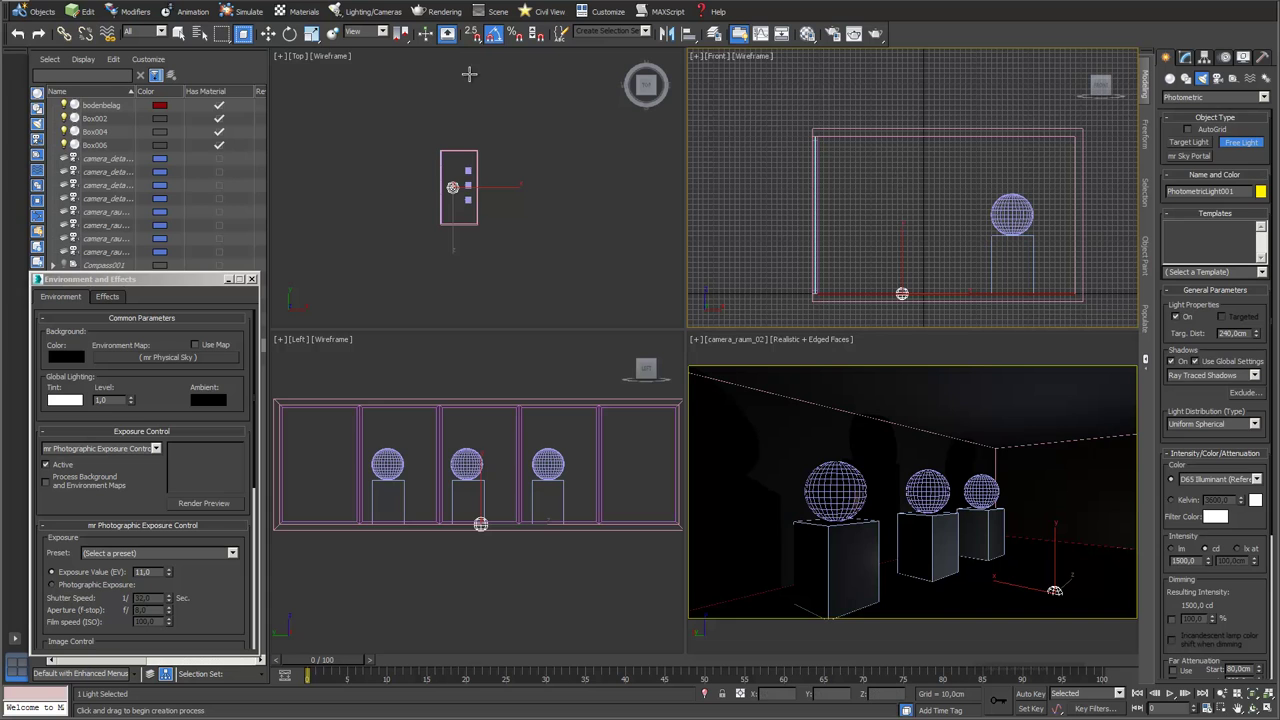
{"action": "left_click", "coordinate": [268, 33]}
{"action": "left_click_drag", "start_coordinate": [901, 252], "coordinate": [902, 144]}
{"action": "right_click", "coordinate": [979, 428]}
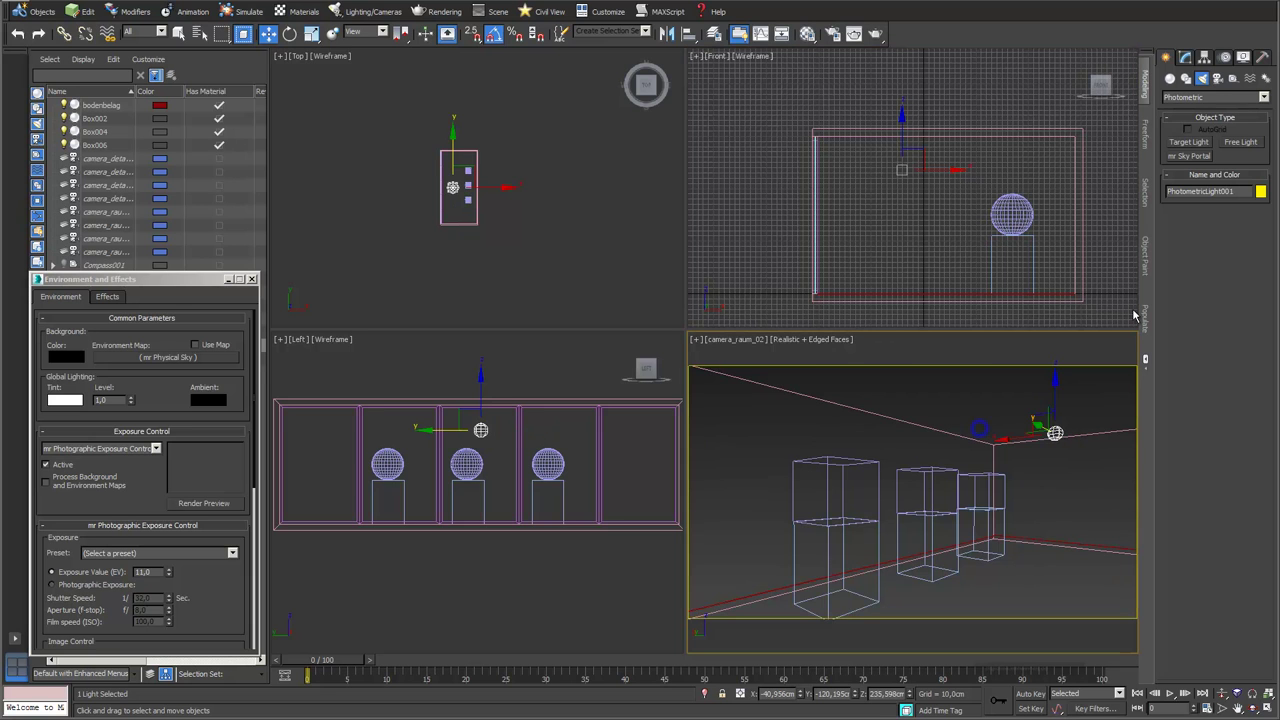
Step: Make the photometric light targeted and move its target toward the pedestals, for a target distance of about 213 cm
{"action": "left_click", "coordinate": [1185, 59]}
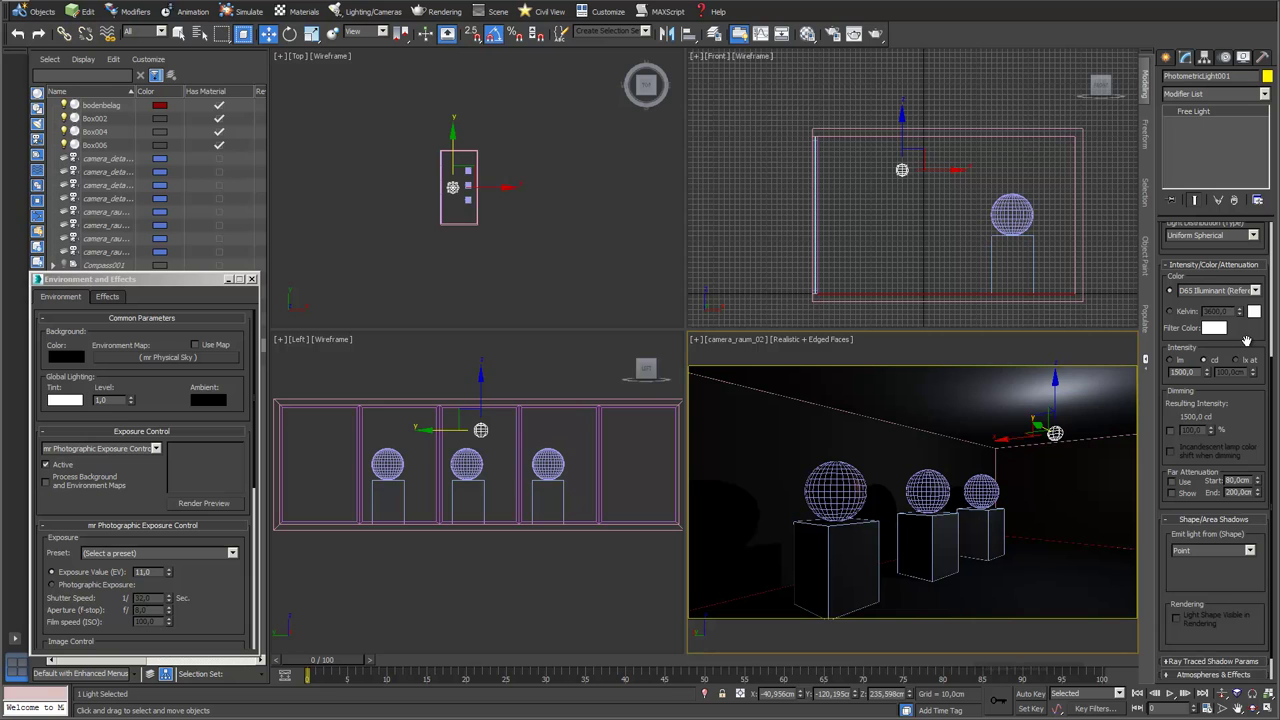
{"action": "left_click_drag", "start_coordinate": [1245, 341], "coordinate": [1245, 541]}
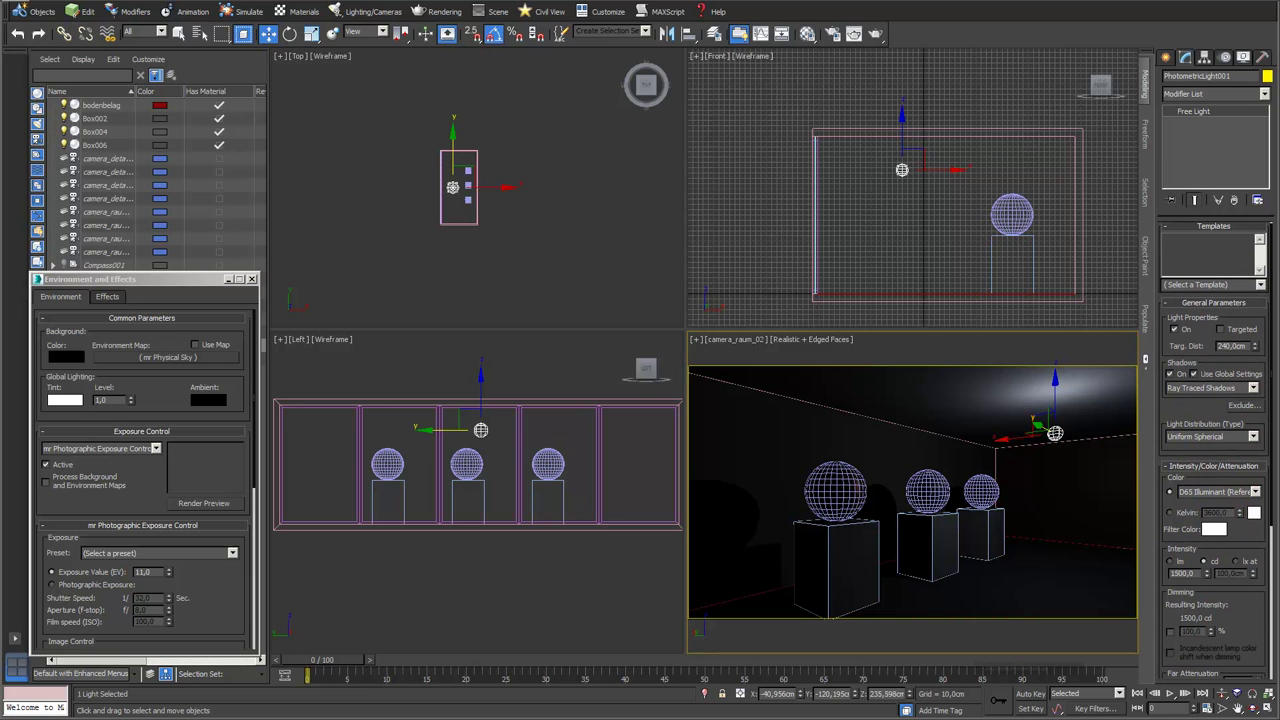
{"action": "left_click", "coordinate": [1220, 330]}
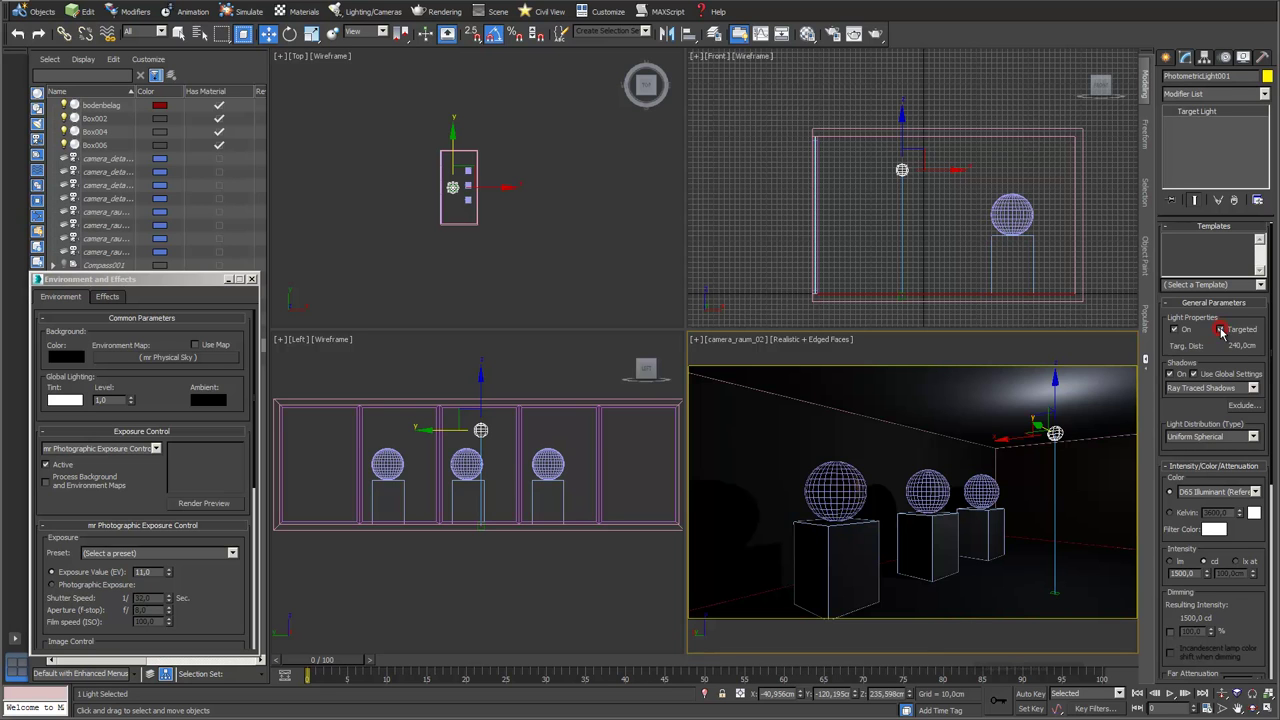
{"action": "left_click", "coordinate": [902, 294]}
{"action": "left_click_drag", "start_coordinate": [922, 272], "coordinate": [978, 243]}
Step: Select the photometric light and switch it off and on again to compare its effect in the camera view
{"action": "left_click", "coordinate": [902, 170]}
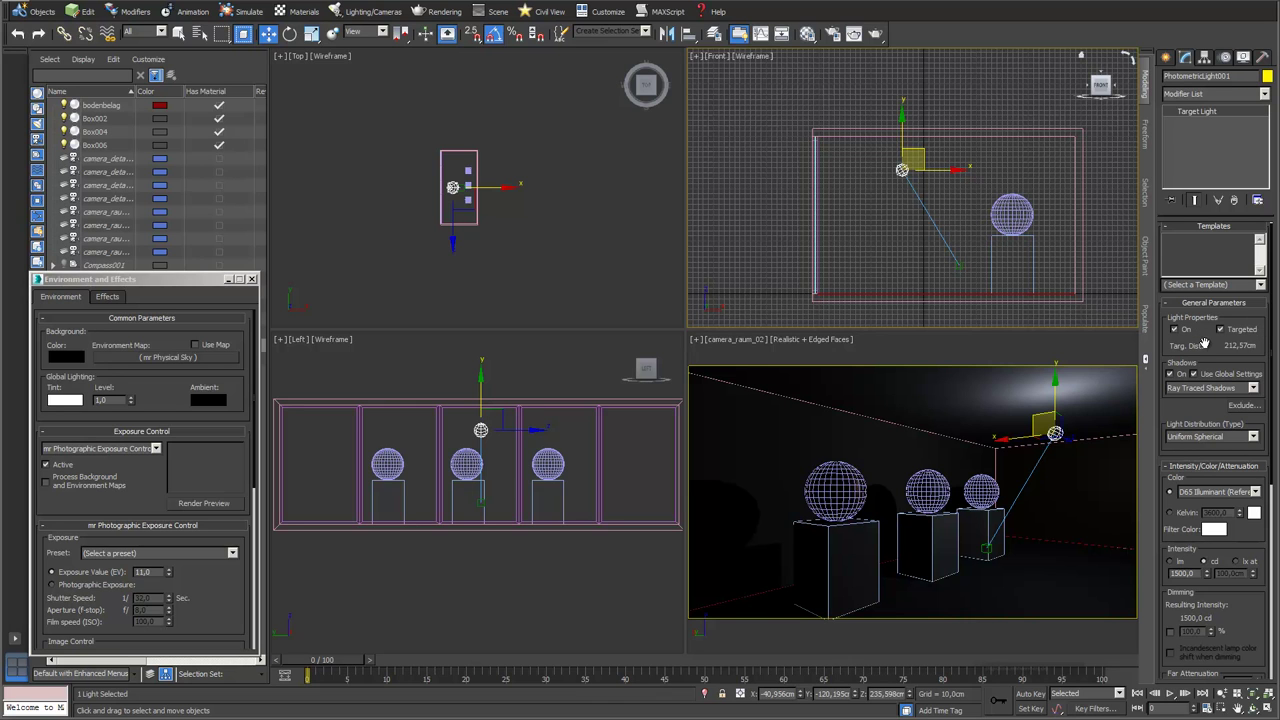
{"action": "left_click_drag", "start_coordinate": [1206, 340], "coordinate": [1206, 329]}
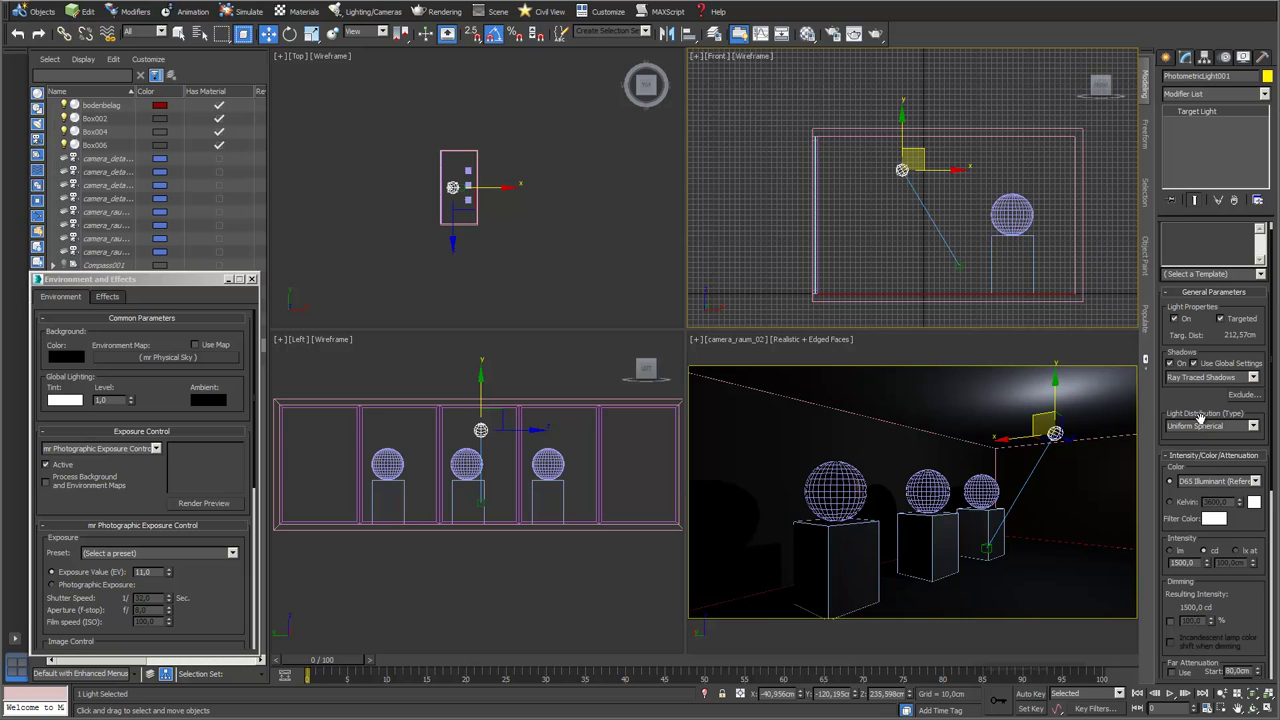
{"action": "left_click", "coordinate": [1174, 319]}
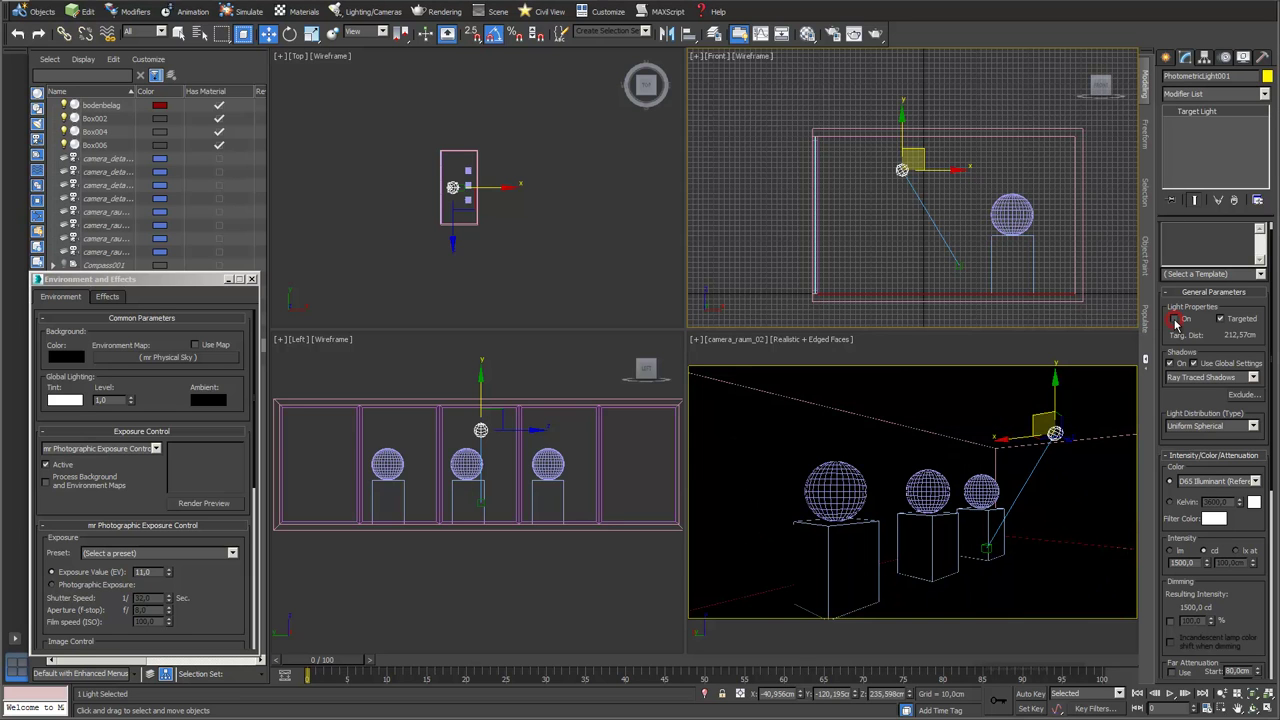
{"action": "left_click", "coordinate": [1174, 319]}
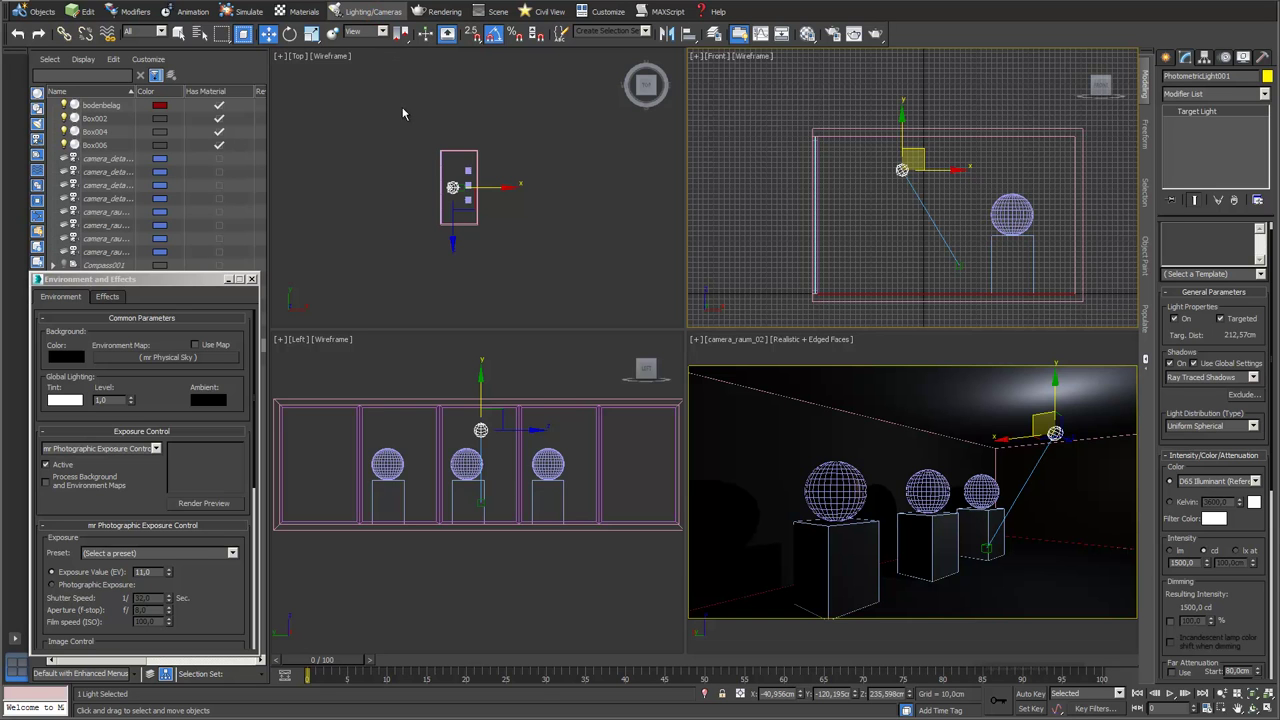
Step: Toggle the photometric light off and on from the Light Lister and its own parameters, and refresh the Light Lister
{"action": "left_click_drag", "start_coordinate": [398, 383], "coordinate": [455, 64]}
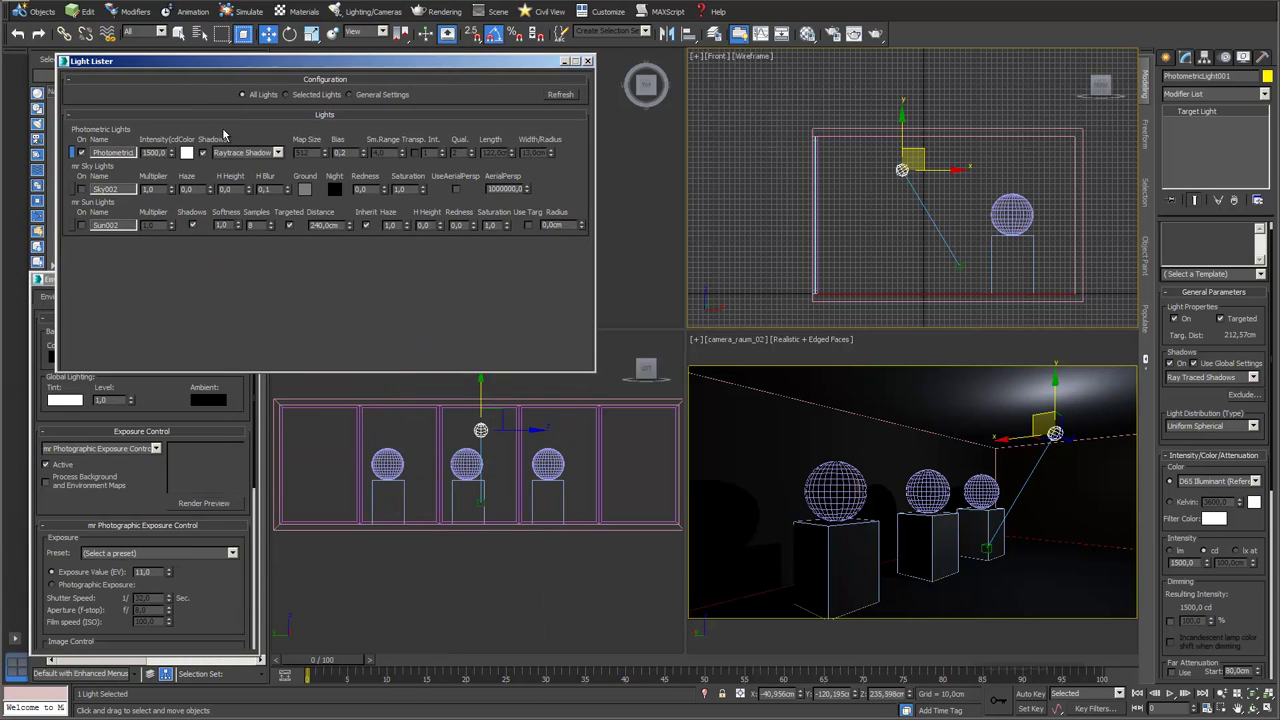
{"action": "left_click", "coordinate": [81, 153]}
{"action": "left_click", "coordinate": [81, 153]}
{"action": "left_click", "coordinate": [1175, 319]}
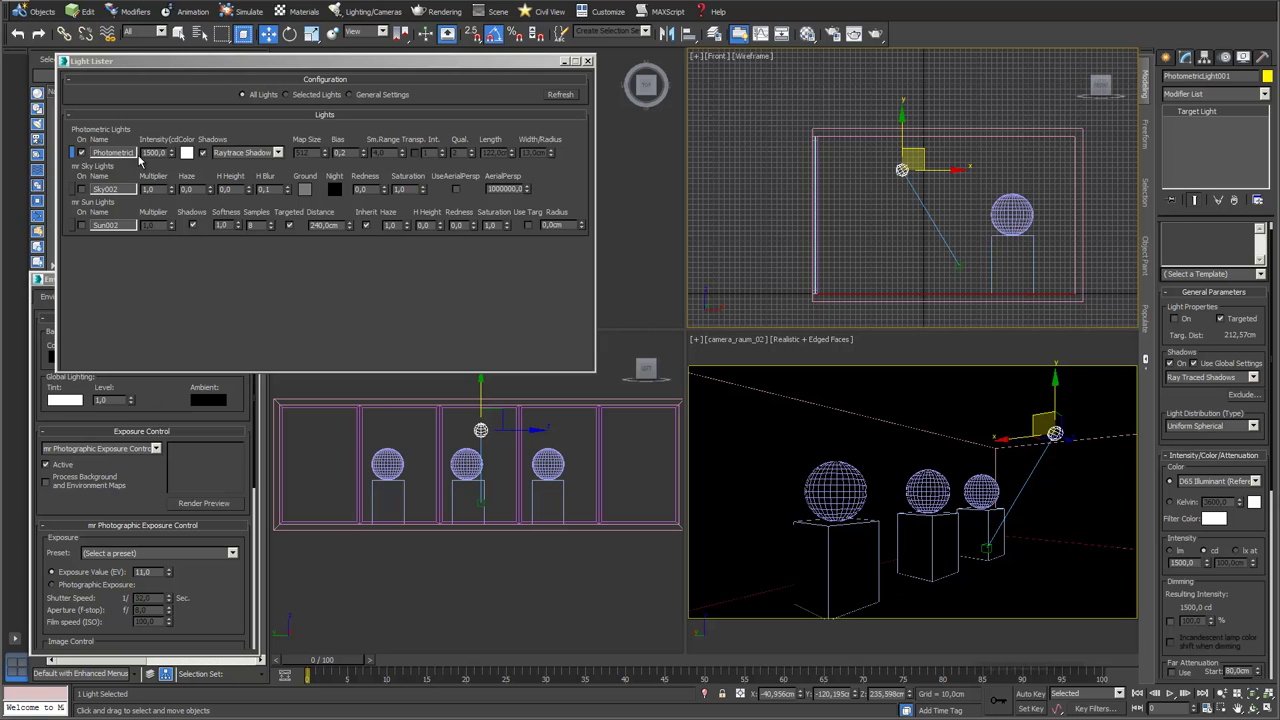
{"action": "left_click", "coordinate": [558, 95]}
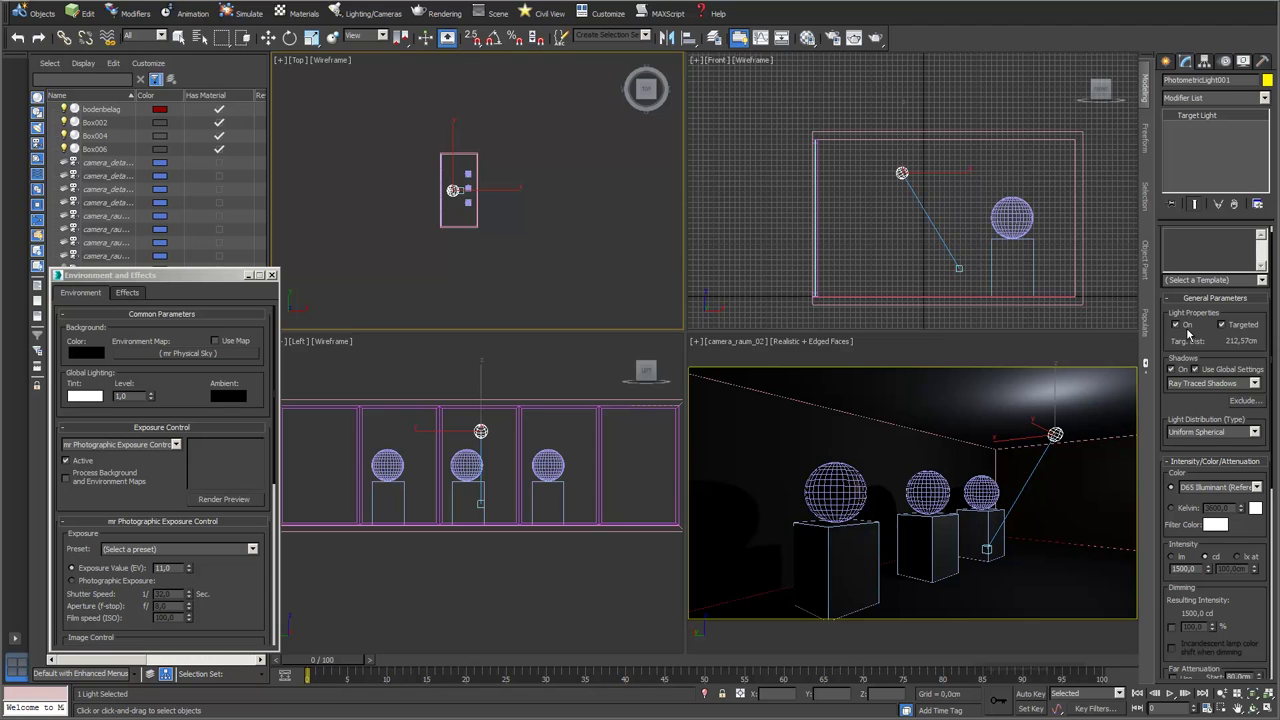
Step: Apply the 100W Bulb template to the photometric light
{"action": "scroll", "coordinate": [1240, 304], "scroll_direction": "up", "scroll_amount": 1}
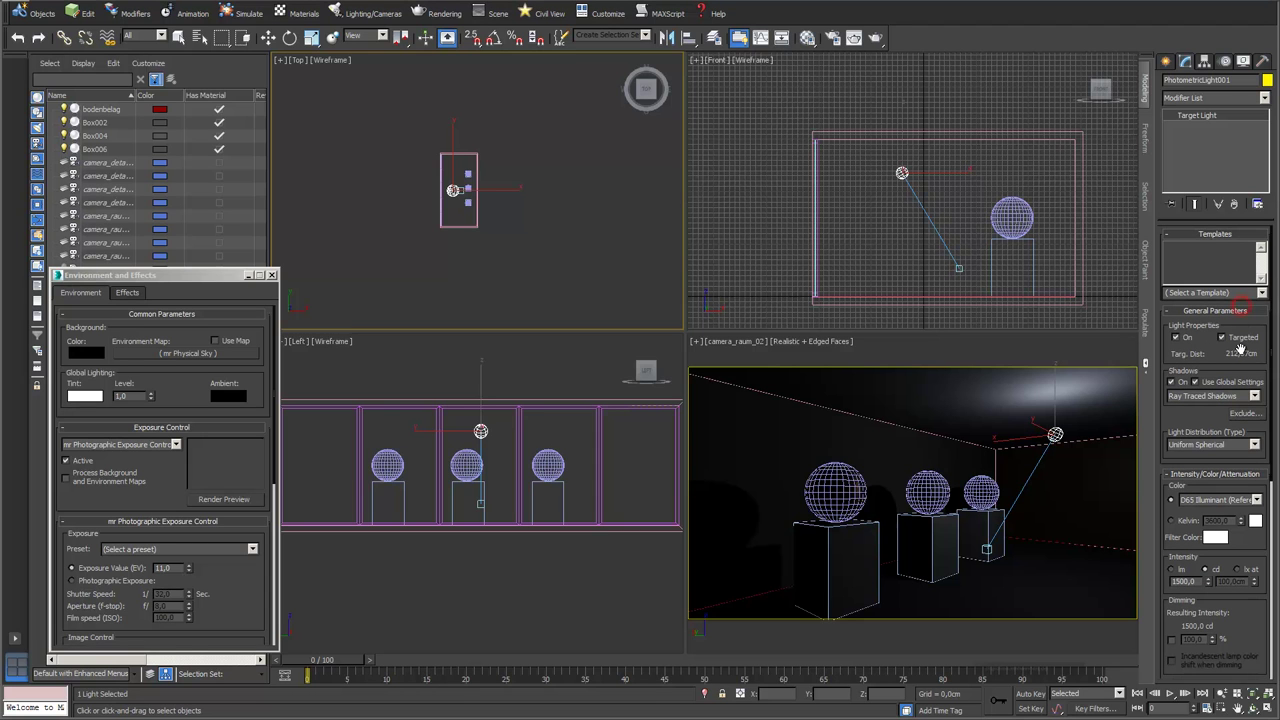
{"action": "left_click", "coordinate": [1262, 293]}
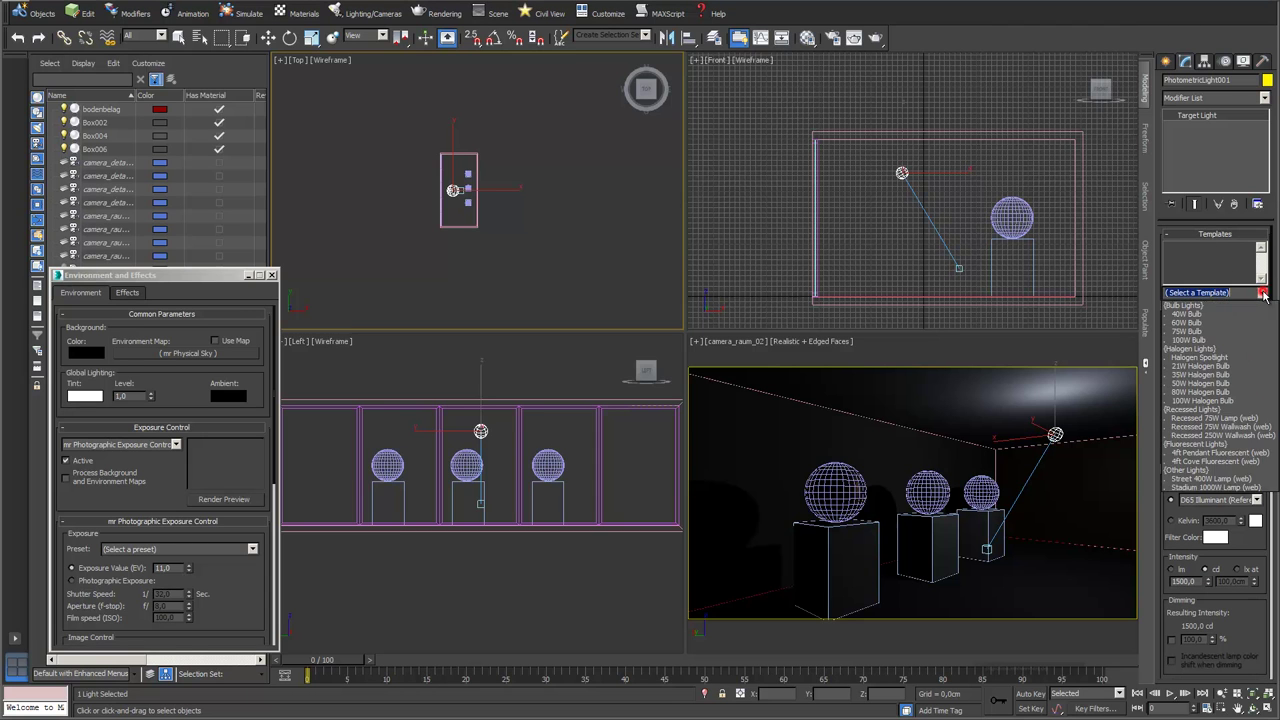
{"action": "left_click", "coordinate": [1208, 341]}
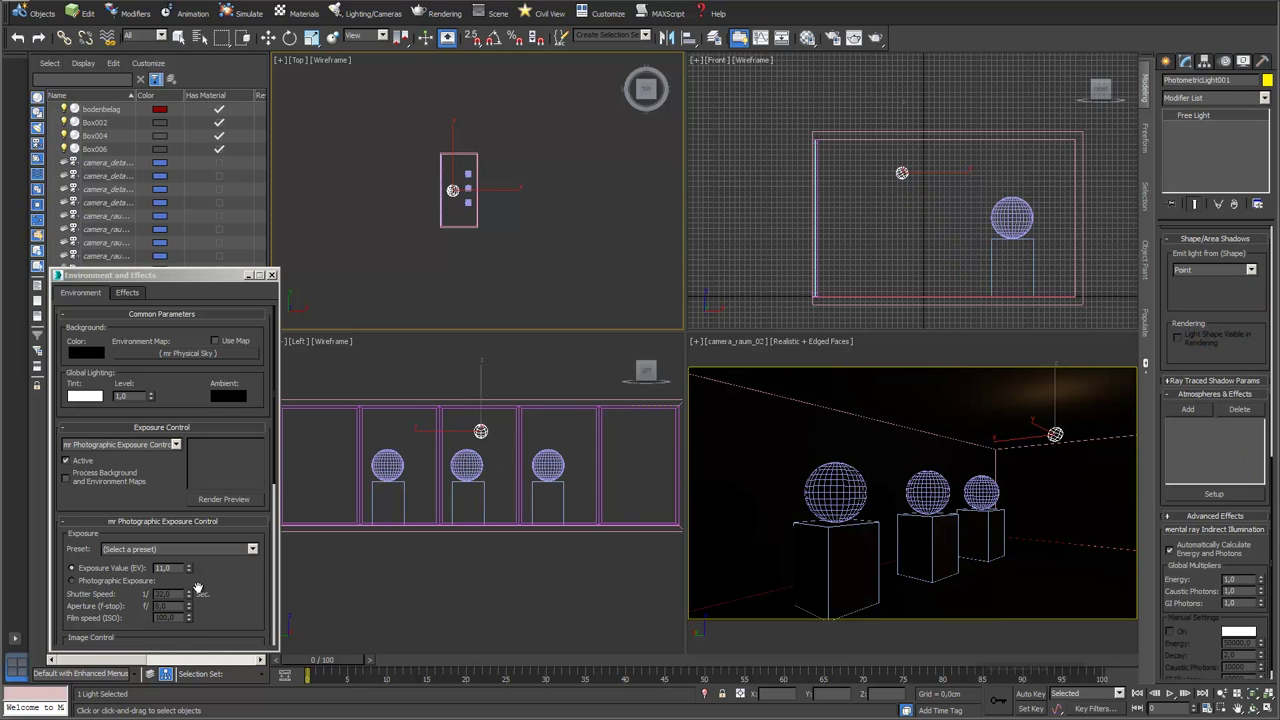
Step: Lower the exposure value of the mr Photographic Exposure Control to 5
{"action": "left_click_drag", "start_coordinate": [221, 279], "coordinate": [308, 222]}
{"action": "left_click", "coordinate": [270, 511]}
{"action": "left_click", "coordinate": [270, 511]}
{"action": "left_click", "coordinate": [270, 511]}
{"action": "left_click", "coordinate": [273, 510]}
{"action": "left_click", "coordinate": [273, 510]}
{"action": "left_click", "coordinate": [273, 510]}
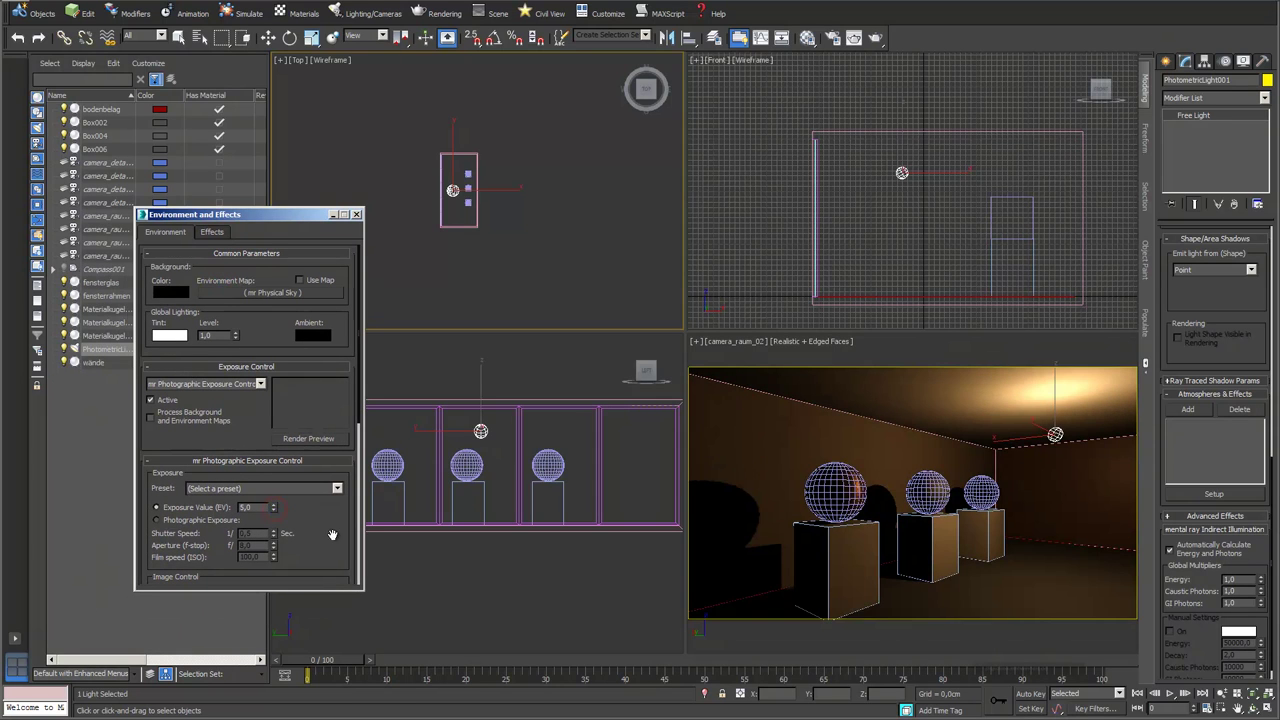
Step: Try the 100W Halogen Bulb template on the photometric light
{"action": "left_click", "coordinate": [1224, 300]}
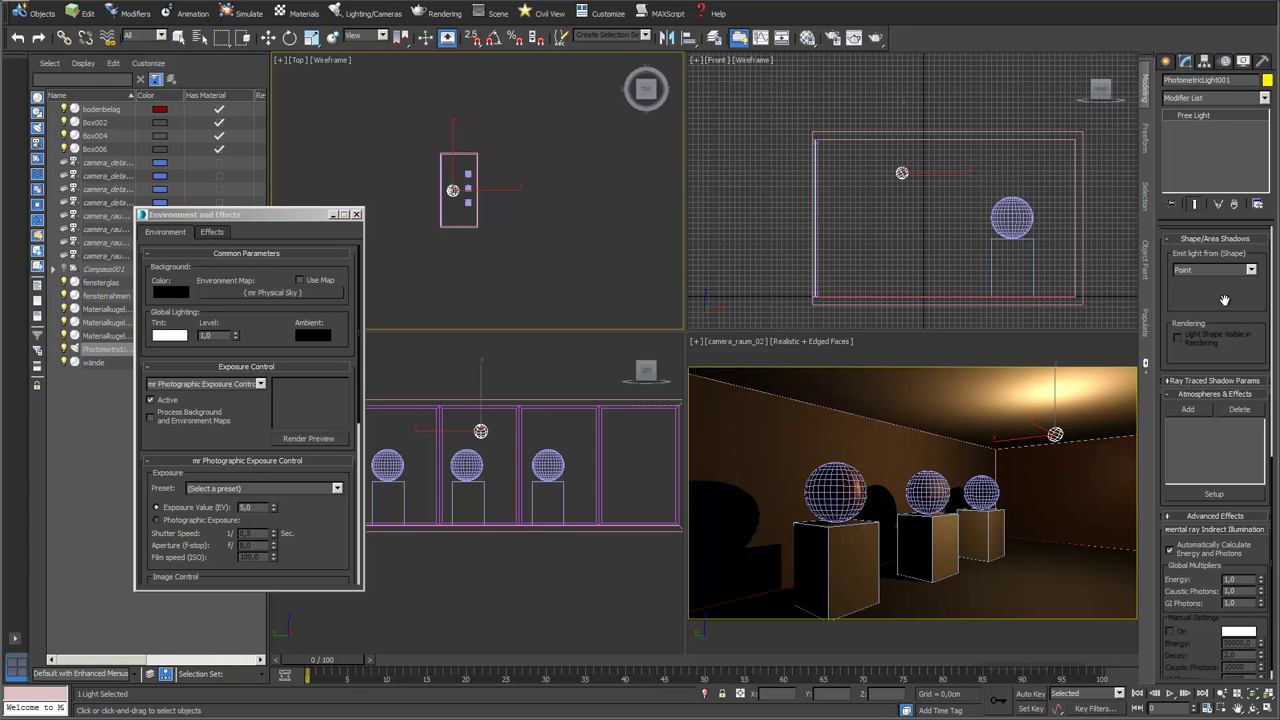
{"action": "scroll", "coordinate": [1224, 300], "scroll_direction": "up", "scroll_amount": 10}
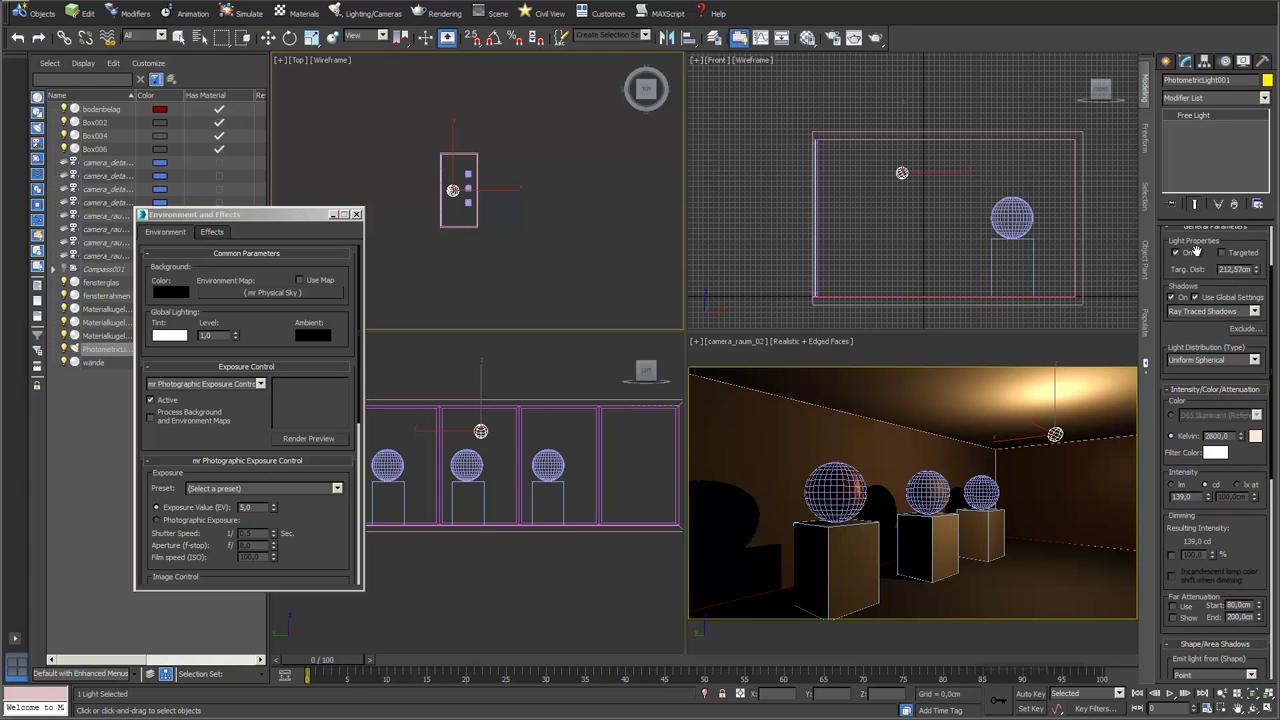
{"action": "scroll", "coordinate": [1197, 249], "scroll_direction": "up", "scroll_amount": 3}
{"action": "left_click", "coordinate": [1261, 290]}
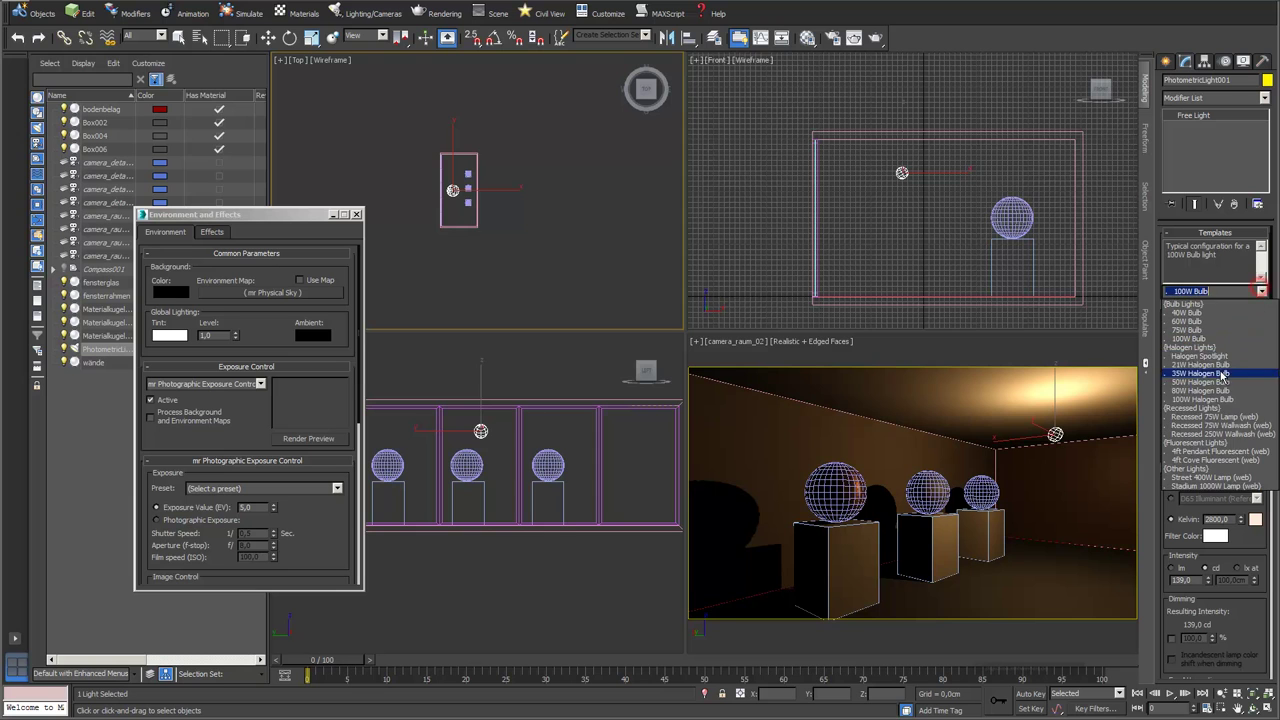
{"action": "left_click", "coordinate": [1217, 399]}
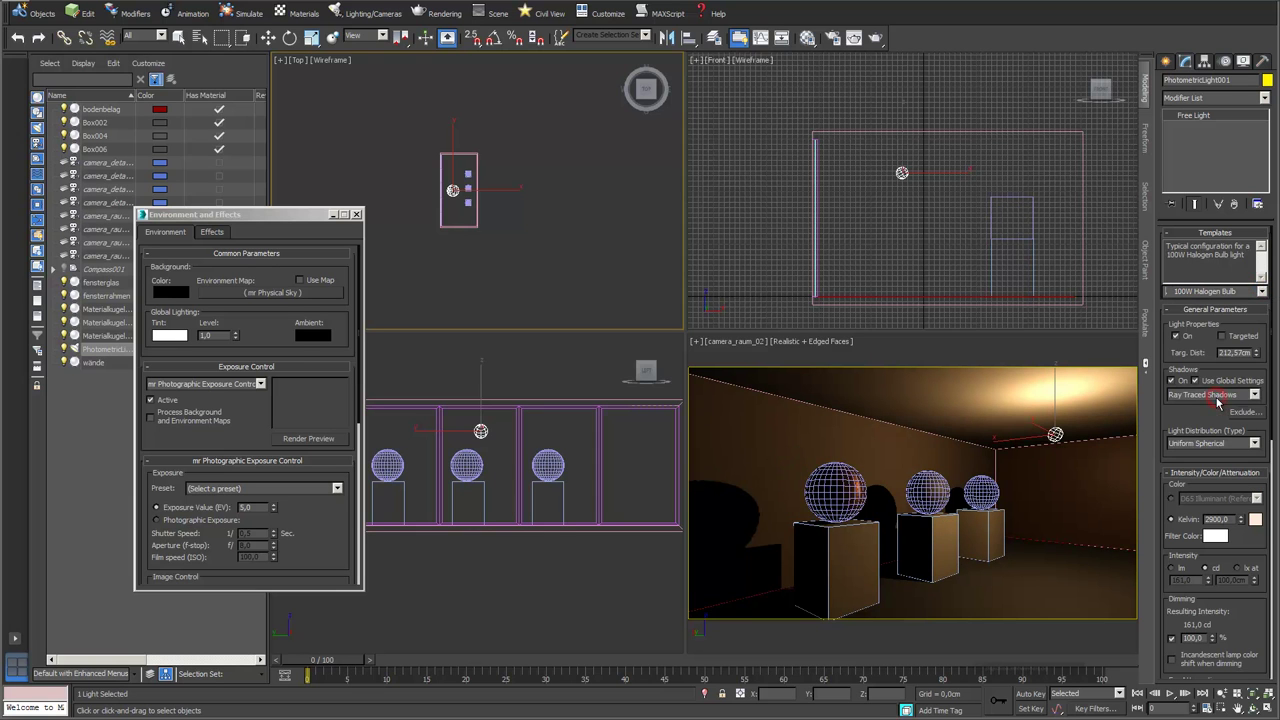
Step: Try the Recessed 75W Lamp (web) template on the light and review its Photometric Web distribution
{"action": "left_click", "coordinate": [1261, 291]}
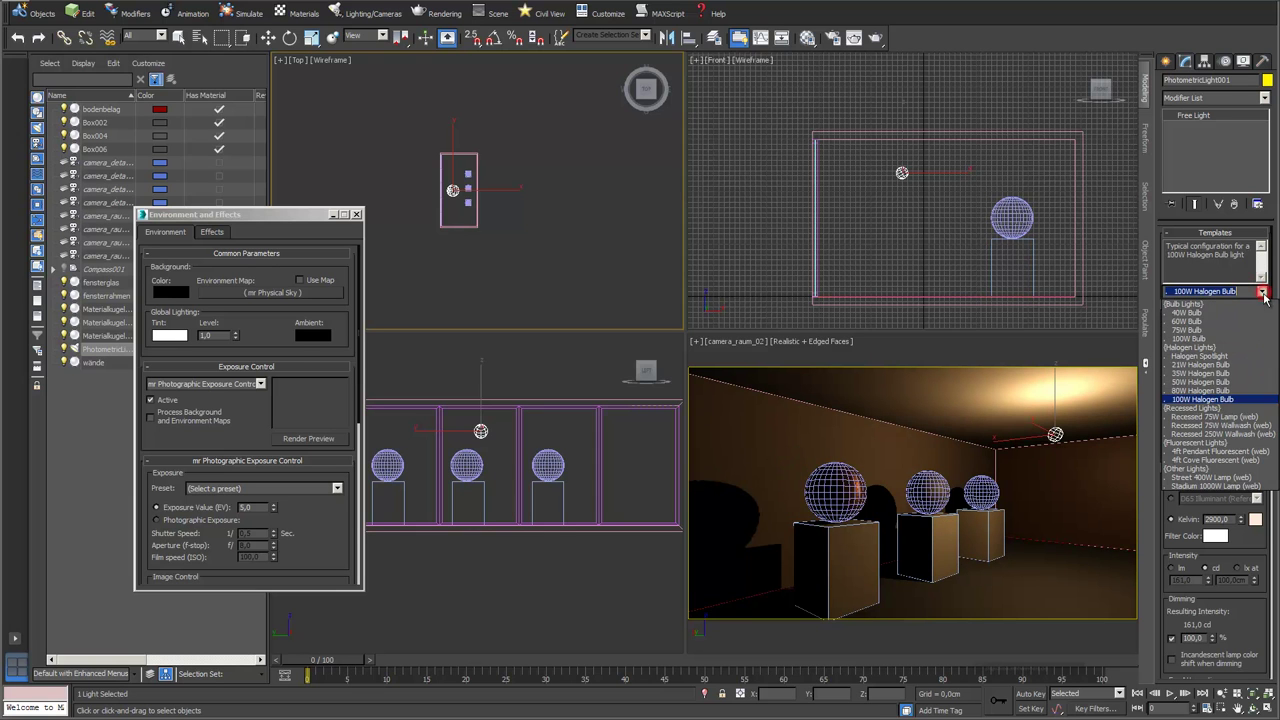
{"action": "left_click", "coordinate": [1223, 418]}
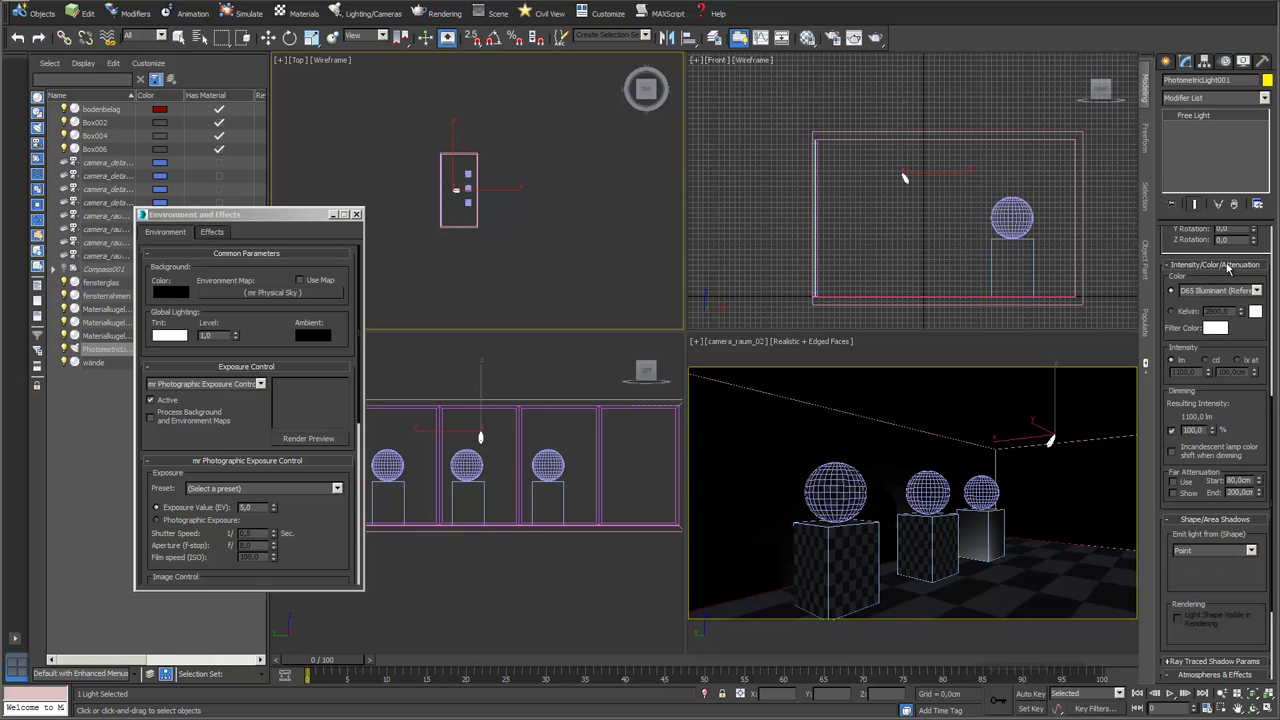
{"action": "scroll", "coordinate": [1228, 254], "scroll_direction": "up", "scroll_amount": 5}
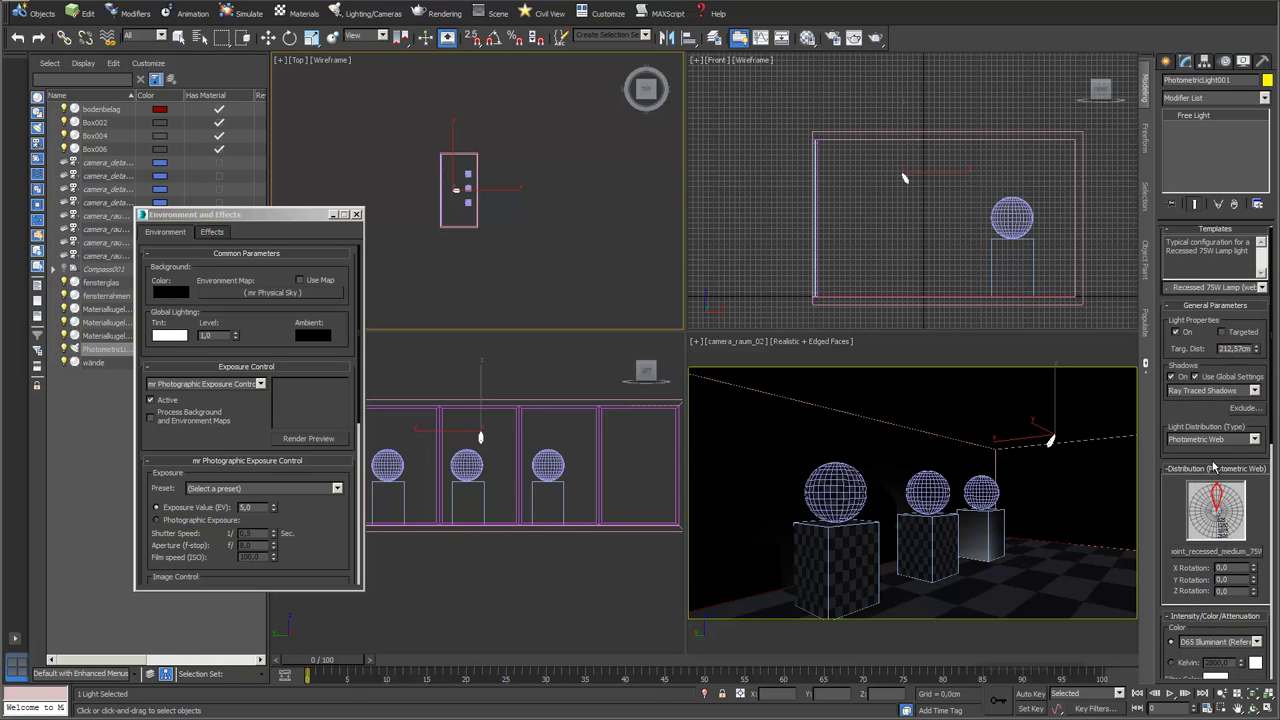
{"action": "scroll", "coordinate": [1175, 540], "scroll_direction": "down", "scroll_amount": 1}
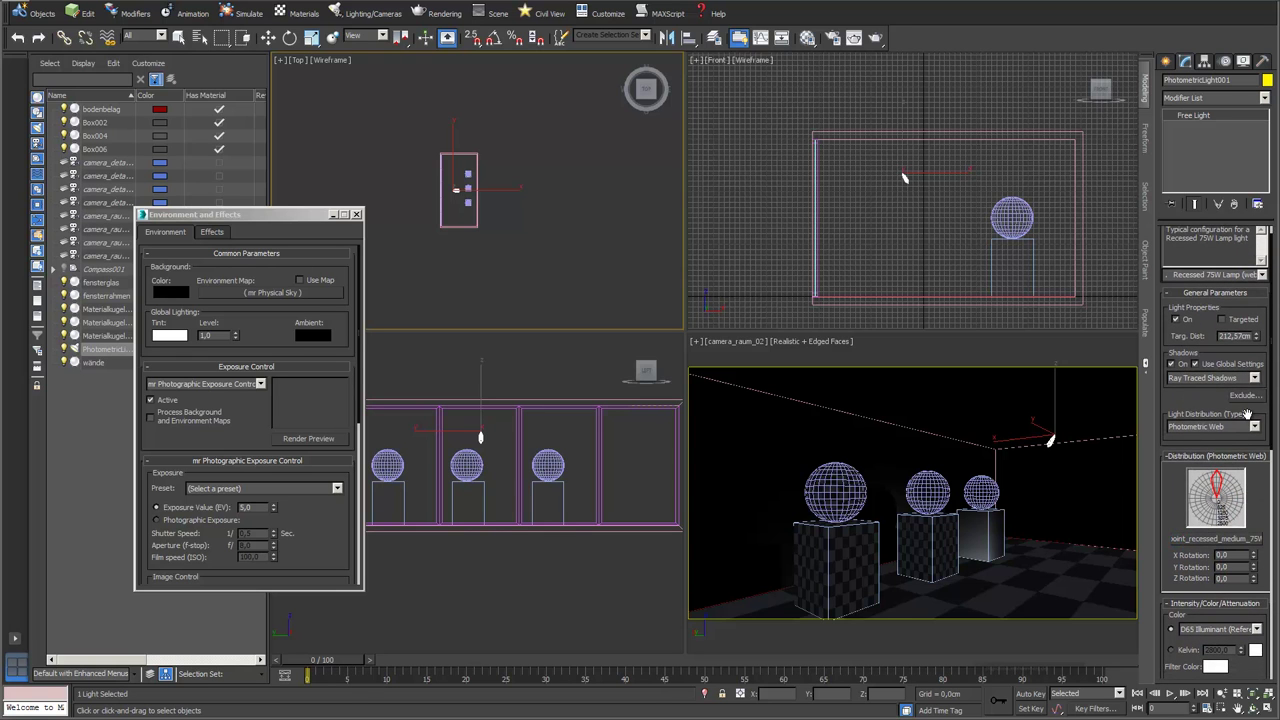
{"action": "scroll", "coordinate": [1175, 522], "scroll_direction": "up", "scroll_amount": 1}
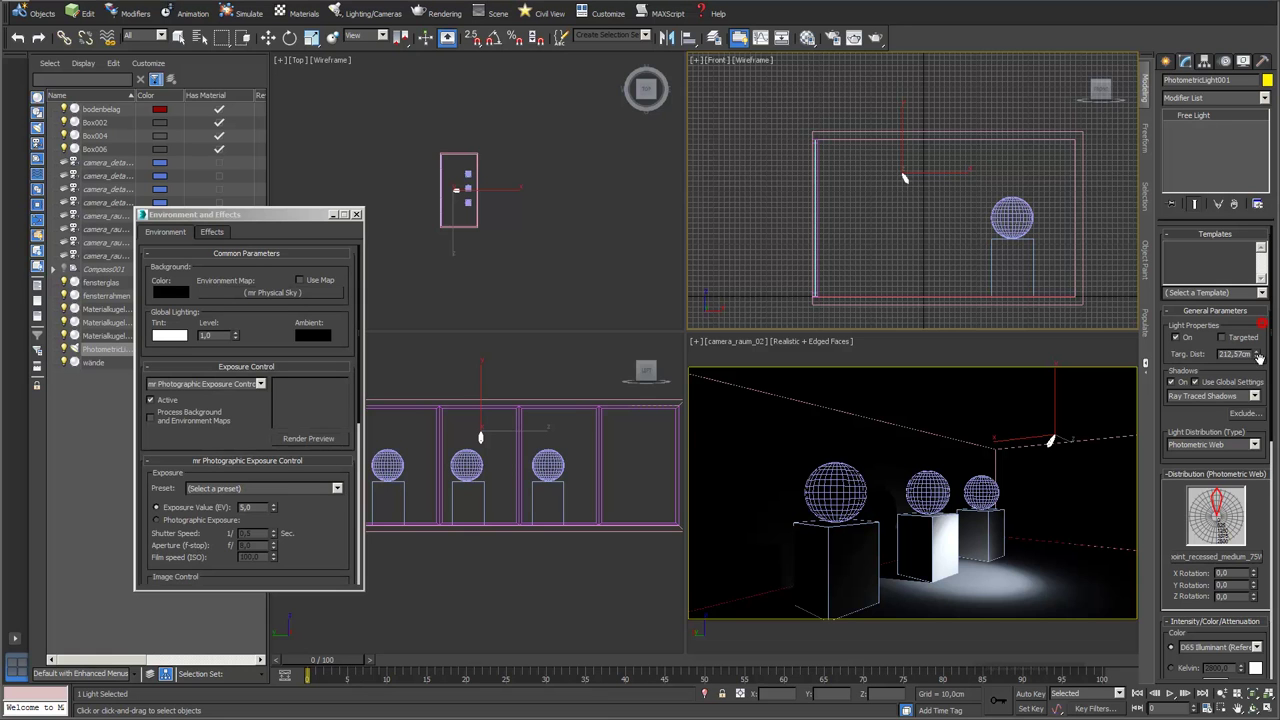
Step: Switch the photometric light's template back to 100W Bulb and review its distribution, color and intensity parameters
{"action": "left_click", "coordinate": [1261, 293]}
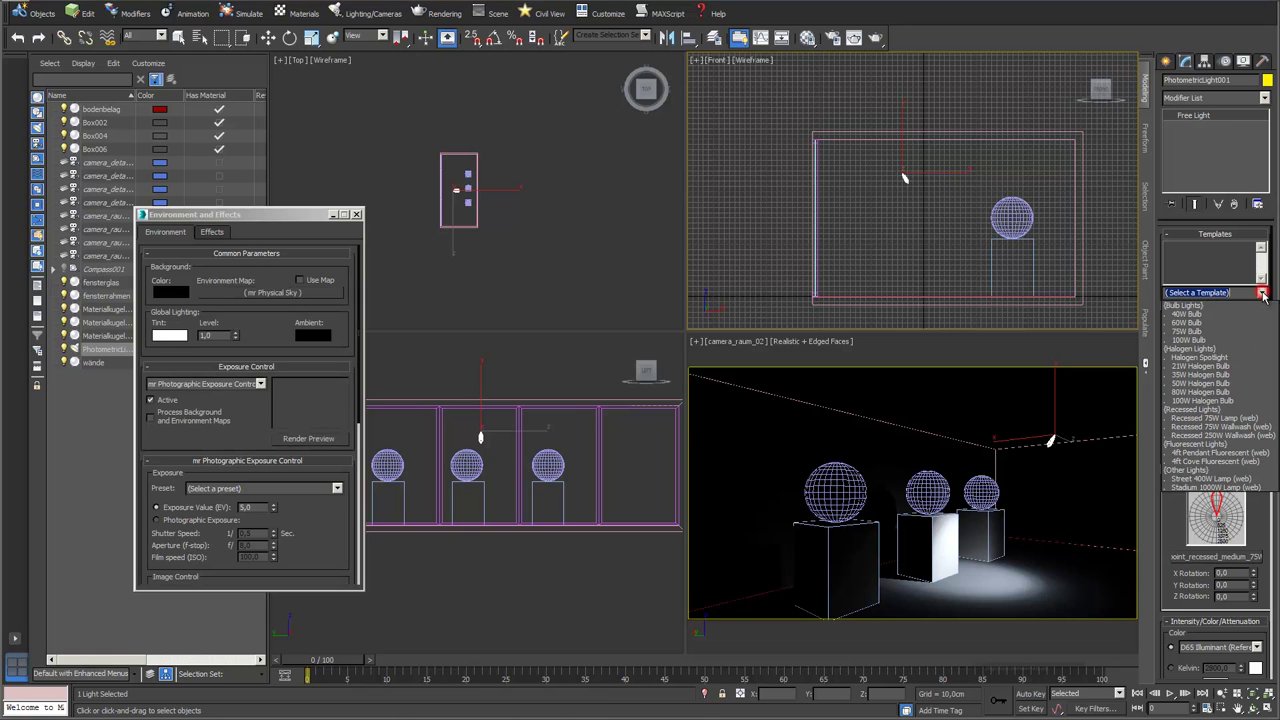
{"action": "left_click", "coordinate": [1213, 338]}
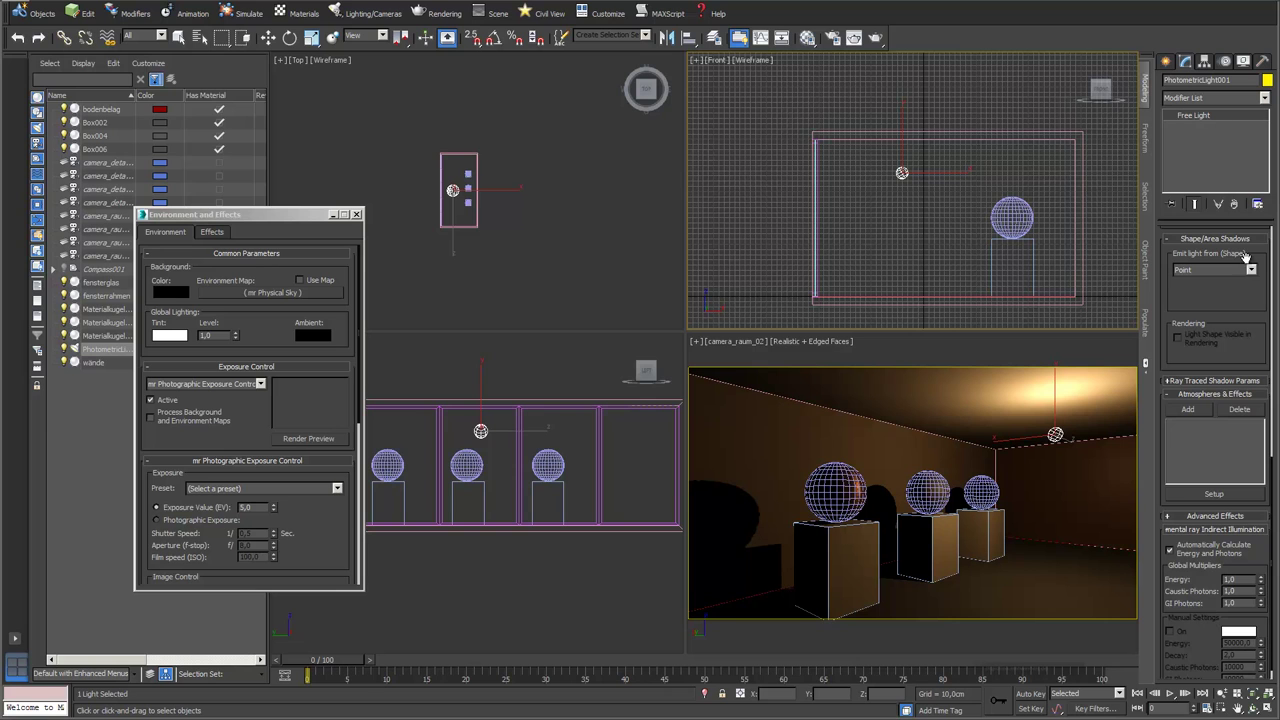
{"action": "scroll", "coordinate": [1244, 285], "scroll_direction": "up", "scroll_amount": 10}
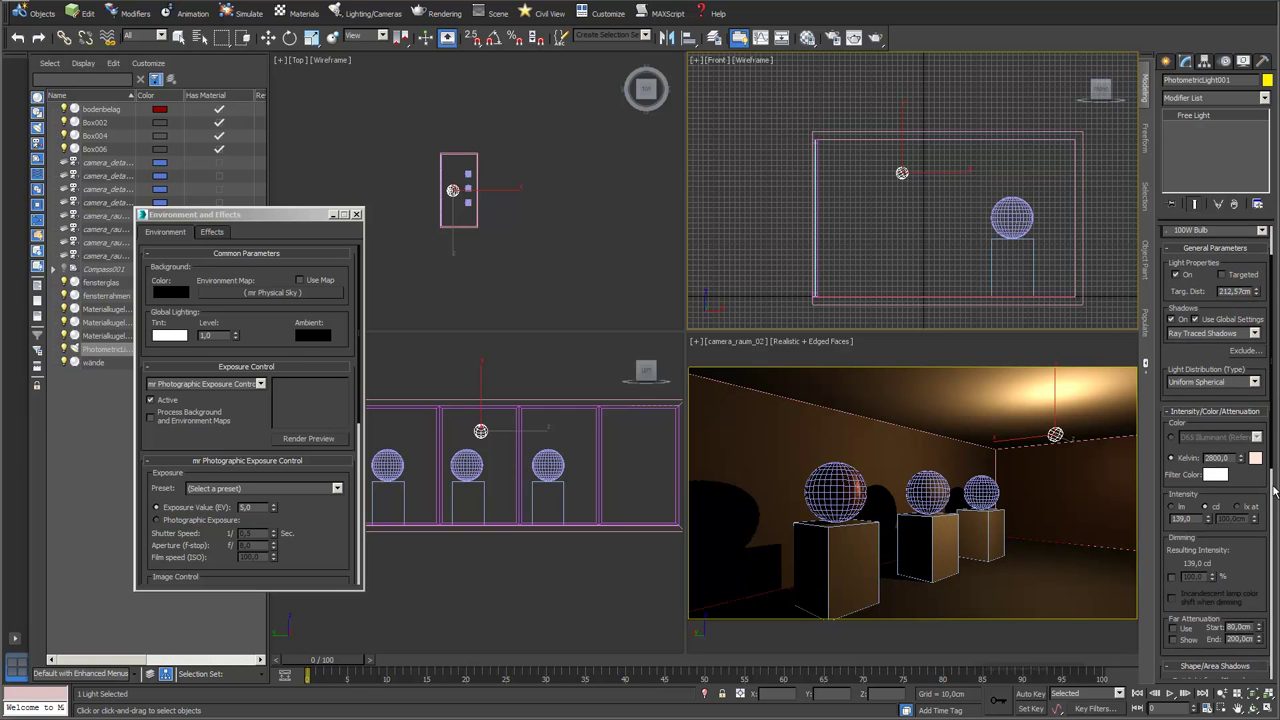
{"action": "scroll", "coordinate": [1242, 264], "scroll_direction": "up", "scroll_amount": 2}
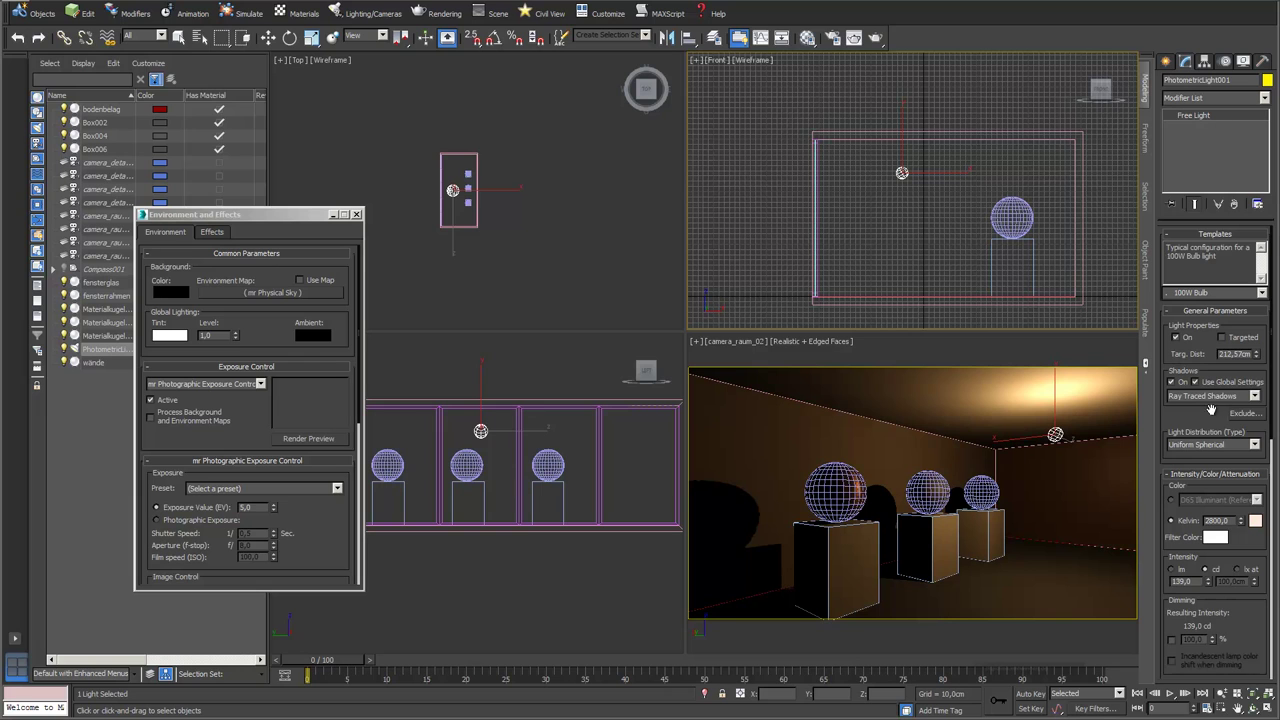
{"action": "scroll", "coordinate": [1212, 420], "scroll_direction": "down", "scroll_amount": 2}
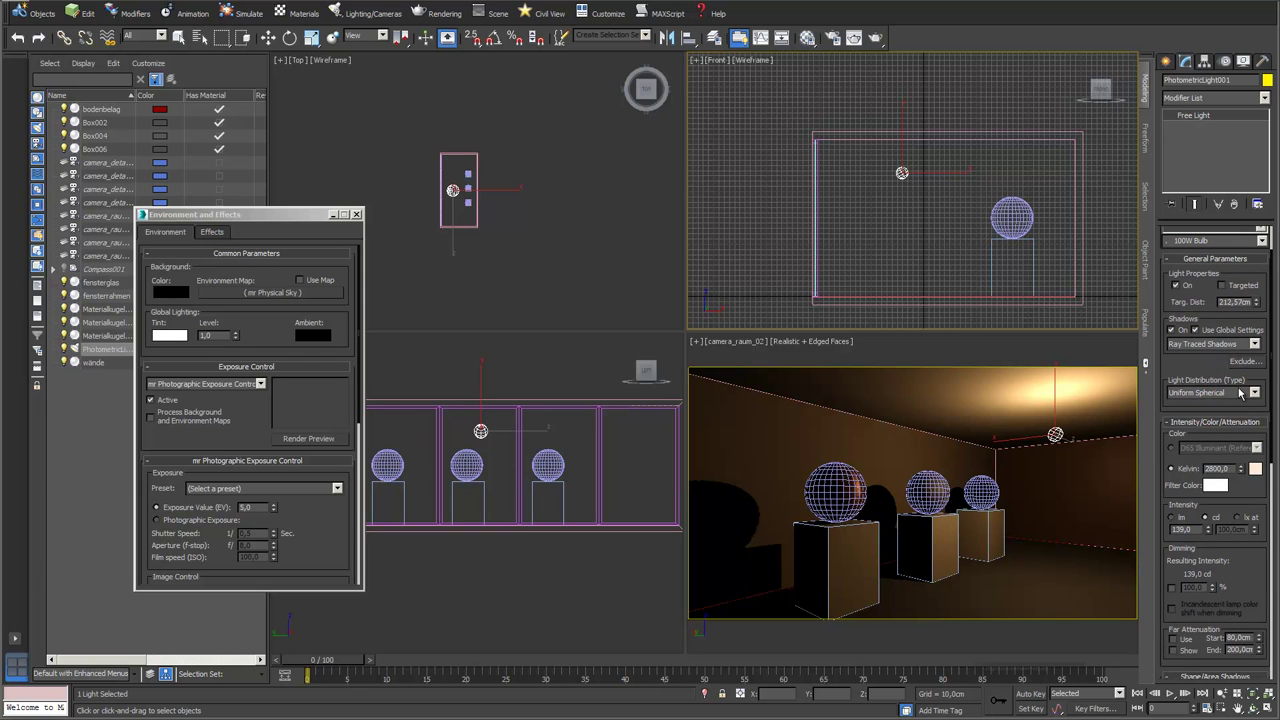
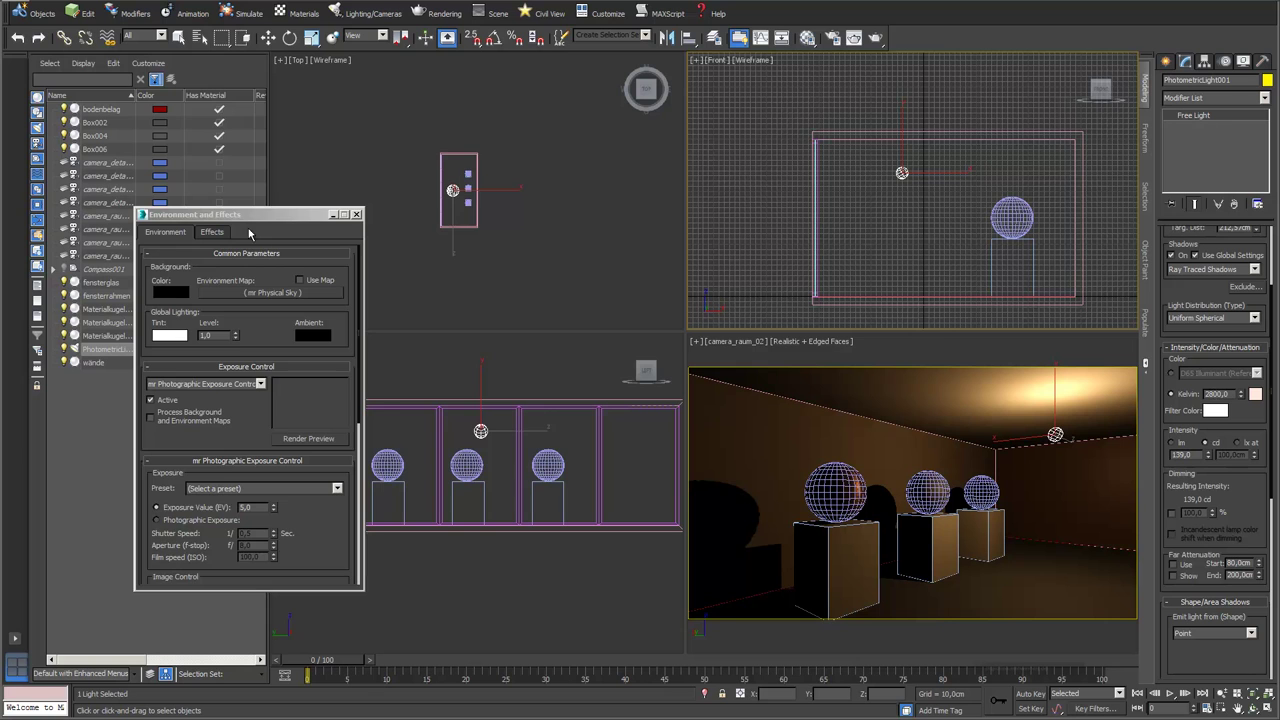
Step: Raise the exposure value to compare the camera view's brightness, and return it to 5
{"action": "left_click_drag", "start_coordinate": [248, 214], "coordinate": [448, 74]}
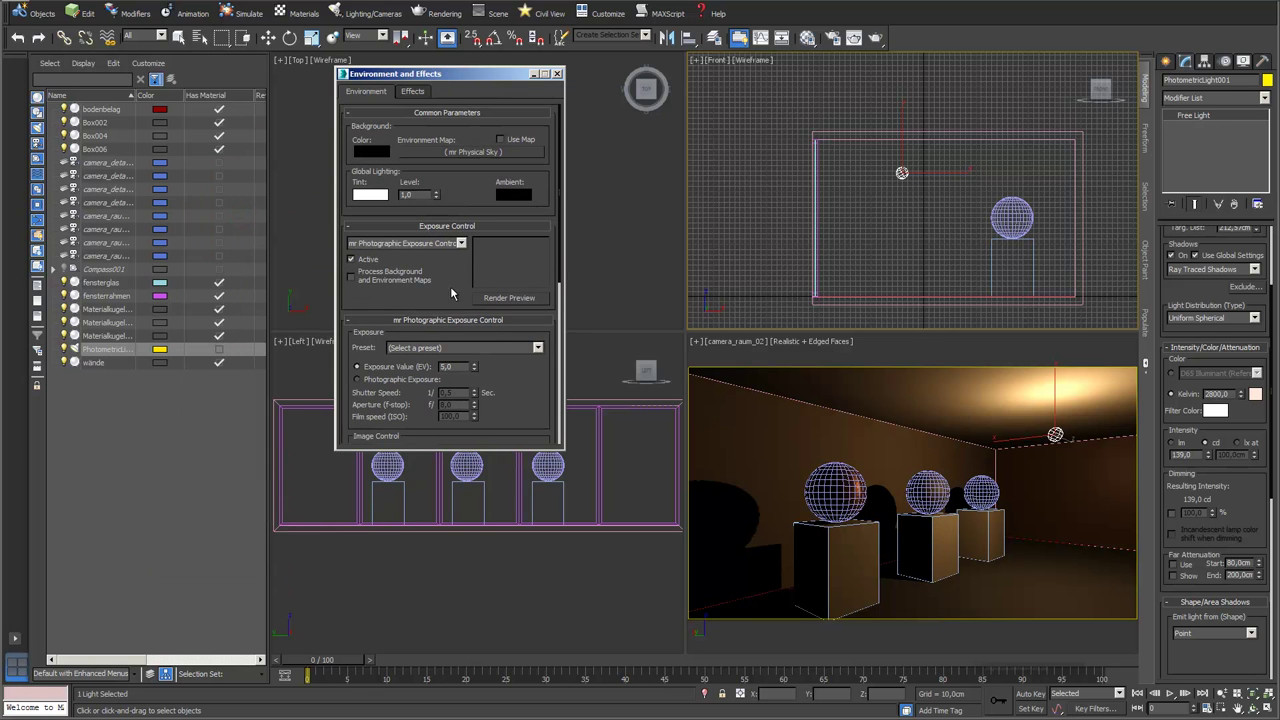
{"action": "left_click_drag", "start_coordinate": [450, 289], "coordinate": [458, 180]}
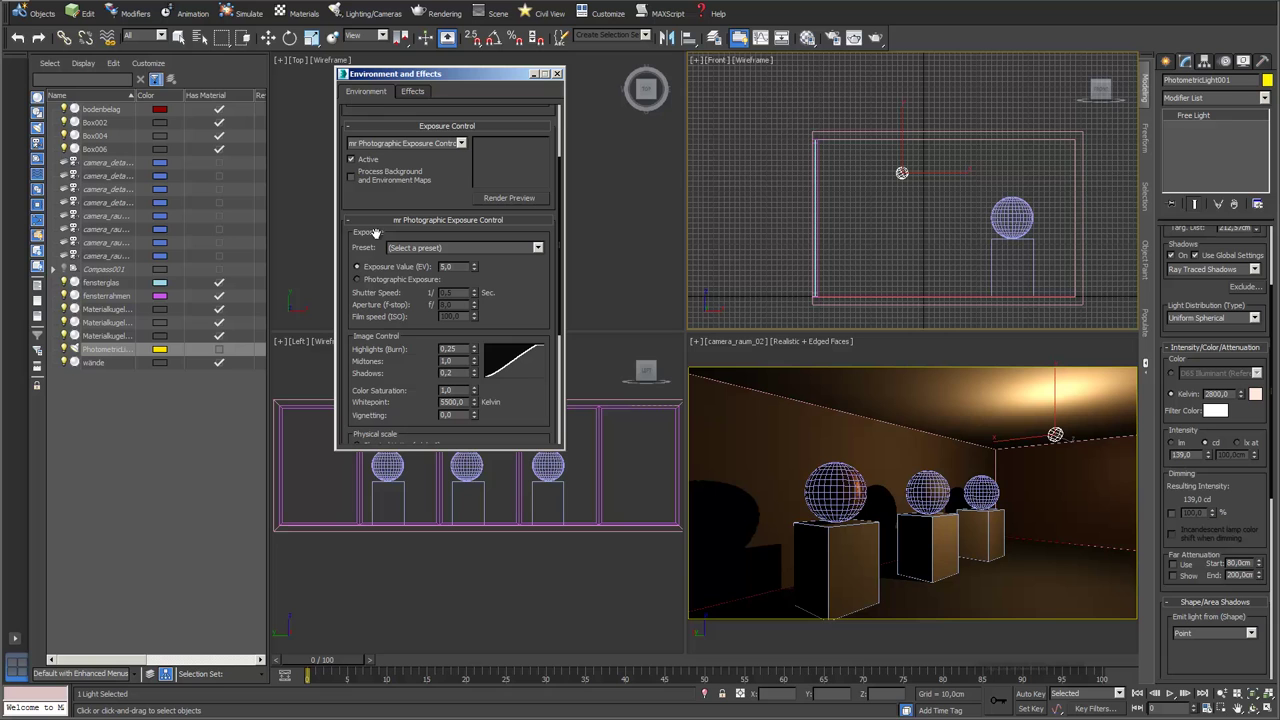
{"action": "left_click", "coordinate": [476, 266]}
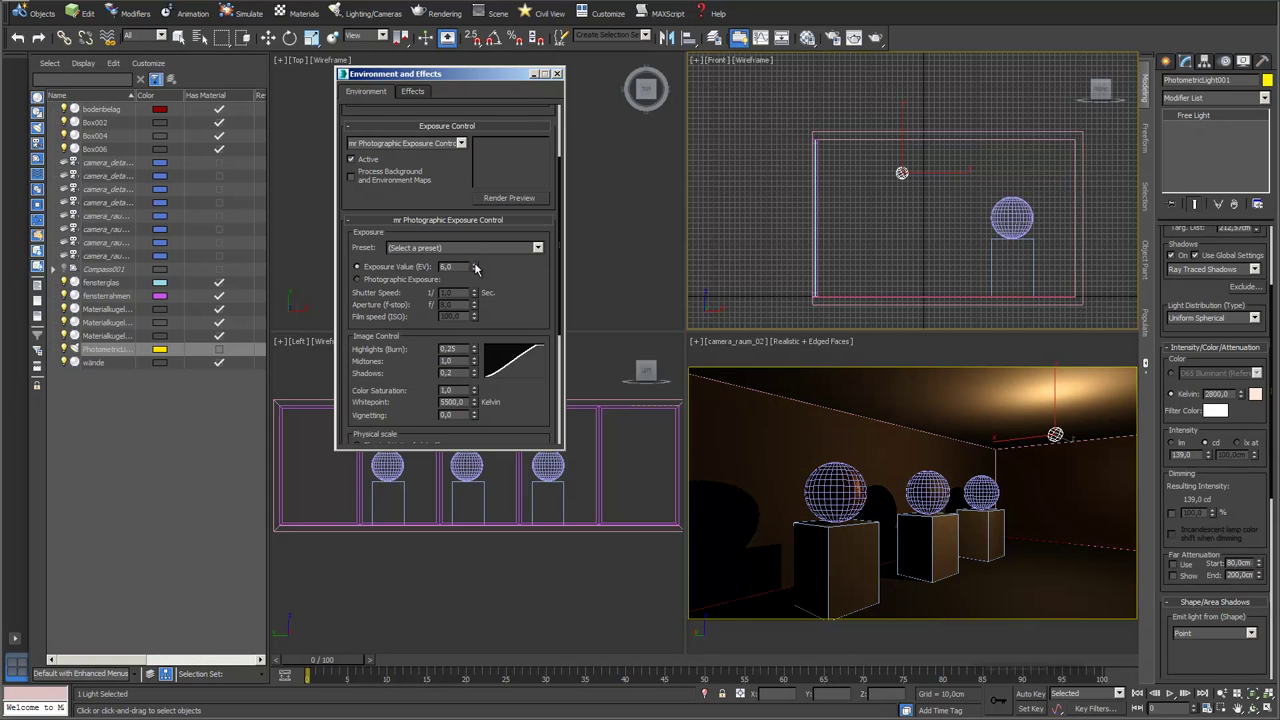
{"action": "left_click", "coordinate": [476, 266]}
{"action": "left_click", "coordinate": [475, 270]}
{"action": "left_click", "coordinate": [475, 270]}
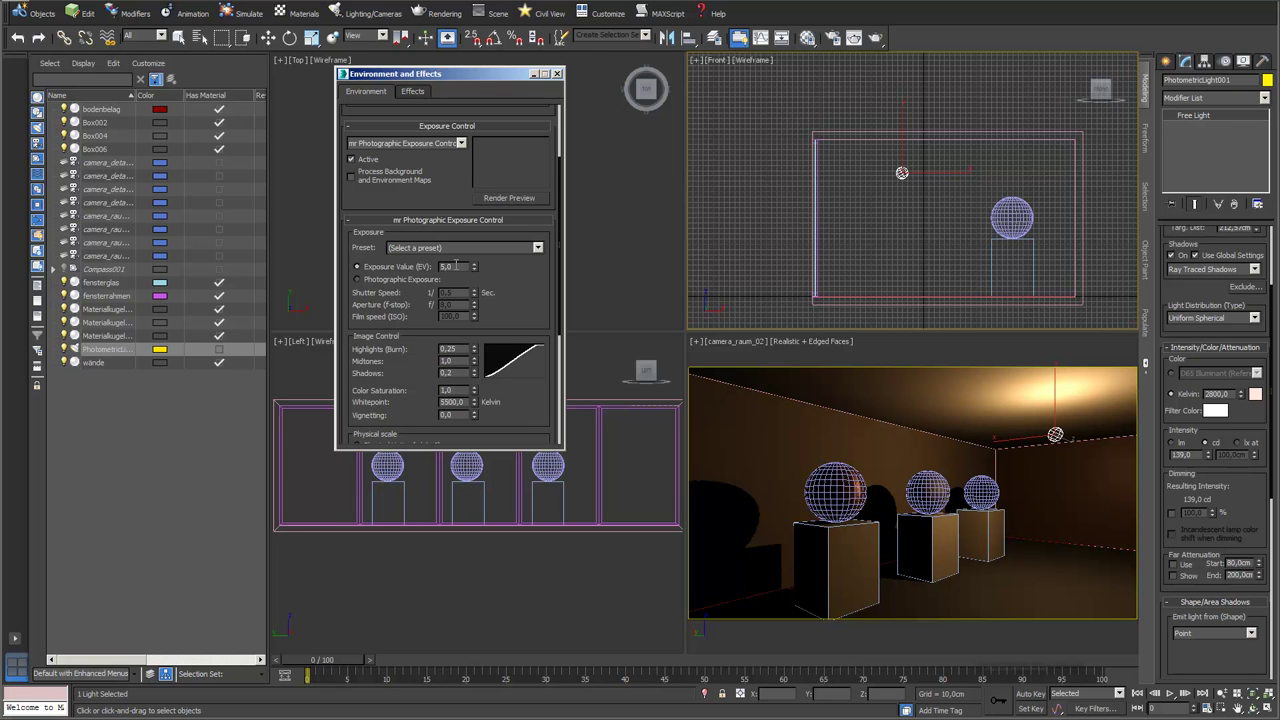
Step: Set the exposure control's whitepoint to 2800 Kelvin, matching the photometric light's color temperature
{"action": "scroll", "coordinate": [505, 315], "scroll_direction": "down", "scroll_amount": 3}
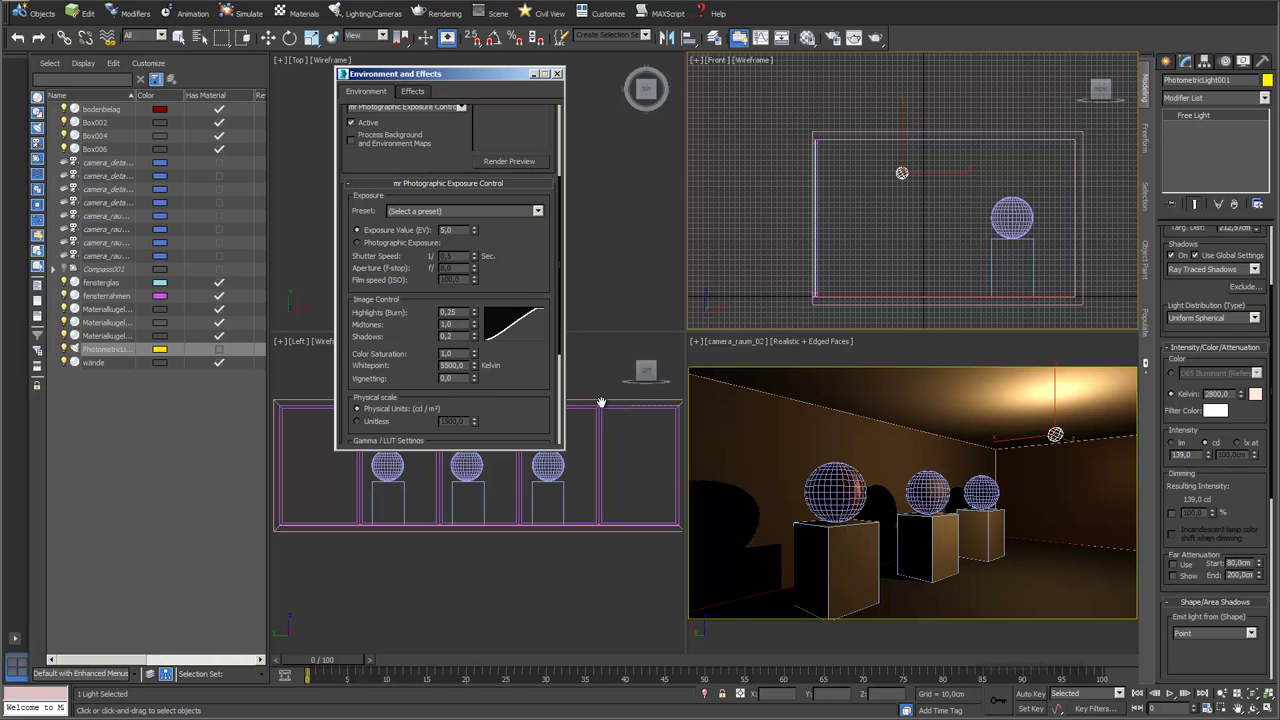
{"action": "double_click", "coordinate": [1214, 395]}
{"action": "double_click", "coordinate": [449, 366]}
{"action": "key", "text": "Return"}
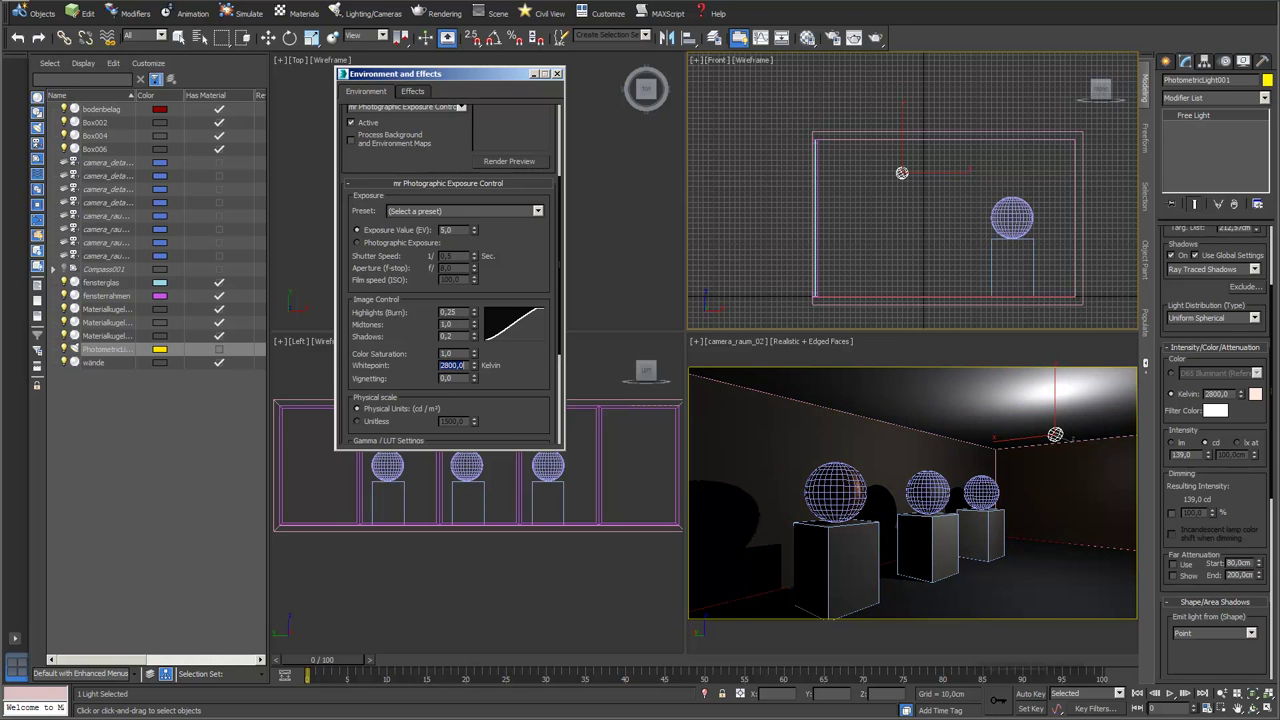
{"action": "left_click_drag", "start_coordinate": [494, 74], "coordinate": [453, 88]}
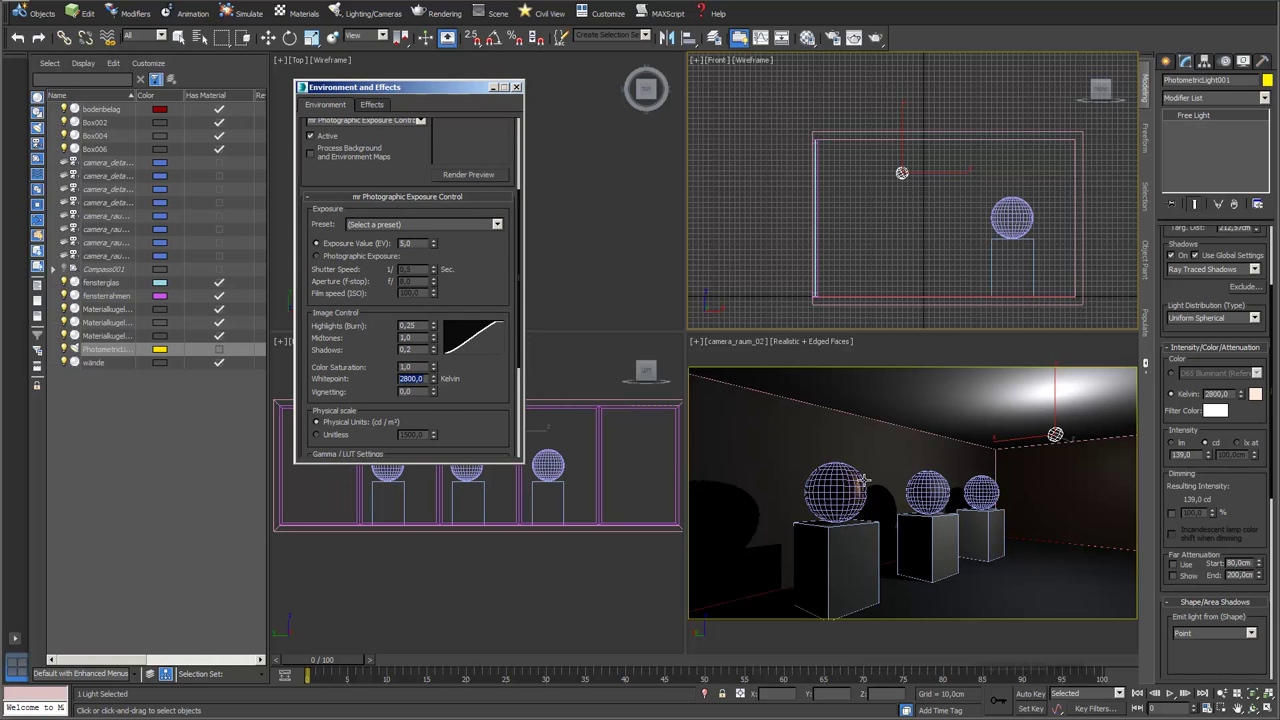
{"action": "right_click", "coordinate": [814, 437]}
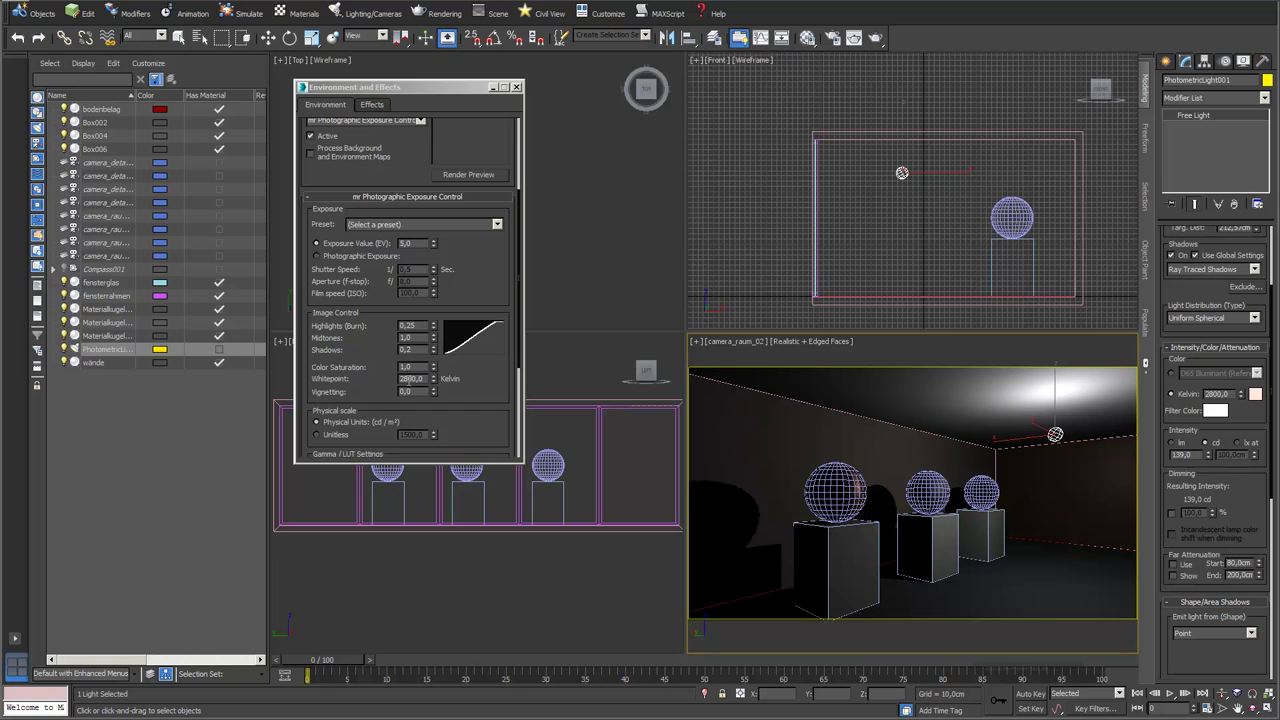
Step: Try a whitepoint of 500 Kelvin to see the color shift in the camera view
{"action": "left_click", "coordinate": [408, 379]}
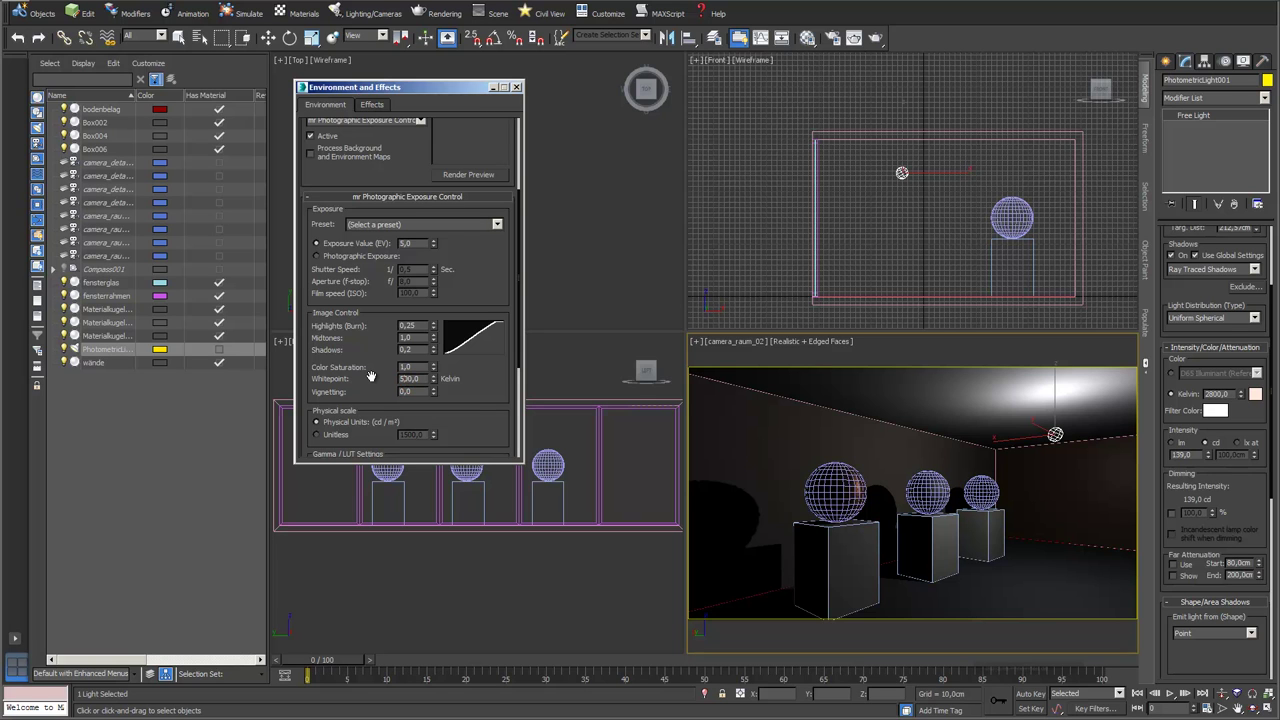
{"action": "key", "text": "Return"}
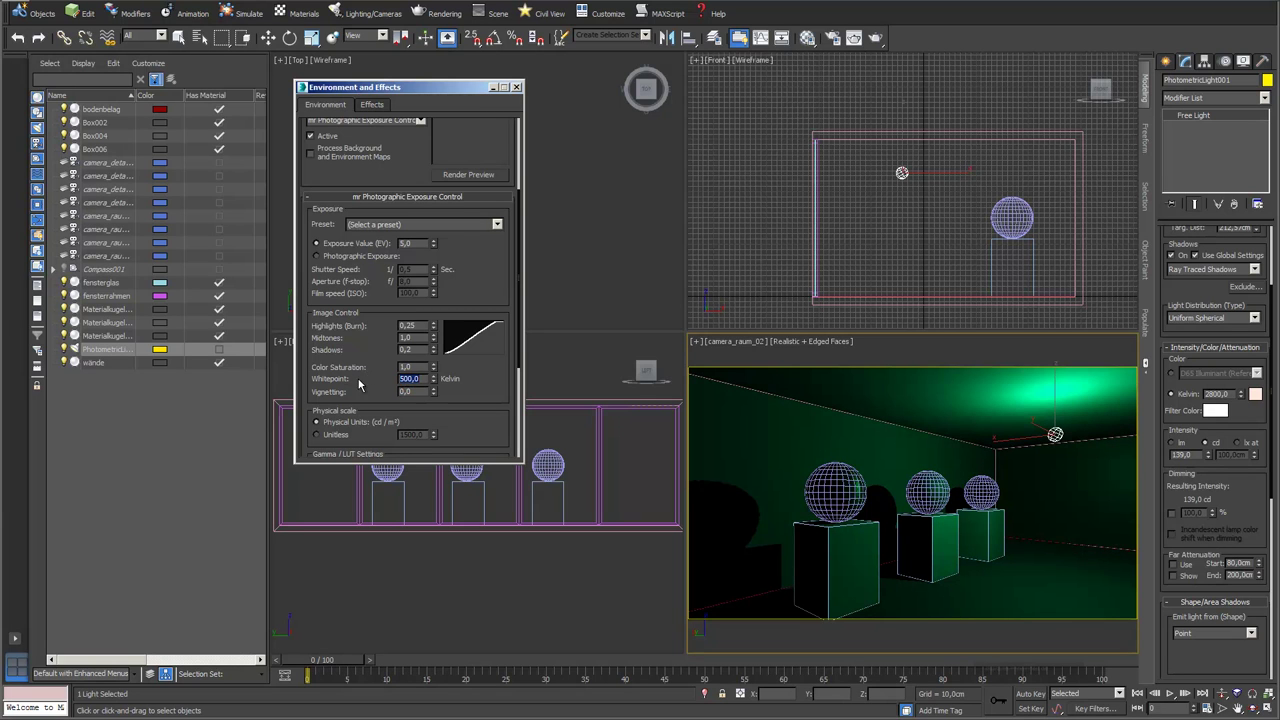
{"action": "type", "text": "8"}
{"action": "key", "text": "Return"}
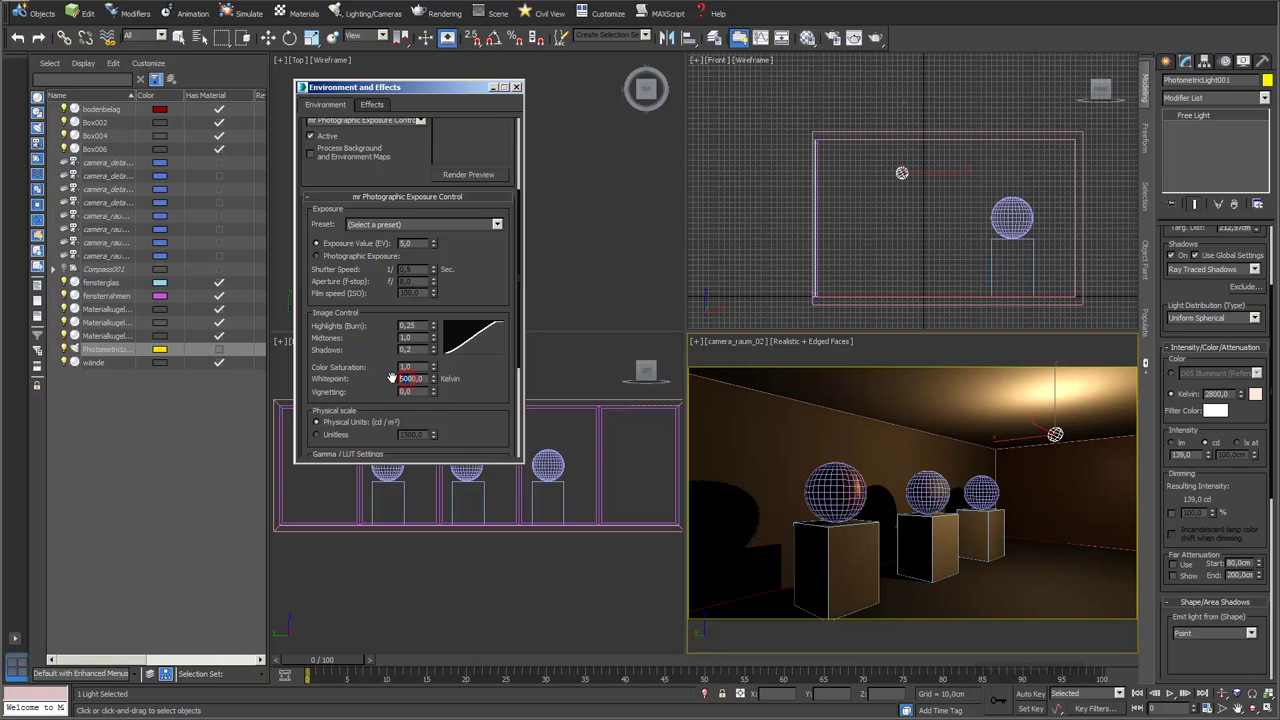
Step: Try a whitepoint of 6500 Kelvin and settle on 5000 Kelvin
{"action": "type", "text": "6500"}
{"action": "key", "text": "Return"}
{"action": "type", "text": "5000"}
{"action": "key", "text": "Return"}
{"action": "left_click_drag", "start_coordinate": [1256, 420], "coordinate": [1255, 430]}
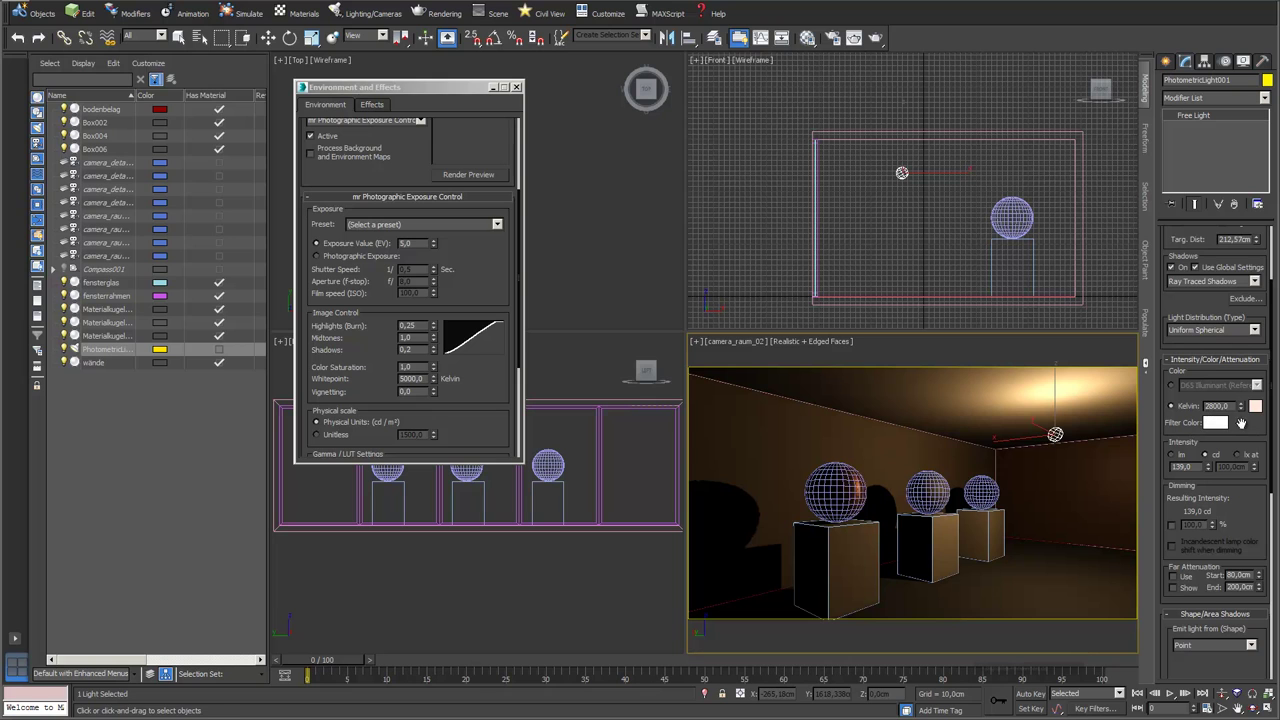
{"action": "left_click_drag", "start_coordinate": [1248, 426], "coordinate": [1213, 384]}
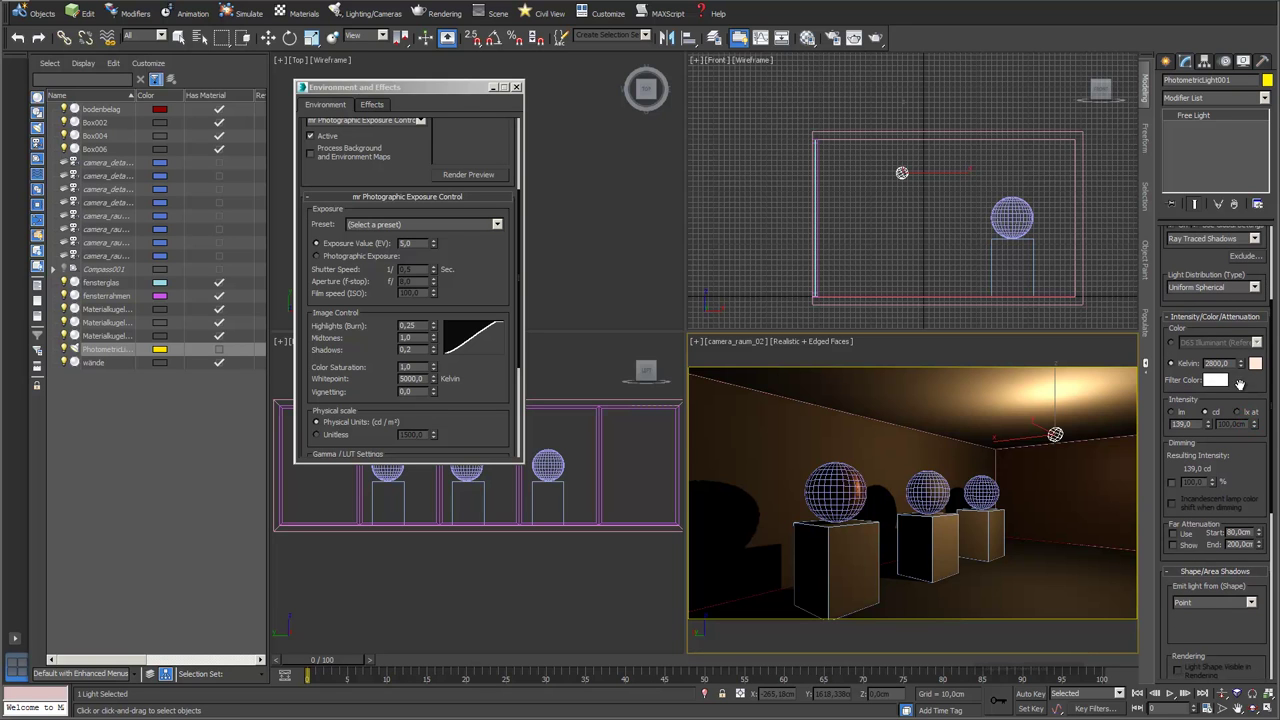
Step: Try a violet filter color on the photometric light, and discard the change
{"action": "left_click", "coordinate": [1215, 380]}
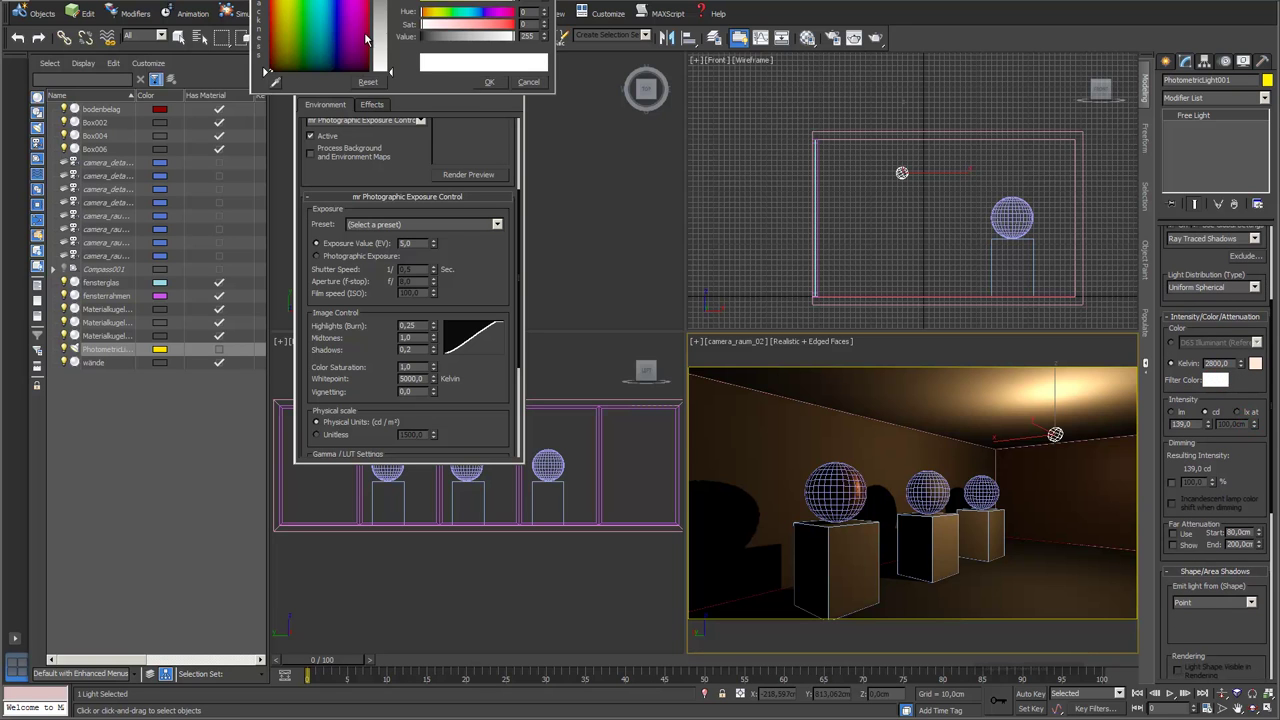
{"action": "left_click", "coordinate": [491, 24]}
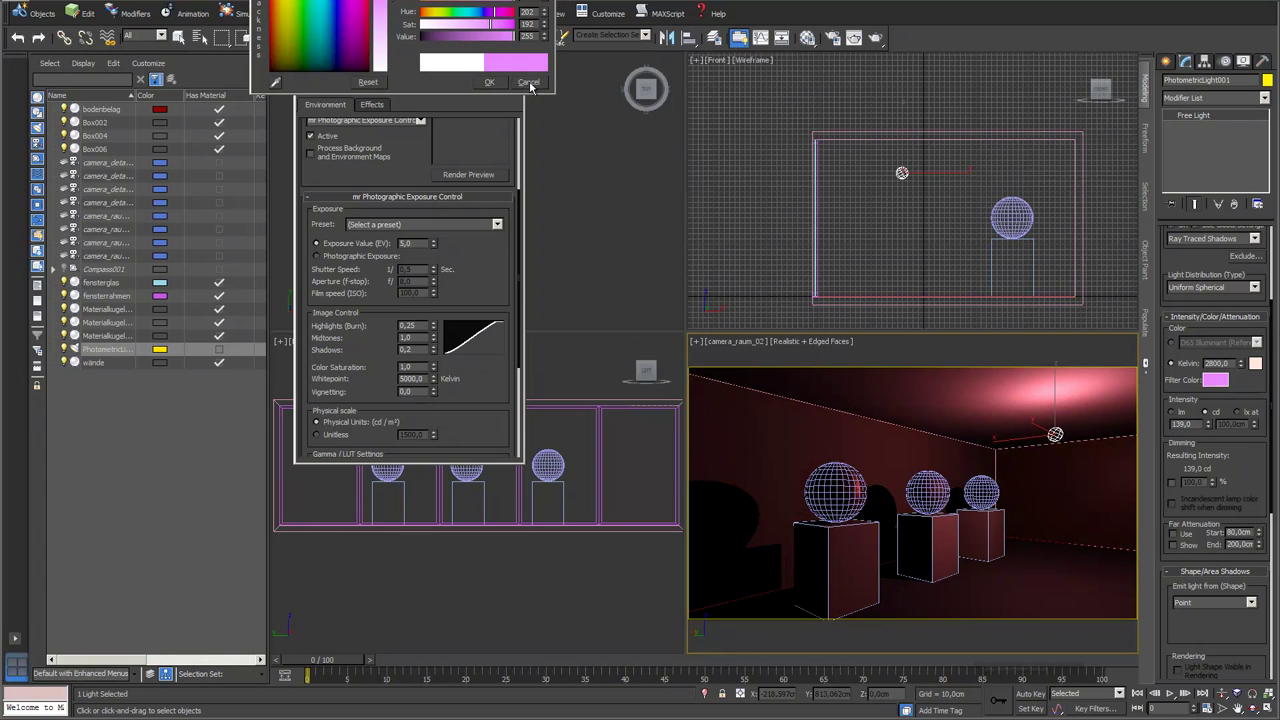
{"action": "left_click", "coordinate": [529, 83]}
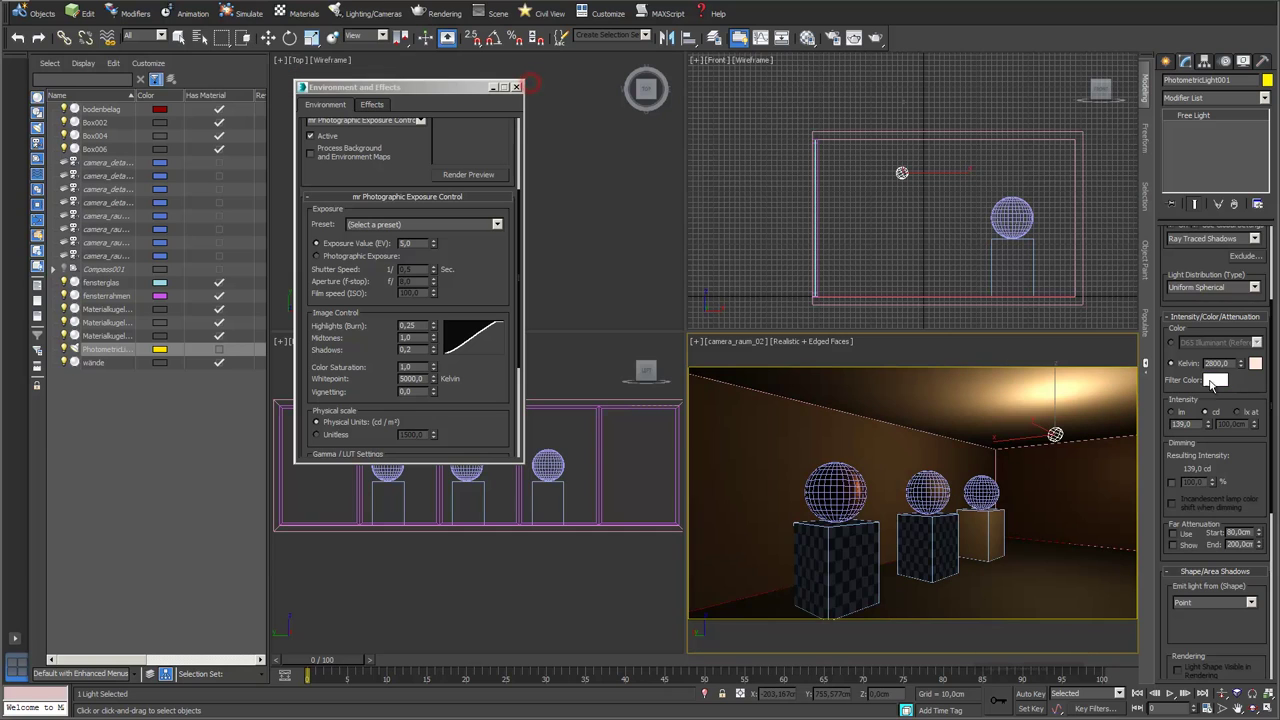
Step: Enable dimming for the light, try a raised dimming percentage, and set it back to 100 percent
{"action": "scroll", "coordinate": [1262, 458], "scroll_direction": "down", "scroll_amount": 2}
{"action": "left_click_drag", "start_coordinate": [1262, 458], "coordinate": [1259, 420]}
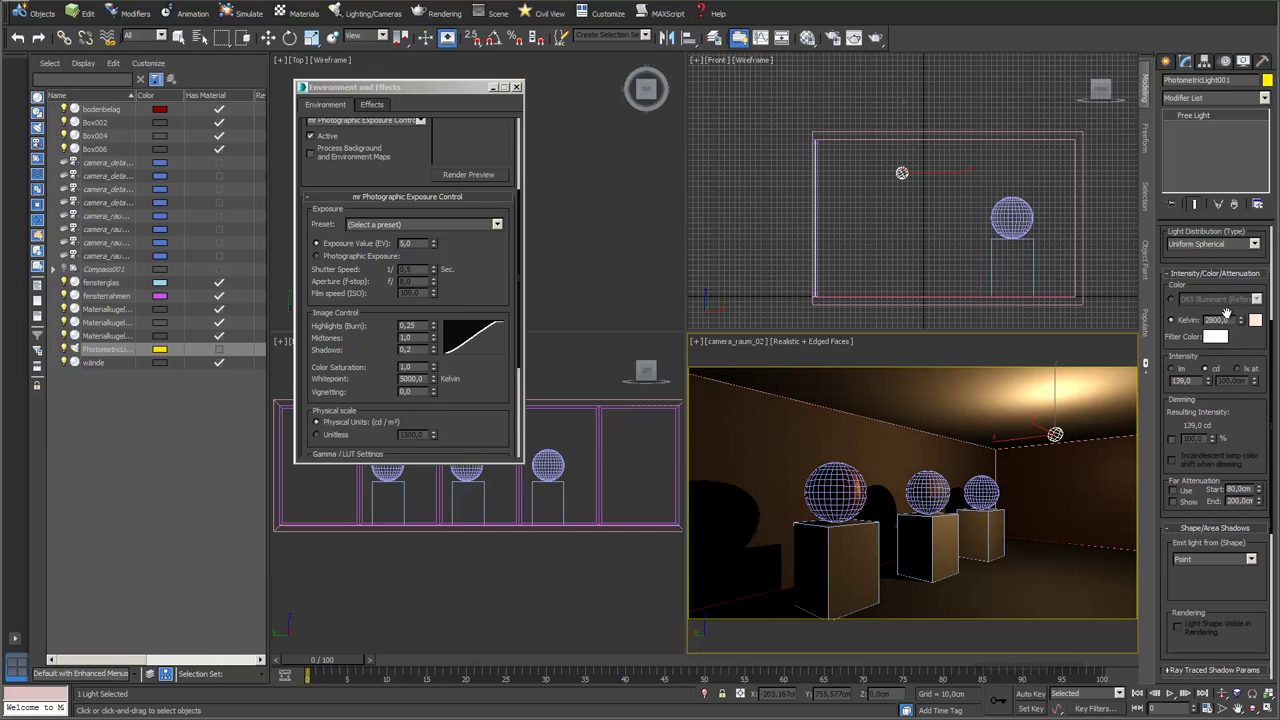
{"action": "left_click", "coordinate": [1172, 440]}
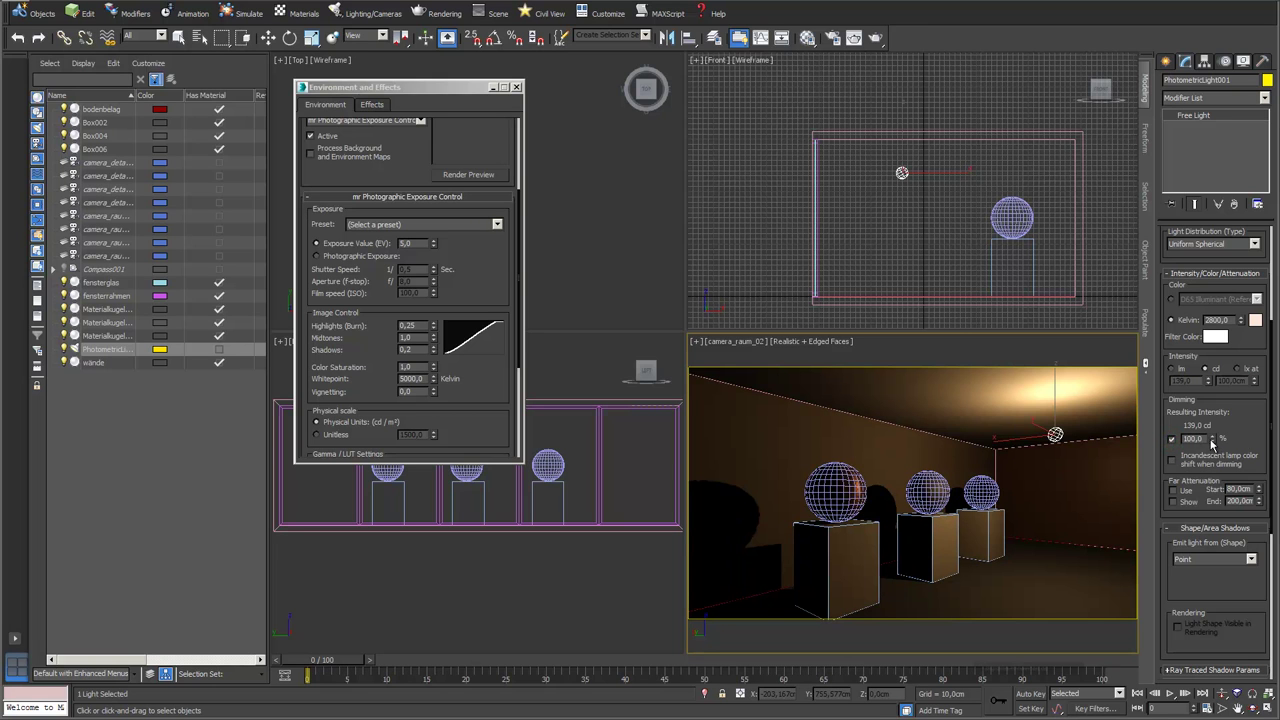
{"action": "mouse_move", "coordinate": [1212, 440]}
{"action": "left_mouse_down"}
{"action": "mouse_move", "coordinate": [1212, 482]}
{"action": "mouse_move", "coordinate": [1217, 438]}
{"action": "left_mouse_up"}
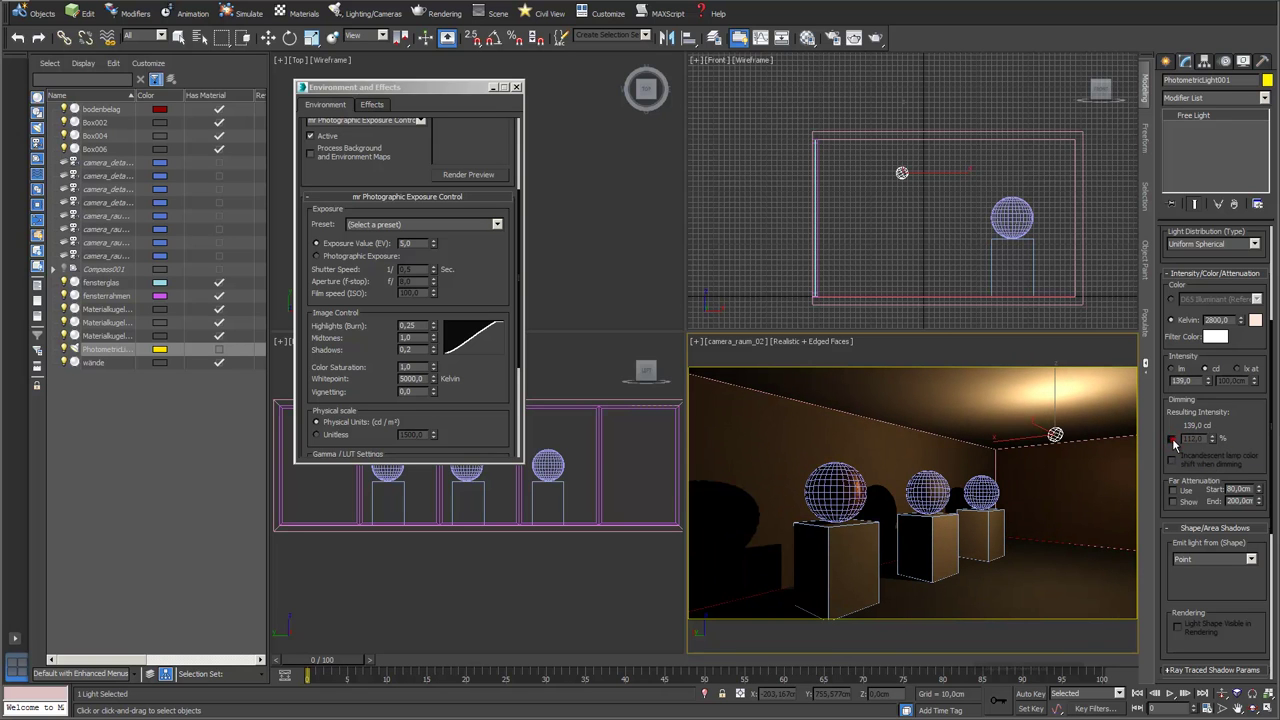
{"action": "left_click", "coordinate": [1173, 439]}
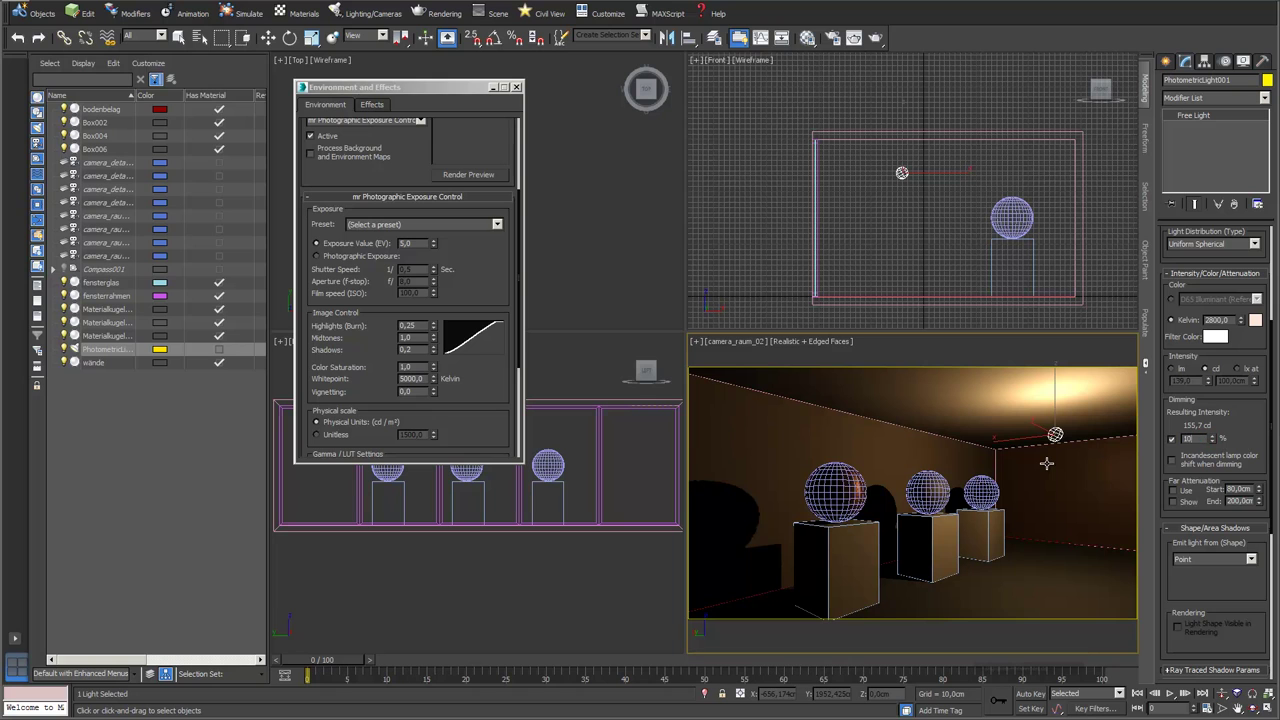
{"action": "key", "text": "Return"}
{"action": "scroll", "coordinate": [1242, 421], "scroll_direction": "down", "scroll_amount": 3}
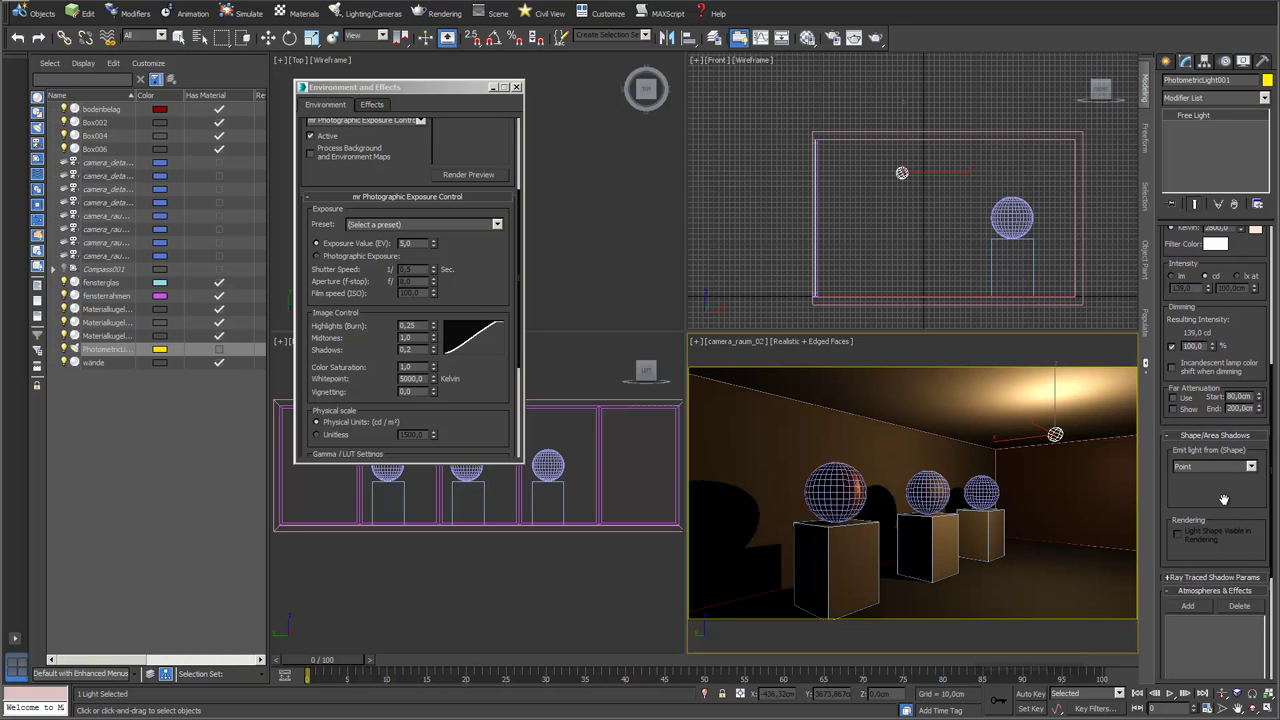
{"action": "scroll", "coordinate": [1226, 500], "scroll_direction": "down", "scroll_amount": 1}
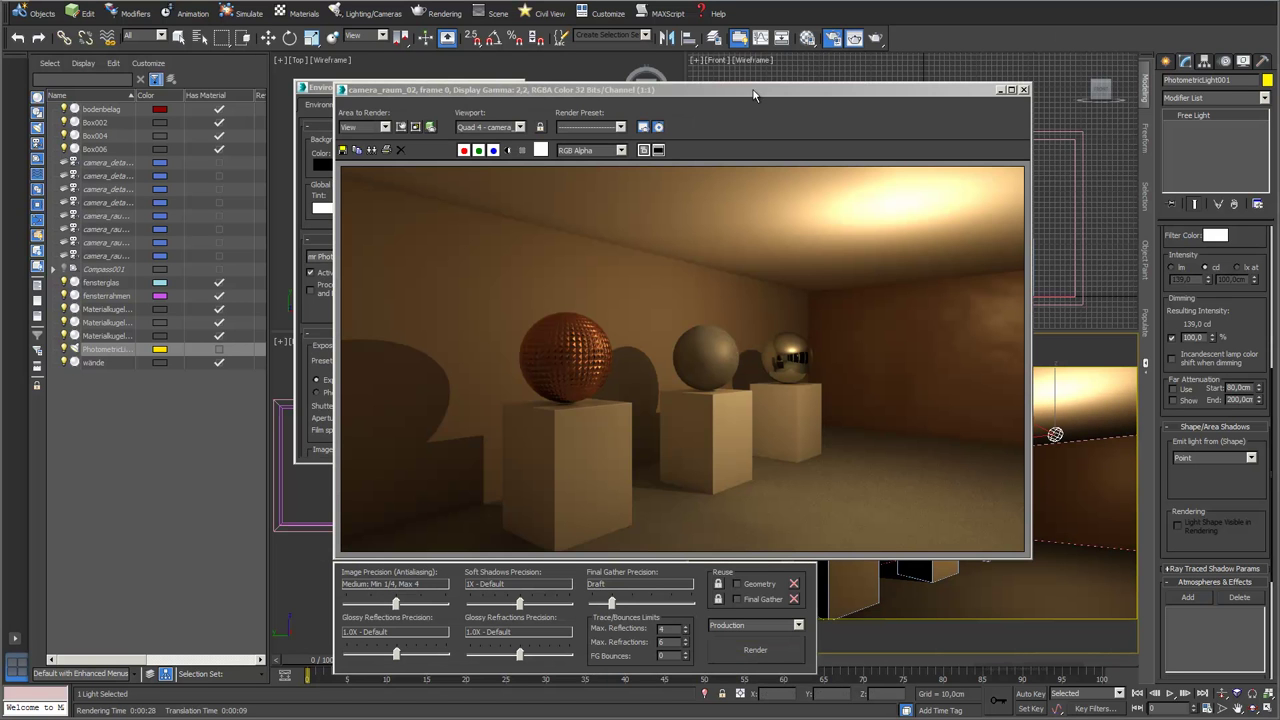
Step: Arrange the rendered image and the exposure control settings to review them, and clear the view of the camera viewport
{"action": "left_click_drag", "start_coordinate": [757, 97], "coordinate": [857, 100]}
{"action": "left_click_drag", "start_coordinate": [360, 87], "coordinate": [241, 82]}
{"action": "left_click_drag", "start_coordinate": [352, 406], "coordinate": [356, 261]}
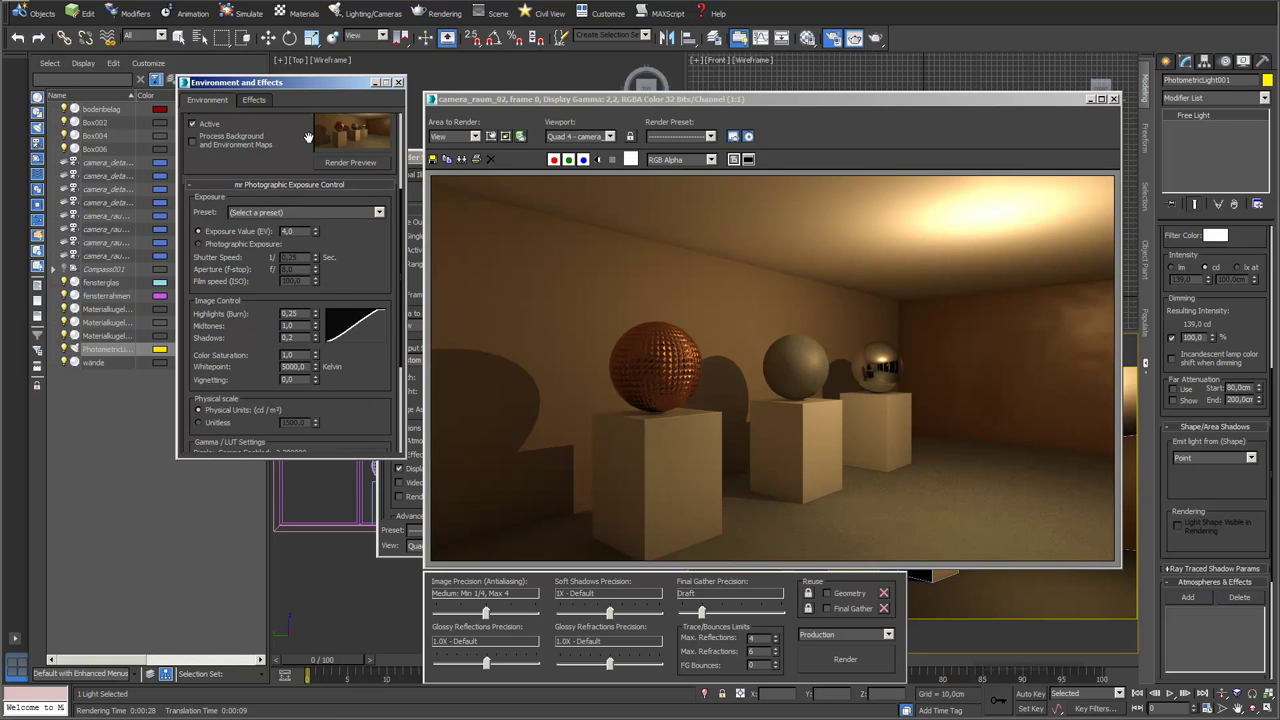
{"action": "left_click_drag", "start_coordinate": [898, 103], "coordinate": [479, 42]}
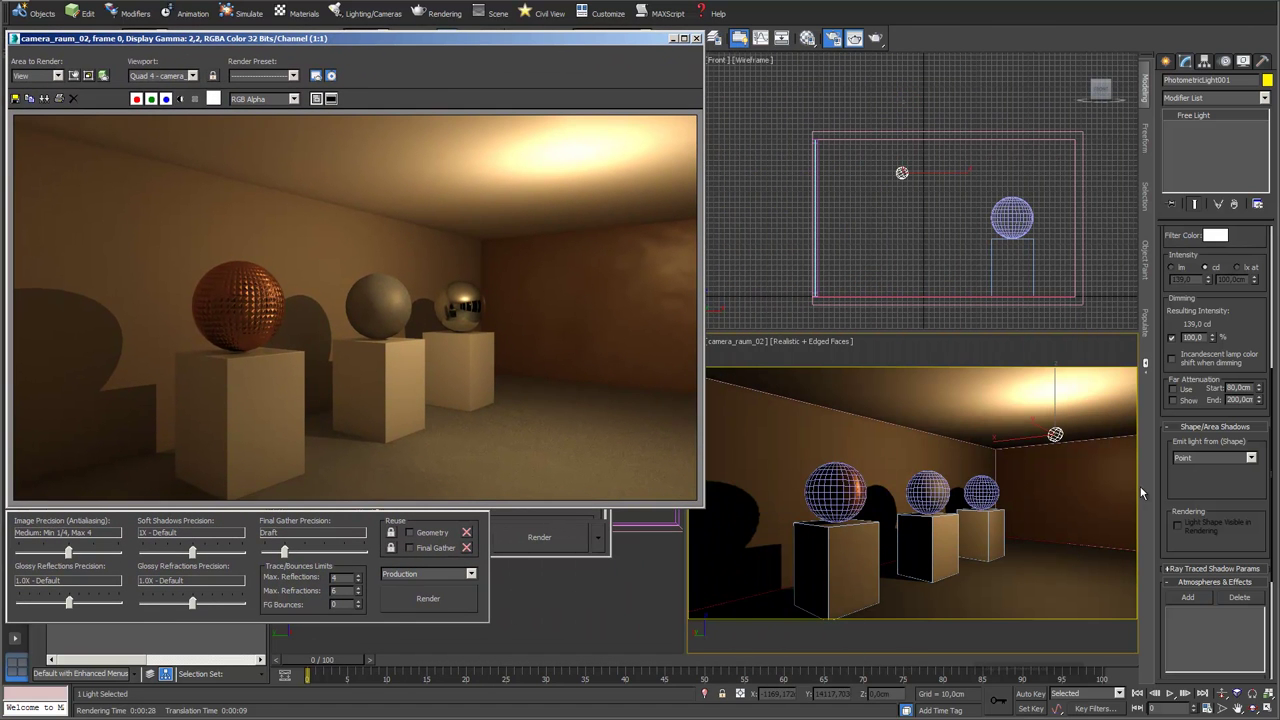
Step: Change the shape the photometric light emits from to Line
{"action": "left_click", "coordinate": [1251, 458]}
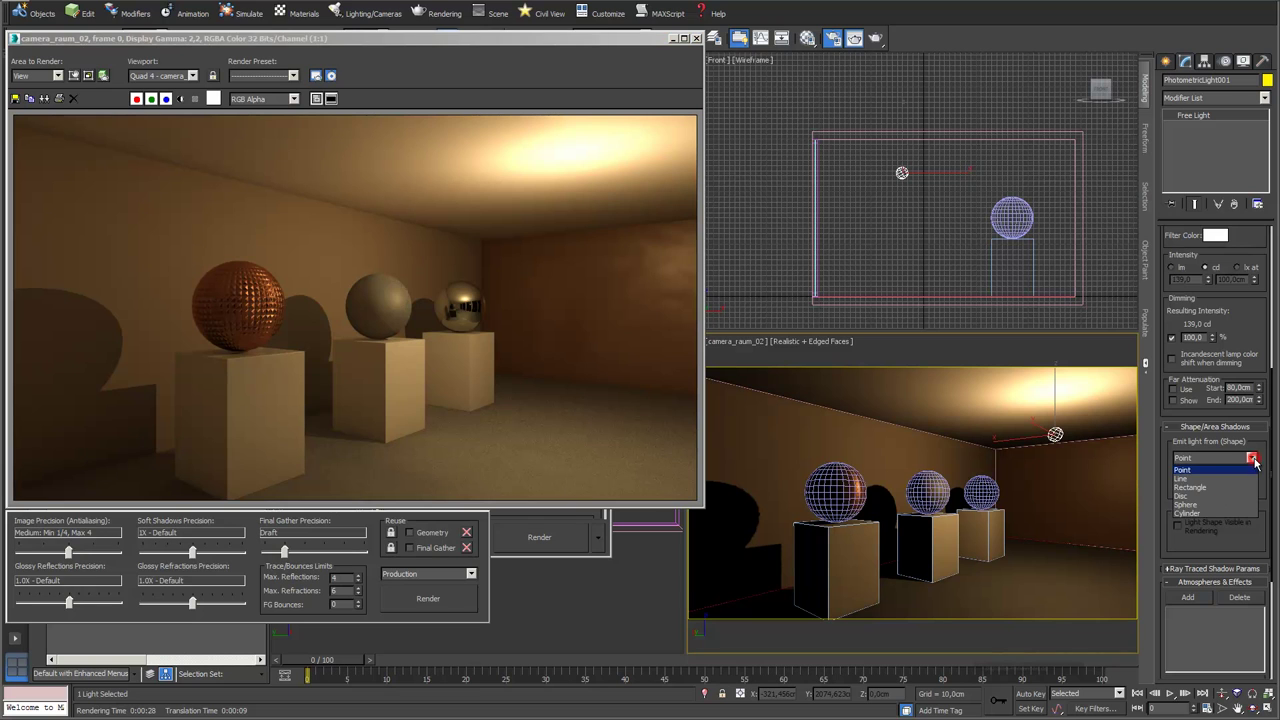
{"action": "left_click", "coordinate": [1237, 480]}
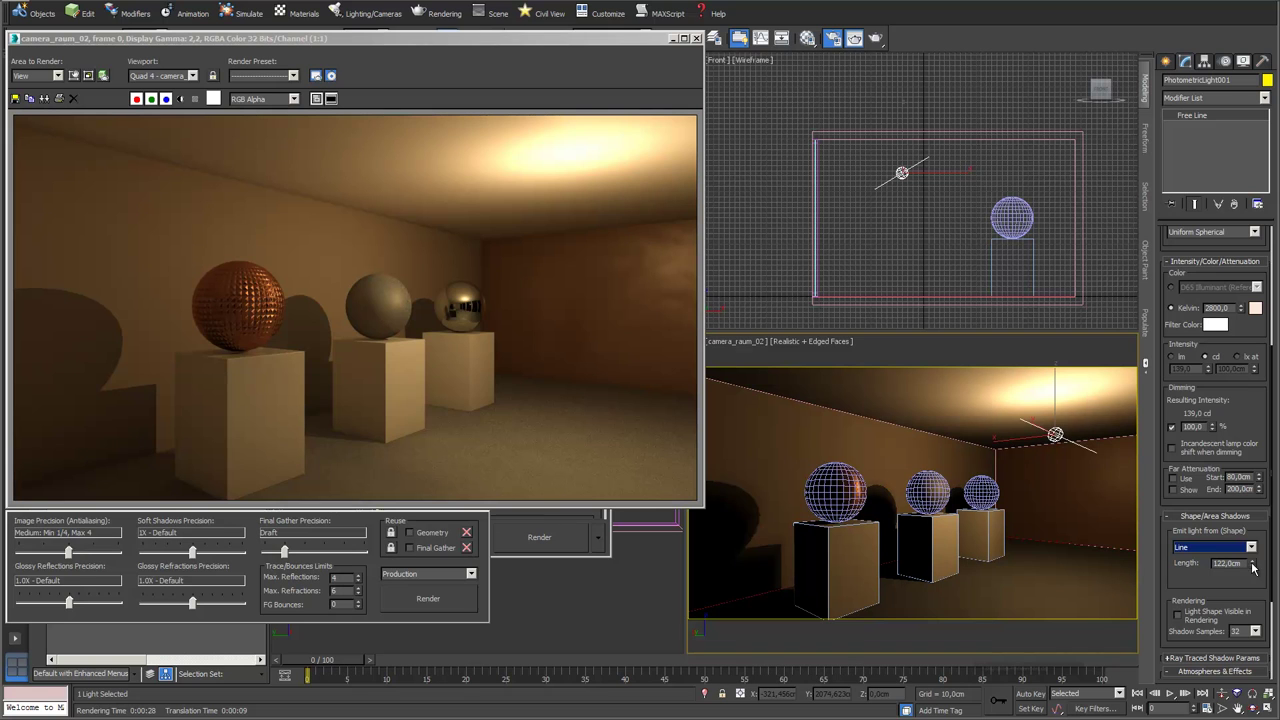
{"action": "scroll", "coordinate": [1215, 450], "scroll_direction": "down", "scroll_amount": 1}
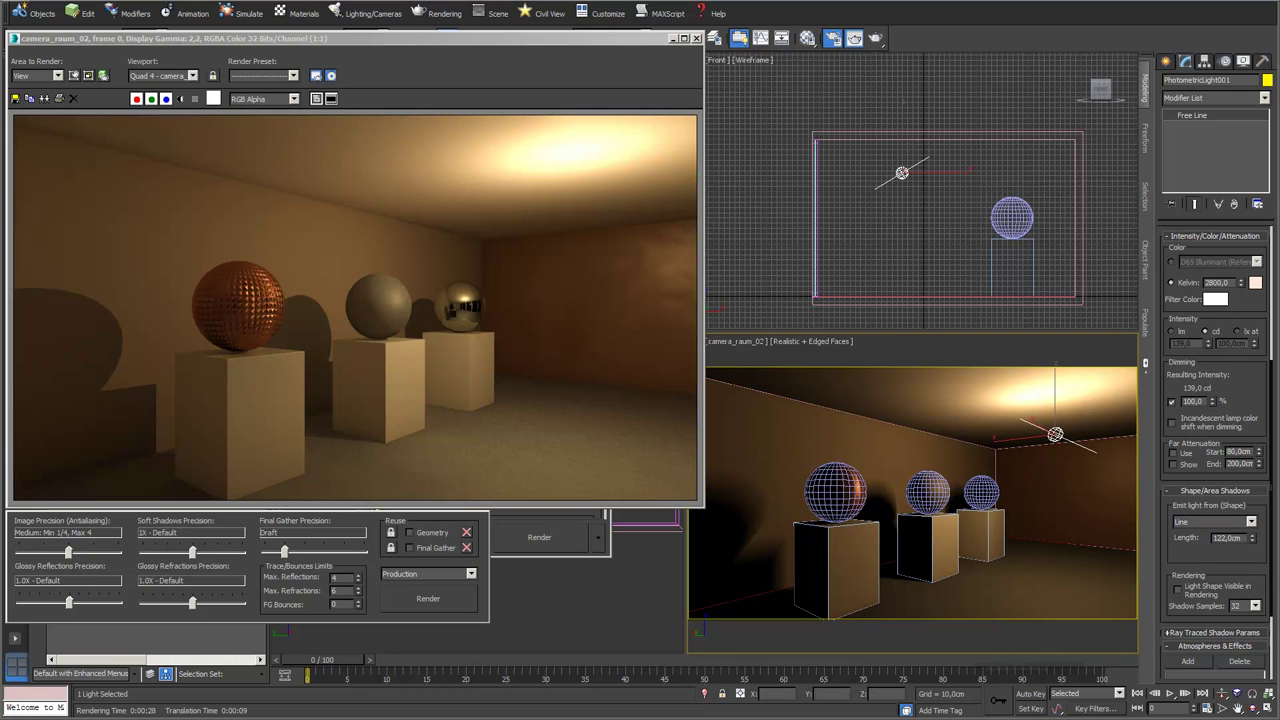
Step: Compare the shadows in the line light's render with the cloned point light render, and move the clone out of the way
{"action": "left_click_drag", "start_coordinate": [430, 45], "coordinate": [611, 126]}
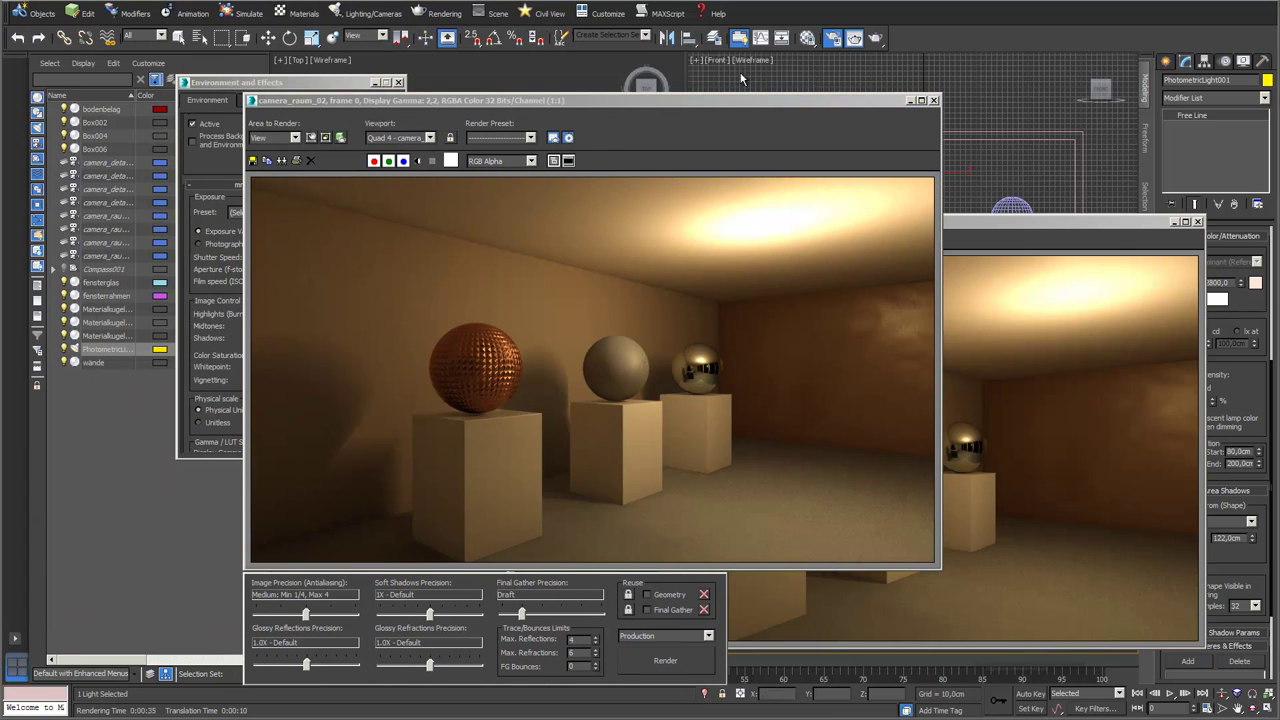
{"action": "left_click_drag", "start_coordinate": [740, 100], "coordinate": [556, 52]}
{"action": "left_click_drag", "start_coordinate": [860, 221], "coordinate": [913, 95]}
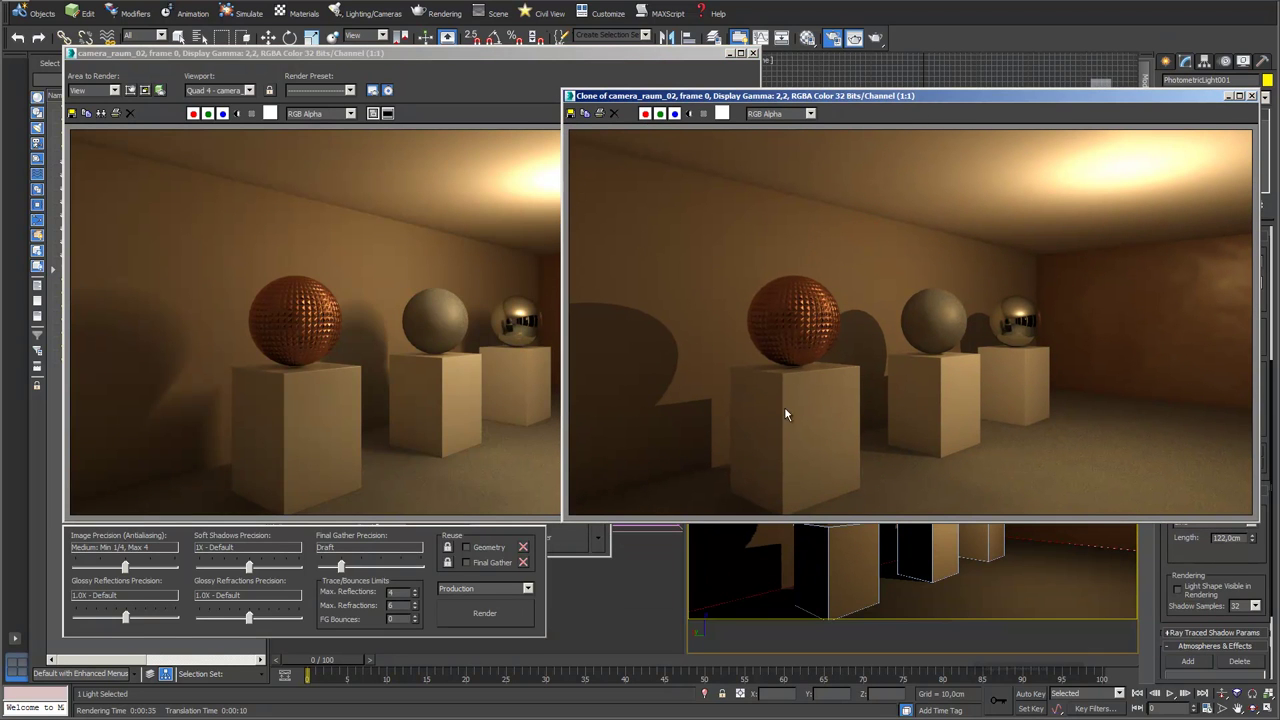
{"action": "left_click", "coordinate": [480, 58]}
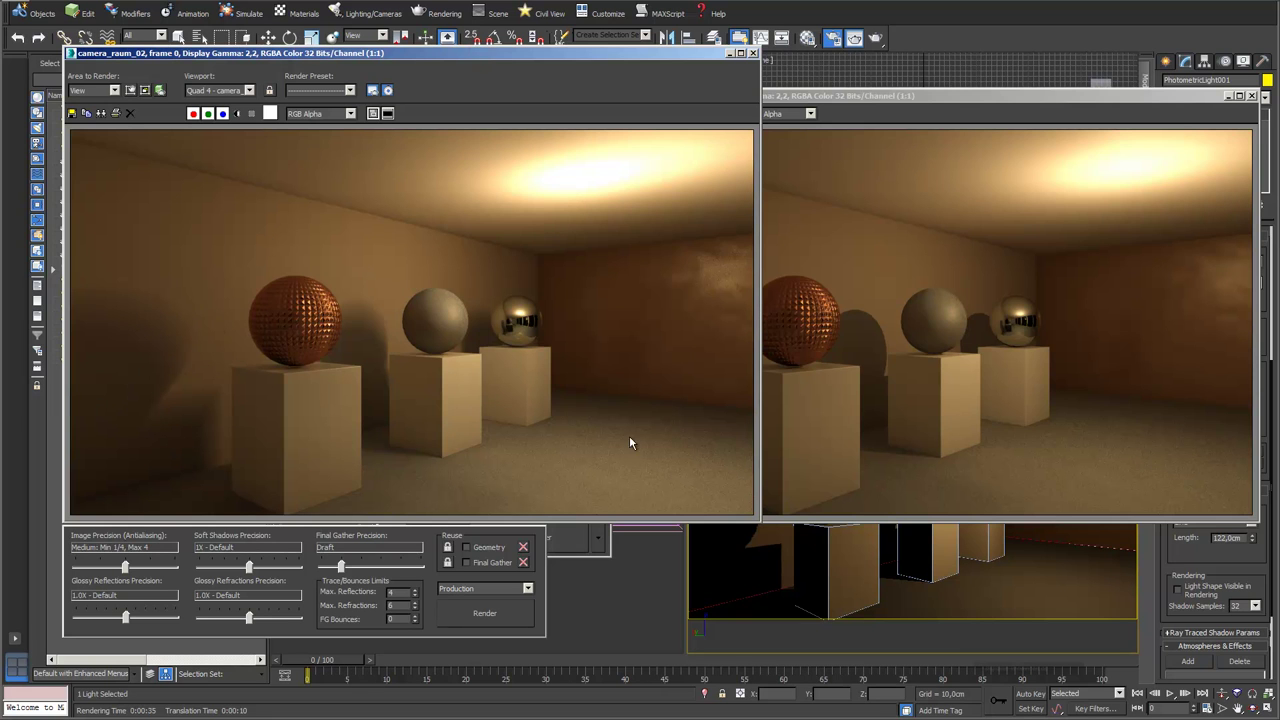
{"action": "left_click", "coordinate": [1227, 96]}
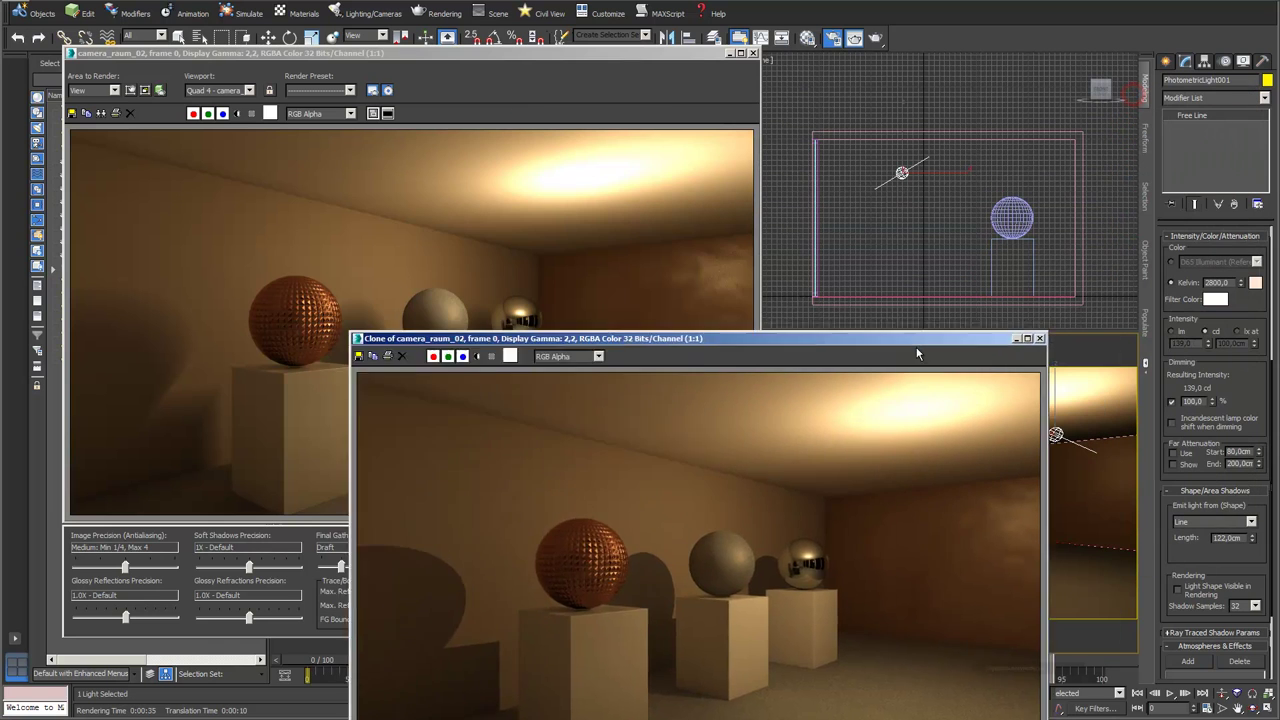
{"action": "left_click_drag", "start_coordinate": [845, 695], "coordinate": [845, 719]}
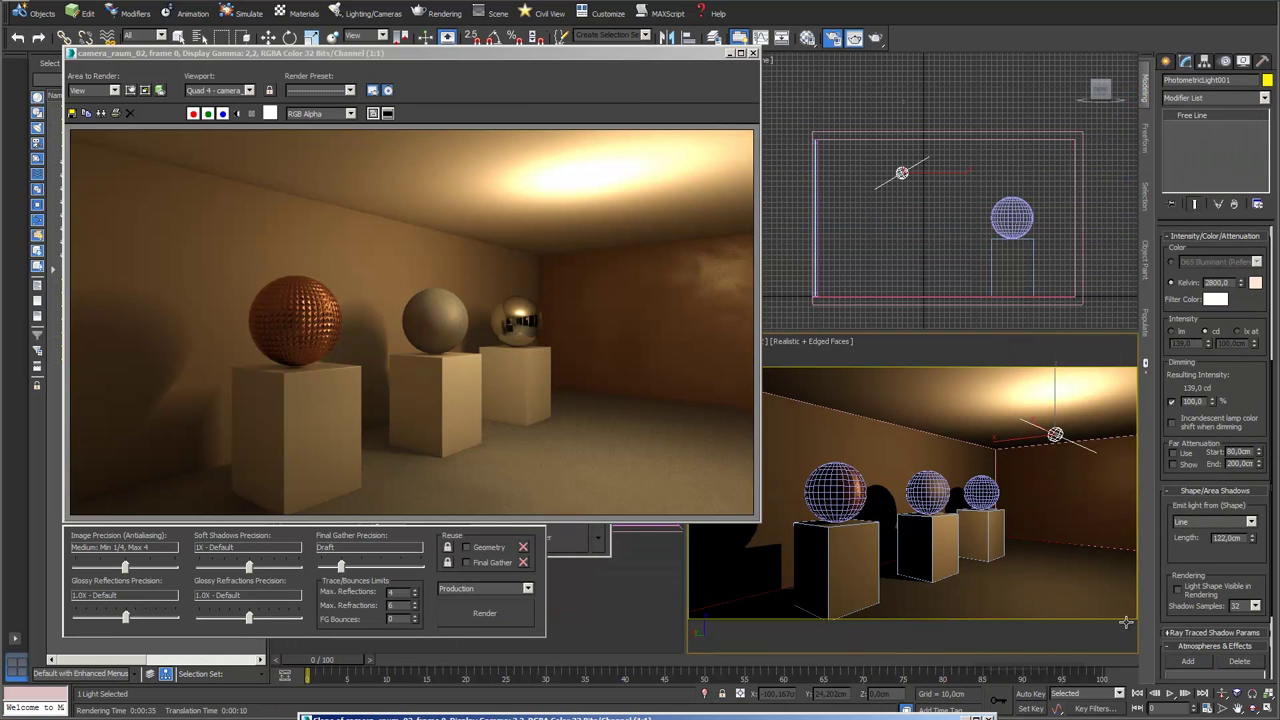
Step: Change the light's emission shape to Rectangle and increase its width to about 242 cm
{"action": "left_click", "coordinate": [1254, 522]}
{"action": "left_click", "coordinate": [1235, 547]}
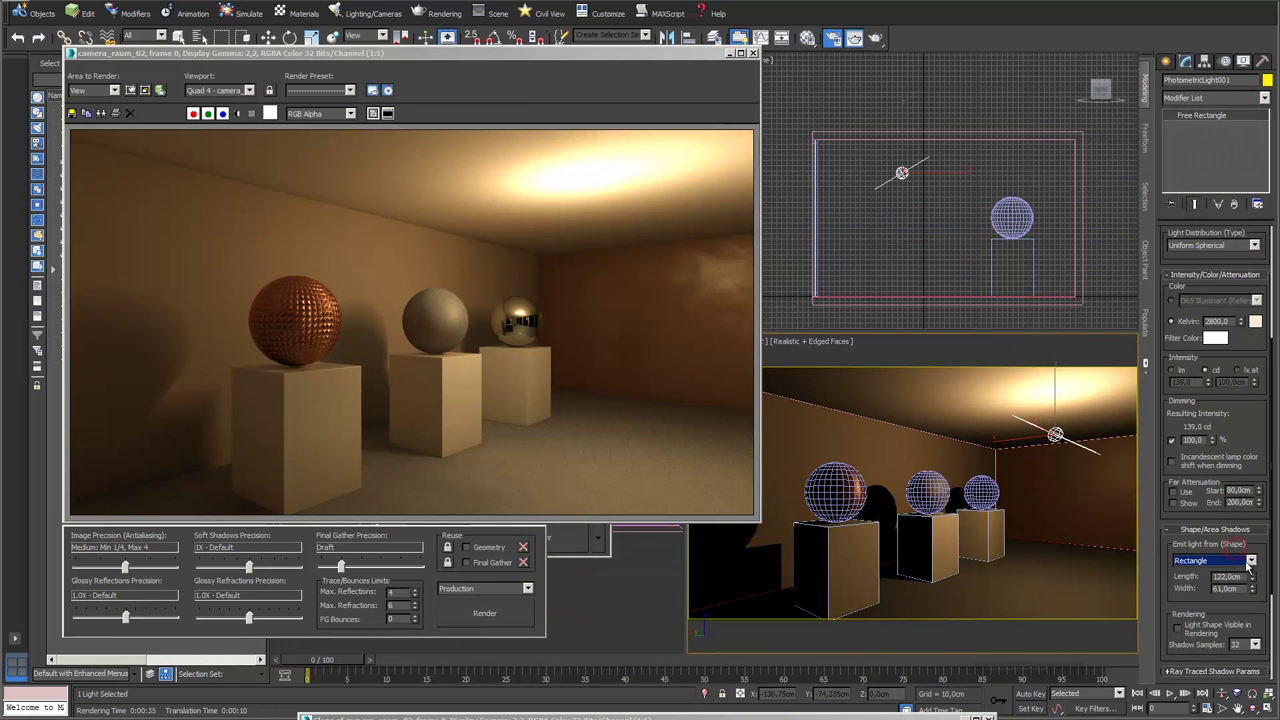
{"action": "left_click_drag", "start_coordinate": [1255, 591], "coordinate": [1255, 520]}
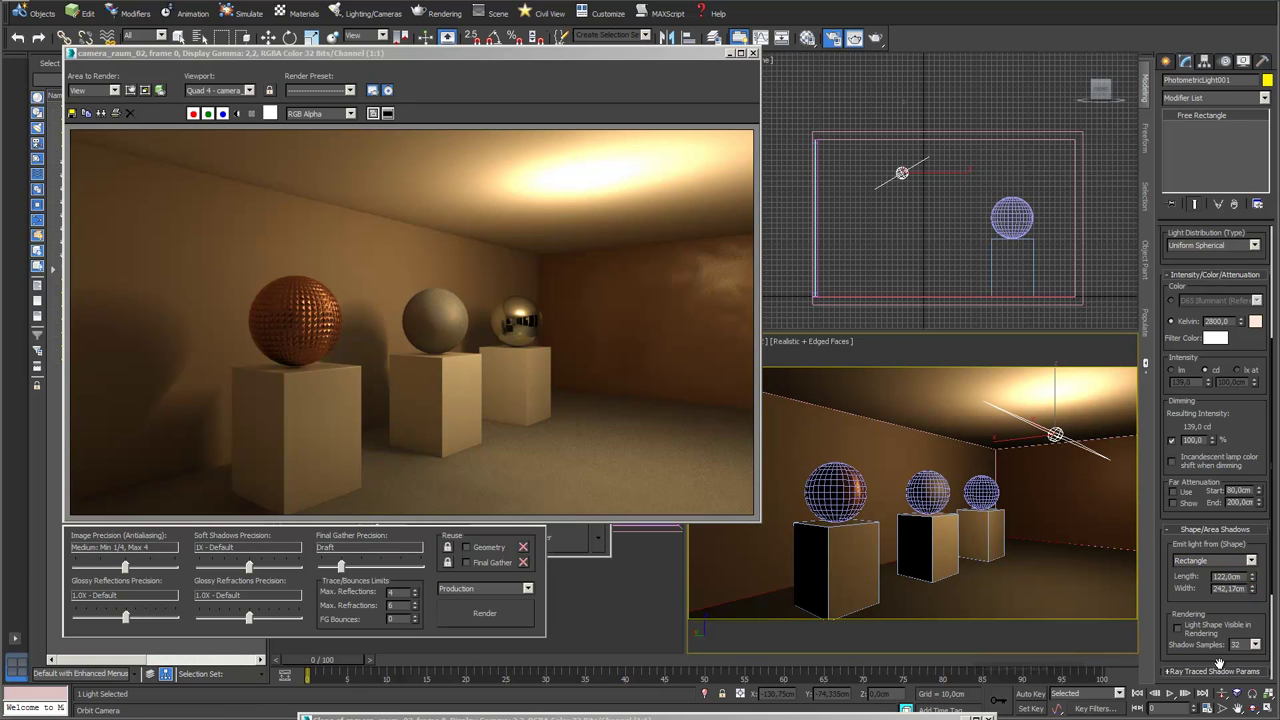
Step: Rotate and lower the rectangular light beneath the ceiling, and enlarge it to a length of about 163 cm
{"action": "left_click", "coordinate": [290, 37]}
{"action": "left_click_drag", "start_coordinate": [1072, 406], "coordinate": [1080, 425]}
{"action": "left_click_drag", "start_coordinate": [1251, 589], "coordinate": [1253, 562]}
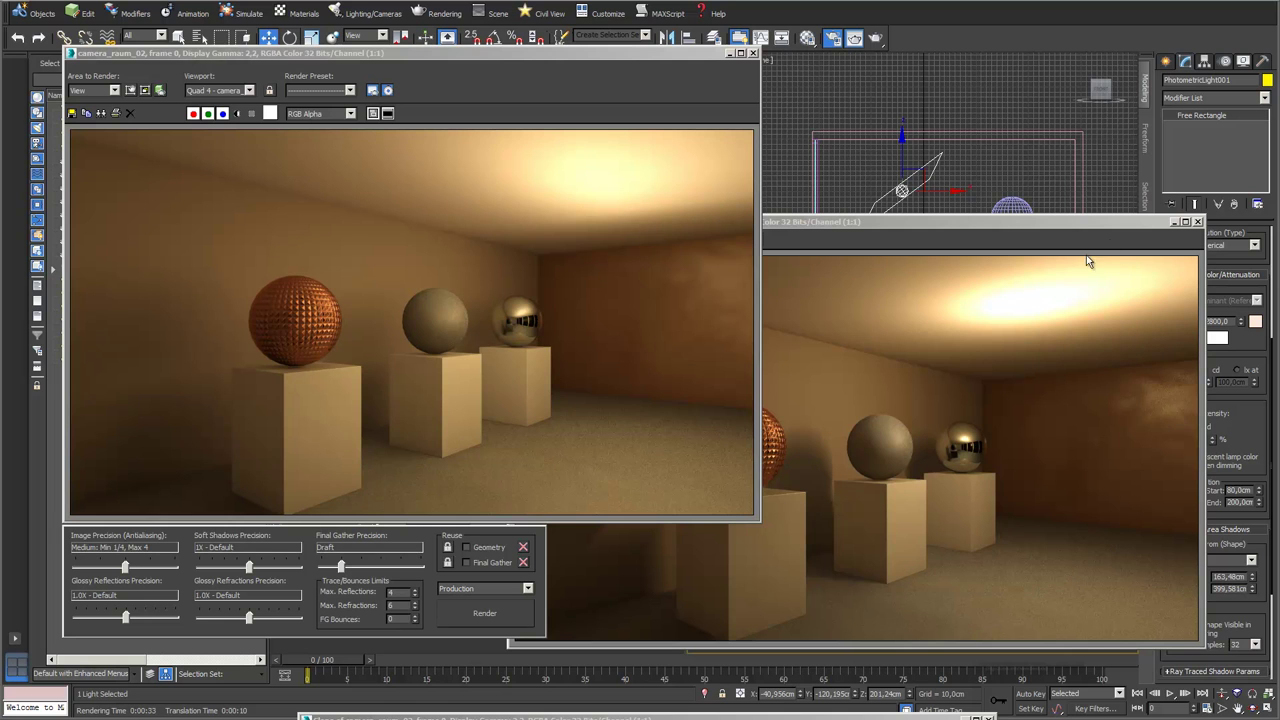
{"action": "left_click_drag", "start_coordinate": [1078, 225], "coordinate": [1077, 266]}
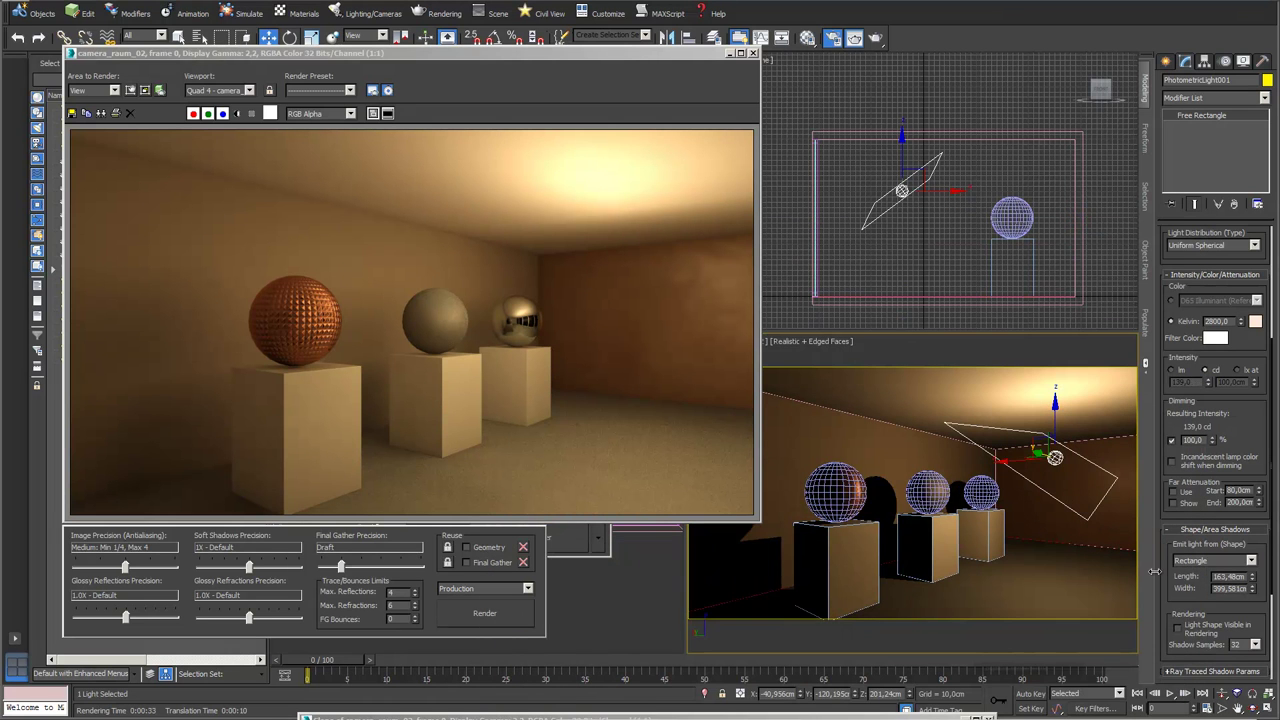
Step: Make the light shape visible in rendering, and rotate the rectangular light in the camera view
{"action": "scroll", "coordinate": [1250, 612], "scroll_direction": "down", "scroll_amount": 3}
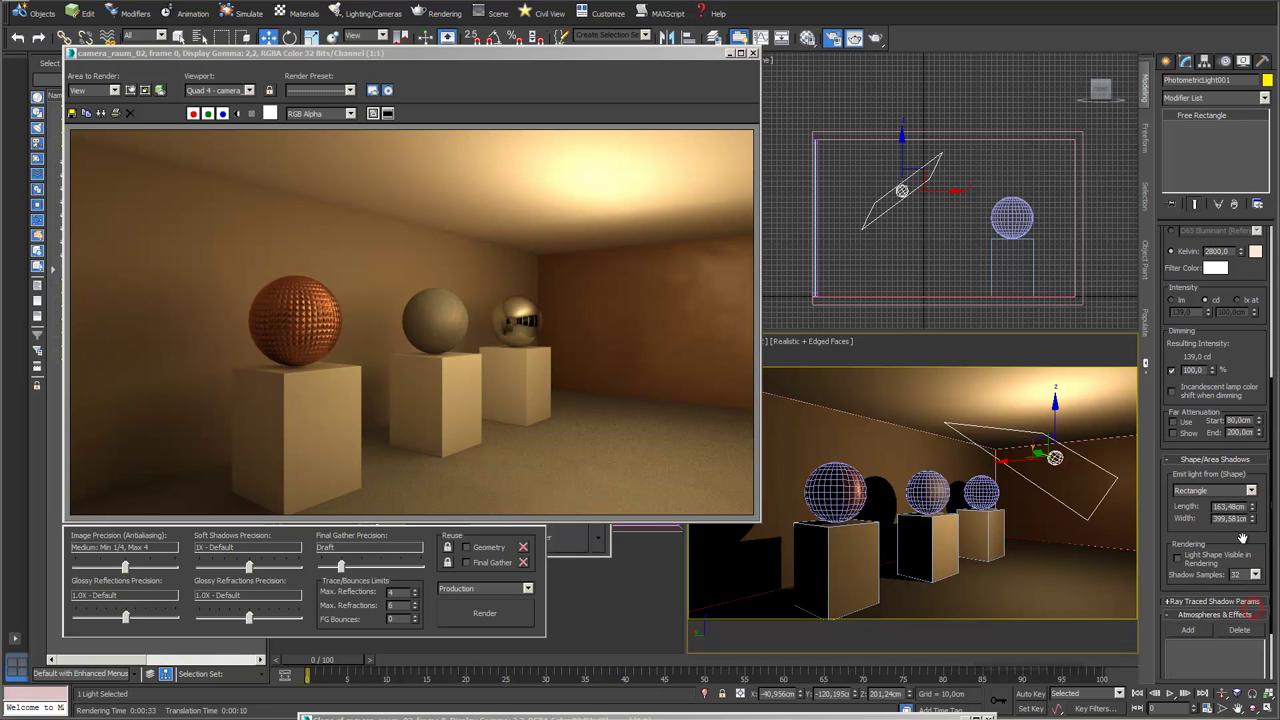
{"action": "left_click", "coordinate": [1176, 560]}
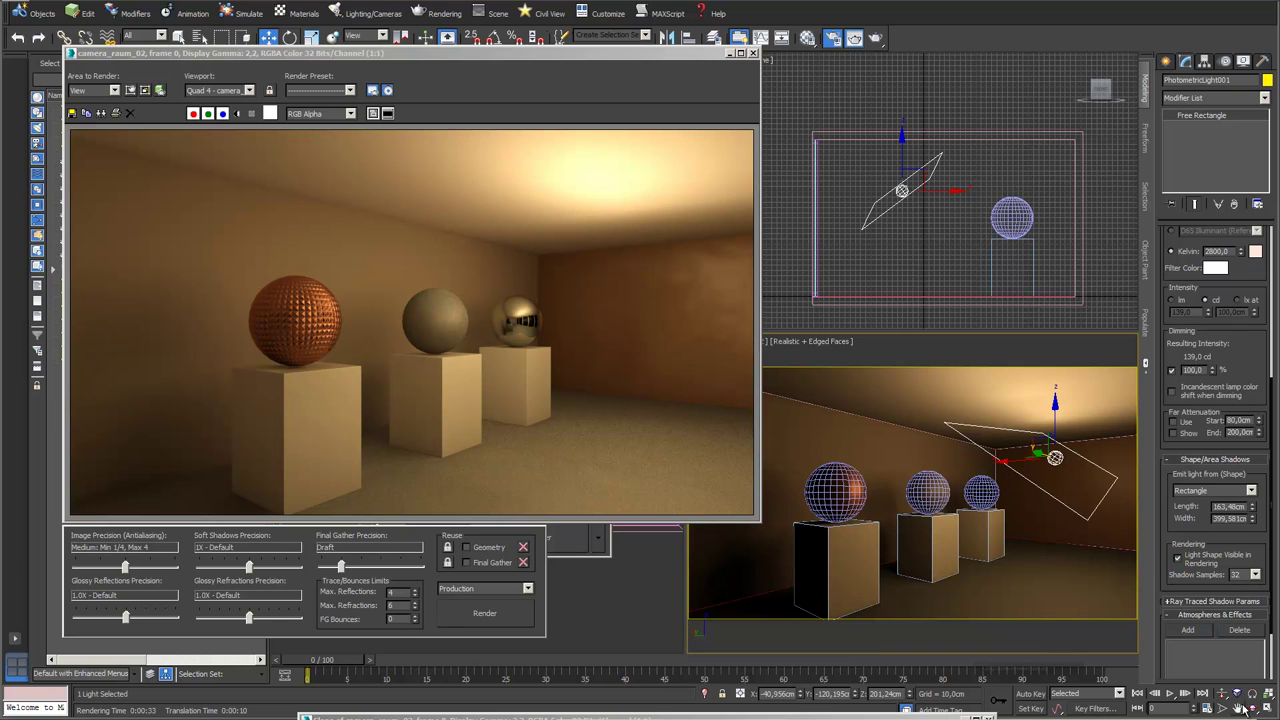
{"action": "left_click", "coordinate": [290, 37]}
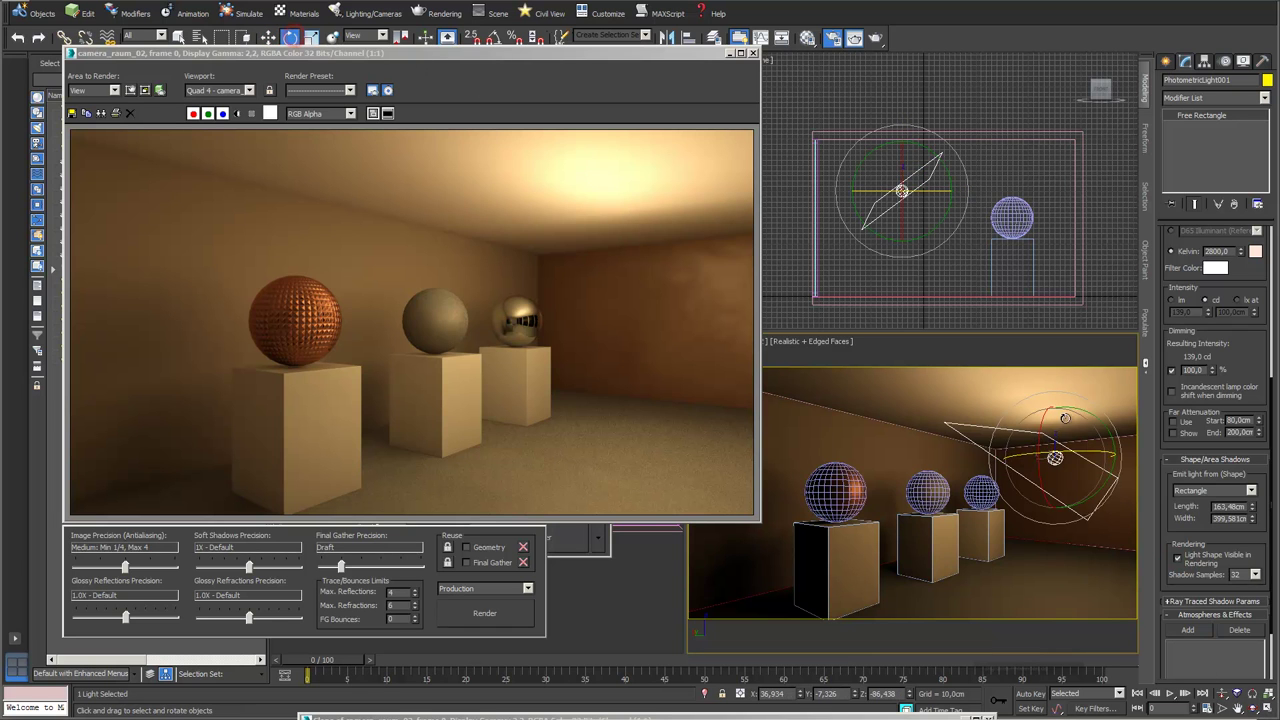
{"action": "left_click_drag", "start_coordinate": [1072, 431], "coordinate": [1040, 440]}
Step: Clone the current rendered image for comparison and render the camera view with the visible rectangular light shape
{"action": "left_click", "coordinate": [100, 113]}
{"action": "left_click", "coordinate": [878, 39]}
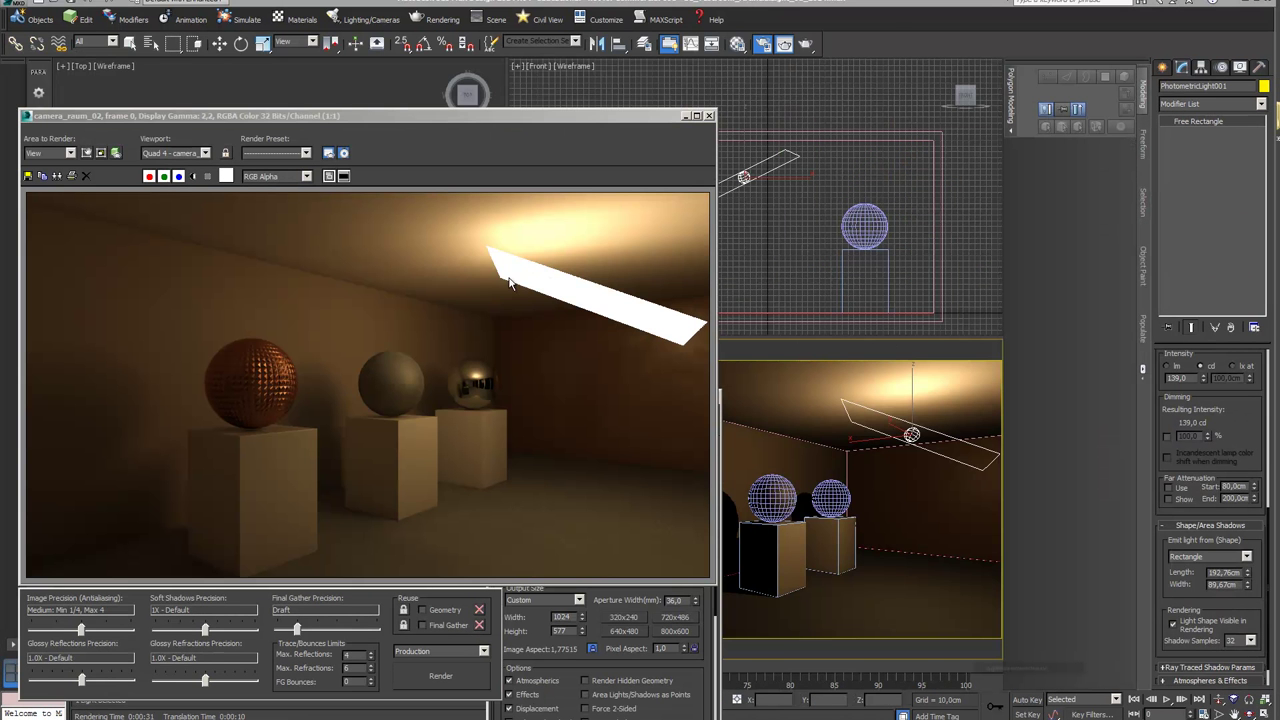
Step: Change the light's emission shape to Disc with a larger radius, and move the disc light's cloned render aside
{"action": "left_click", "coordinate": [1172, 625]}
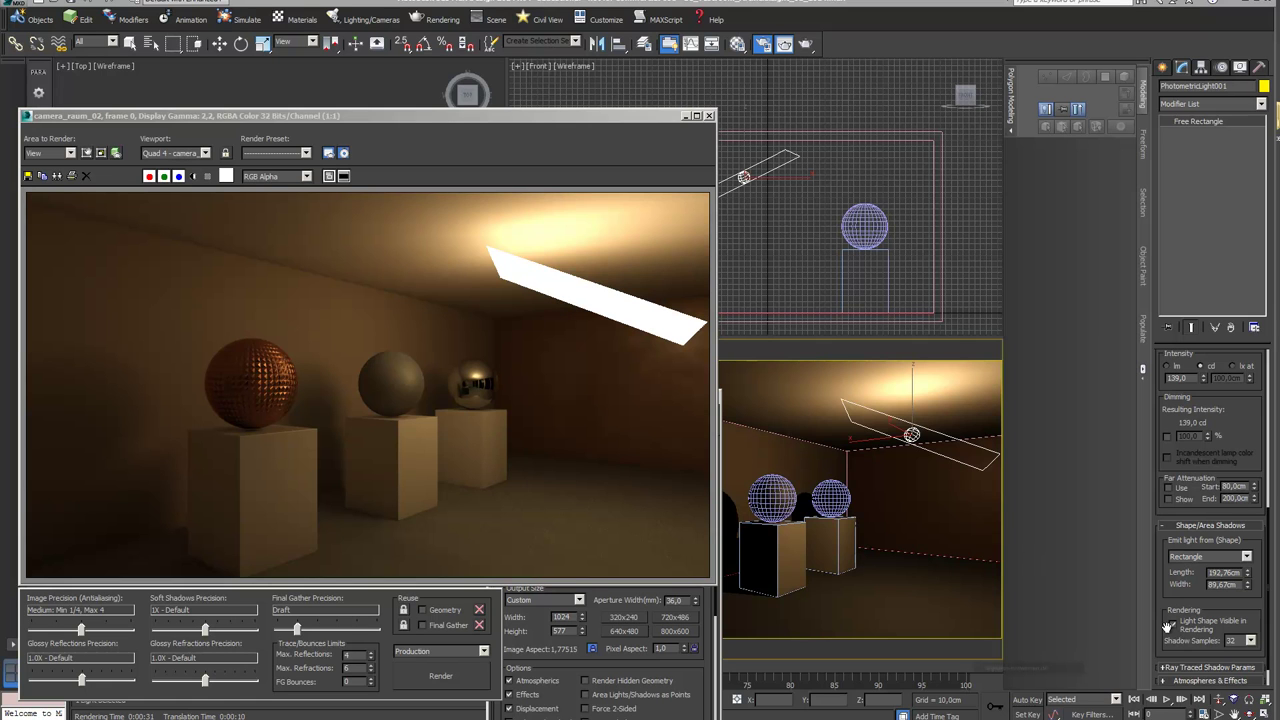
{"action": "left_click", "coordinate": [1246, 556]}
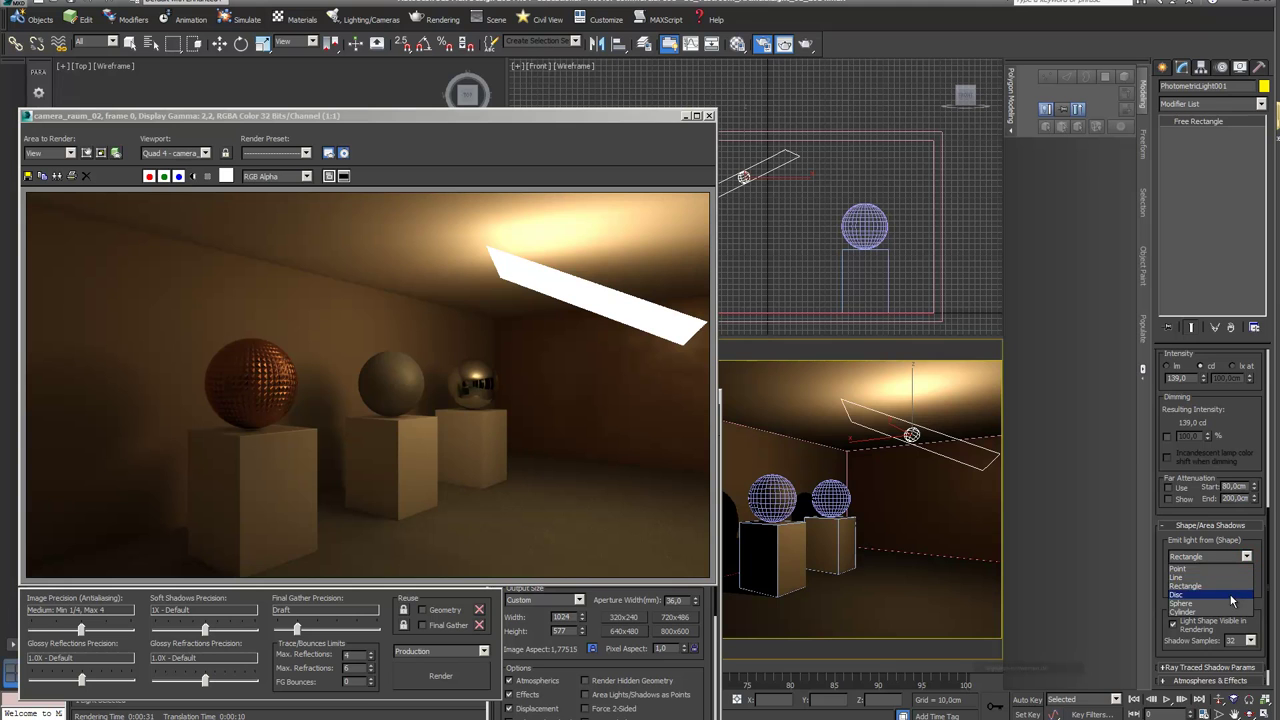
{"action": "left_click", "coordinate": [1236, 594]}
{"action": "left_click_drag", "start_coordinate": [1249, 584], "coordinate": [1238, 444]}
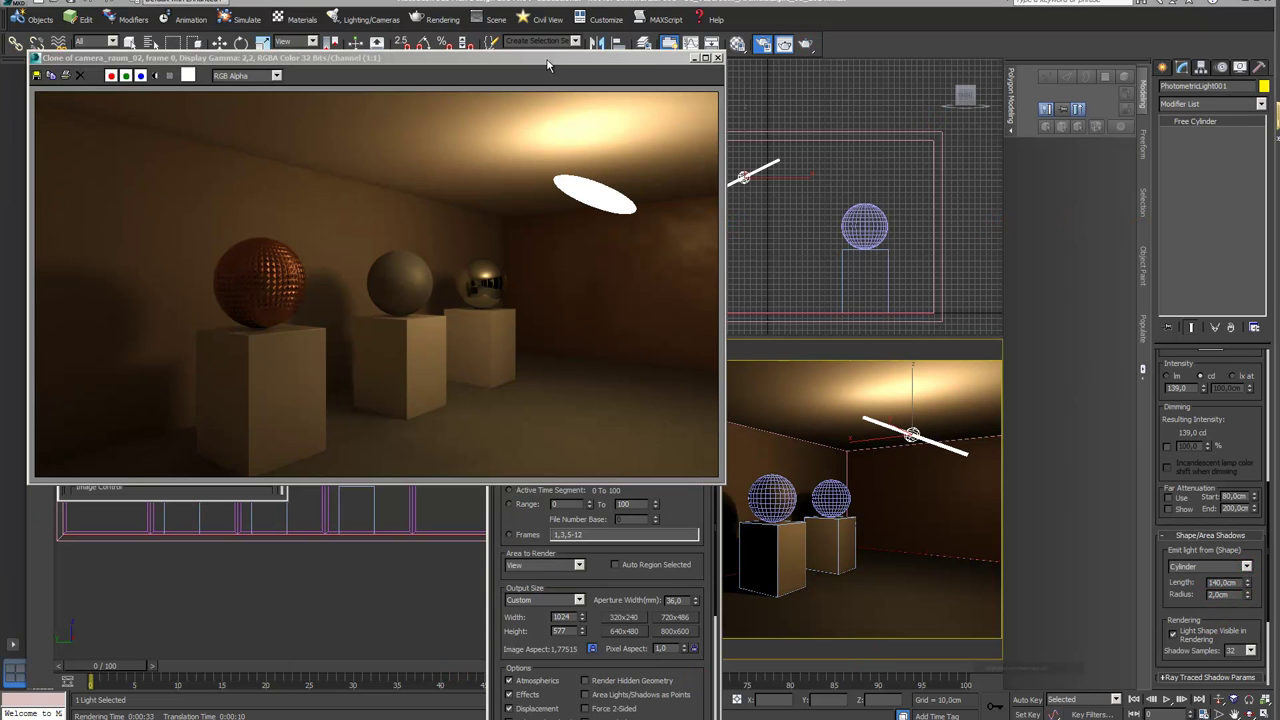
{"action": "left_click_drag", "start_coordinate": [547, 65], "coordinate": [532, 67]}
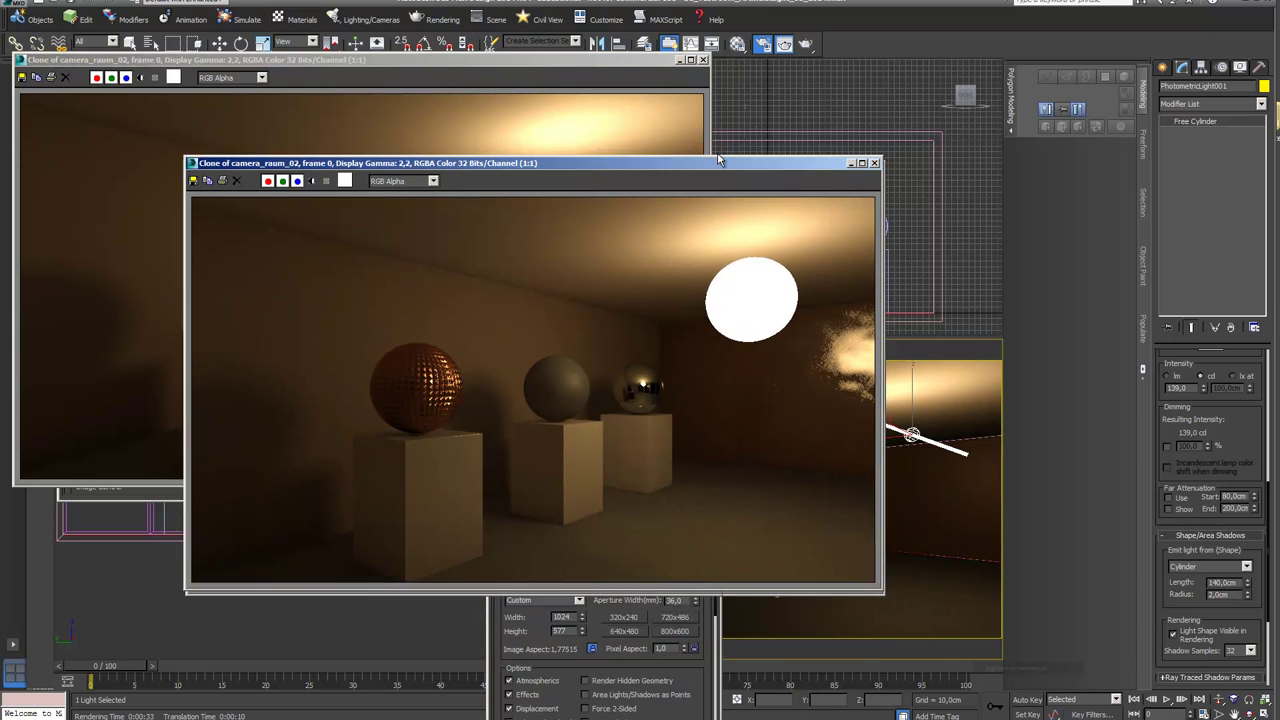
Step: Change the light's emission shape to Sphere, and move the cloned sphere render aside to uncover the camera viewport
{"action": "left_click", "coordinate": [1246, 567]}
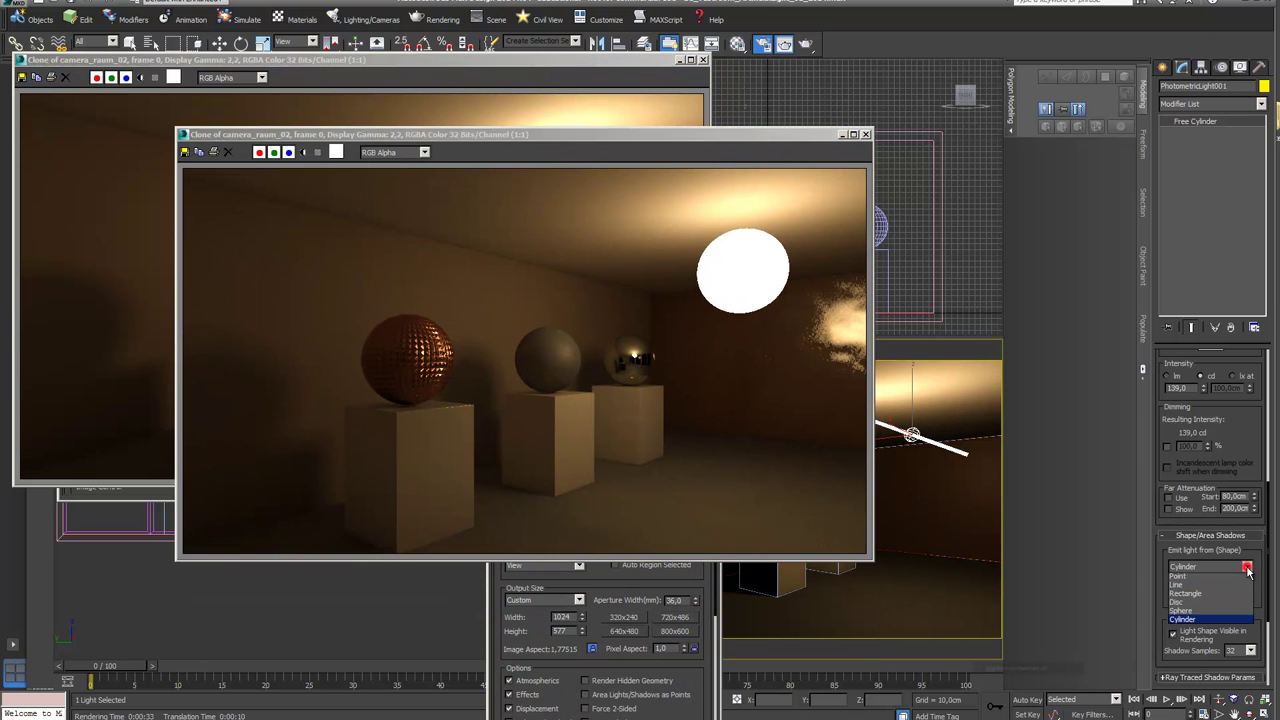
{"action": "left_click", "coordinate": [1215, 613]}
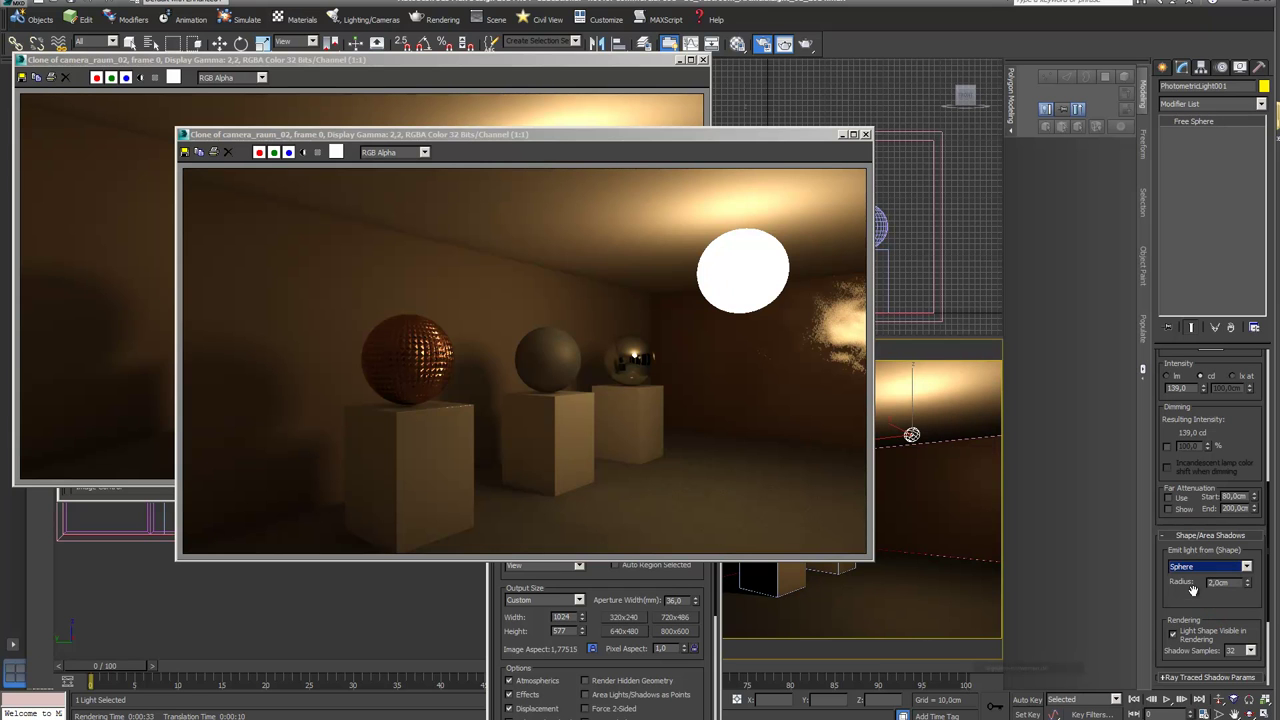
{"action": "left_click", "coordinate": [1237, 583]}
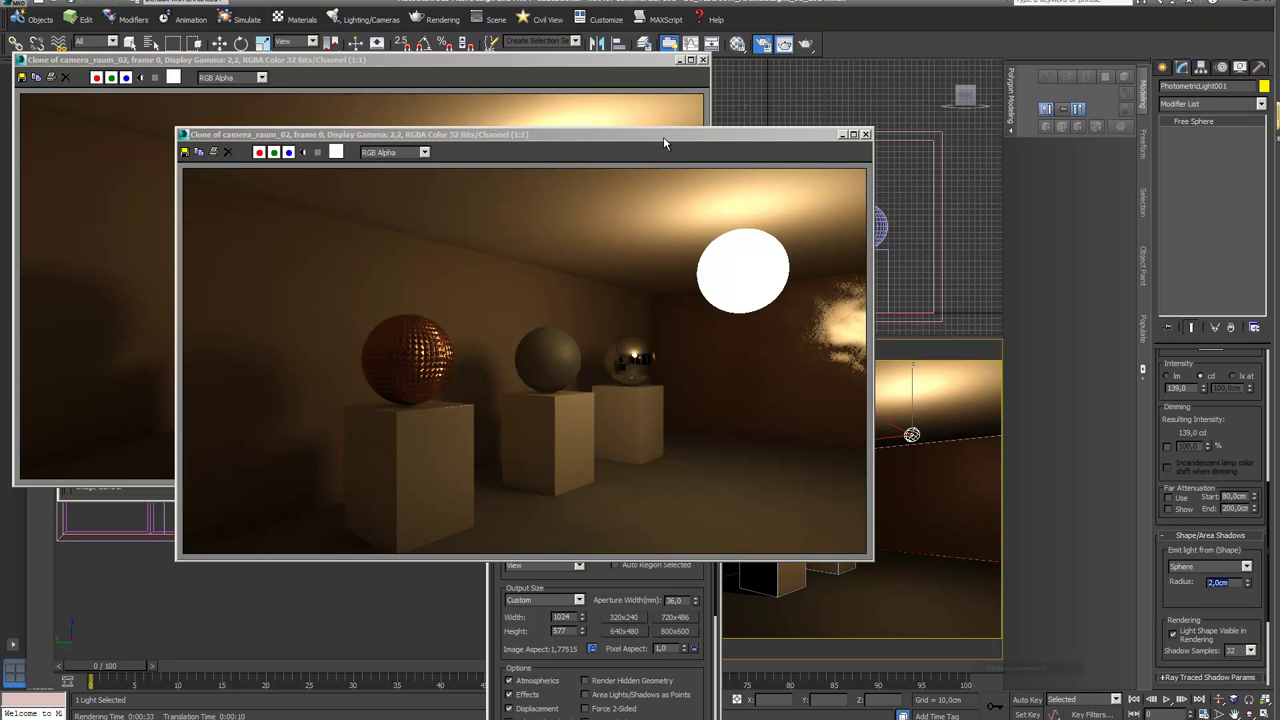
{"action": "left_click_drag", "start_coordinate": [680, 138], "coordinate": [501, 134]}
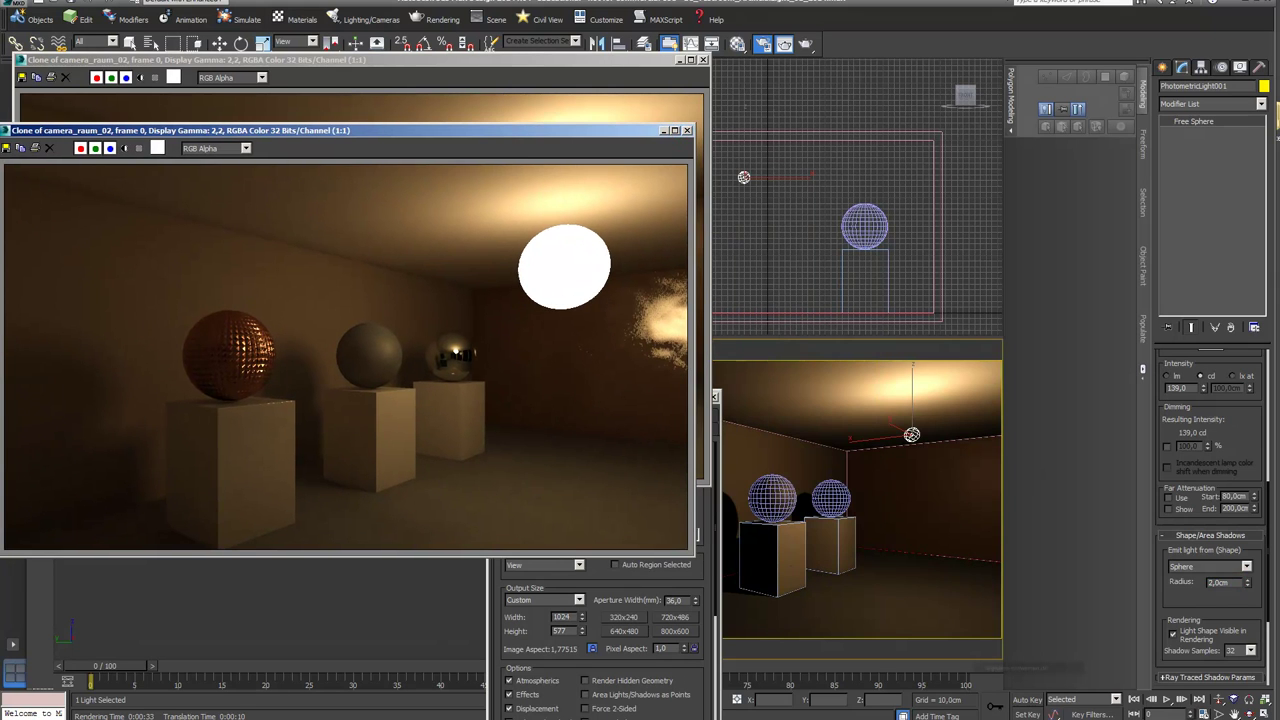
Step: Render the camera view for comparison and change the light's emission shape to Cylinder
{"action": "key", "text": "shift+q"}
{"action": "left_click_drag", "start_coordinate": [1003, 533], "coordinate": [520, 82]}
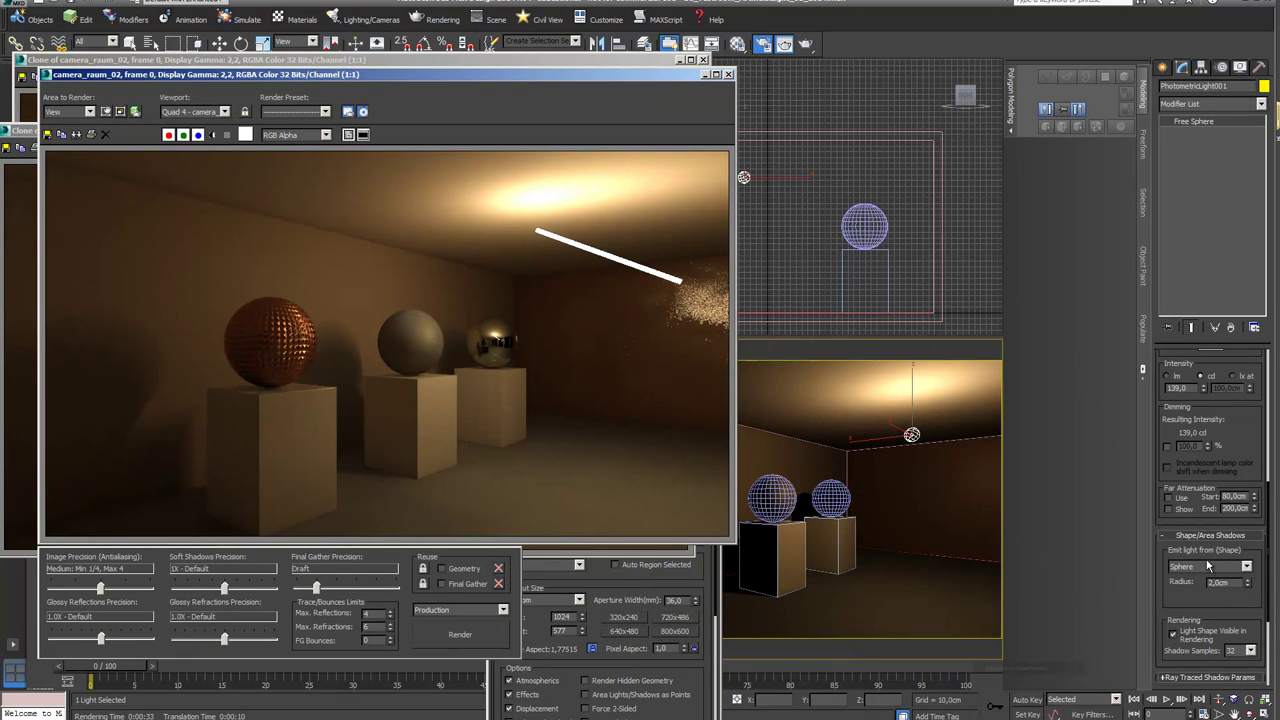
{"action": "left_click", "coordinate": [1246, 567]}
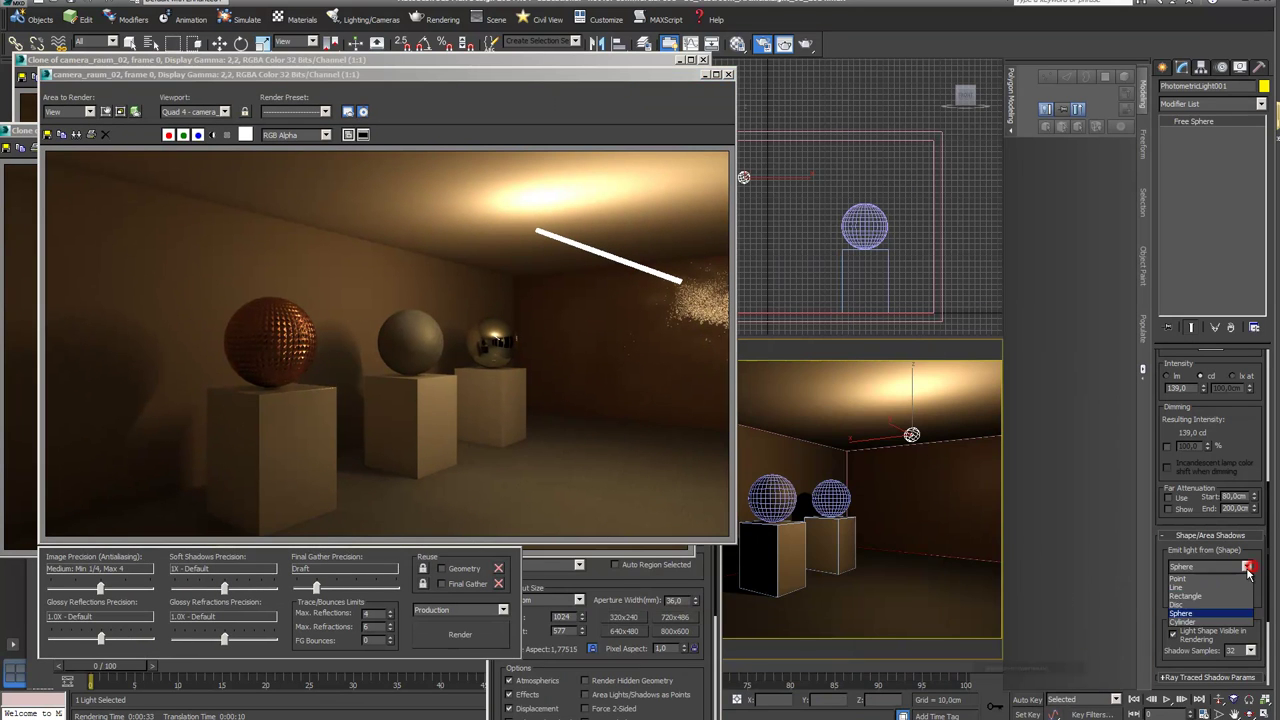
{"action": "left_click", "coordinate": [1226, 623]}
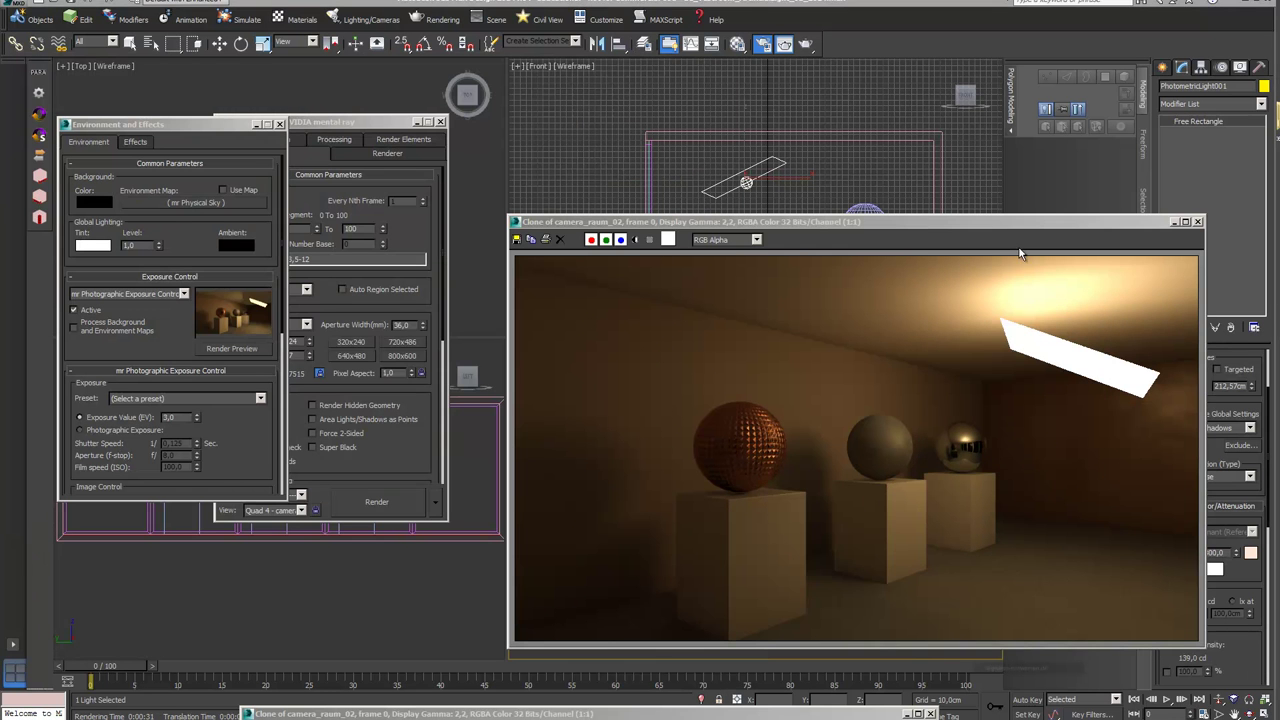
Step: Change the rectangular light's distribution to Uniform Spherical, and move its cloned render aside to uncover the camera viewport
{"action": "left_click_drag", "start_coordinate": [1040, 220], "coordinate": [738, 137]}
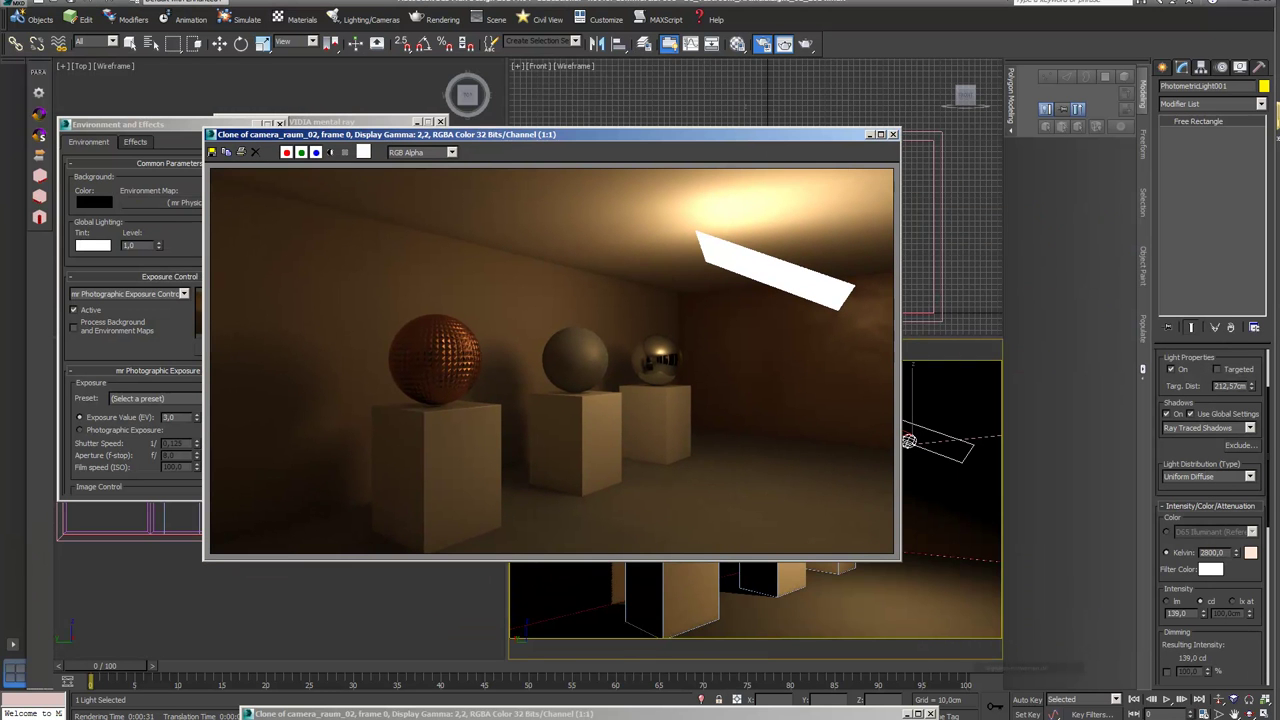
{"action": "left_click", "coordinate": [1250, 479]}
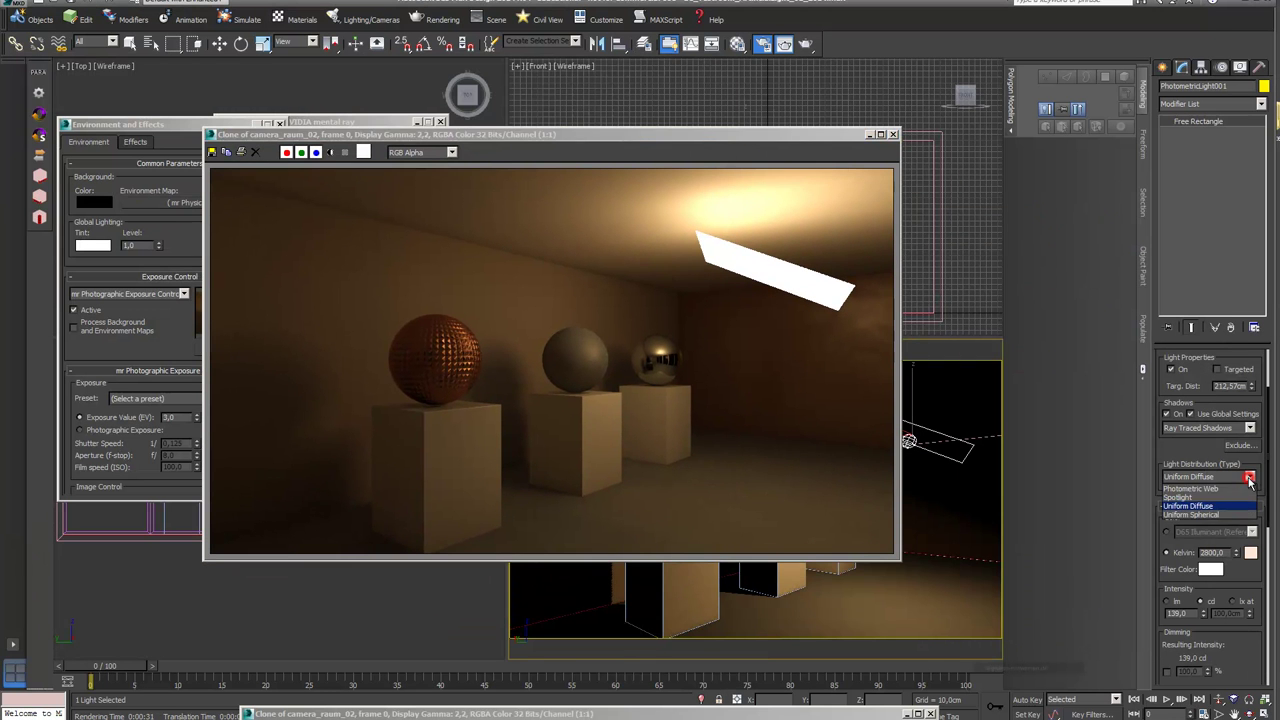
{"action": "left_click", "coordinate": [1220, 518]}
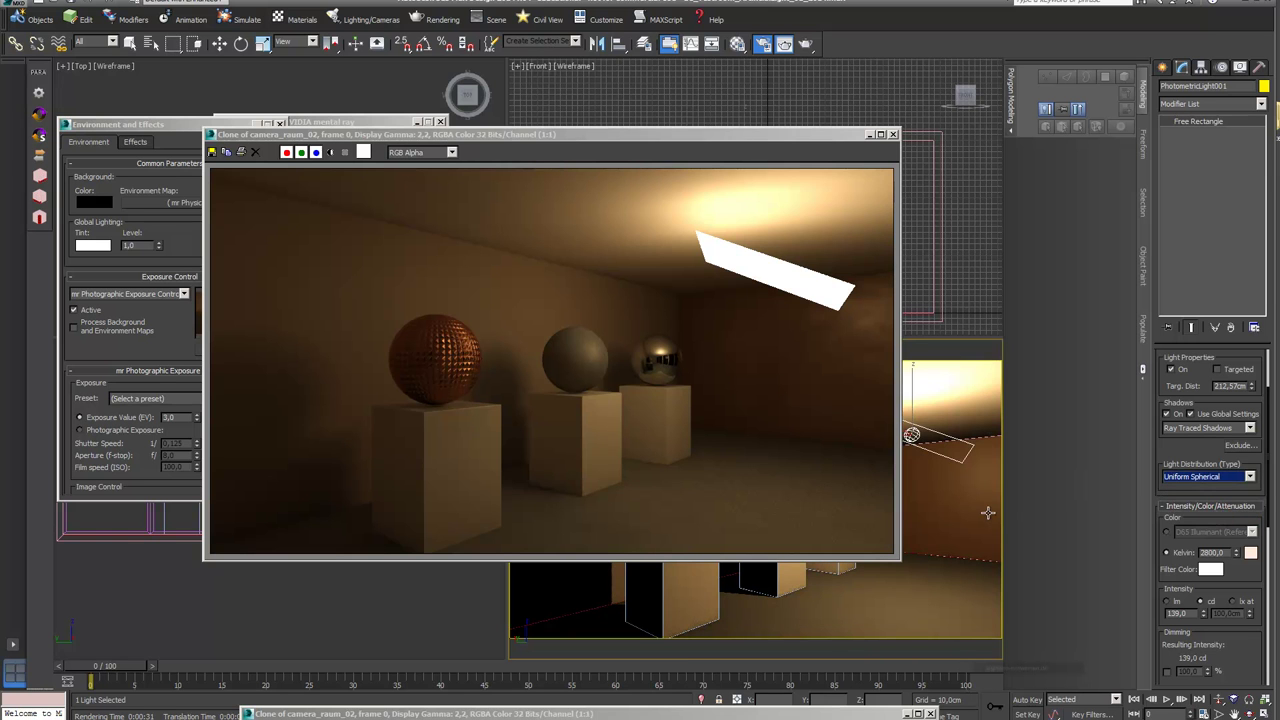
{"action": "left_click_drag", "start_coordinate": [790, 140], "coordinate": [630, 157]}
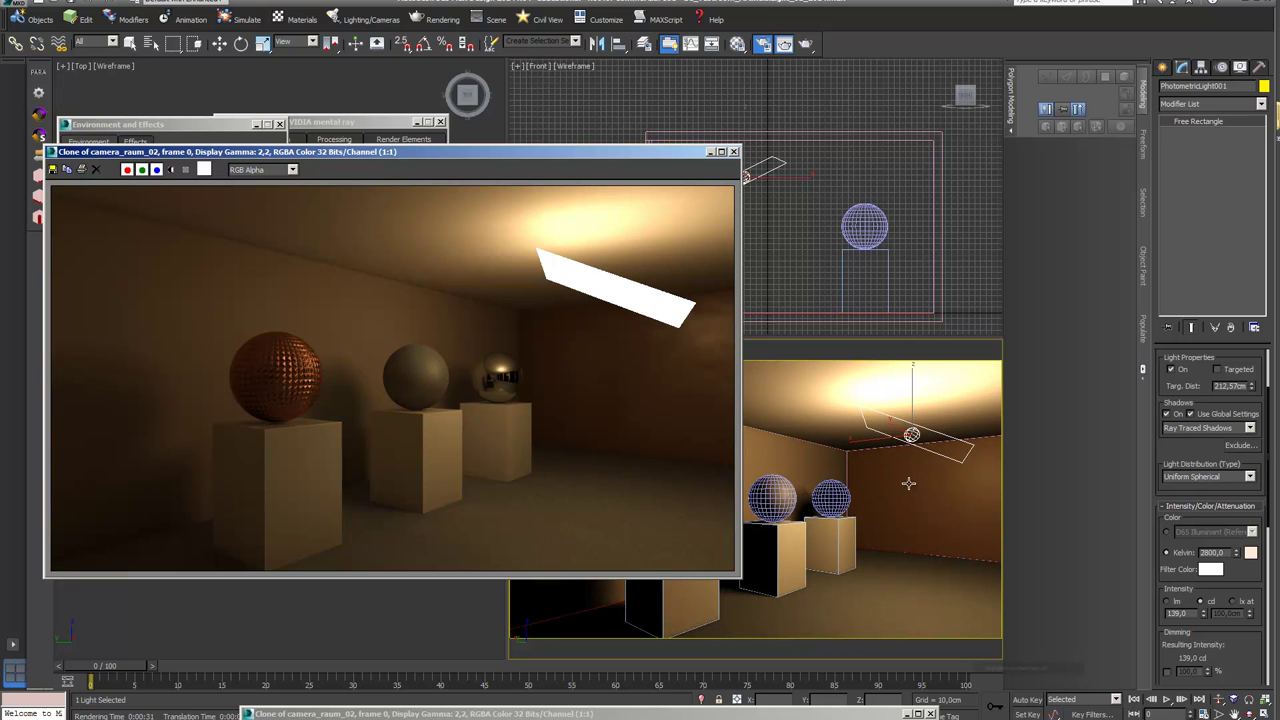
Step: Change the rectangular light's distribution to Uniform Diffuse, and bring its renders into view for comparison
{"action": "left_click", "coordinate": [1250, 477]}
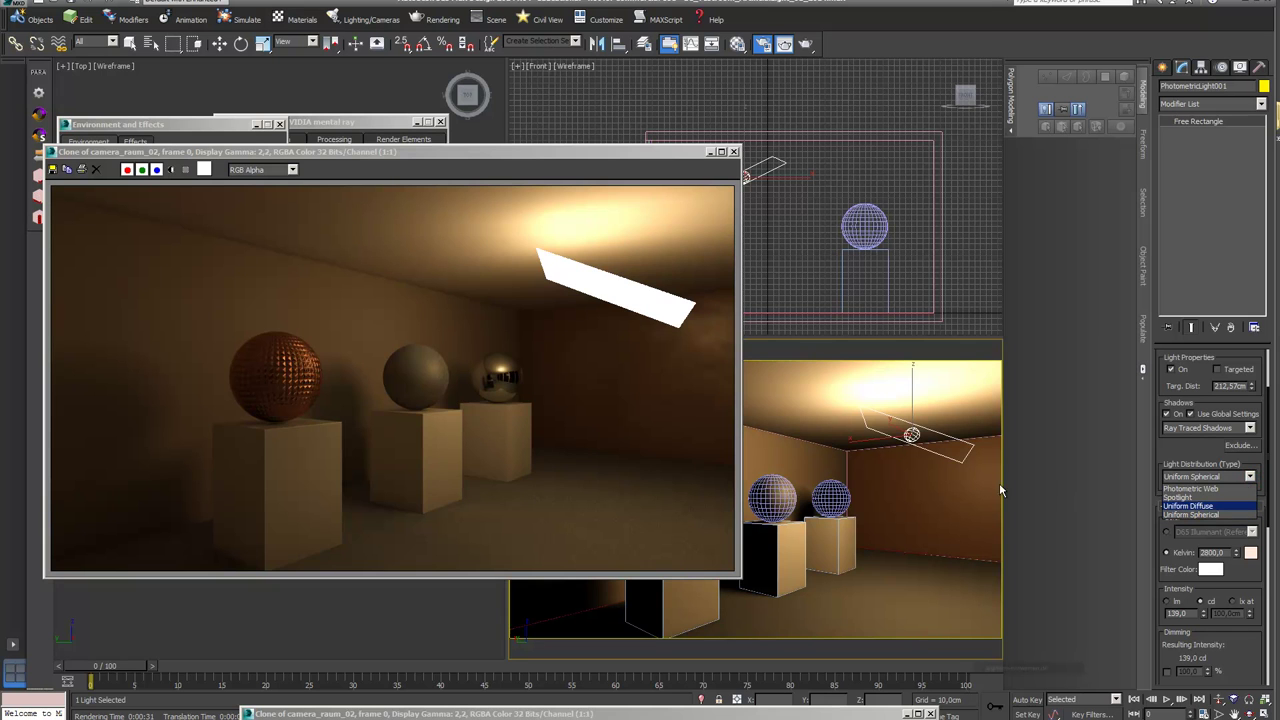
{"action": "left_click", "coordinate": [1195, 507]}
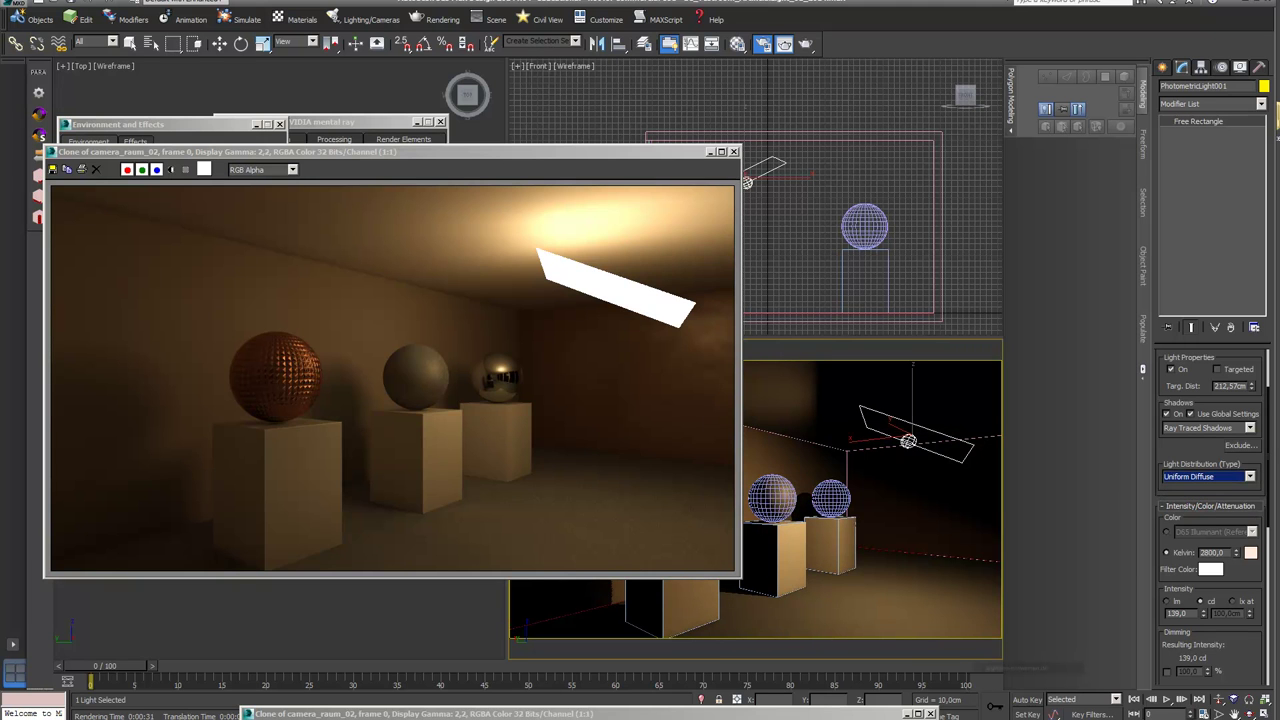
{"action": "left_click", "coordinate": [640, 716]}
{"action": "left_click_drag", "start_coordinate": [943, 8], "coordinate": [700, 113]}
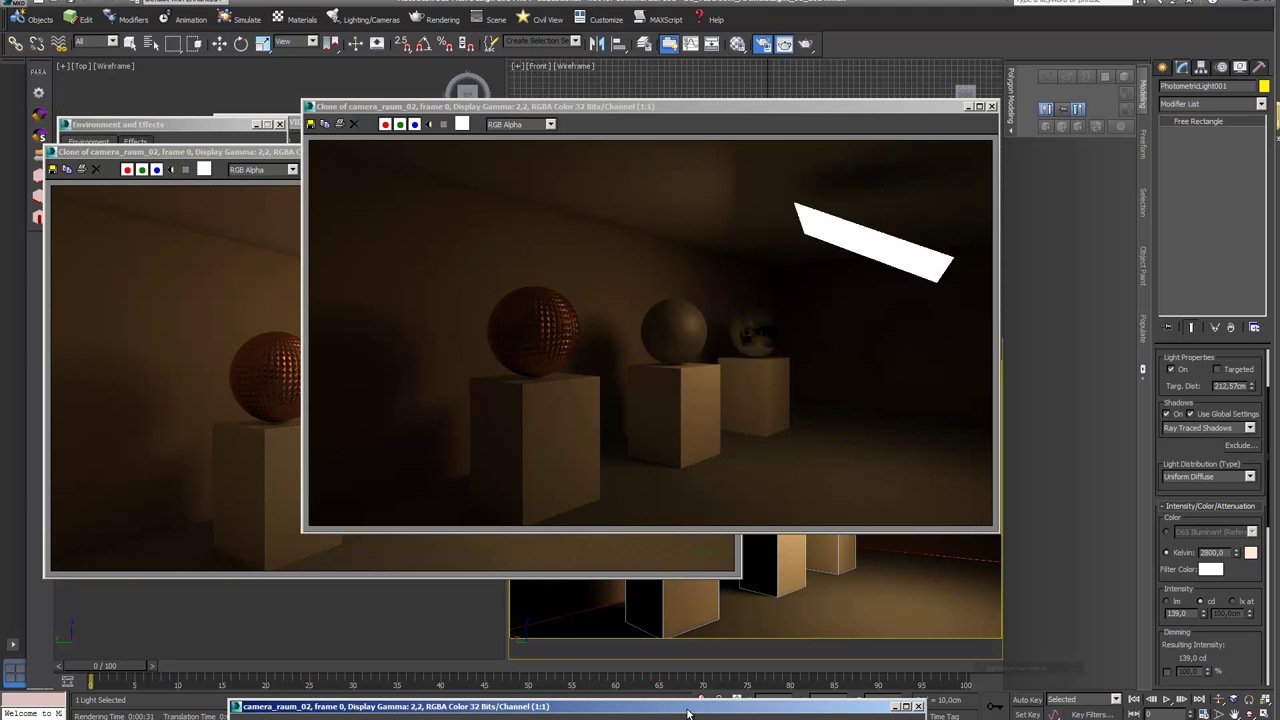
{"action": "left_click_drag", "start_coordinate": [687, 713], "coordinate": [652, 111]}
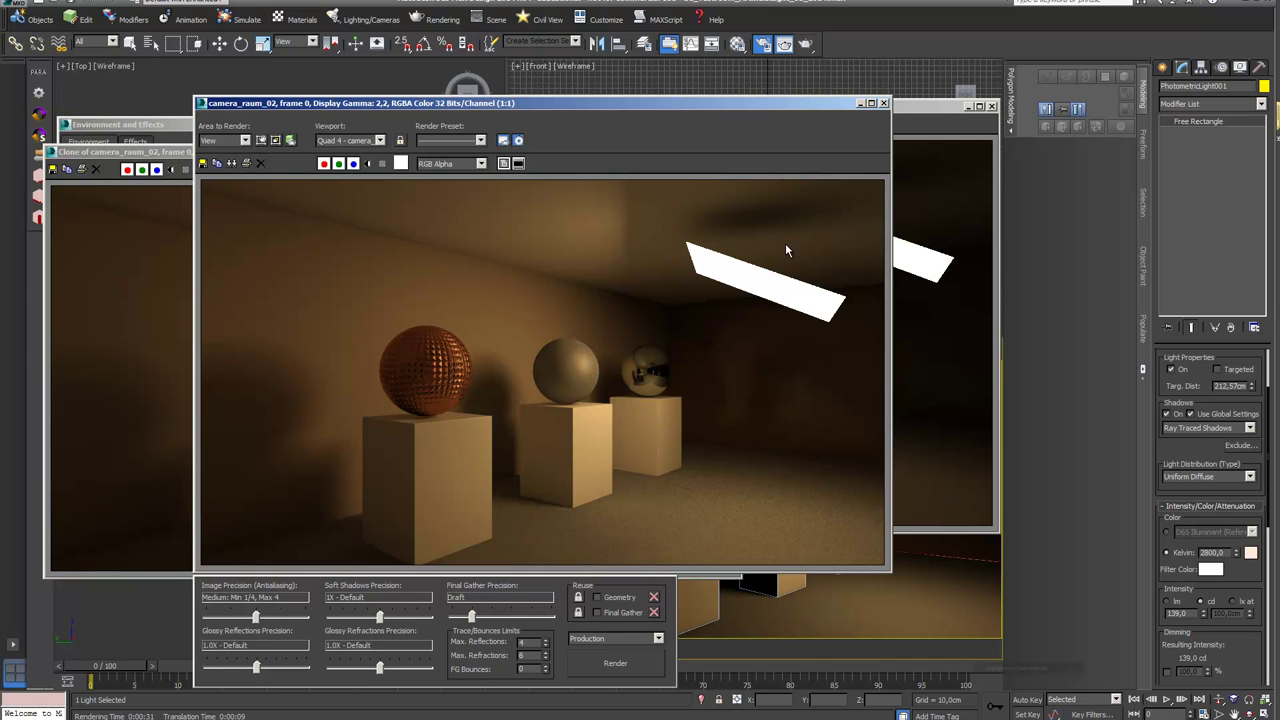
Step: Close the current render window and the cloned comparison renders covering the viewports
{"action": "left_click", "coordinate": [883, 103]}
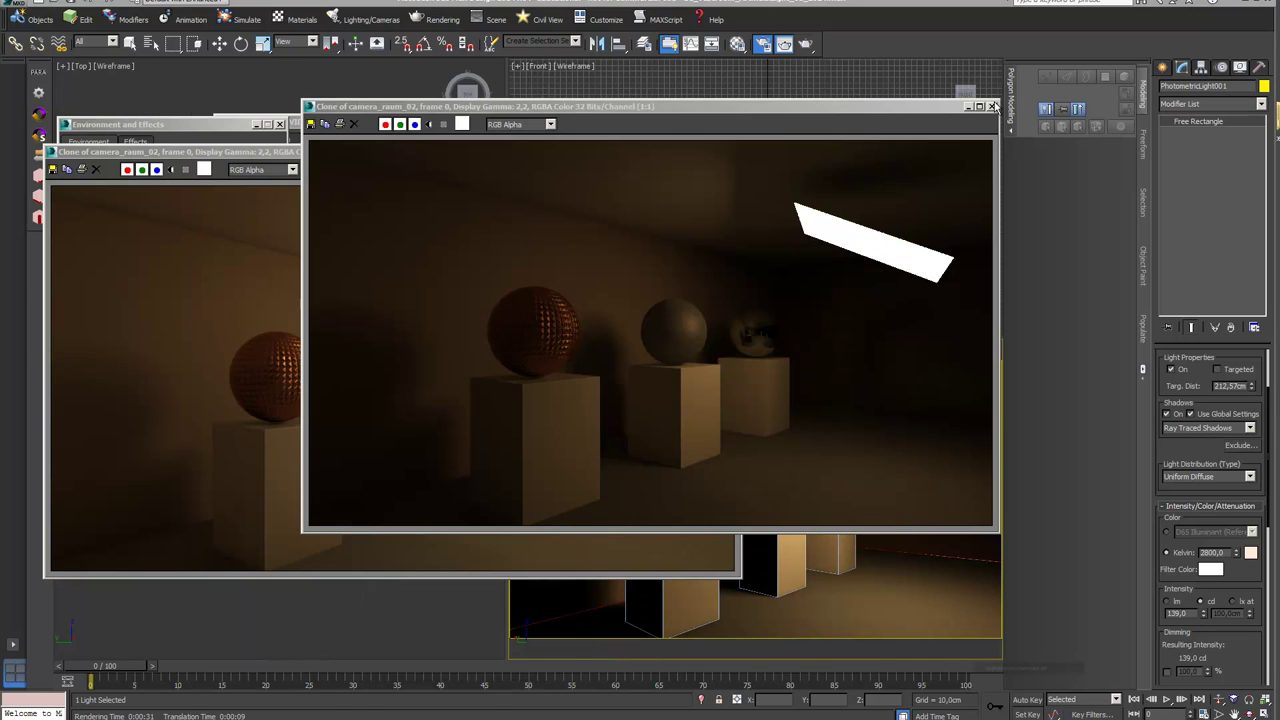
{"action": "left_click", "coordinate": [991, 106]}
{"action": "left_click", "coordinate": [733, 152]}
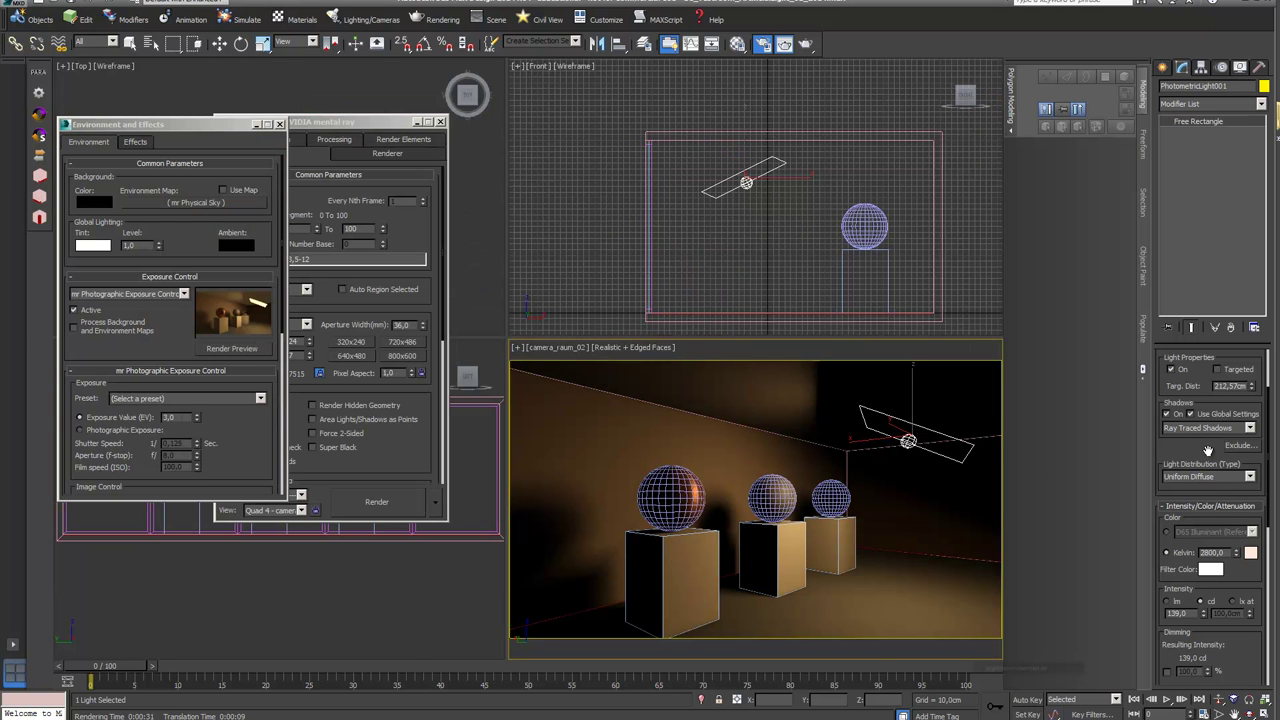
Step: Change the light's emission shape to Sphere with a radius of 3 cm
{"action": "left_click_drag", "start_coordinate": [1207, 450], "coordinate": [1206, 494]}
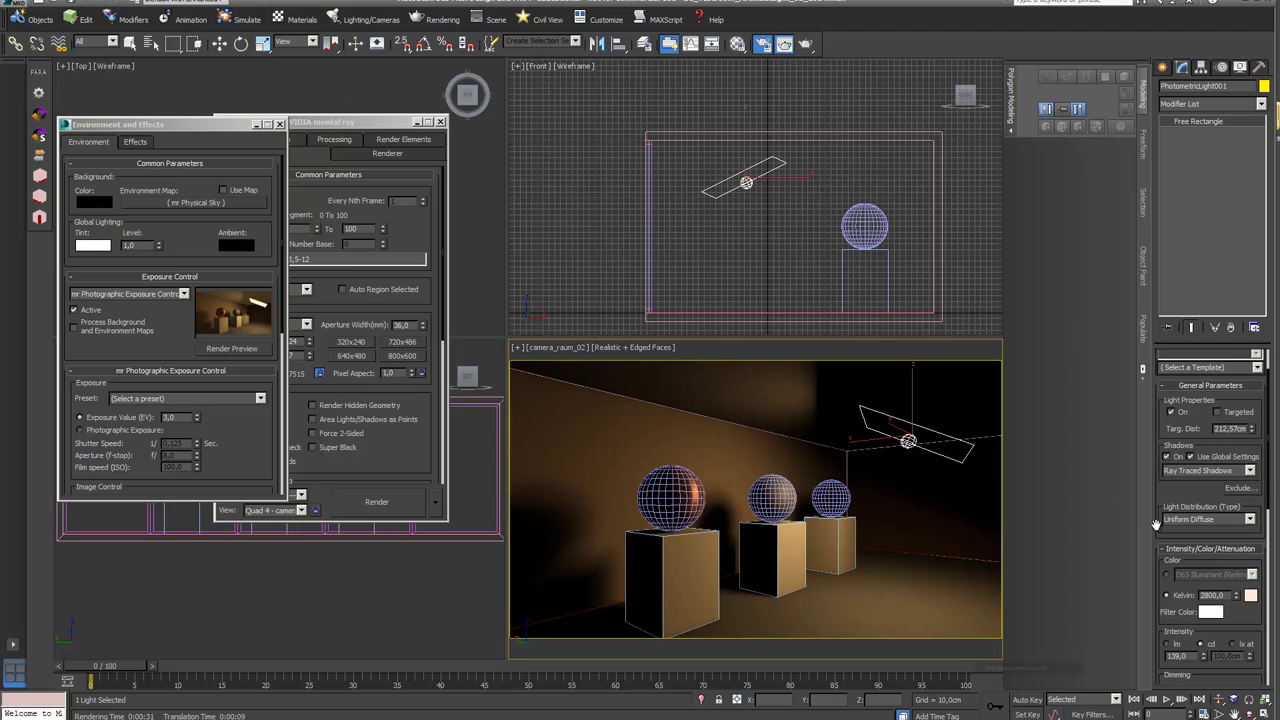
{"action": "left_click_drag", "start_coordinate": [1212, 503], "coordinate": [1162, 293]}
{"action": "left_click", "coordinate": [1246, 617]}
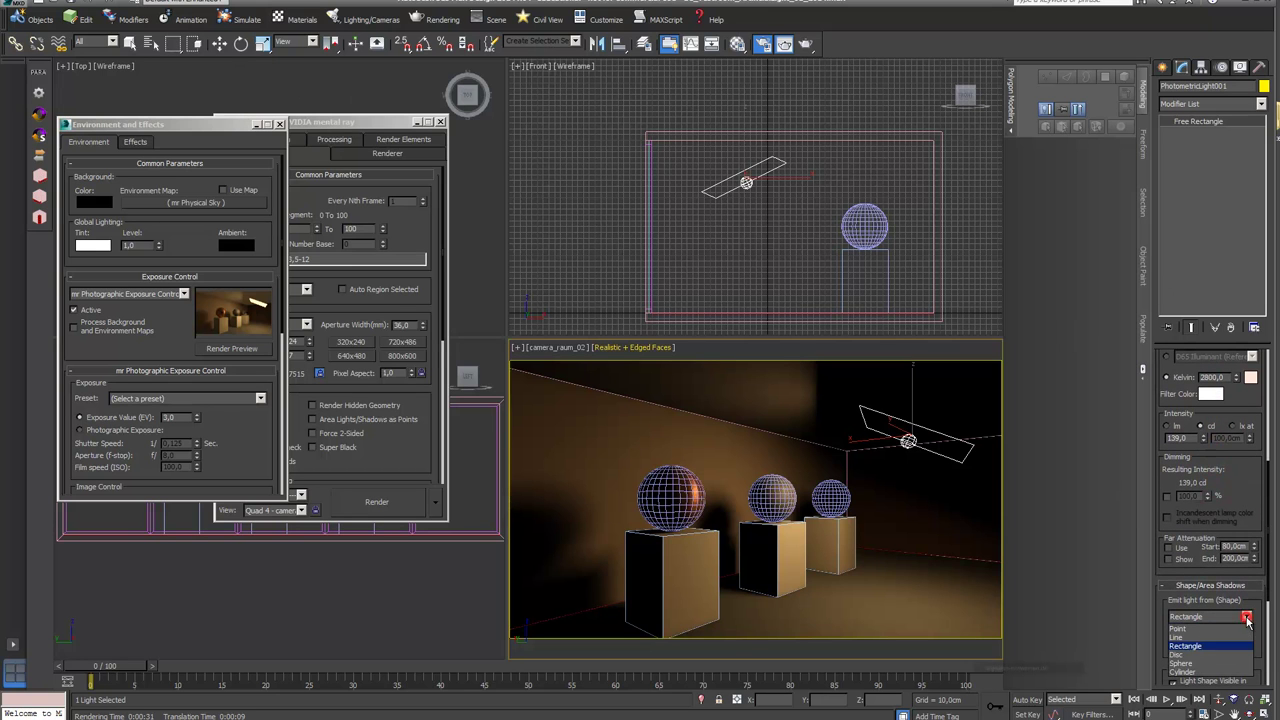
{"action": "left_click", "coordinate": [1220, 663]}
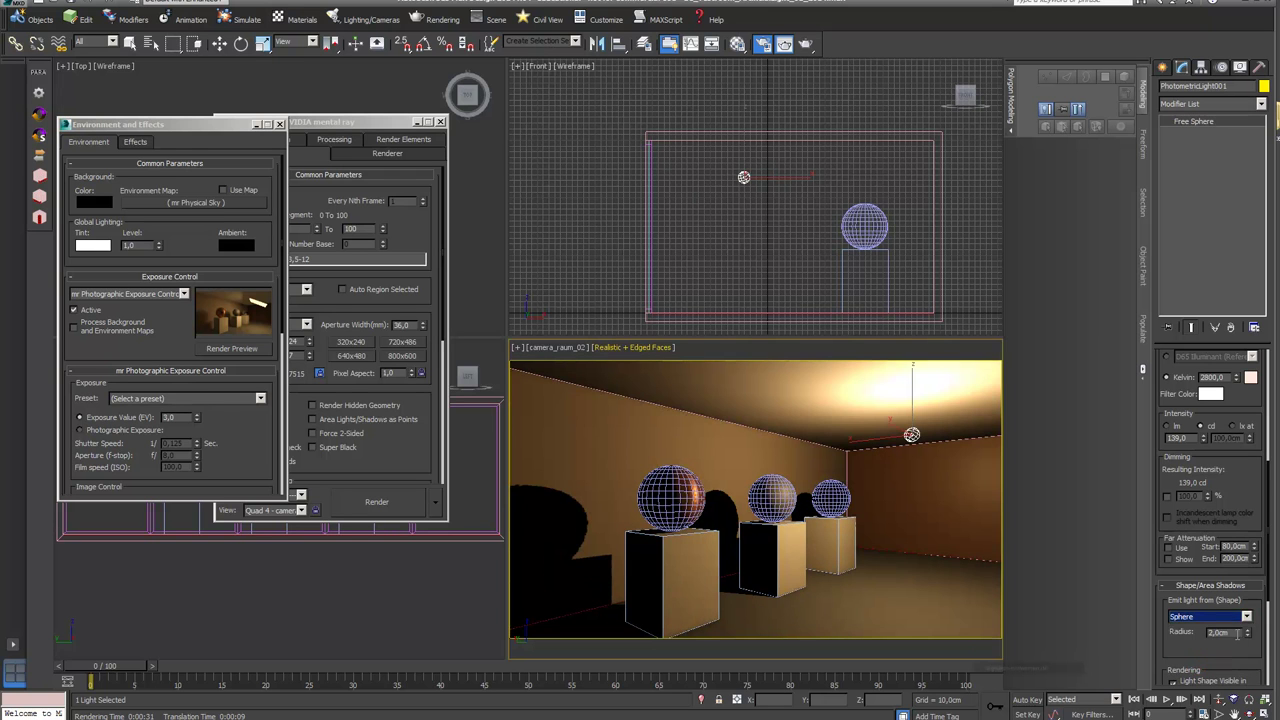
{"action": "type", "text": "3"}
{"action": "key", "text": "Return"}
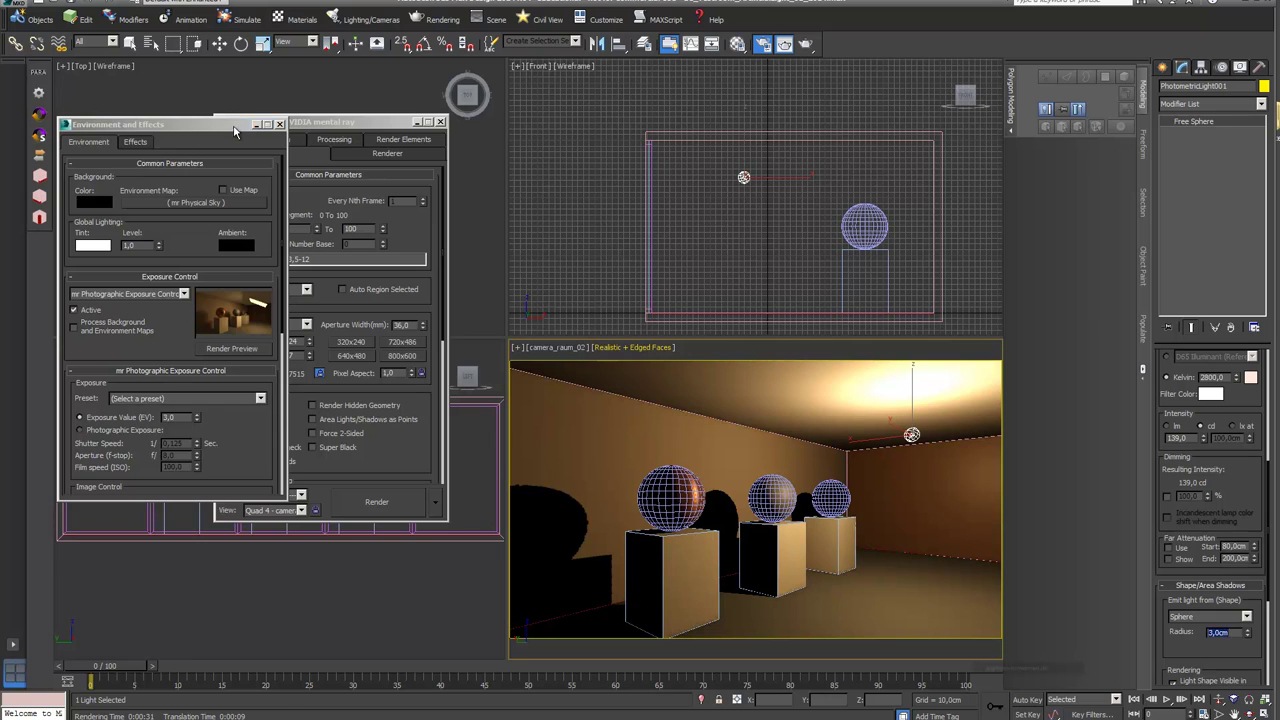
Step: Uncover the Top view and clone the sphere light along the room's length as two instances
{"action": "left_click_drag", "start_coordinate": [234, 131], "coordinate": [238, 296]}
{"action": "left_click_drag", "start_coordinate": [235, 121], "coordinate": [263, 332]}
{"action": "middle_click", "coordinate": [323, 242]}
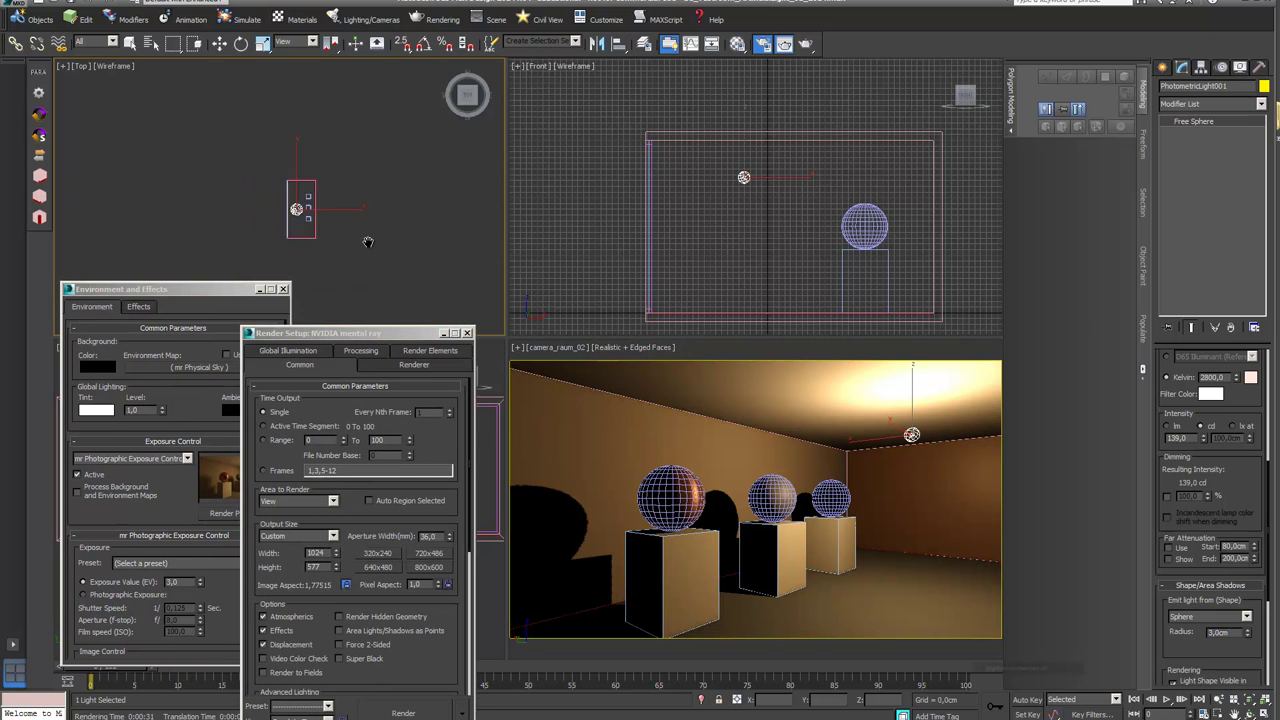
{"action": "middle_click_drag", "start_coordinate": [323, 242], "coordinate": [361, 227]}
{"action": "left_click", "coordinate": [219, 43]}
{"action": "scroll", "coordinate": [345, 198], "scroll_direction": "up", "scroll_amount": 3}
{"action": "mouse_move", "coordinate": [286, 180]}
{"action": "left_mouse_down"}
{"action": "mouse_move", "coordinate": [277, 110]}
{"action": "mouse_move", "coordinate": [272, 138]}
{"action": "left_mouse_up"}
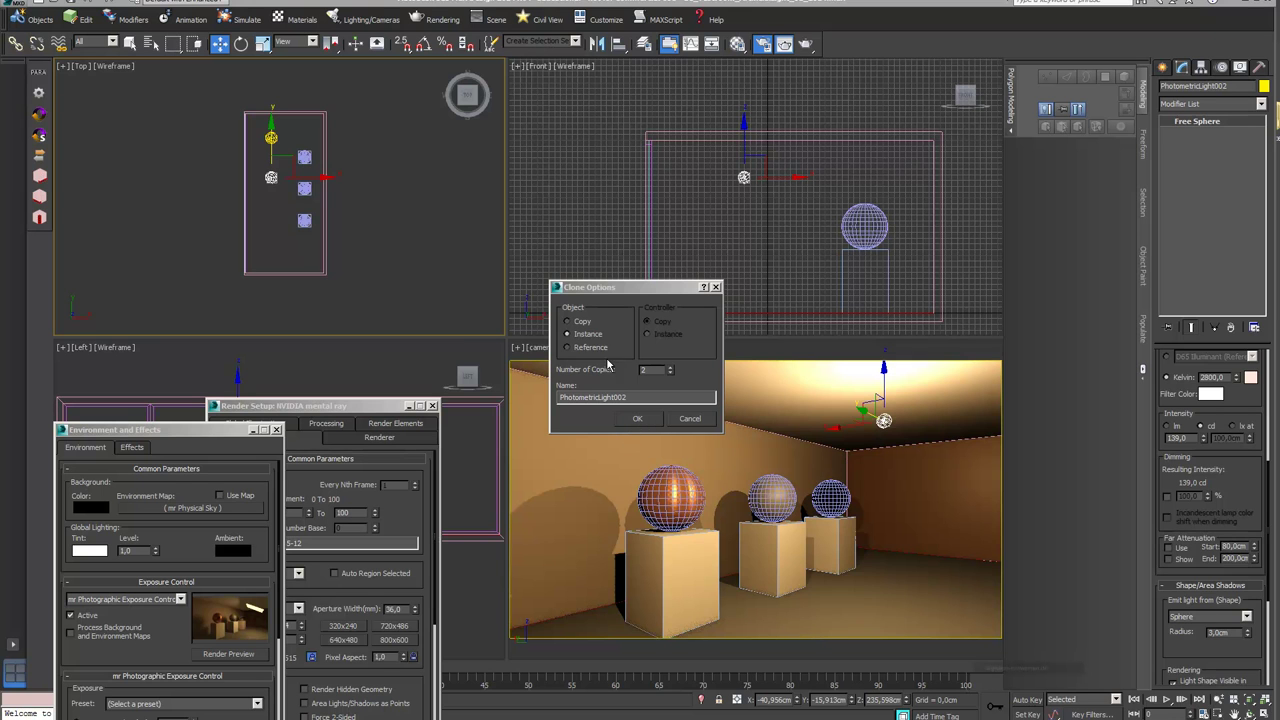
{"action": "left_click", "coordinate": [638, 419]}
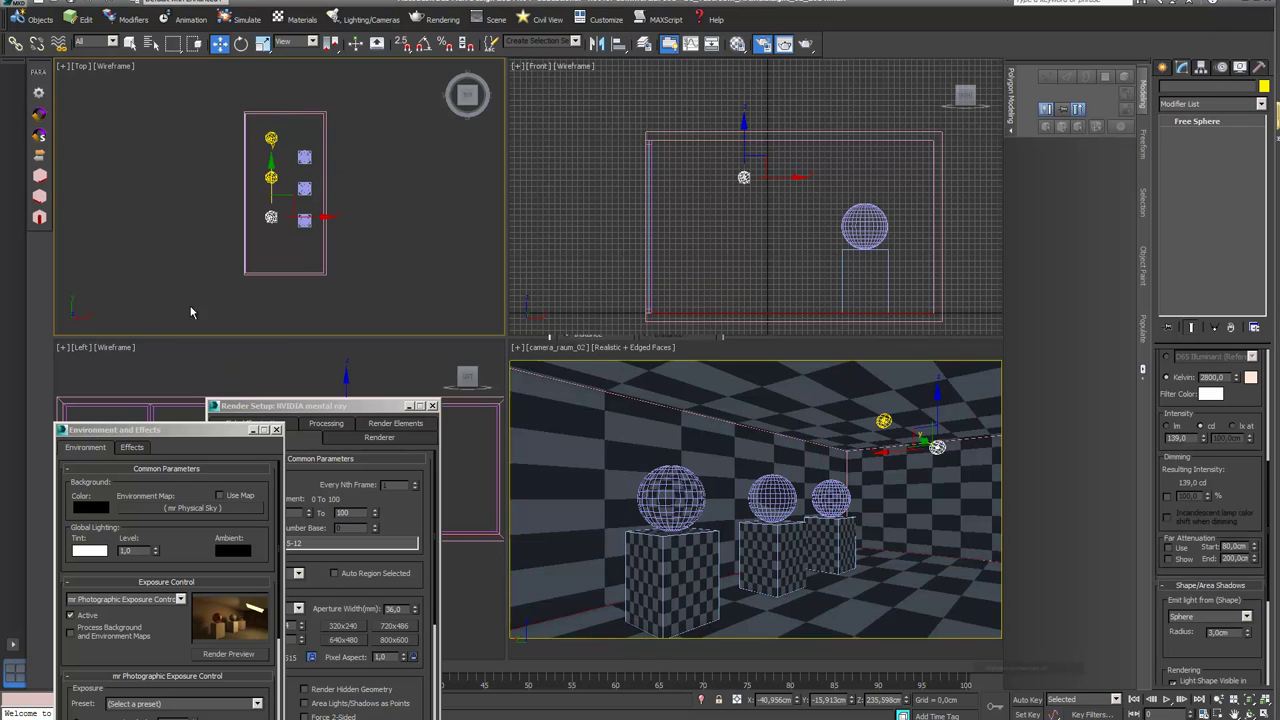
Step: Select all three sphere lights, shift them slightly along the room in the Top view, and close the Light Lister
{"action": "left_click_drag", "start_coordinate": [256, 127], "coordinate": [290, 240]}
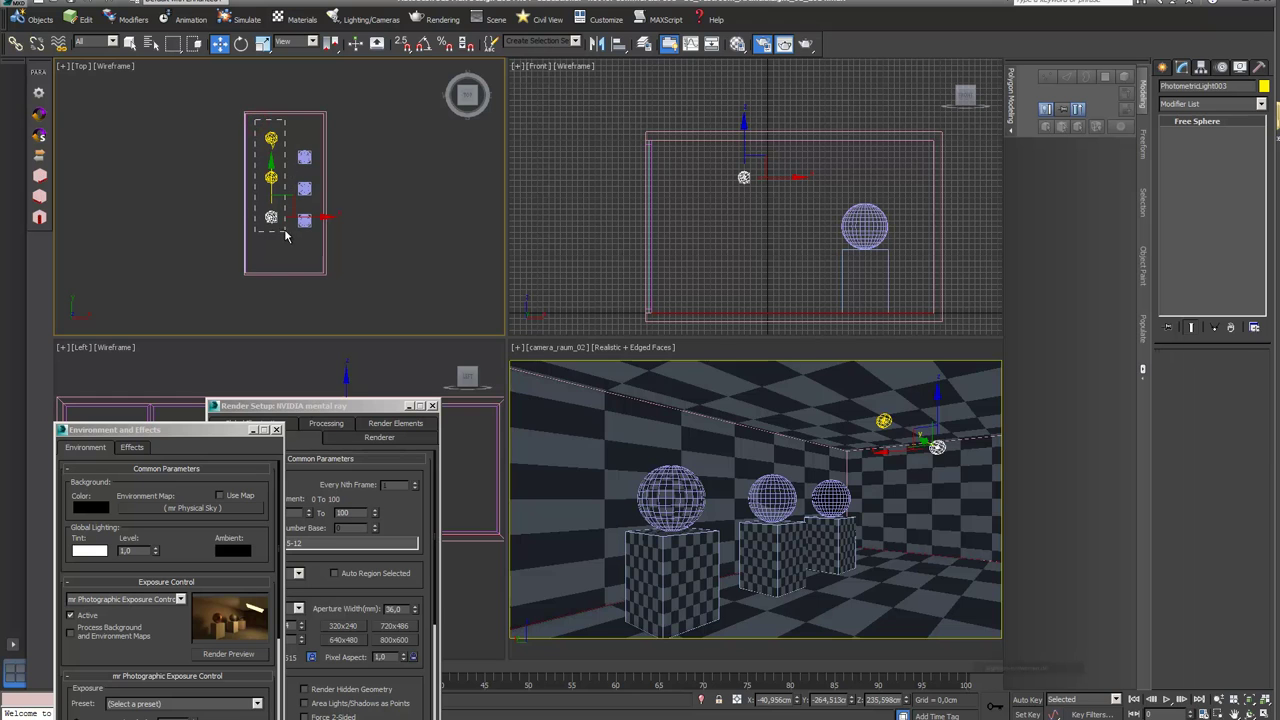
{"action": "left_click_drag", "start_coordinate": [271, 152], "coordinate": [271, 165]}
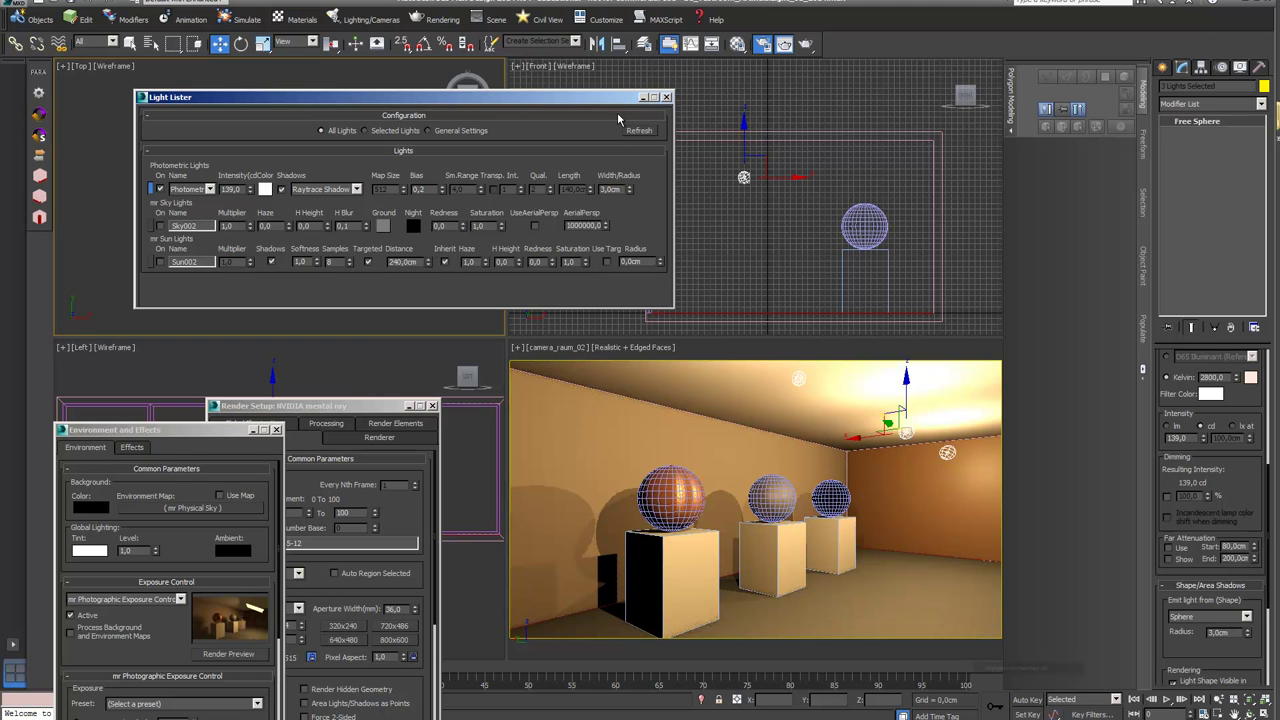
{"action": "left_click_drag", "start_coordinate": [620, 97], "coordinate": [499, 426]}
{"action": "left_click", "coordinate": [546, 427]}
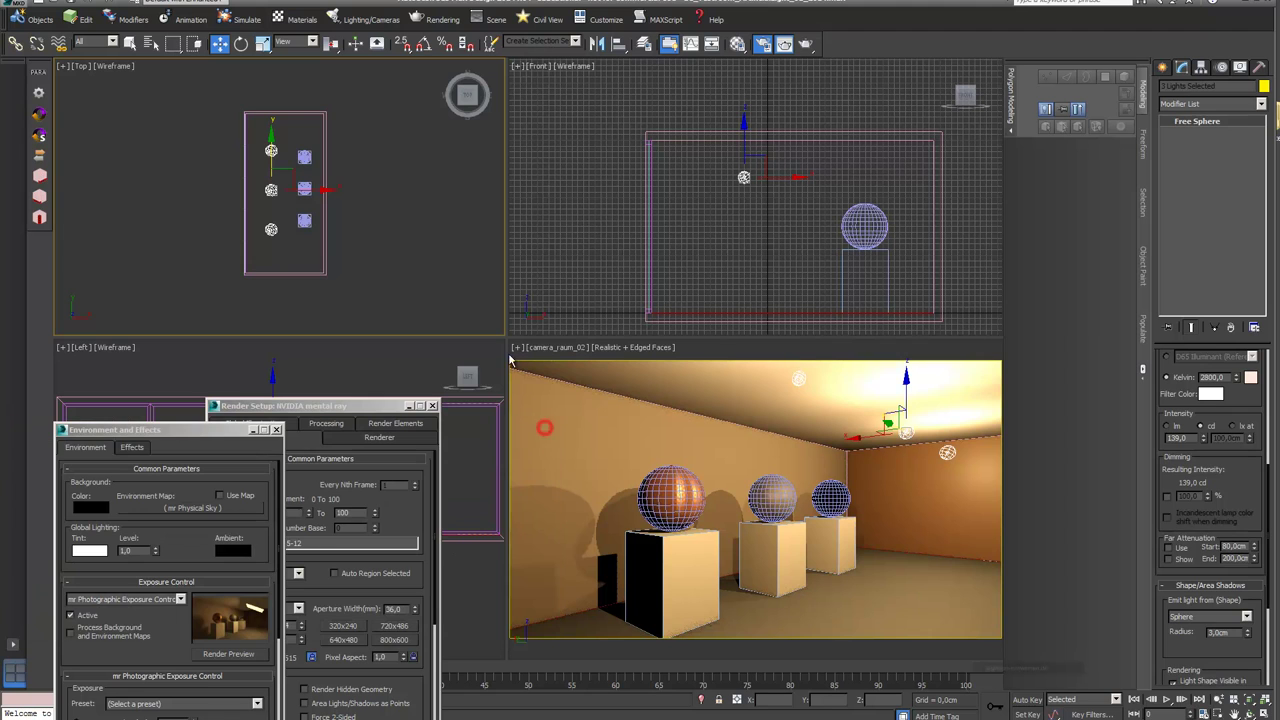
Step: Select one of the instanced sphere lights and set its color temperature to 3500 Kelvin
{"action": "left_click", "coordinate": [286, 135]}
{"action": "left_click", "coordinate": [271, 150]}
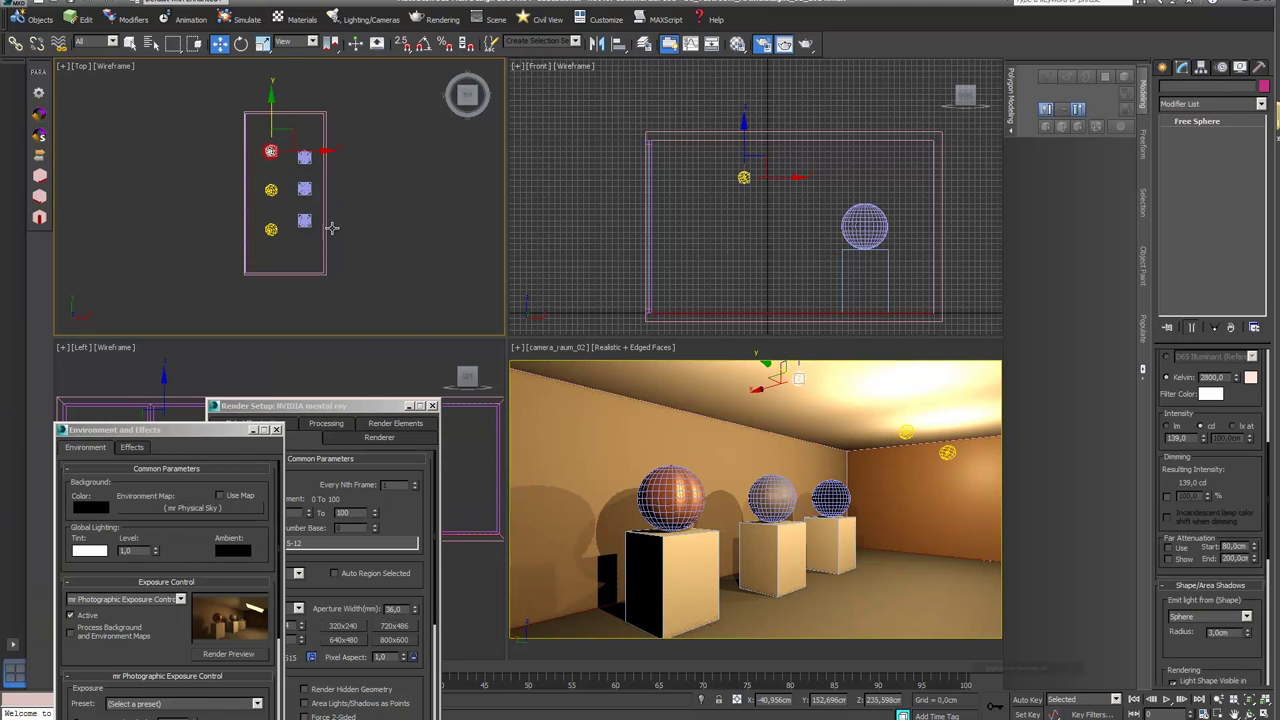
{"action": "scroll", "coordinate": [1225, 497], "scroll_direction": "down", "scroll_amount": 4}
{"action": "left_click", "coordinate": [718, 178]}
{"action": "left_click", "coordinate": [725, 178]}
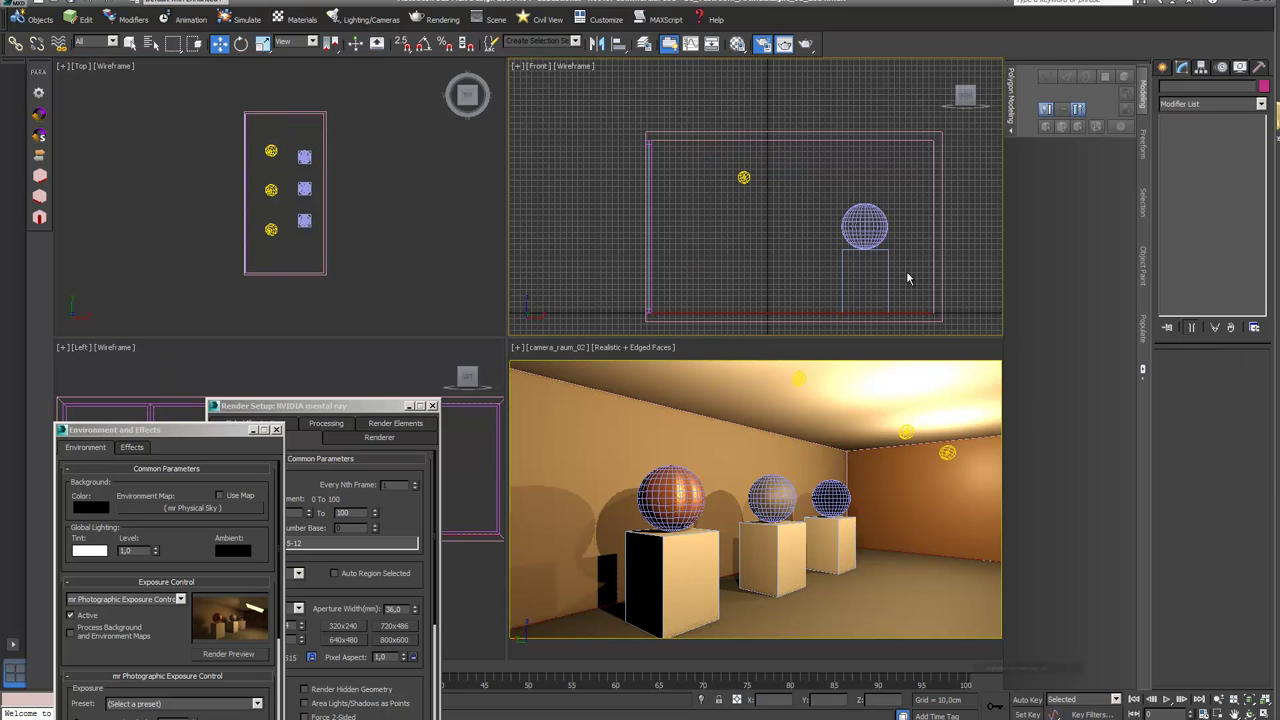
{"action": "left_click", "coordinate": [743, 177]}
{"action": "scroll", "coordinate": [1252, 390], "scroll_direction": "up", "scroll_amount": 6}
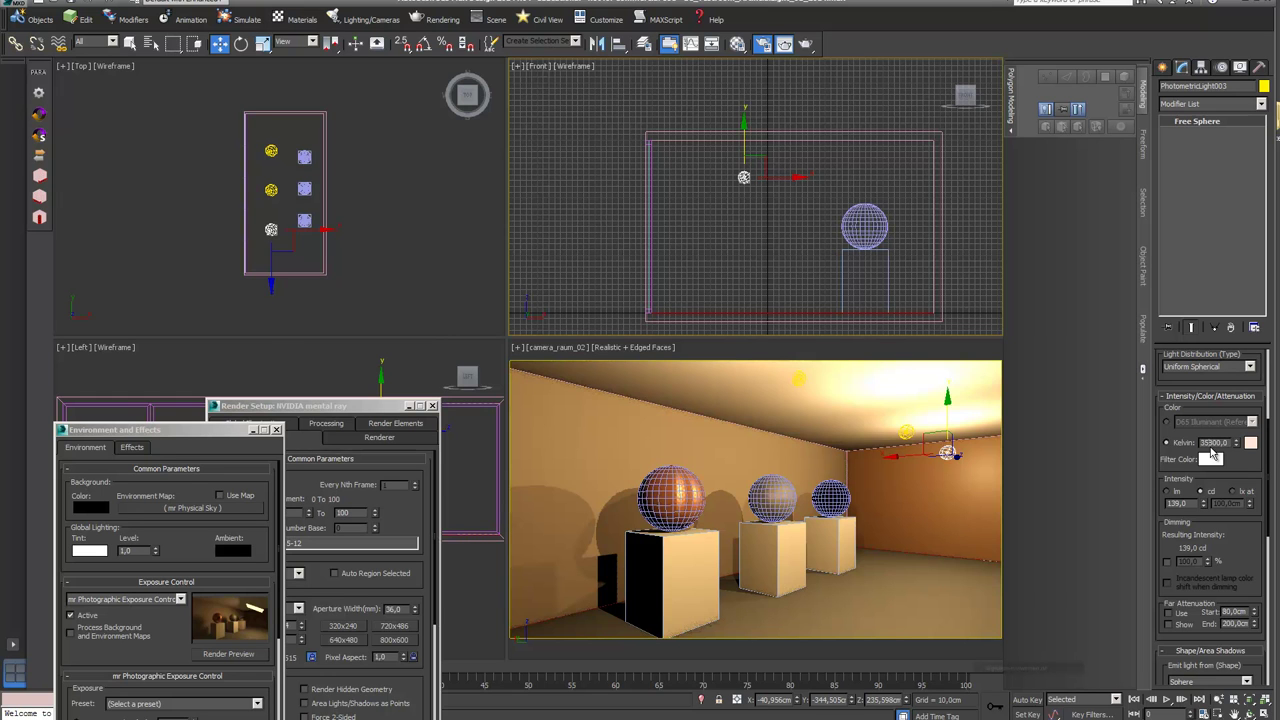
{"action": "double_click", "coordinate": [1211, 449]}
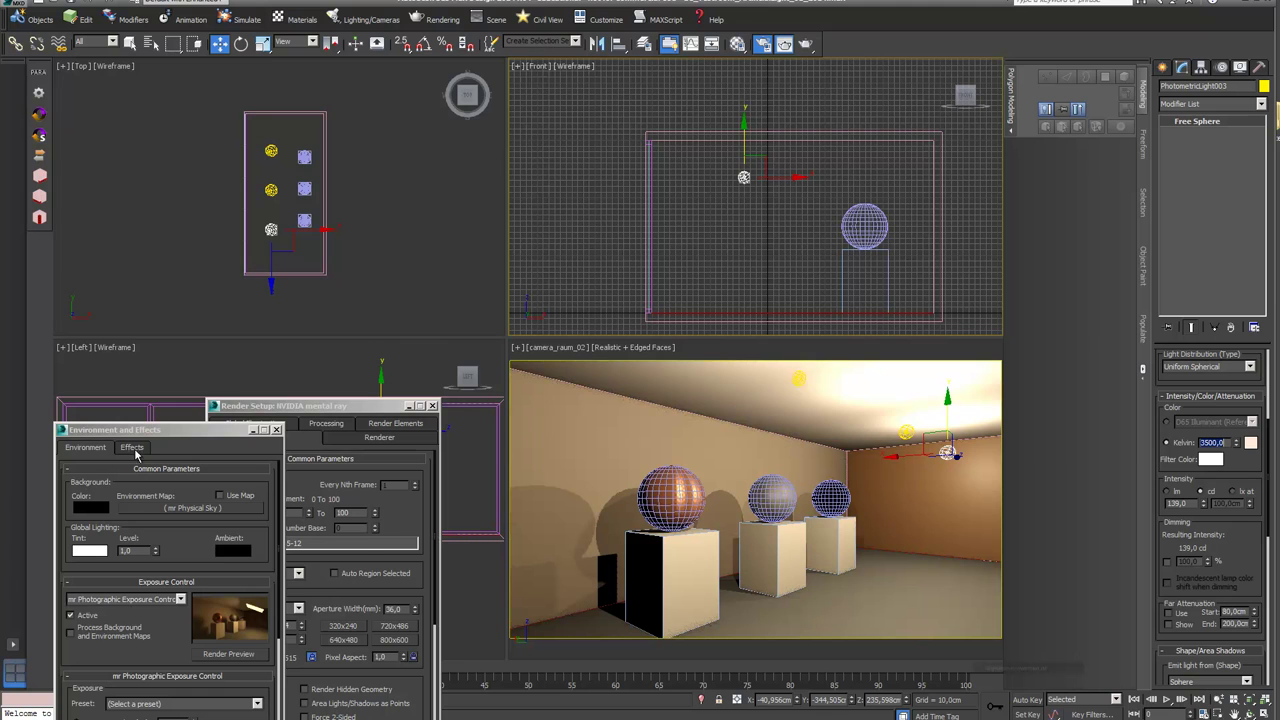
Step: Render the exposure preview in Environment and Effects, and set the mr Photographic Exposure Control's exposure value to 4.0 EV
{"action": "left_click_drag", "start_coordinate": [188, 430], "coordinate": [270, 179]}
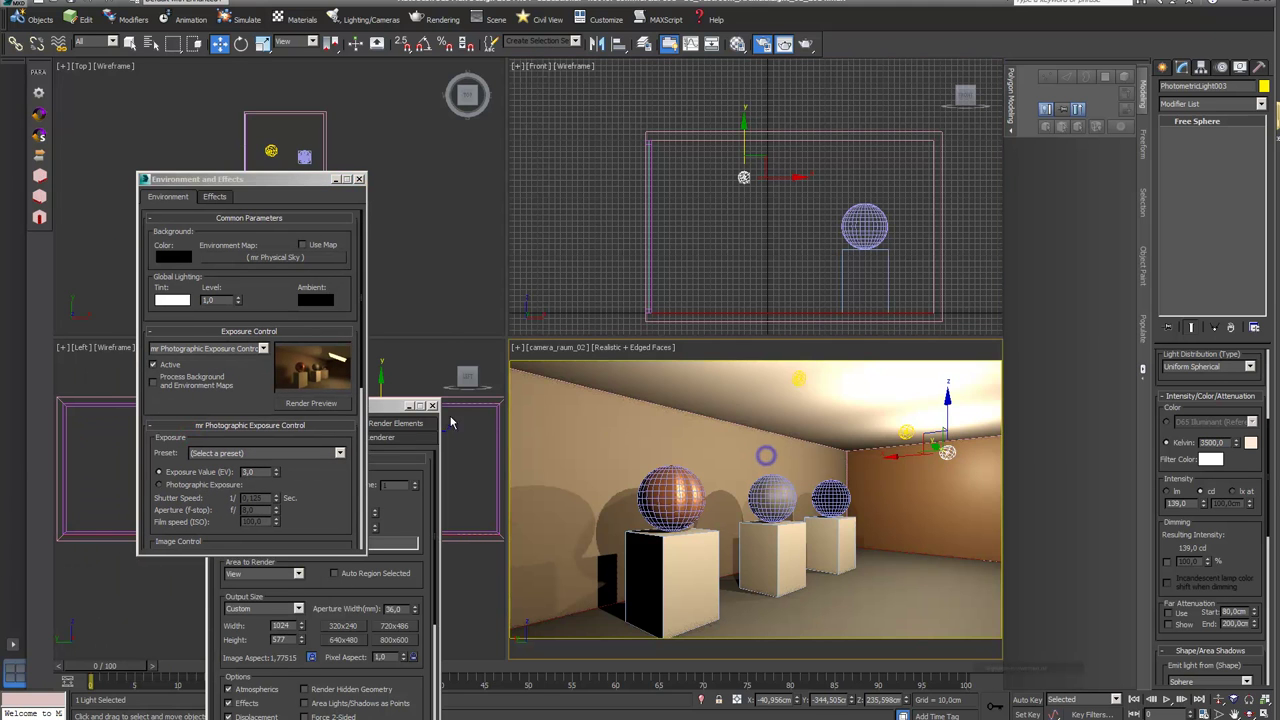
{"action": "left_click", "coordinate": [316, 404]}
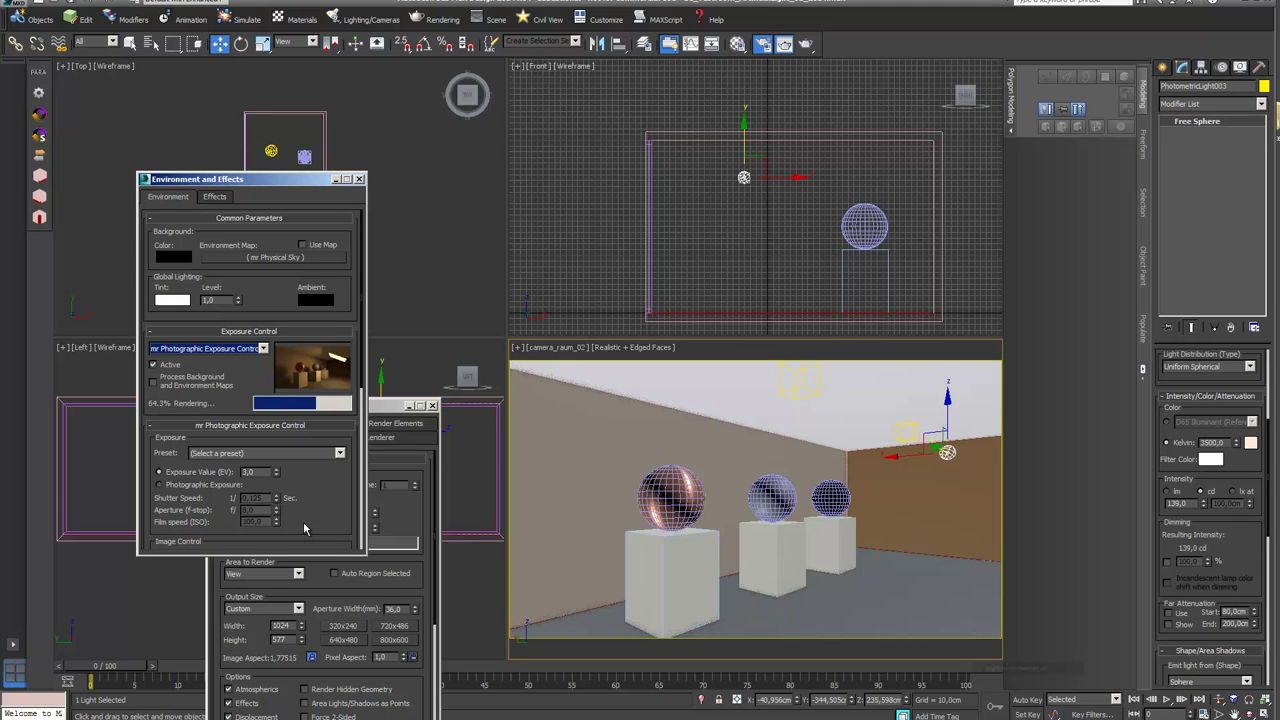
{"action": "left_click_drag", "start_coordinate": [297, 479], "coordinate": [309, 384]}
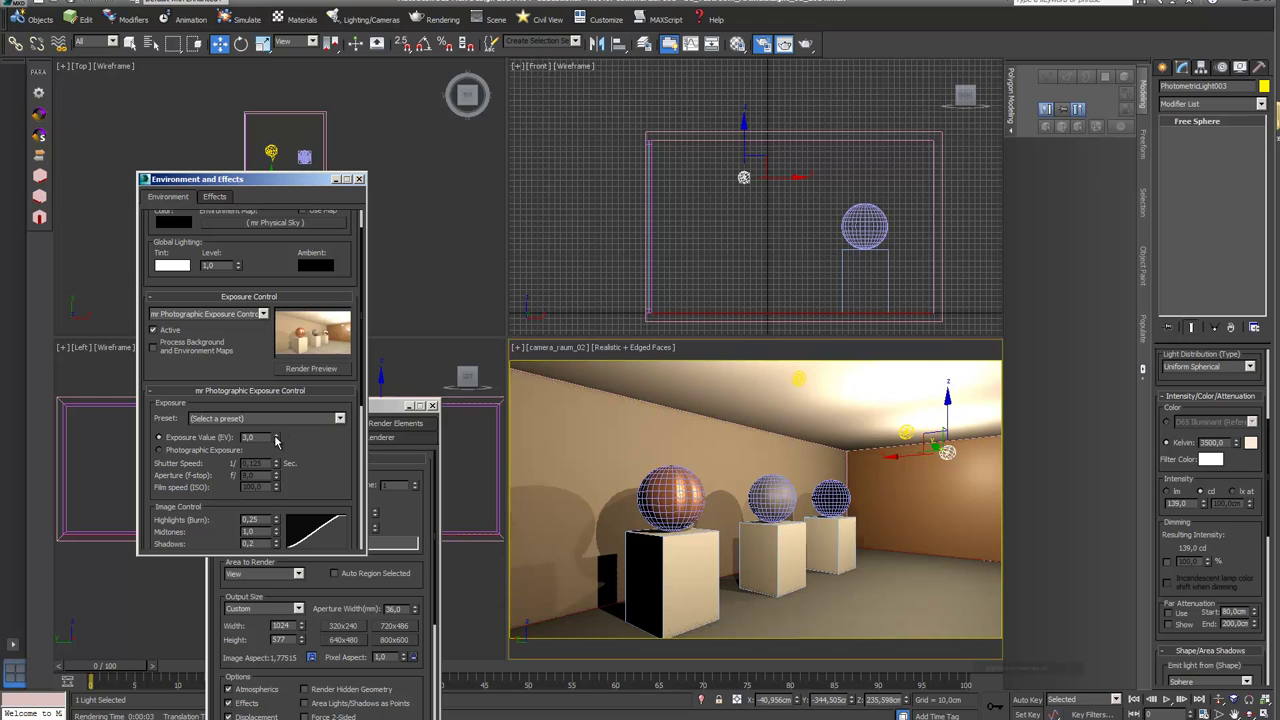
{"action": "left_click_drag", "start_coordinate": [276, 440], "coordinate": [276, 432]}
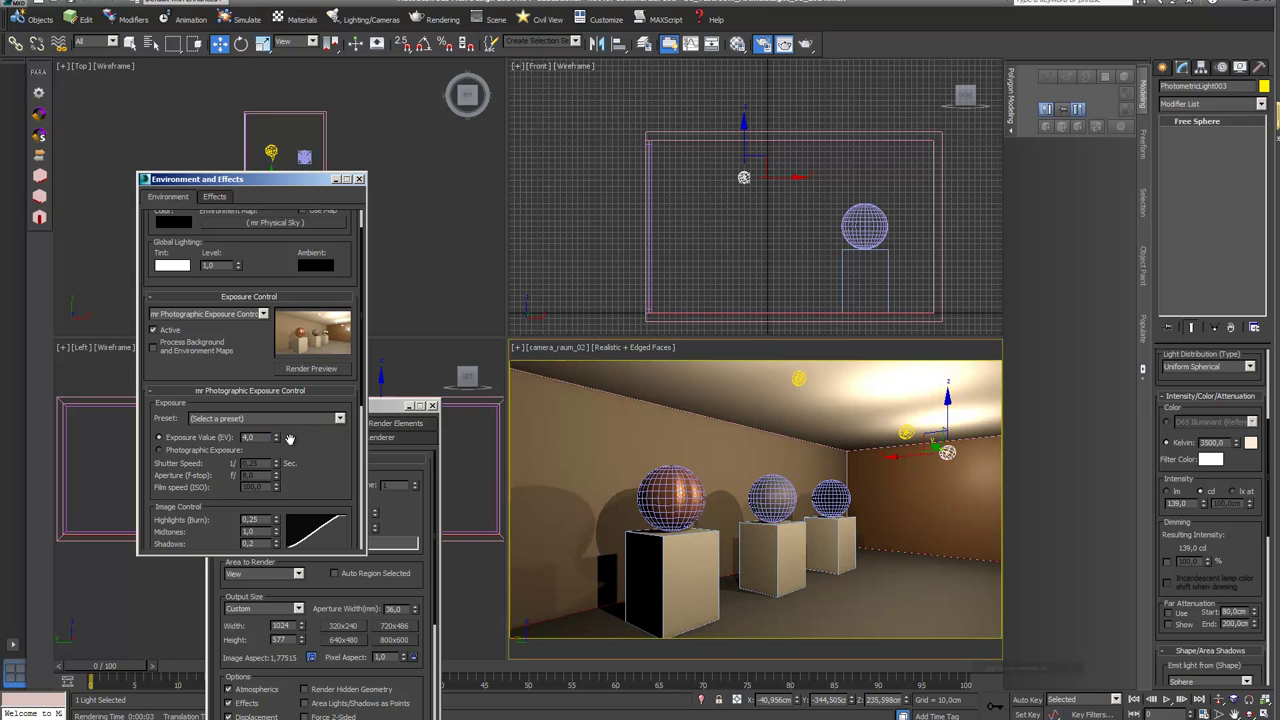
{"action": "left_click", "coordinate": [277, 436]}
{"action": "left_click", "coordinate": [277, 441]}
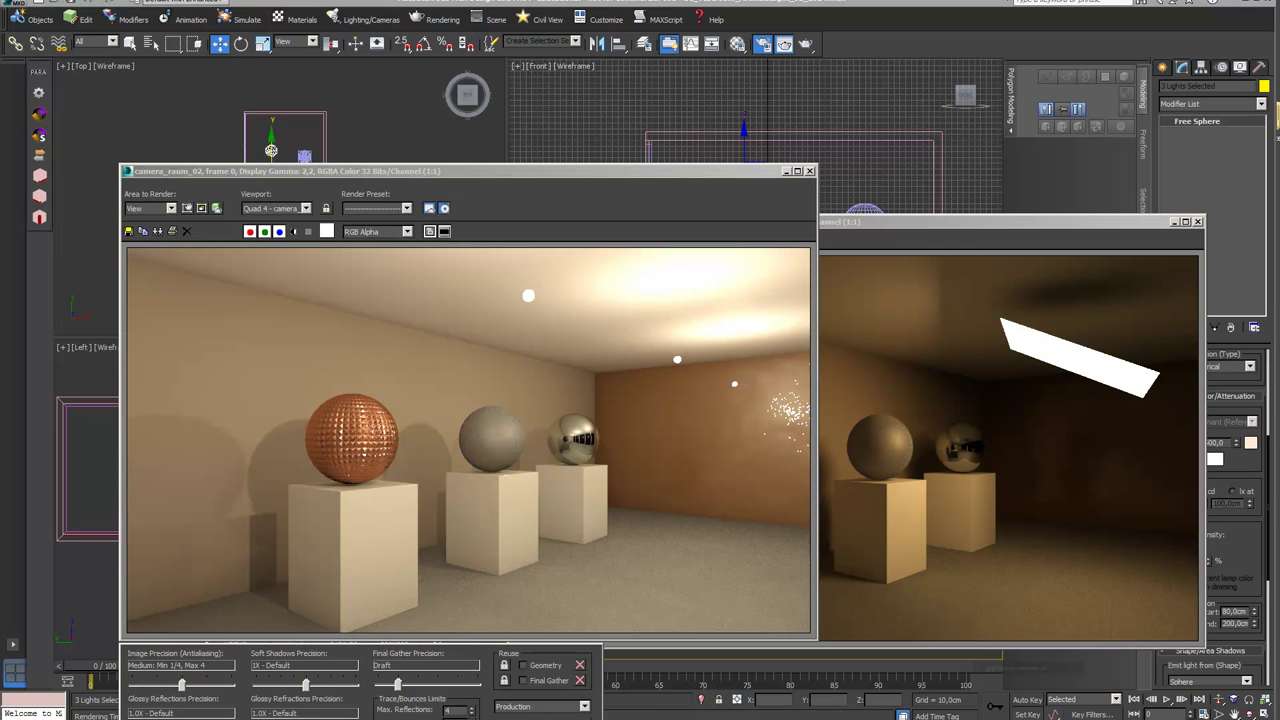
Step: Move the new three-light render aside and close the cloned rectangular light render
{"action": "left_click_drag", "start_coordinate": [591, 171], "coordinate": [508, 116]}
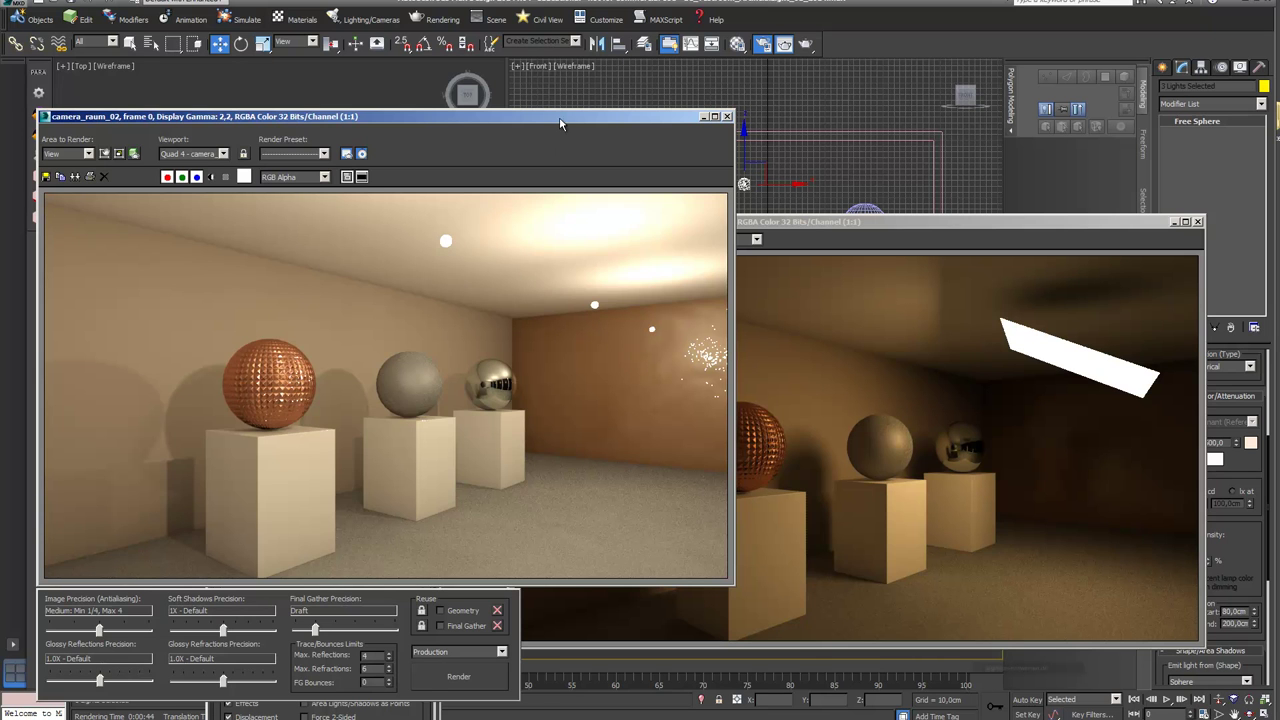
{"action": "left_click_drag", "start_coordinate": [974, 220], "coordinate": [919, 492]}
{"action": "left_click", "coordinate": [1141, 488]}
{"action": "left_click_drag", "start_coordinate": [1229, 483], "coordinate": [1229, 498]}
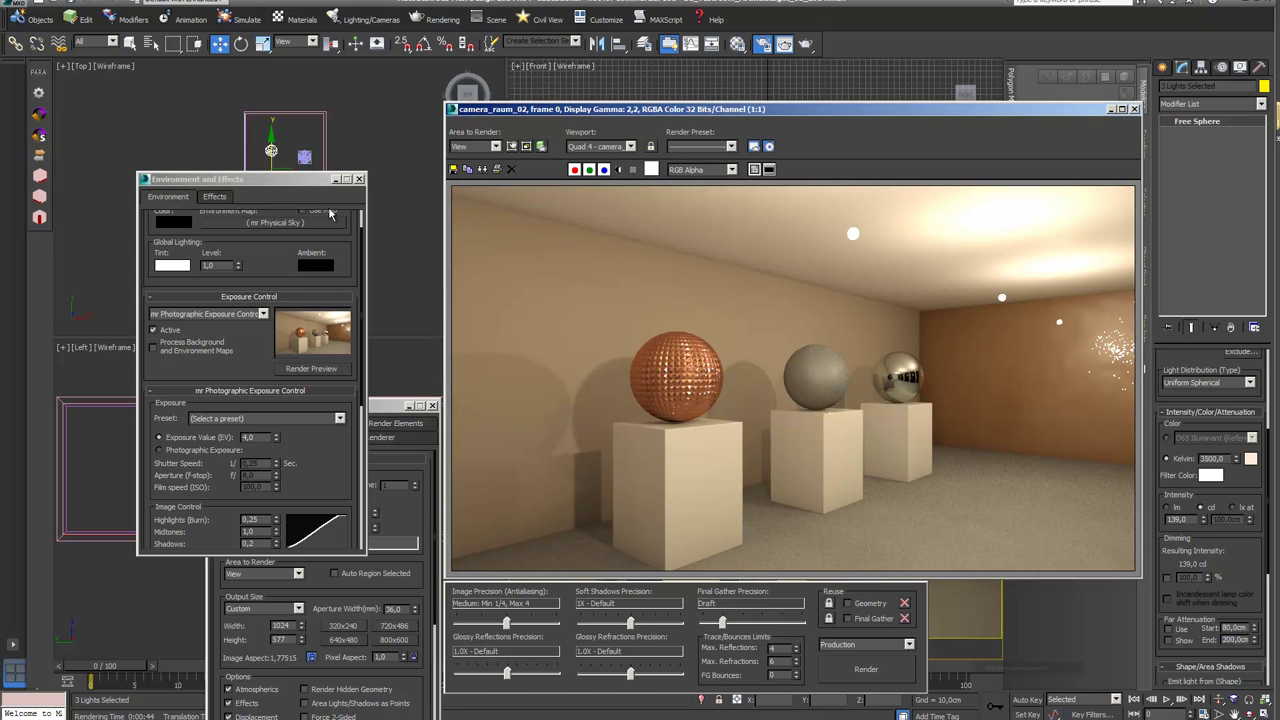
Step: Set the mr Photographic Exposure Control's whitepoint to 3500 Kelvin
{"action": "left_click", "coordinate": [270, 180]}
{"action": "left_click_drag", "start_coordinate": [292, 438], "coordinate": [290, 420]}
{"action": "scroll", "coordinate": [290, 420], "scroll_direction": "down", "scroll_amount": 5}
{"action": "type", "text": "300"}
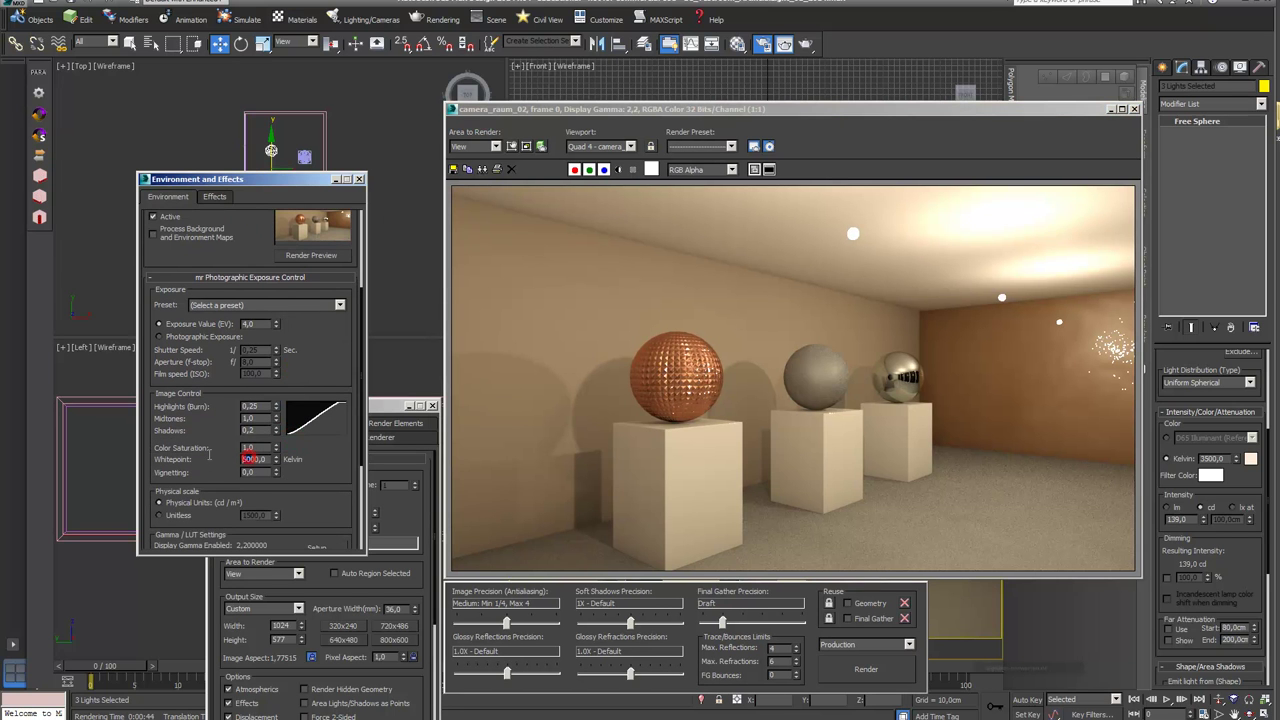
{"action": "key", "text": "Return"}
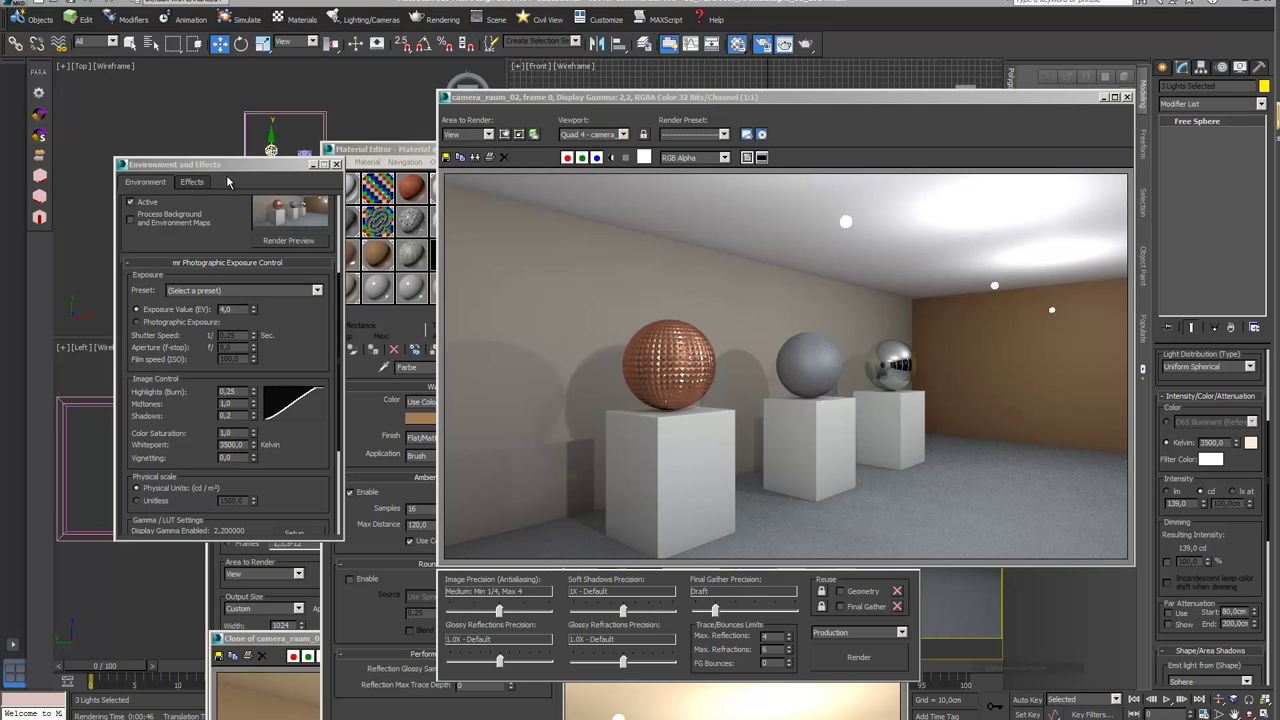
Step: Inspect the brown wall paint in the Material Editor, close the editor, and move the render window clear of the workspace
{"action": "left_click_drag", "start_coordinate": [226, 166], "coordinate": [244, 147]}
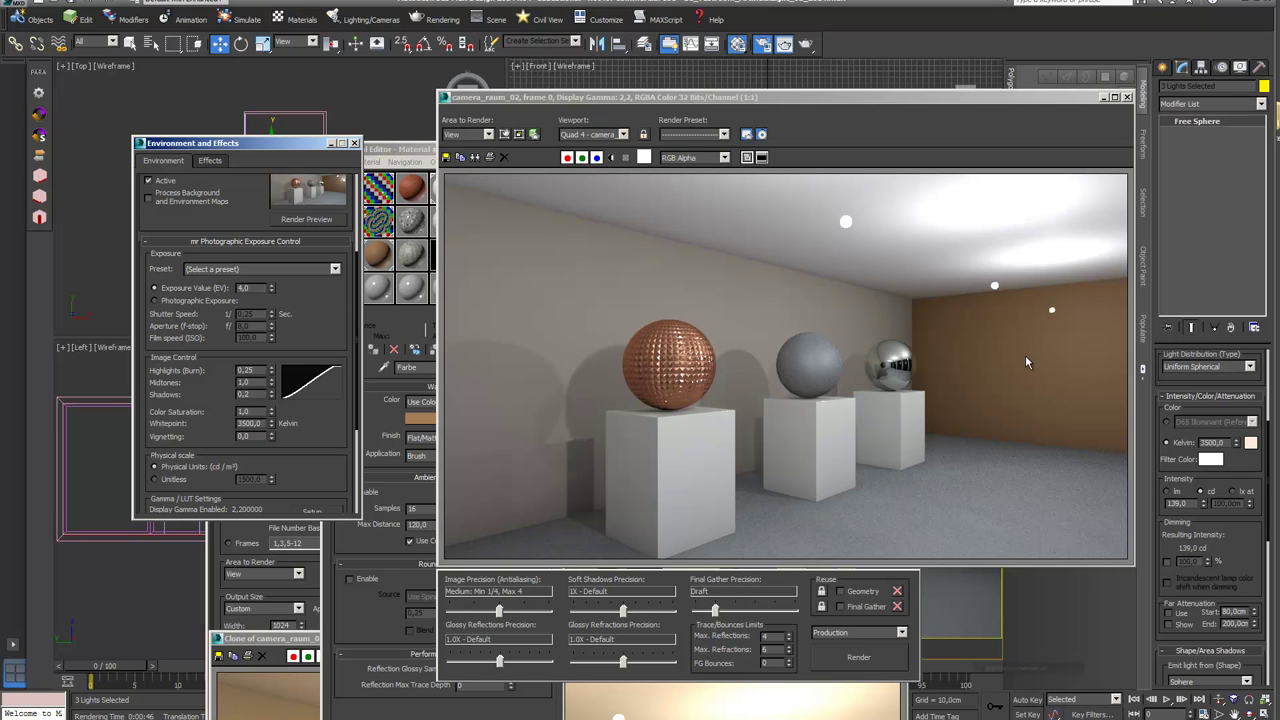
{"action": "left_click", "coordinate": [422, 150]}
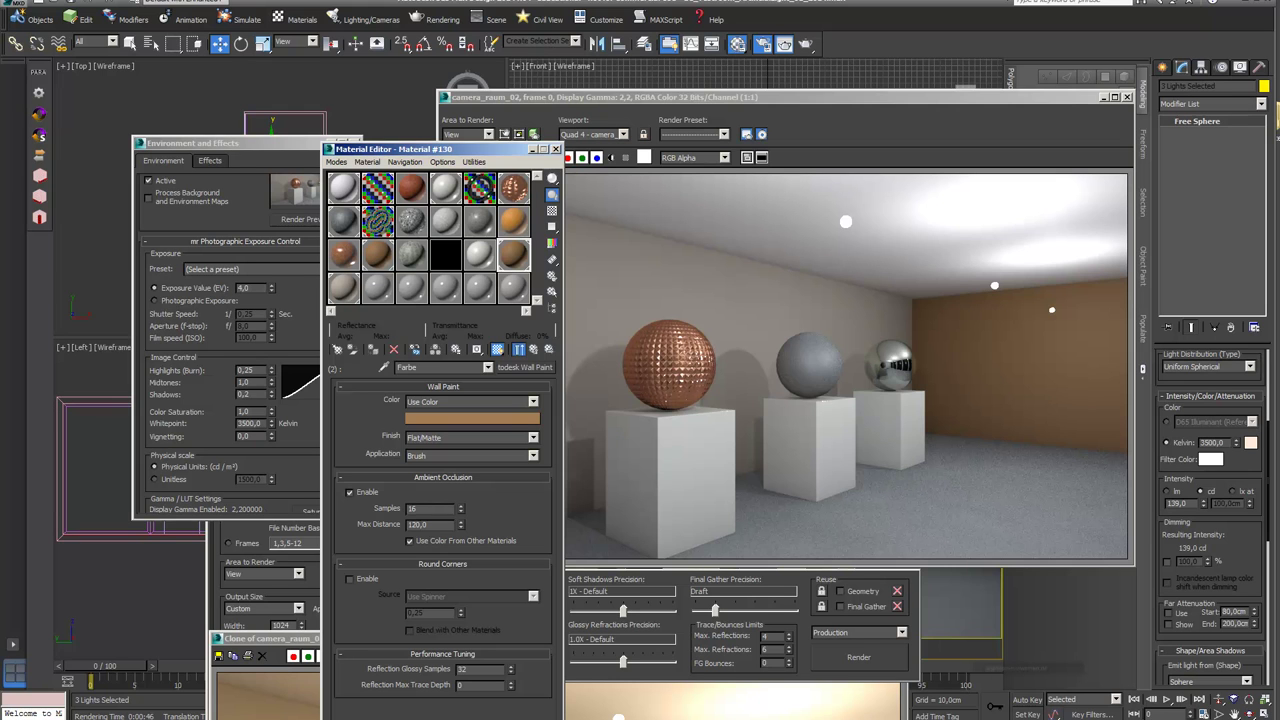
{"action": "left_click", "coordinate": [556, 148]}
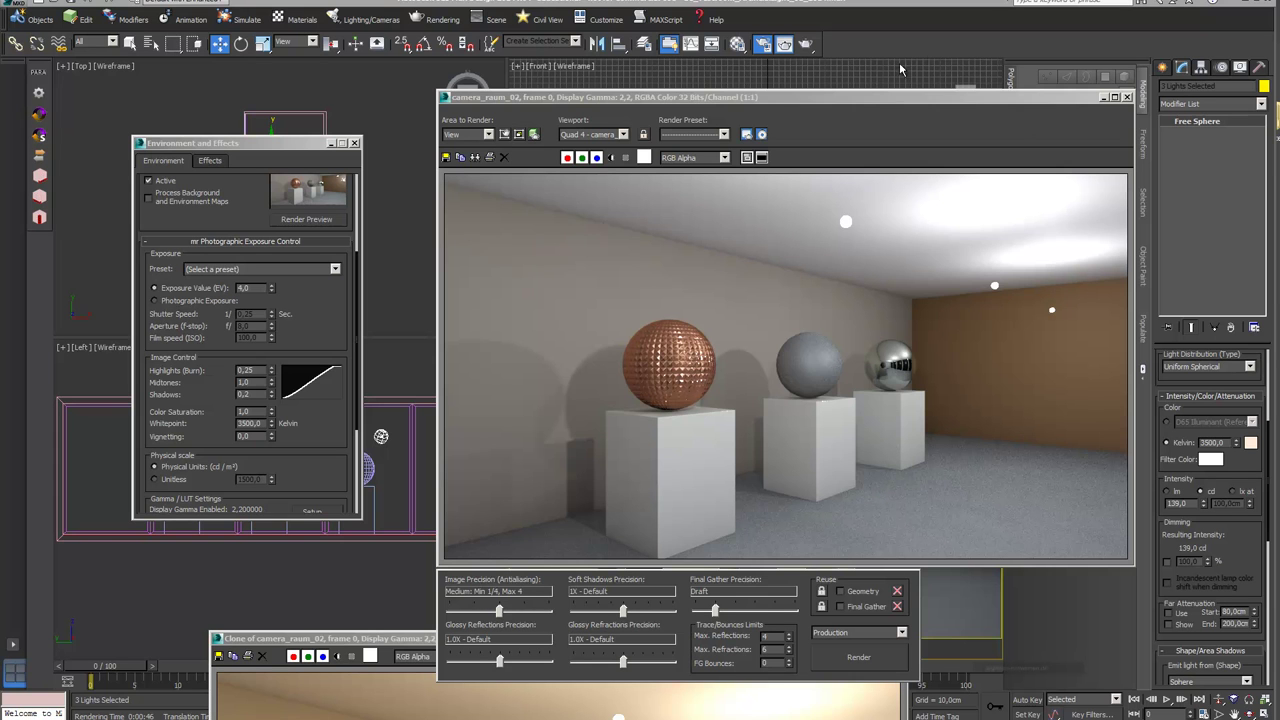
{"action": "left_click_drag", "start_coordinate": [863, 102], "coordinate": [797, 98]}
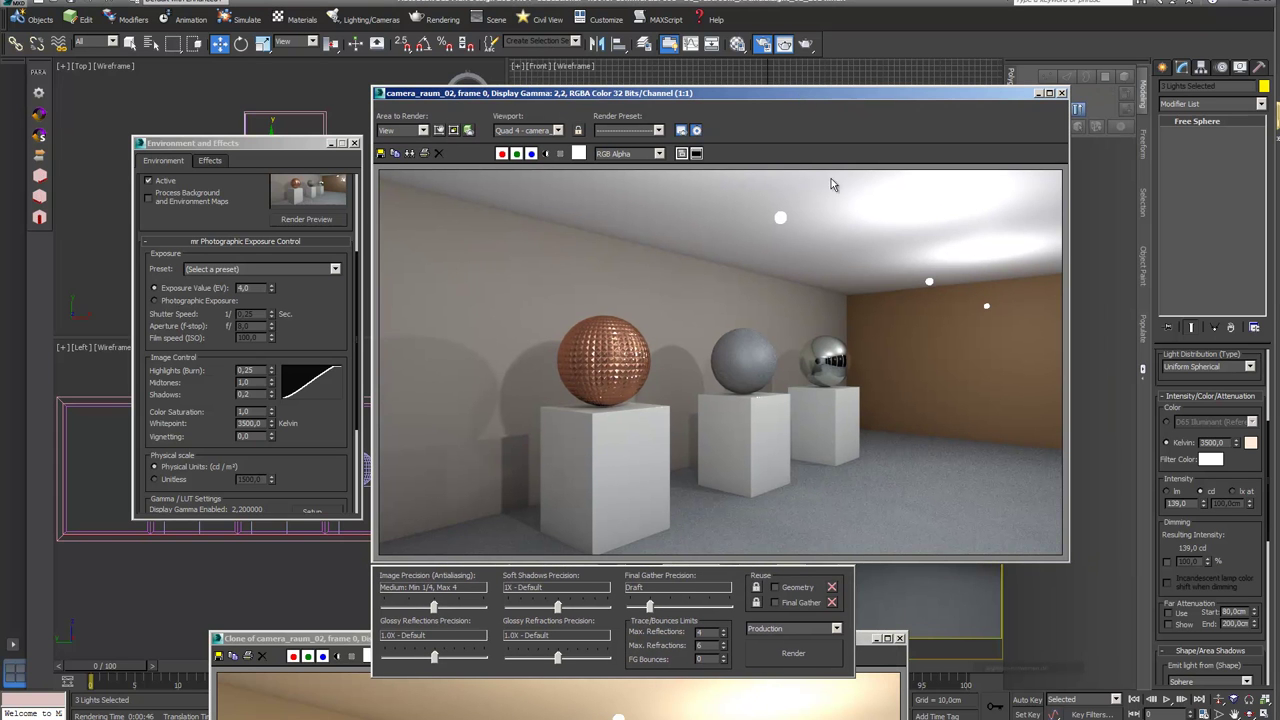
{"action": "left_click_drag", "start_coordinate": [915, 96], "coordinate": [860, 101]}
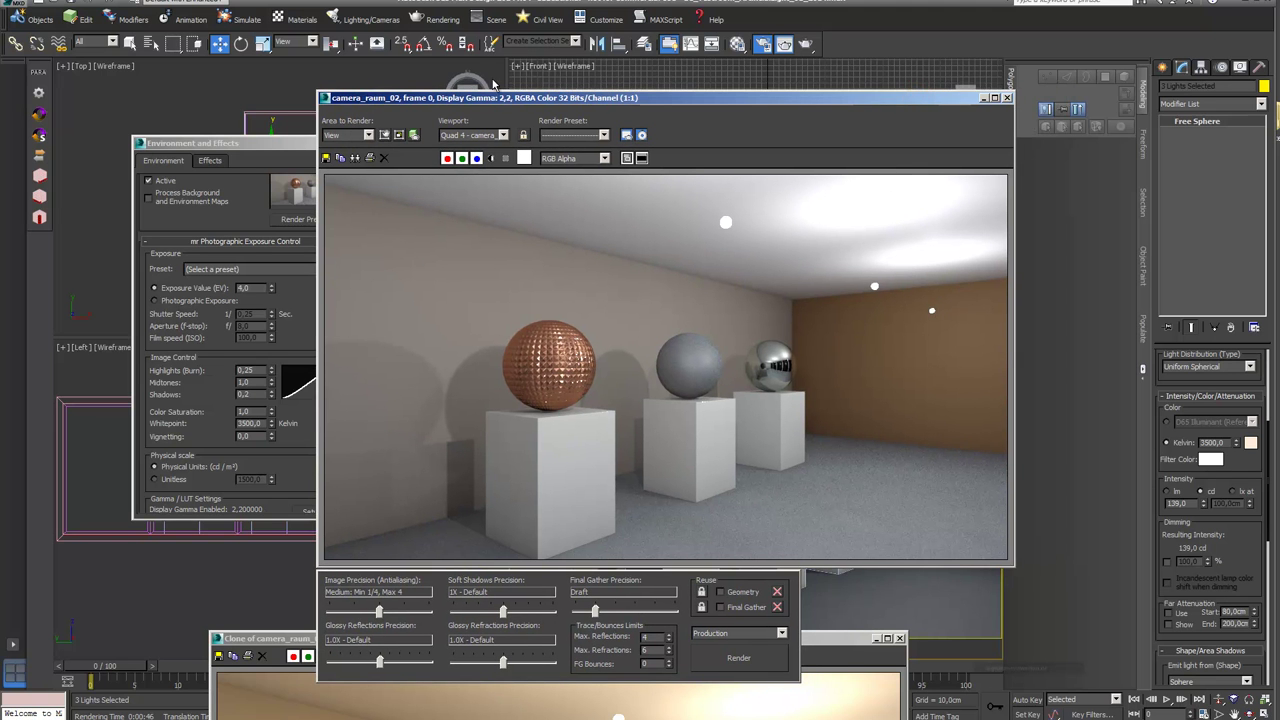
{"action": "left_click_drag", "start_coordinate": [593, 100], "coordinate": [876, 128]}
Step: Open Render Setup and load the preset file 4DE_higher_for-much-articial_light_mentalray_renderpresets_2014
{"action": "key", "text": "F10"}
{"action": "left_click_drag", "start_coordinate": [489, 248], "coordinate": [428, 148]}
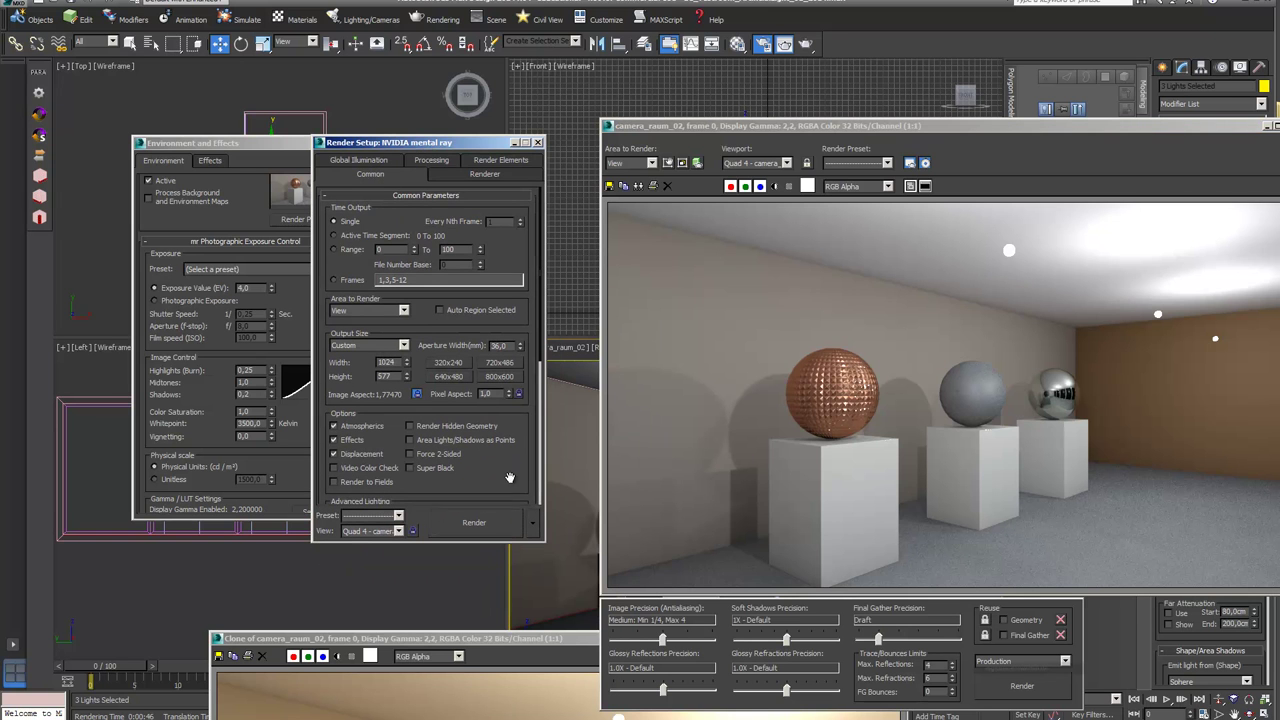
{"action": "scroll", "coordinate": [510, 472], "scroll_direction": "down", "scroll_amount": 5}
{"action": "left_click", "coordinate": [397, 516]}
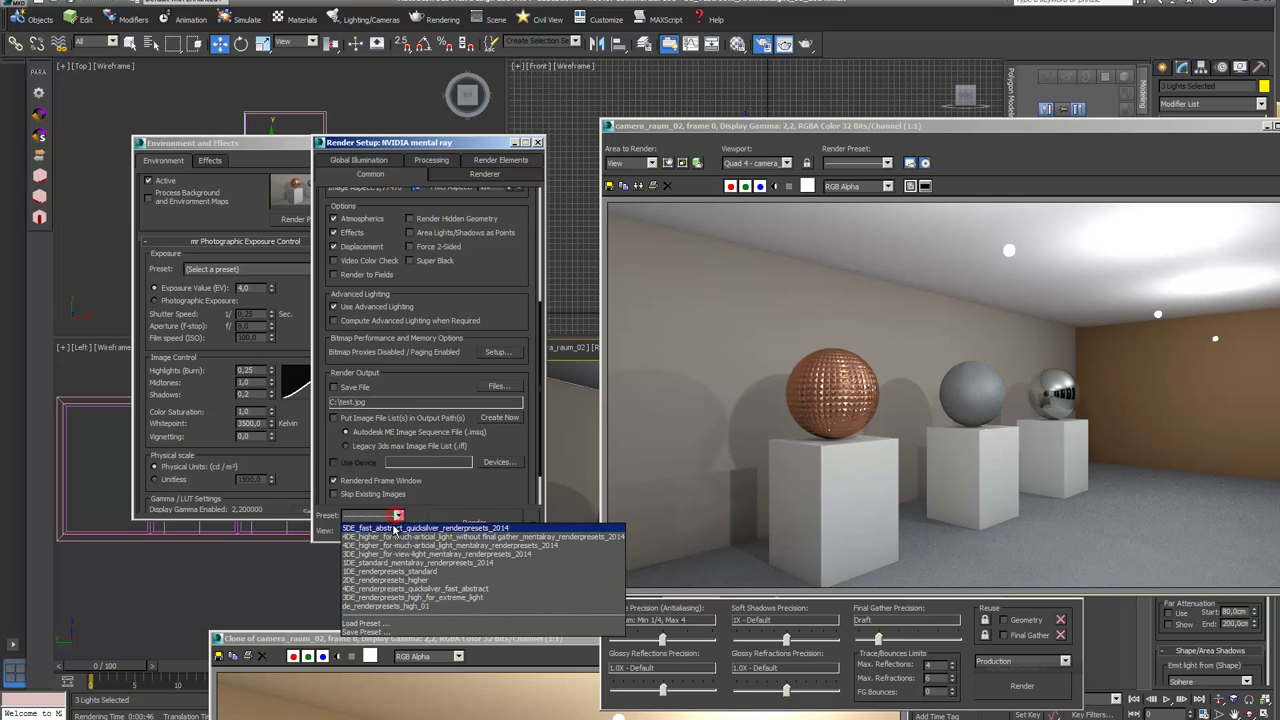
{"action": "left_click", "coordinate": [386, 624]}
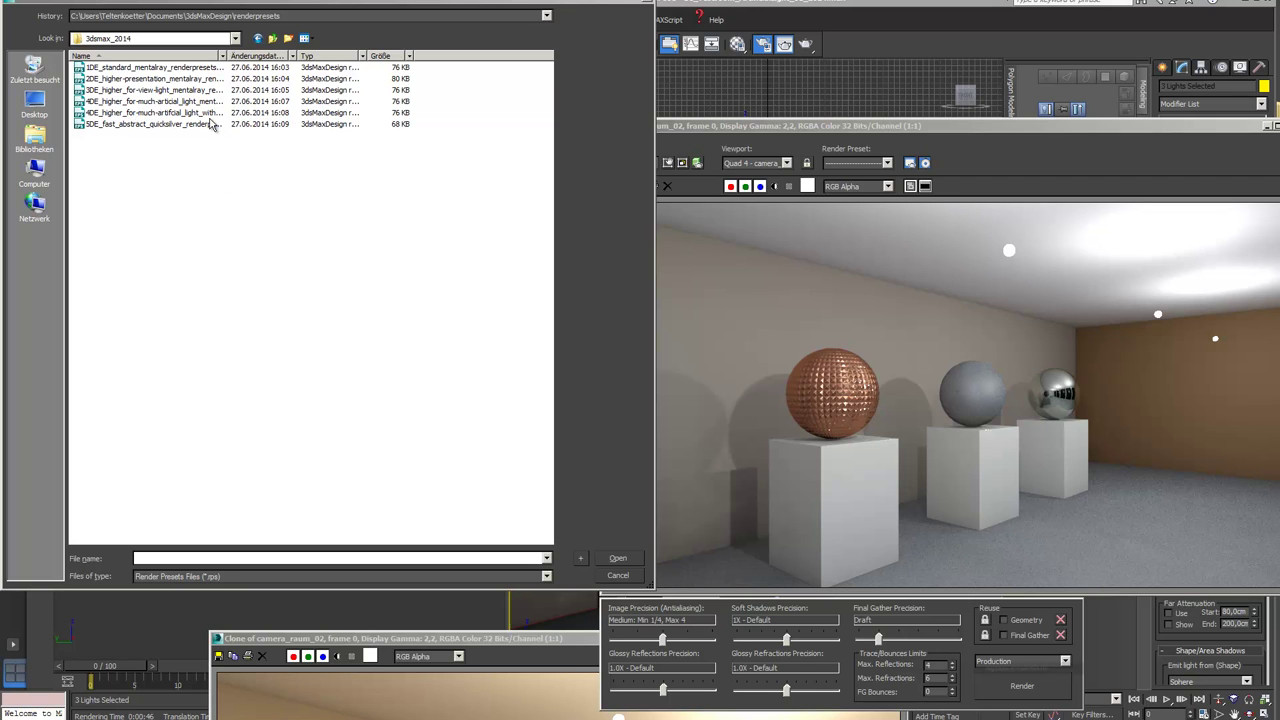
{"action": "left_click", "coordinate": [150, 103]}
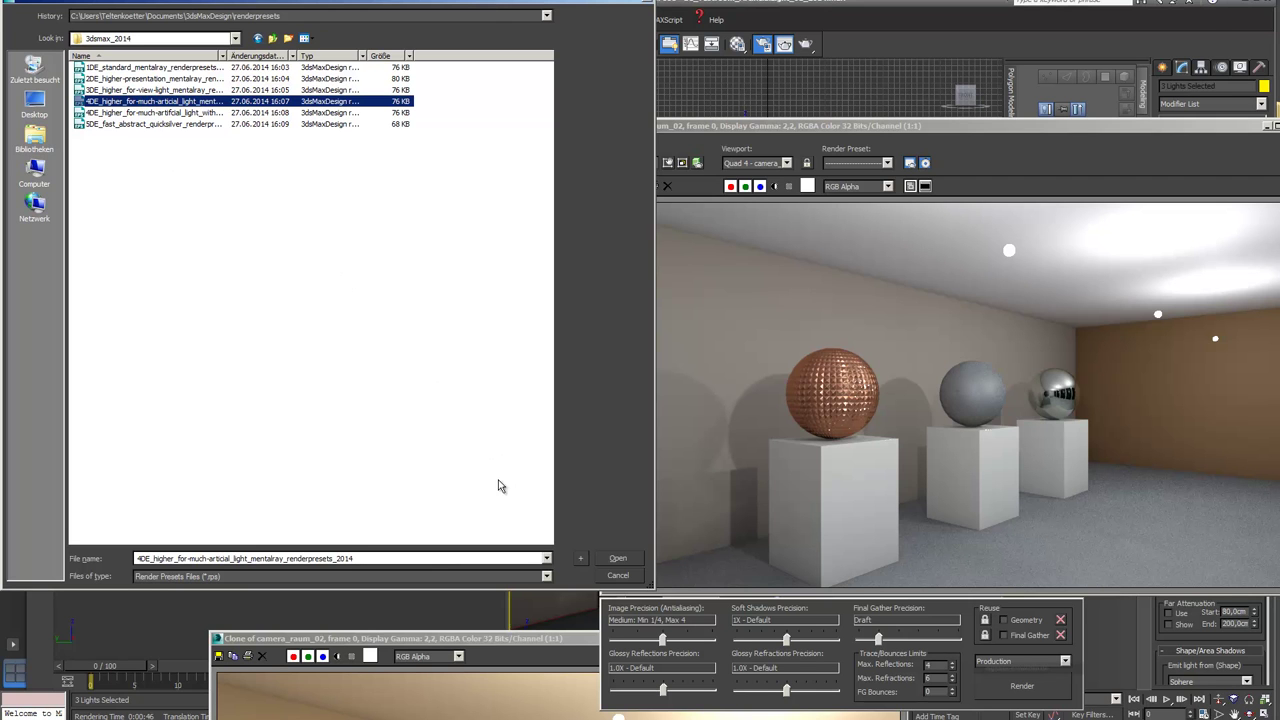
{"action": "left_click", "coordinate": [618, 558]}
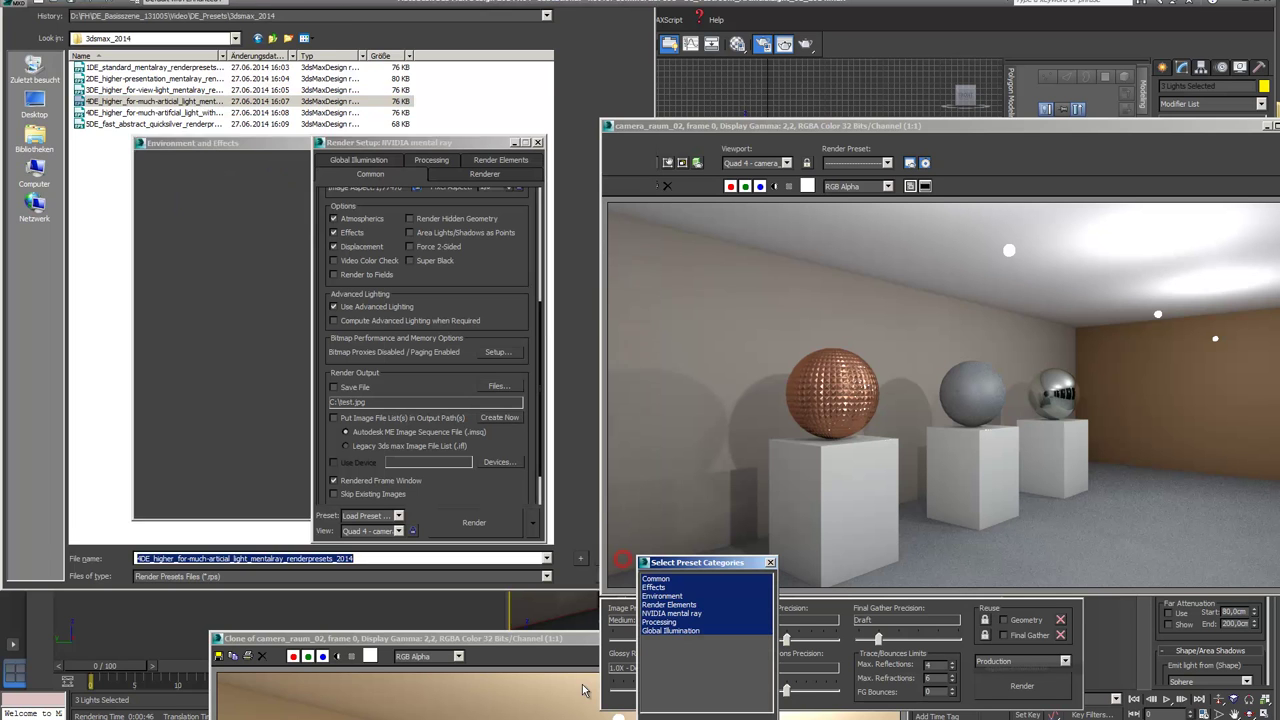
Step: Load only the preset categories Effects, Render Elements, NVIDIA mental ray, Processing and Global Illumination, leaving out Common and Environment
{"action": "left_click", "coordinate": [658, 588]}
{"action": "left_click", "coordinate": [662, 605], "text": "shift"}
{"action": "left_click", "coordinate": [653, 587]}
{"action": "left_click", "coordinate": [665, 604], "text": "ctrl"}
{"action": "left_click", "coordinate": [666, 613], "text": "ctrl"}
{"action": "left_click", "coordinate": [666, 622], "text": "ctrl"}
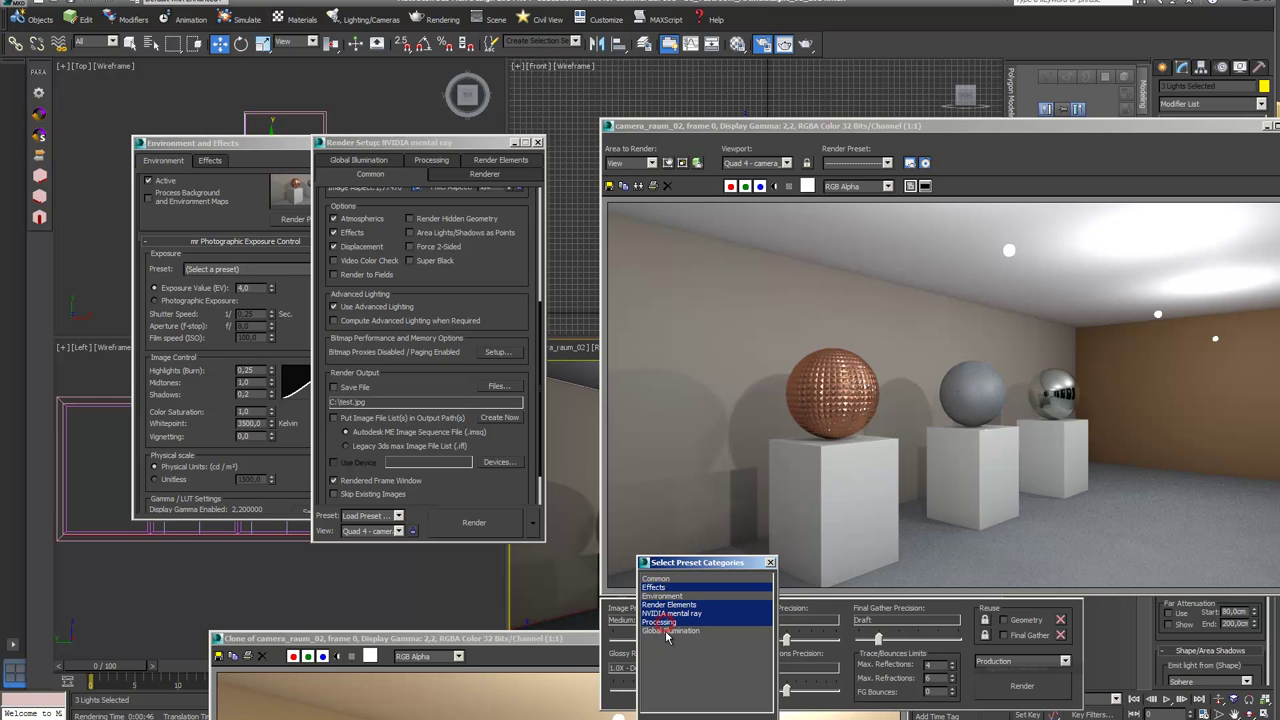
{"action": "left_click", "coordinate": [668, 631], "text": "ctrl"}
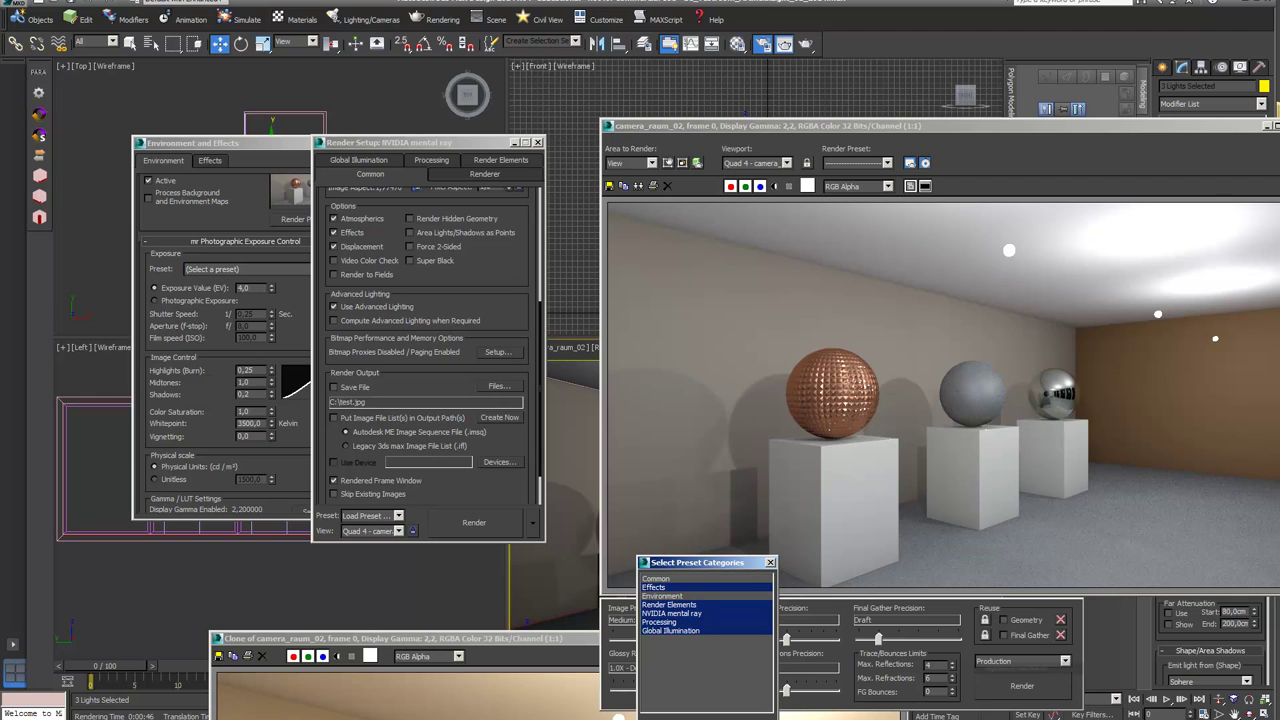
{"action": "key", "text": "Return"}
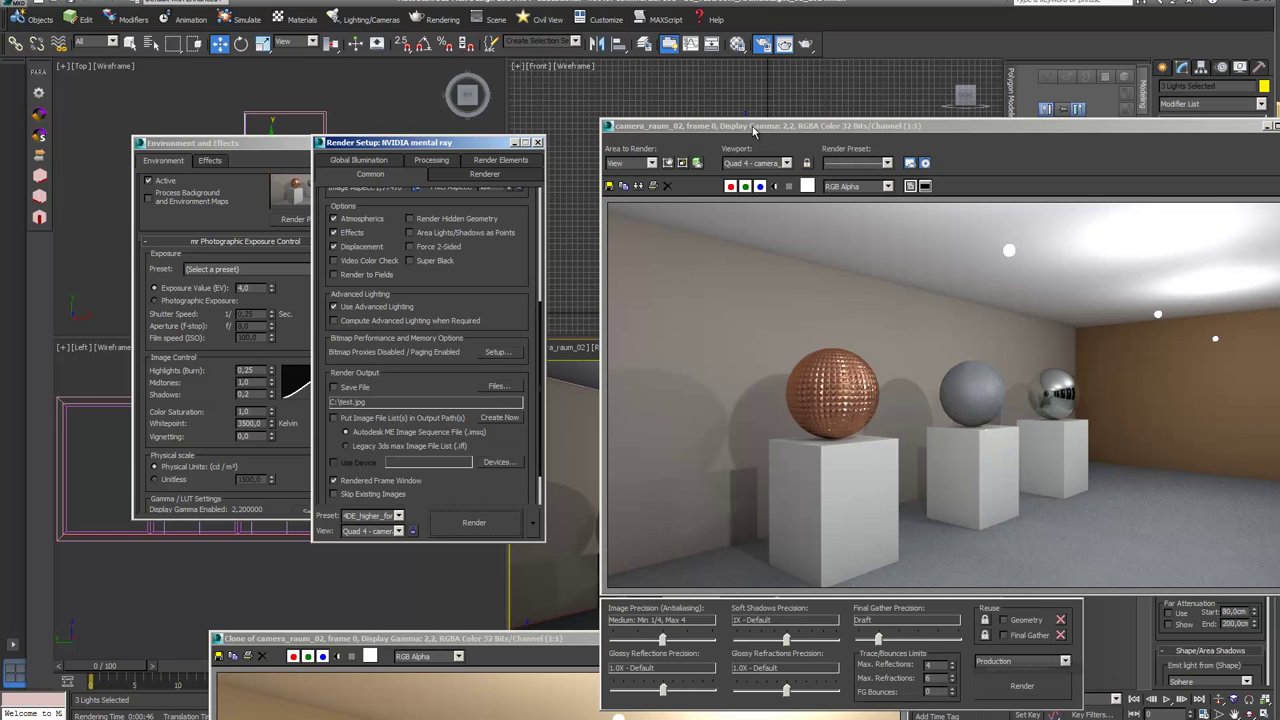
Step: Examine the Final Gathering settings in Render Setup and bring the cloned render to the front for comparison
{"action": "left_click_drag", "start_coordinate": [750, 127], "coordinate": [606, 85]}
{"action": "left_click", "coordinate": [358, 160]}
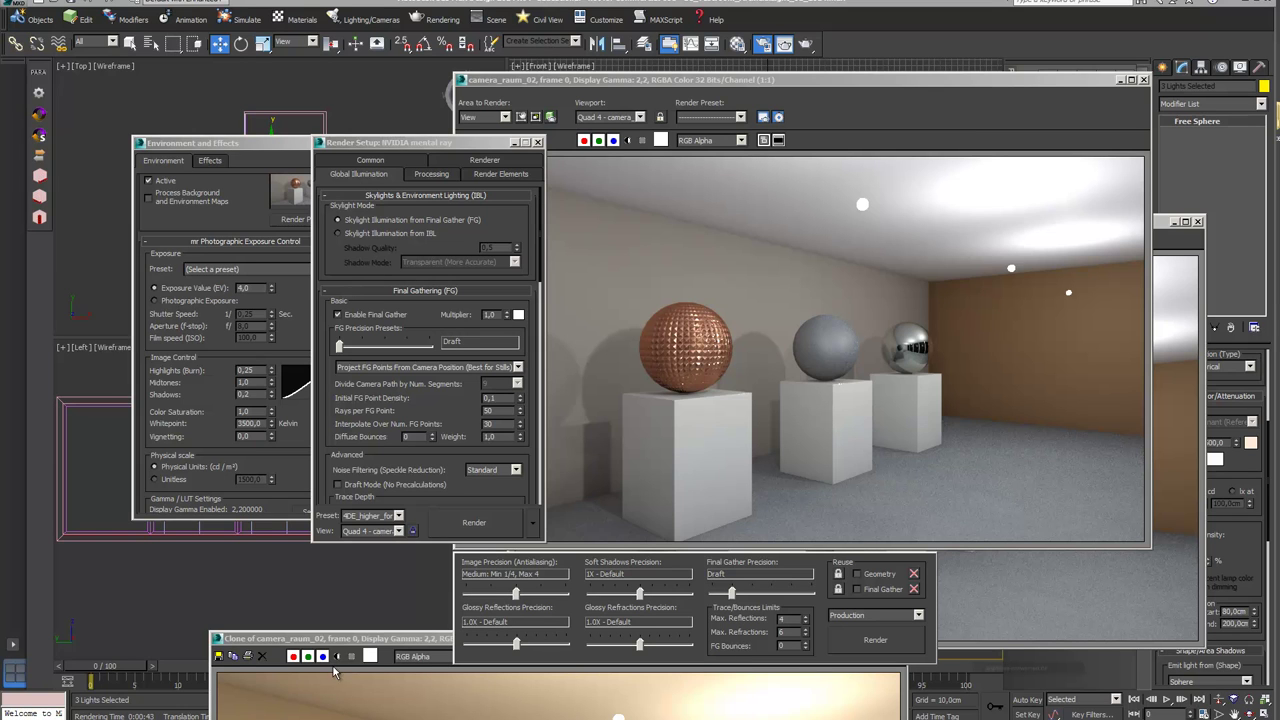
{"action": "left_click", "coordinate": [430, 640]}
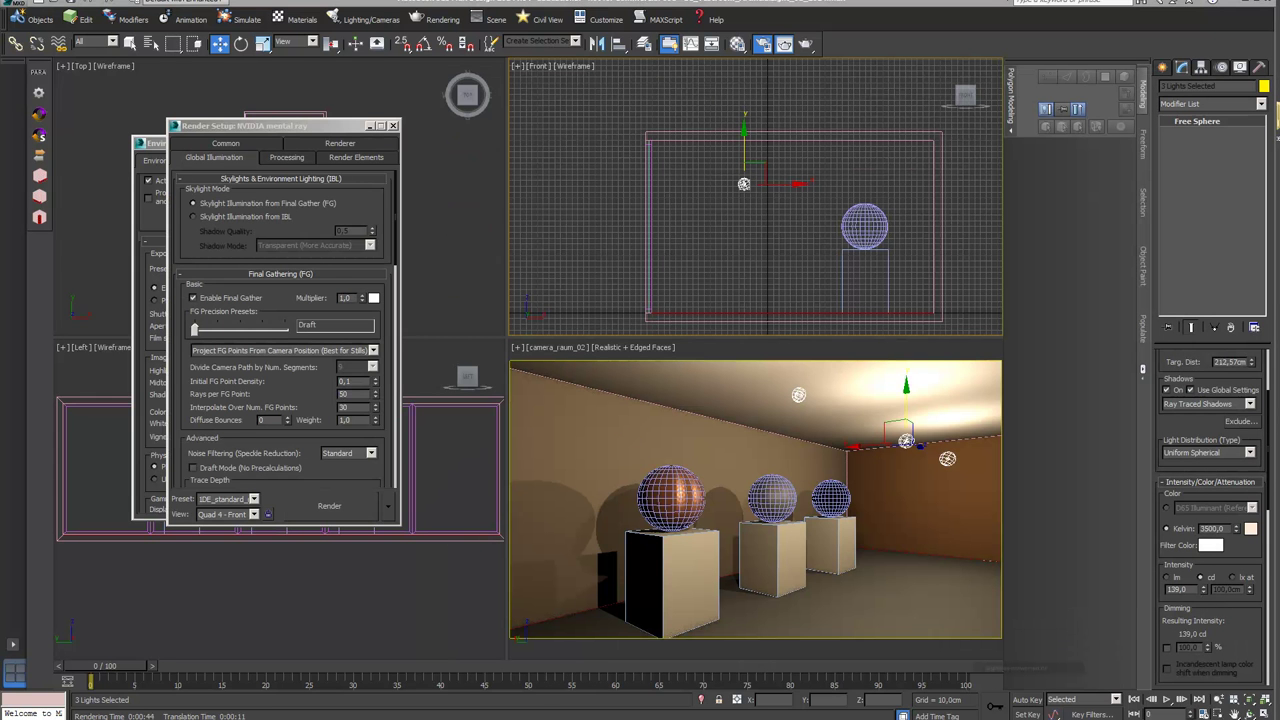
Step: Examine the available light distribution types and the intensity, attenuation and shape settings of the three selected sphere lights
{"action": "left_click", "coordinate": [1208, 452]}
{"action": "left_click", "coordinate": [1208, 464]}
{"action": "left_click", "coordinate": [1208, 452]}
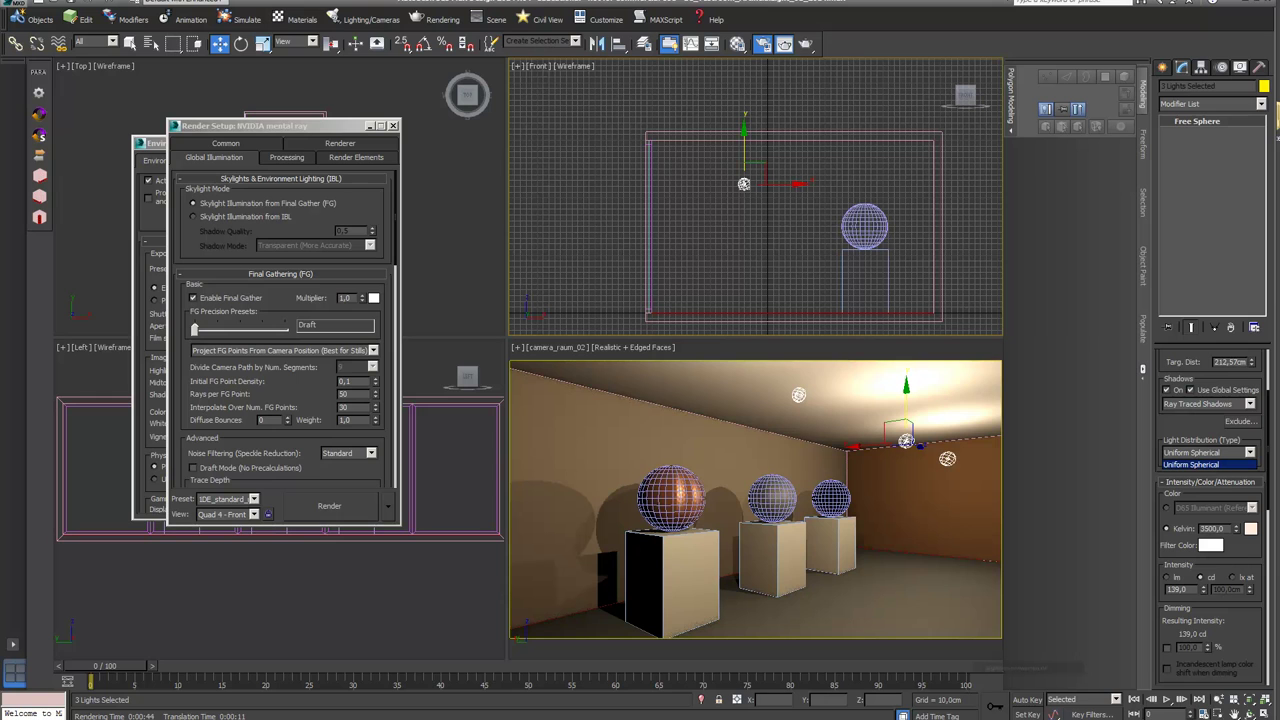
{"action": "key", "text": "Escape"}
{"action": "scroll", "coordinate": [1210, 500], "scroll_direction": "down", "scroll_amount": 3}
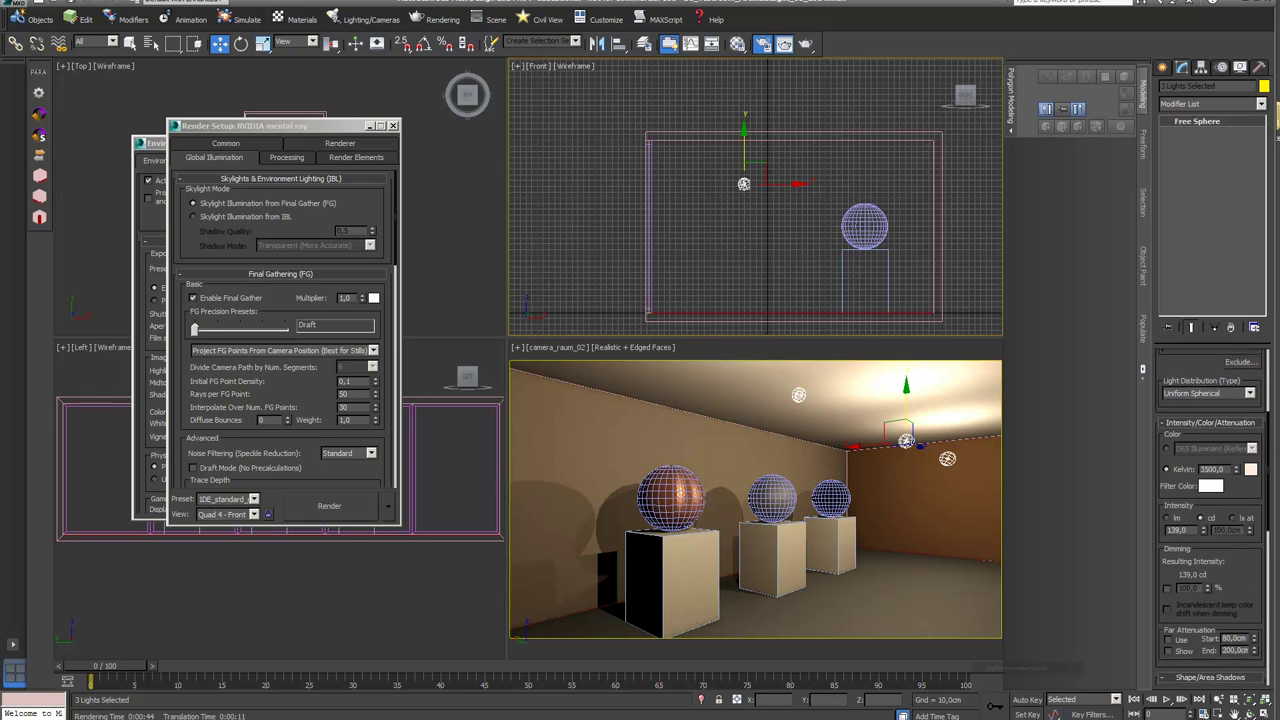
{"action": "scroll", "coordinate": [1212, 516], "scroll_direction": "down", "scroll_amount": 4}
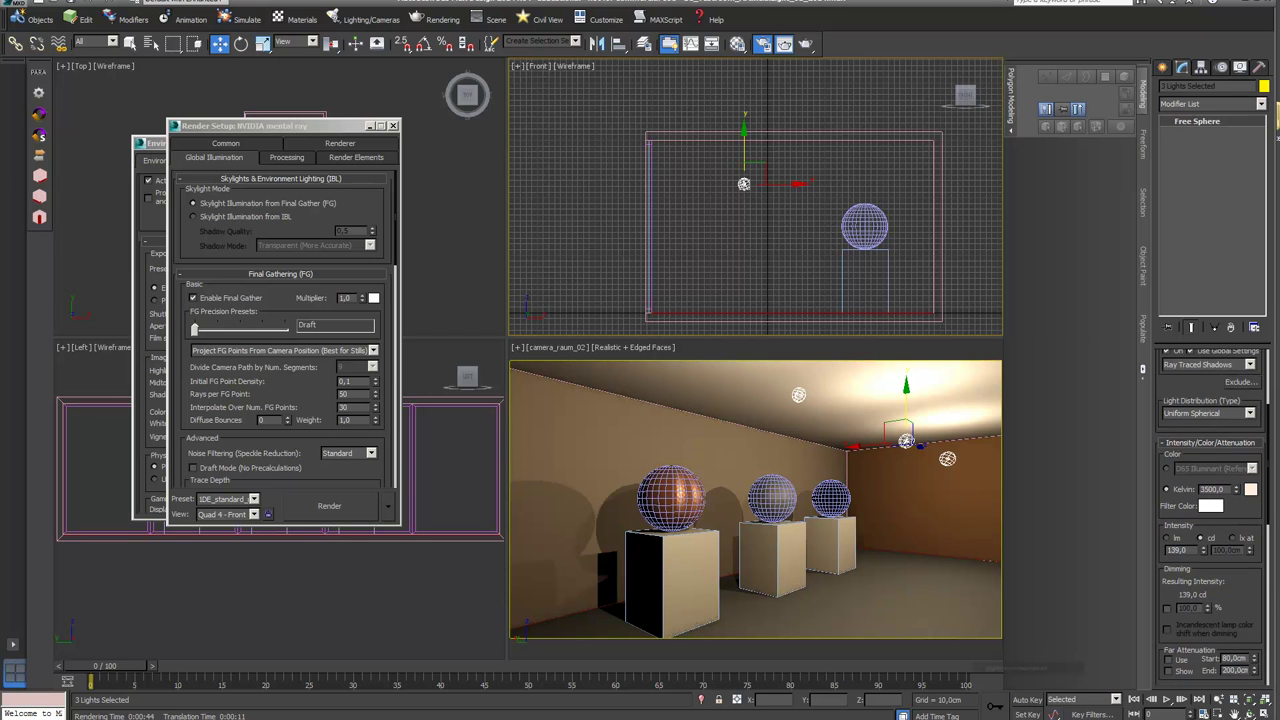
{"action": "scroll", "coordinate": [1212, 516], "scroll_direction": "down", "scroll_amount": 6}
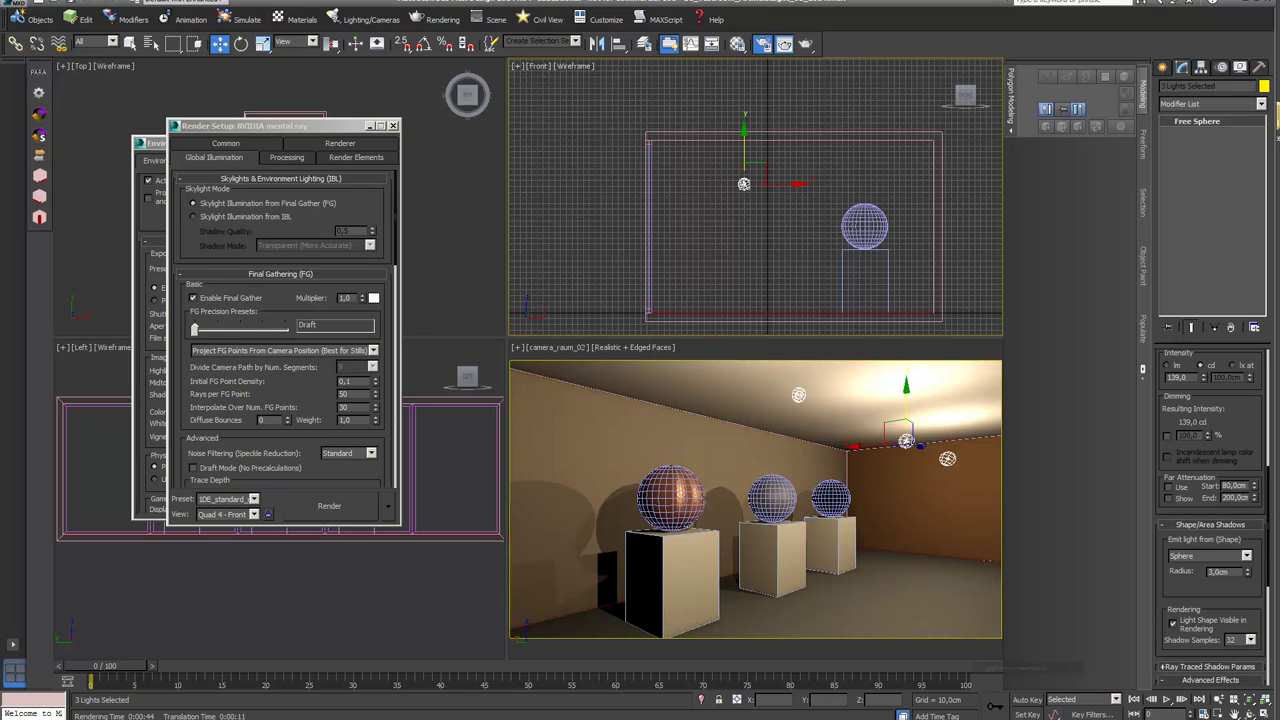
{"action": "scroll", "coordinate": [1212, 516], "scroll_direction": "up", "scroll_amount": 10}
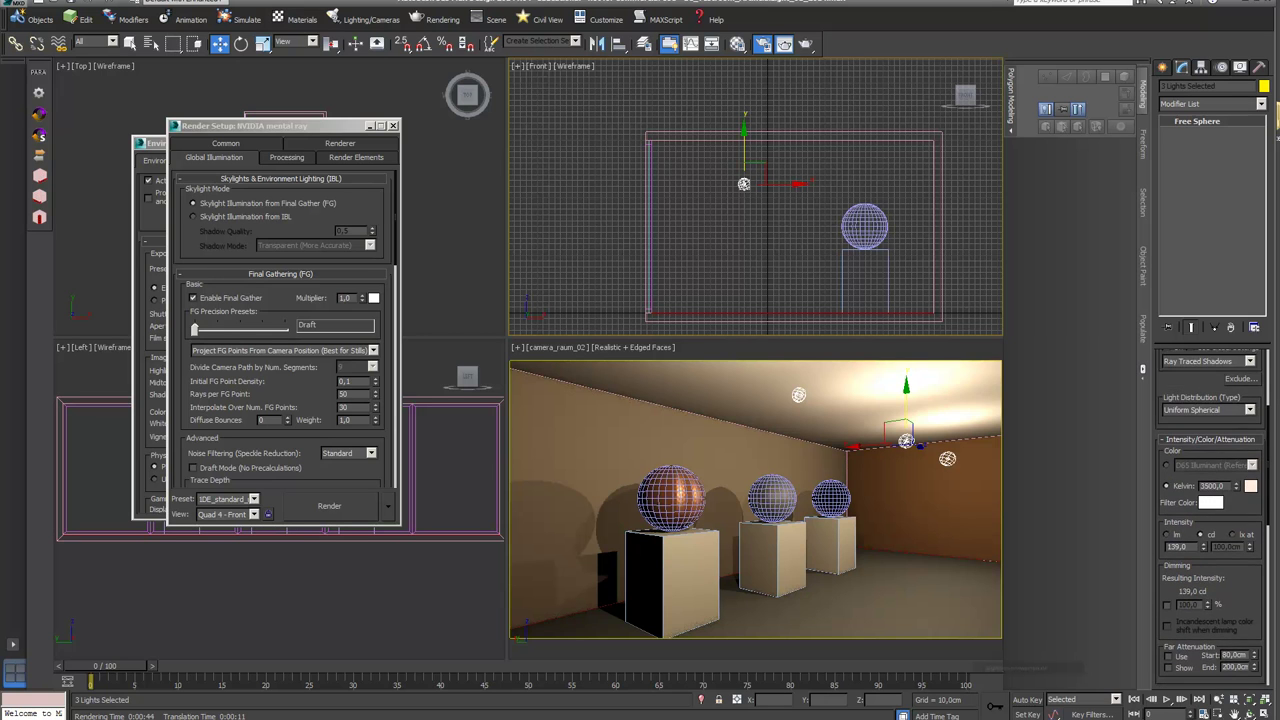
{"action": "scroll", "coordinate": [1212, 516], "scroll_direction": "up", "scroll_amount": 1}
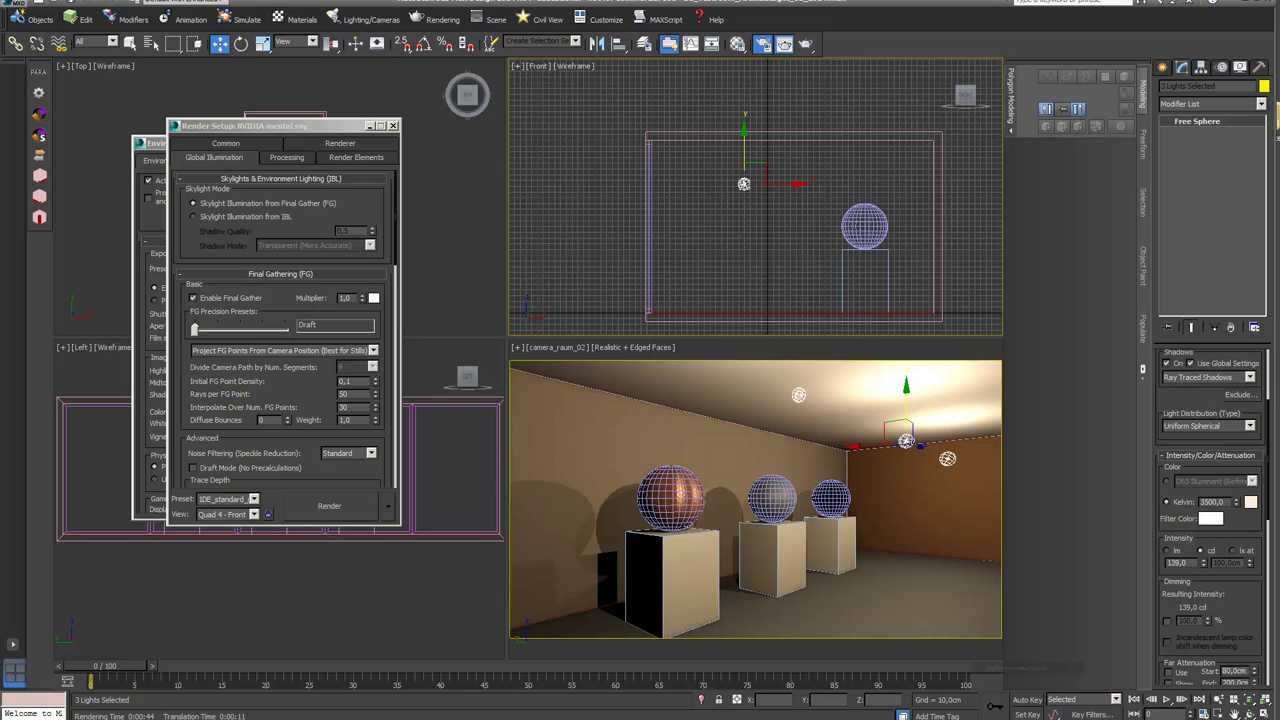
{"action": "scroll", "coordinate": [1212, 516], "scroll_direction": "down", "scroll_amount": 8}
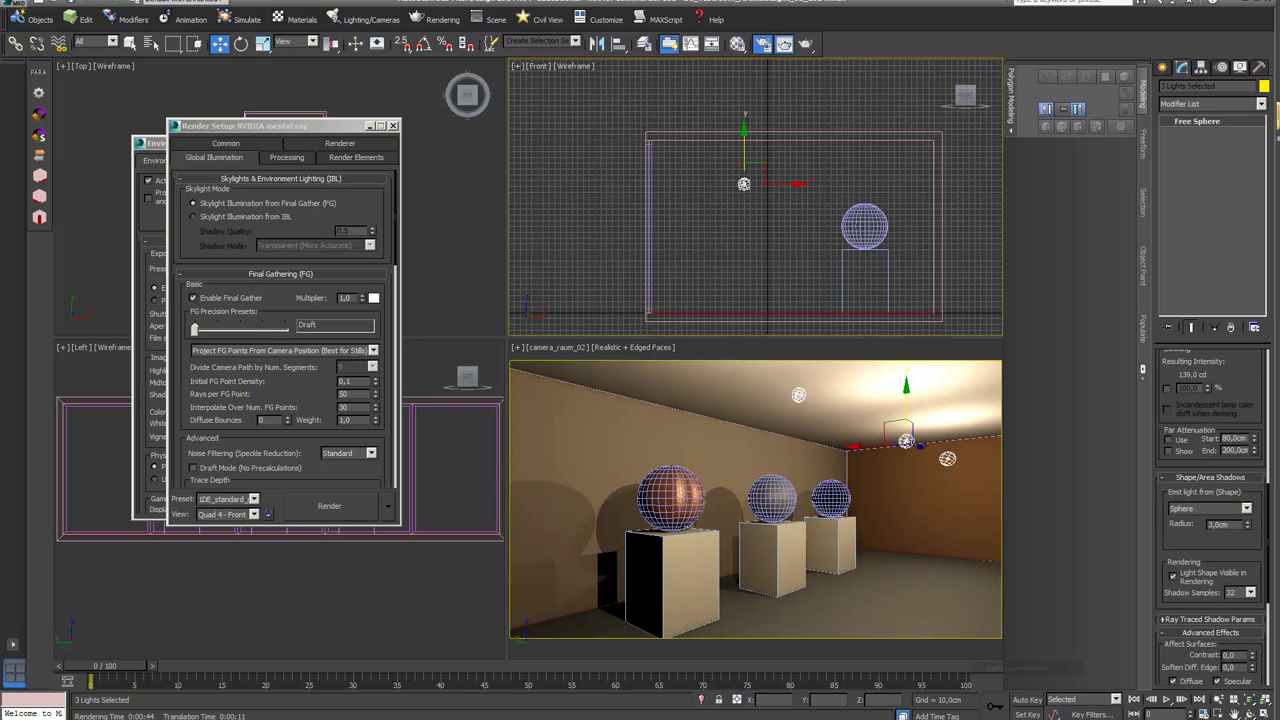
Step: Set the three selected lights to emit from a Point shape with Uniform Diffuse distribution, and review the other distribution types
{"action": "left_click", "coordinate": [1246, 508]}
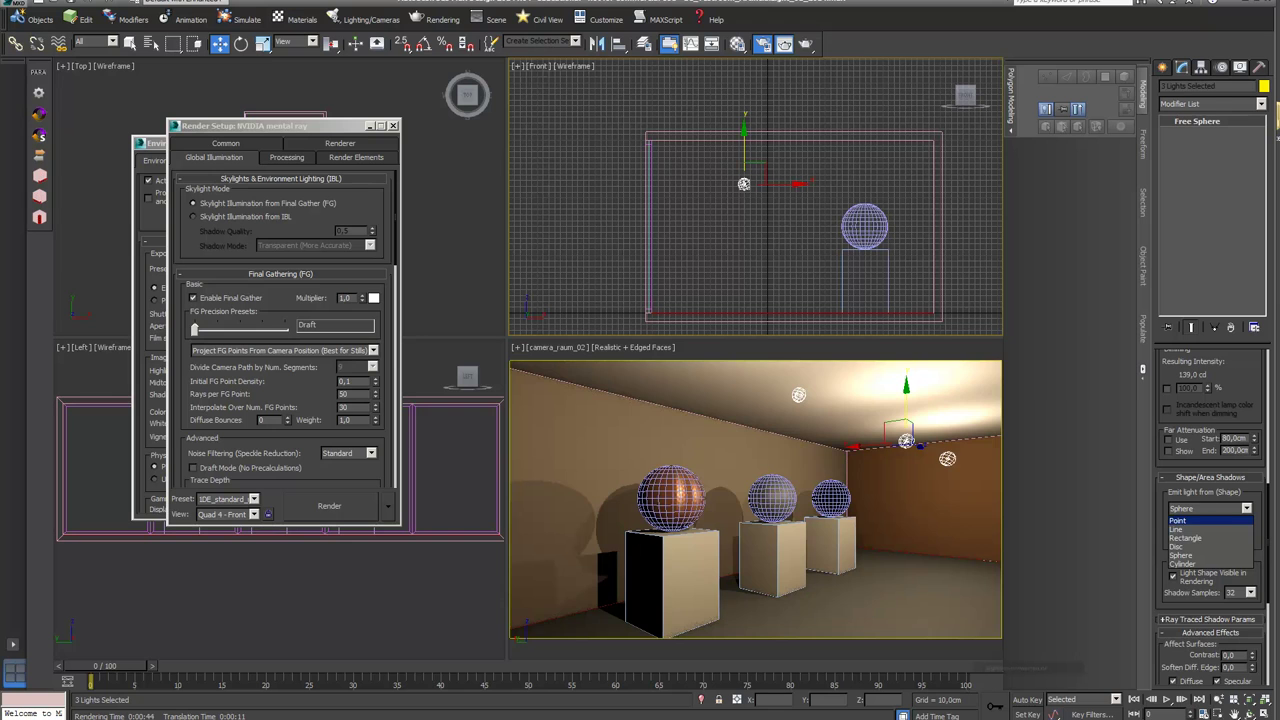
{"action": "left_click", "coordinate": [1190, 520]}
{"action": "scroll", "coordinate": [1212, 516], "scroll_direction": "up", "scroll_amount": 8}
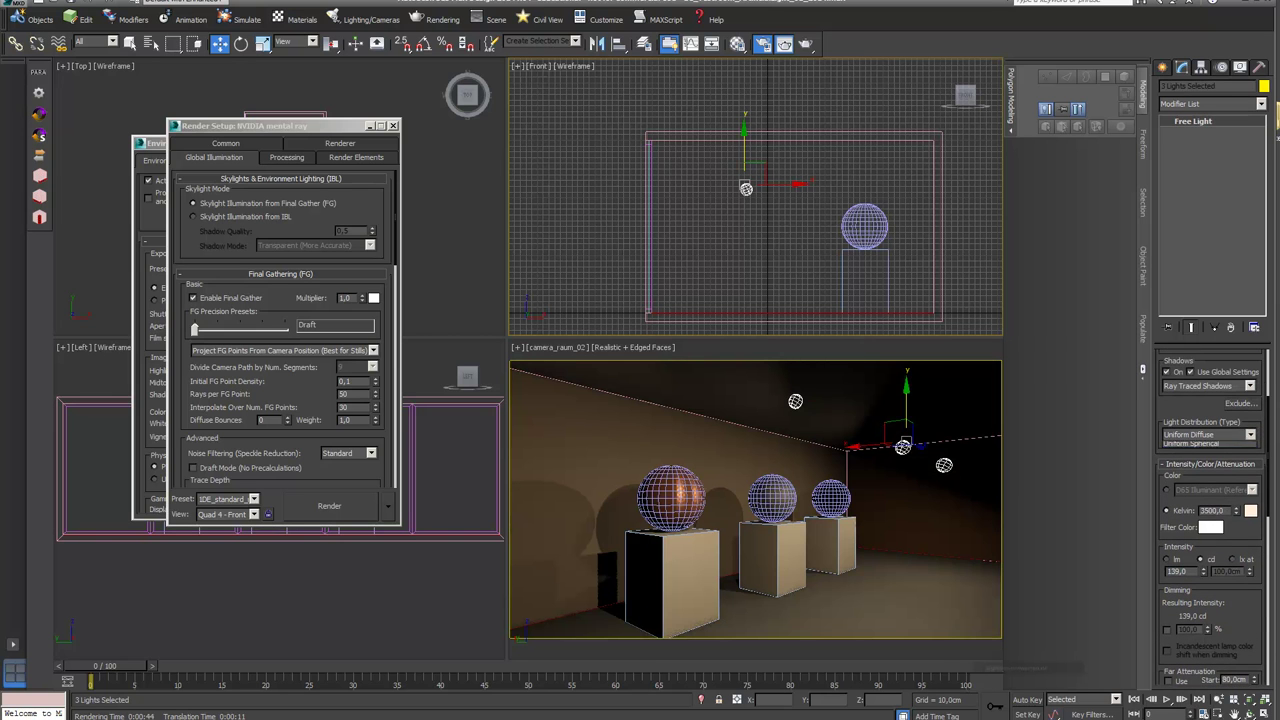
{"action": "left_click", "coordinate": [1249, 434]}
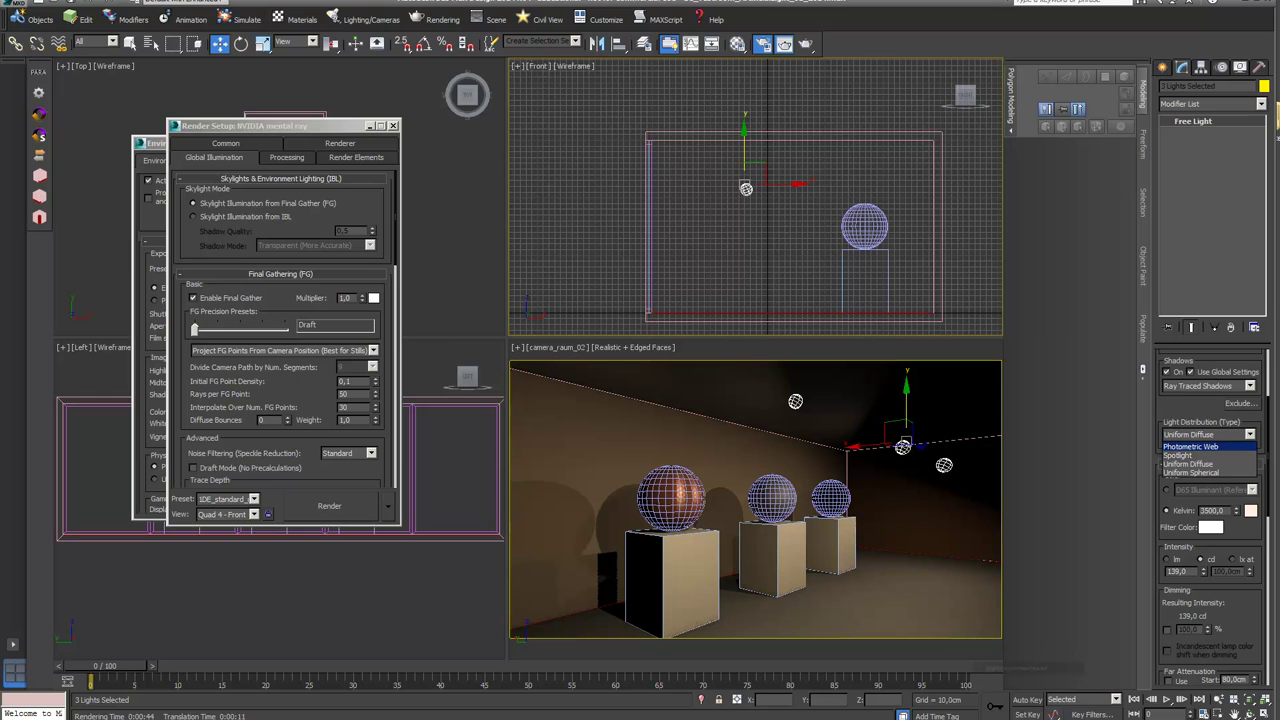
{"action": "key", "text": "Escape"}
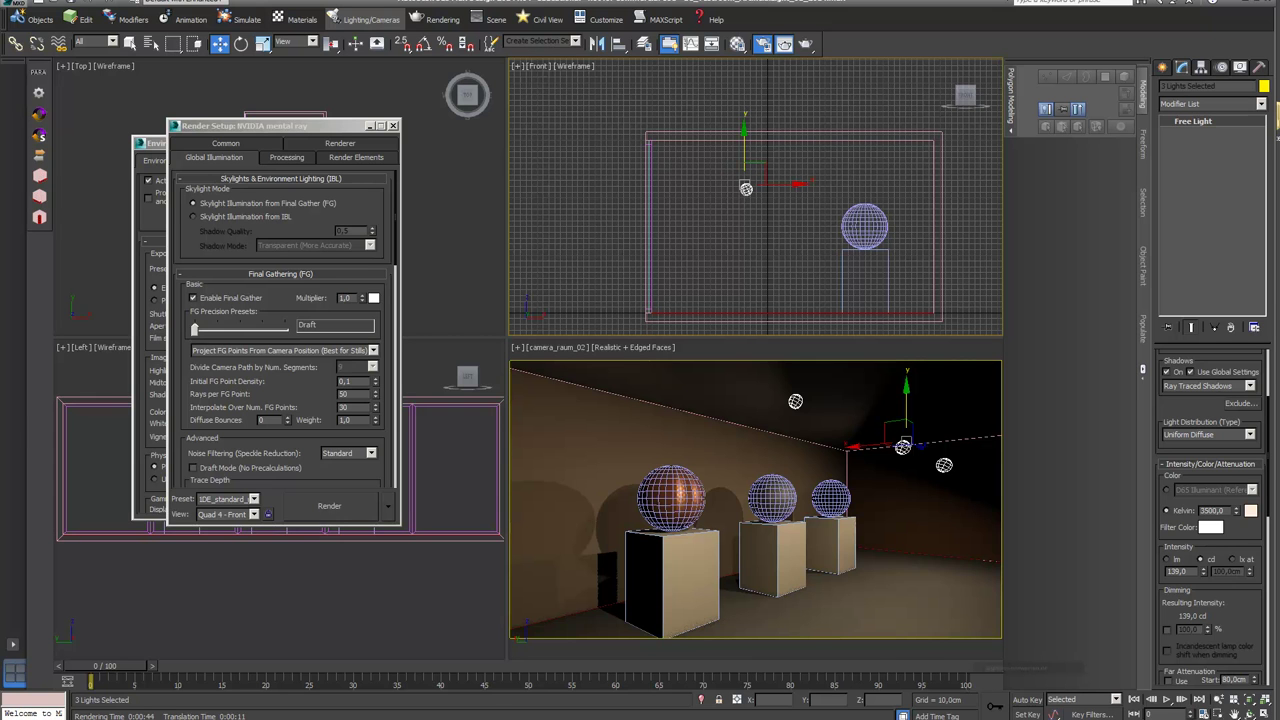
Step: Switch off the photometric lights in the Light Lister and close it
{"action": "mouse_move", "coordinate": [280, 426]}
{"action": "left_mouse_down"}
{"action": "mouse_move", "coordinate": [293, 420]}
{"action": "mouse_move", "coordinate": [356, 210]}
{"action": "left_mouse_up"}
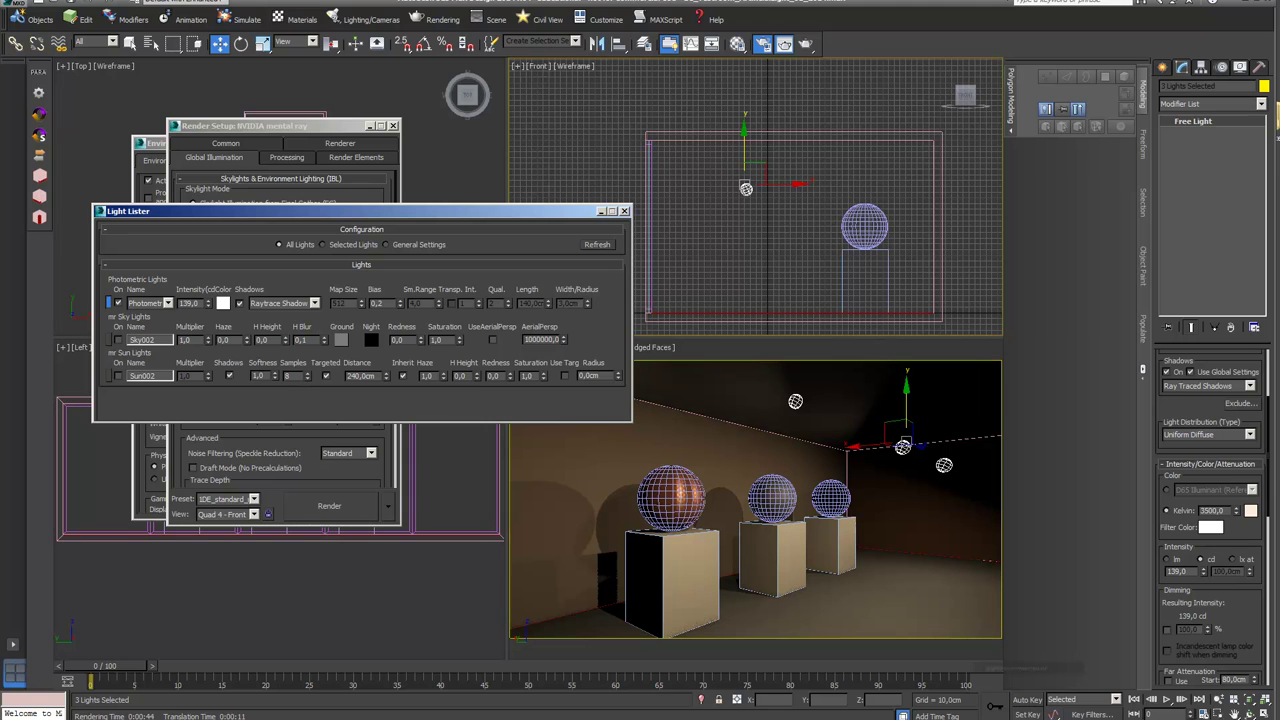
{"action": "left_click", "coordinate": [118, 303]}
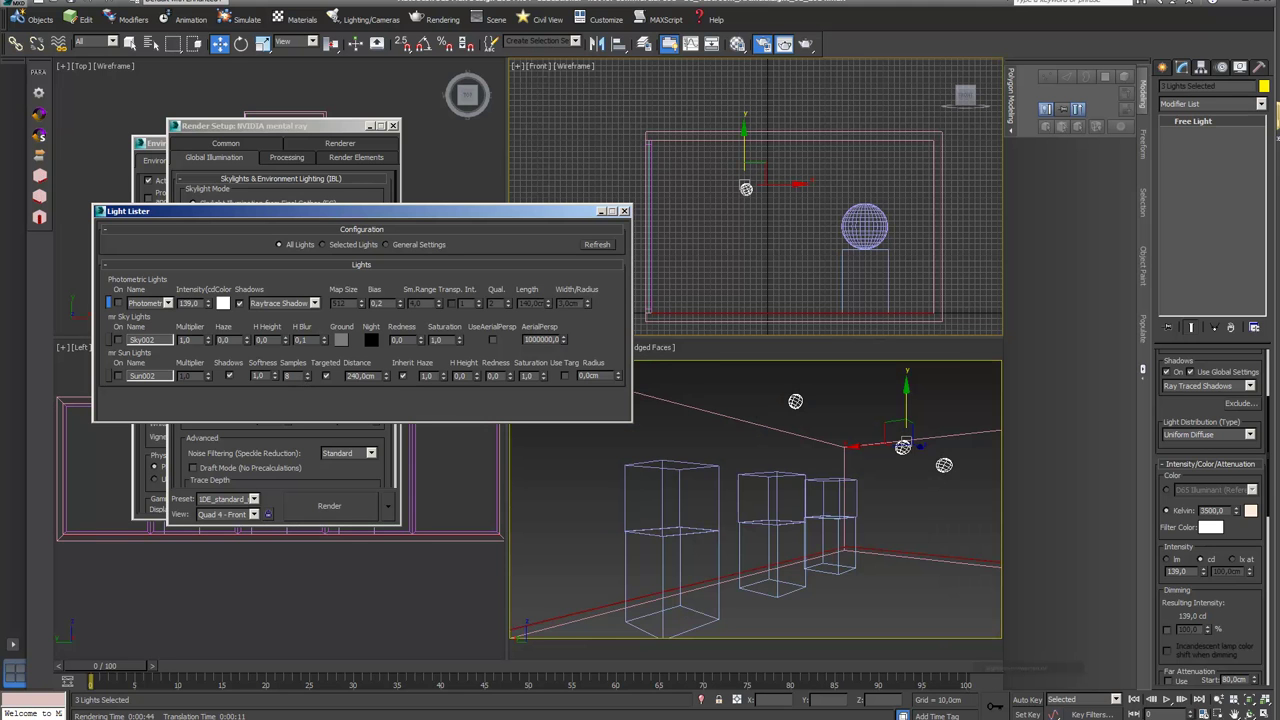
{"action": "key", "text": "Escape"}
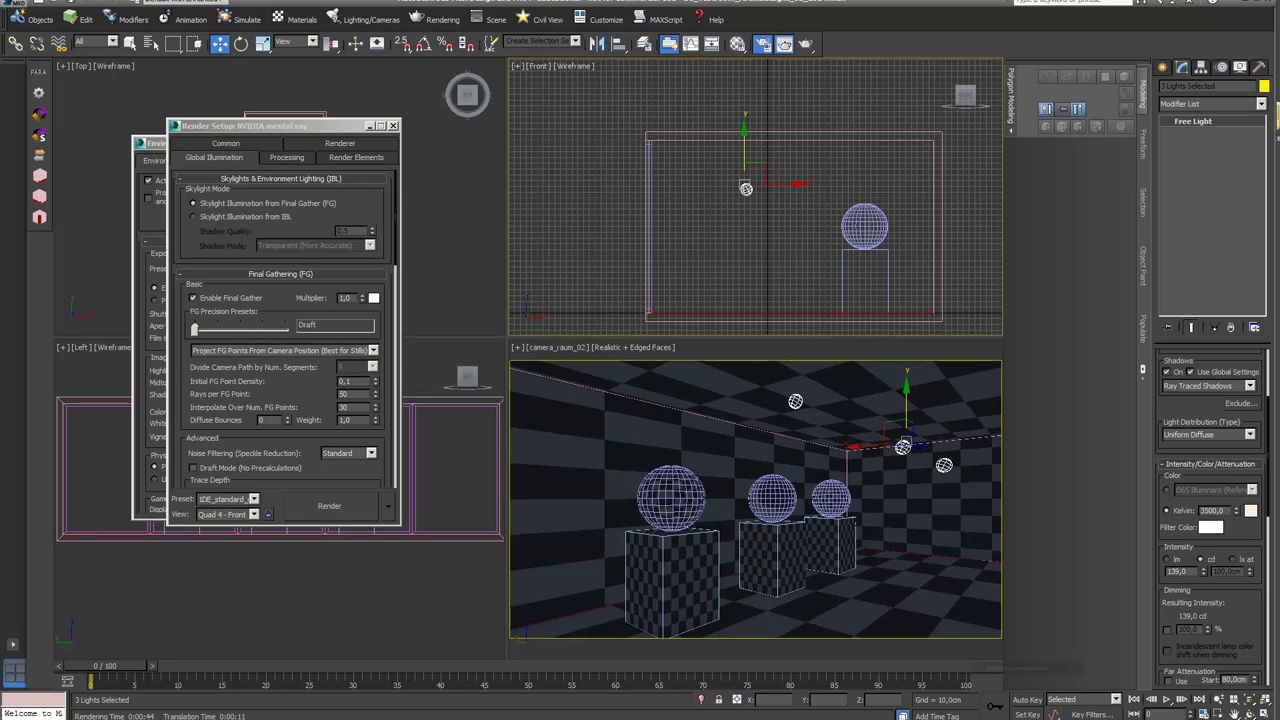
Step: Create a photometric Target Light in the front view, aimed from the room's upper area down towards the pedestals, about 167 cm from its target
{"action": "left_click_drag", "start_coordinate": [240, 128], "coordinate": [252, 368]}
{"action": "key", "text": "Delete"}
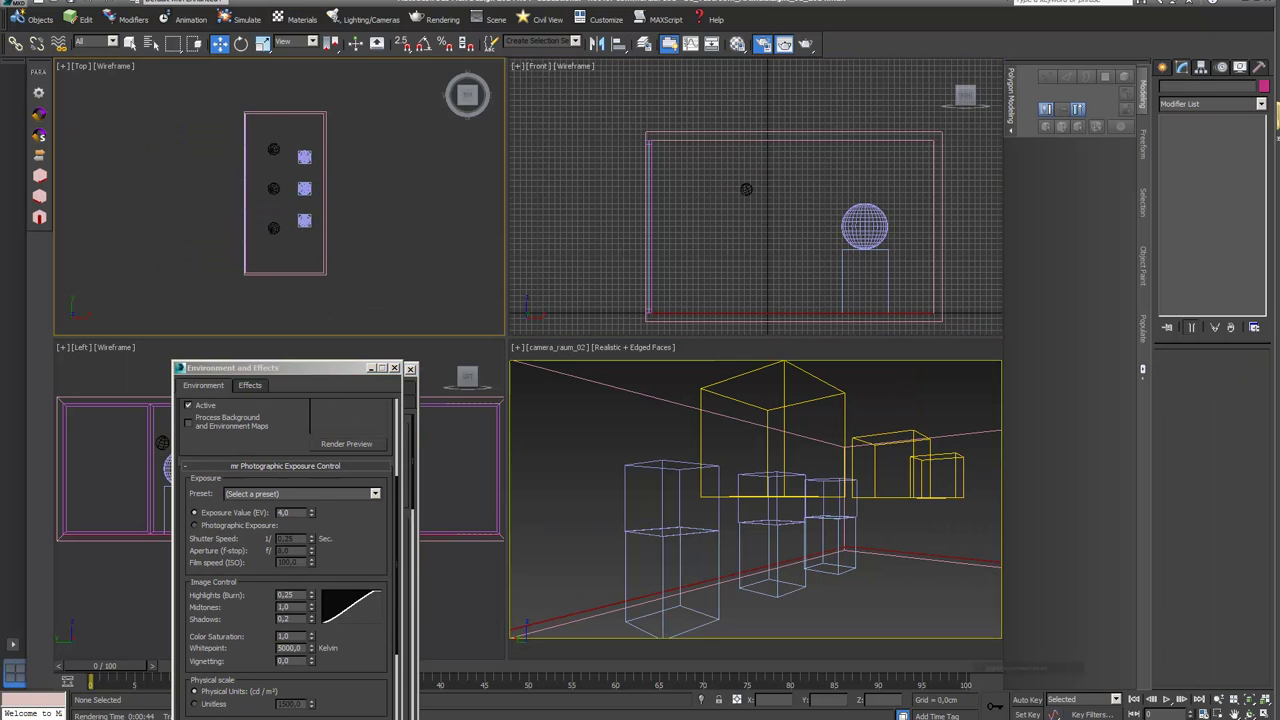
{"action": "scroll", "coordinate": [330, 175], "scroll_direction": "up", "scroll_amount": 2}
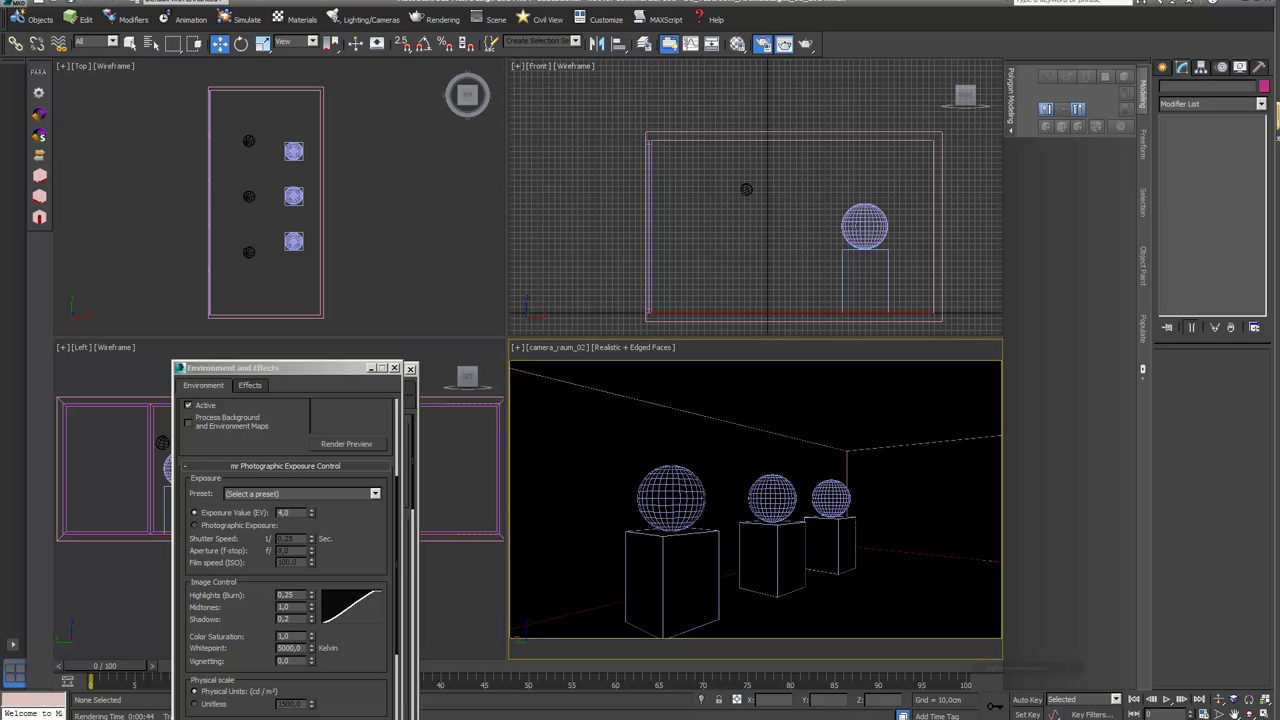
{"action": "left_click", "coordinate": [1163, 67]}
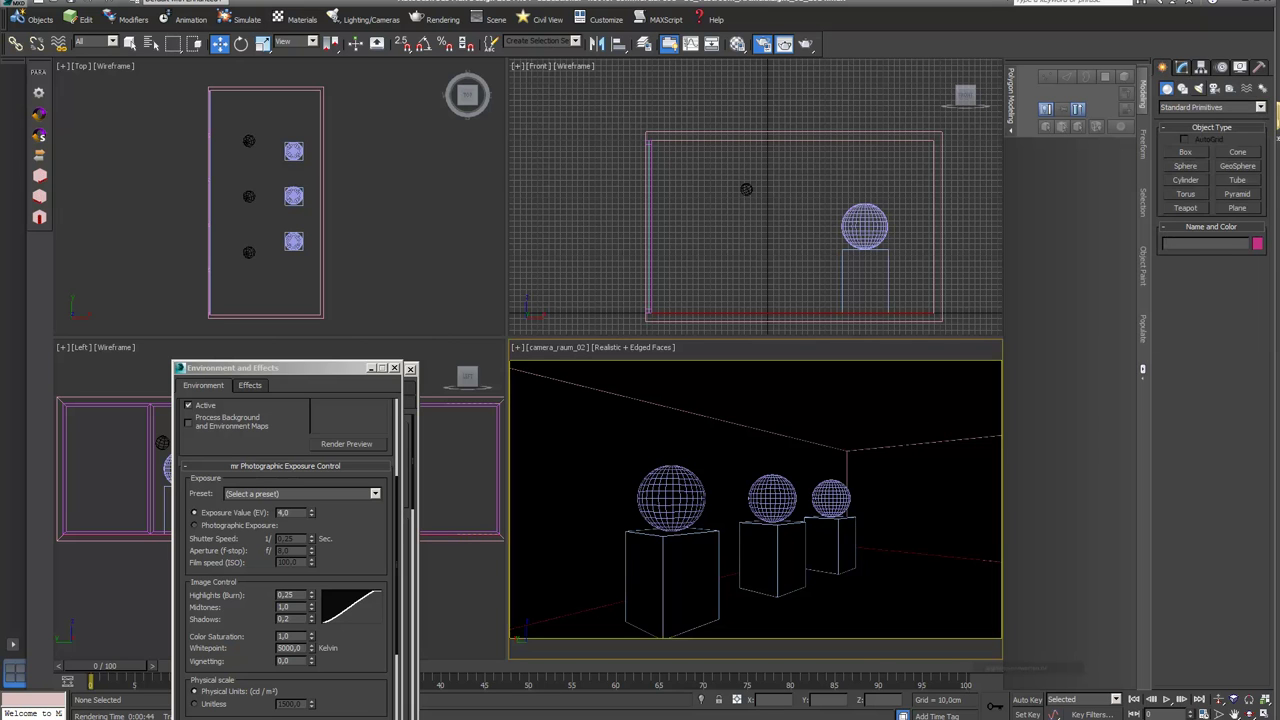
{"action": "left_click", "coordinate": [1199, 88]}
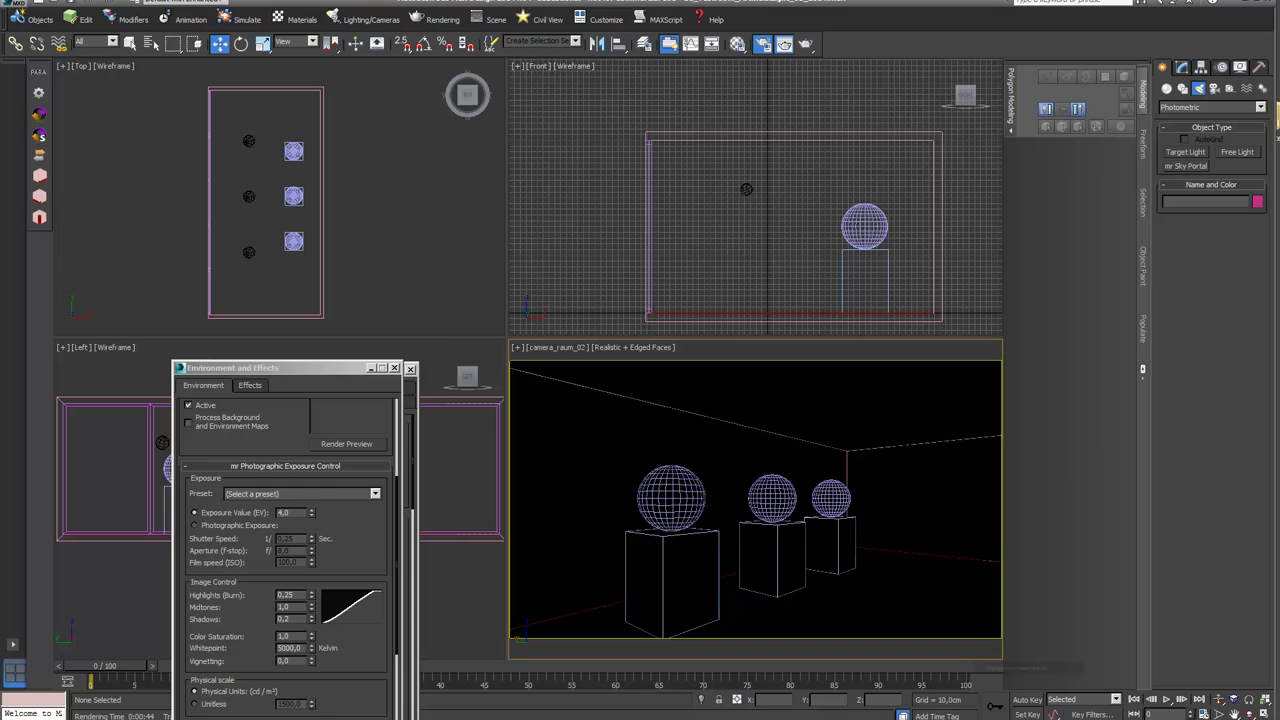
{"action": "left_click", "coordinate": [1210, 107]}
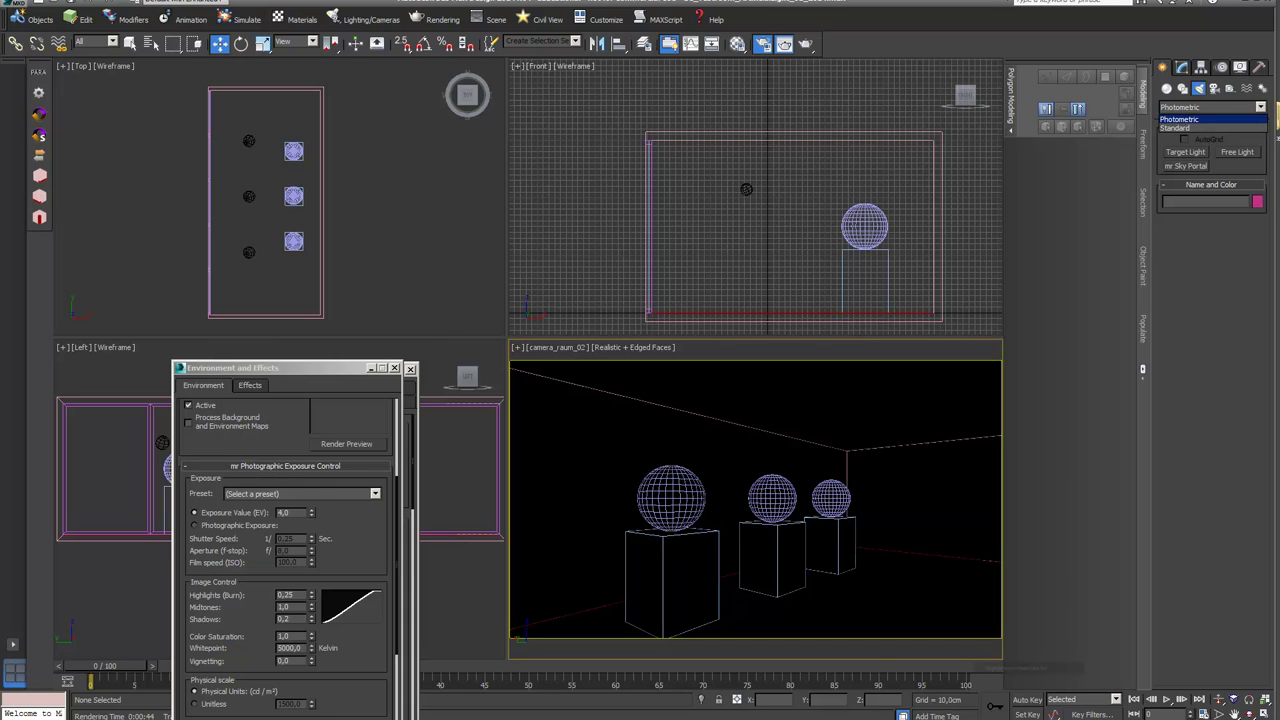
{"action": "left_click", "coordinate": [1179, 119]}
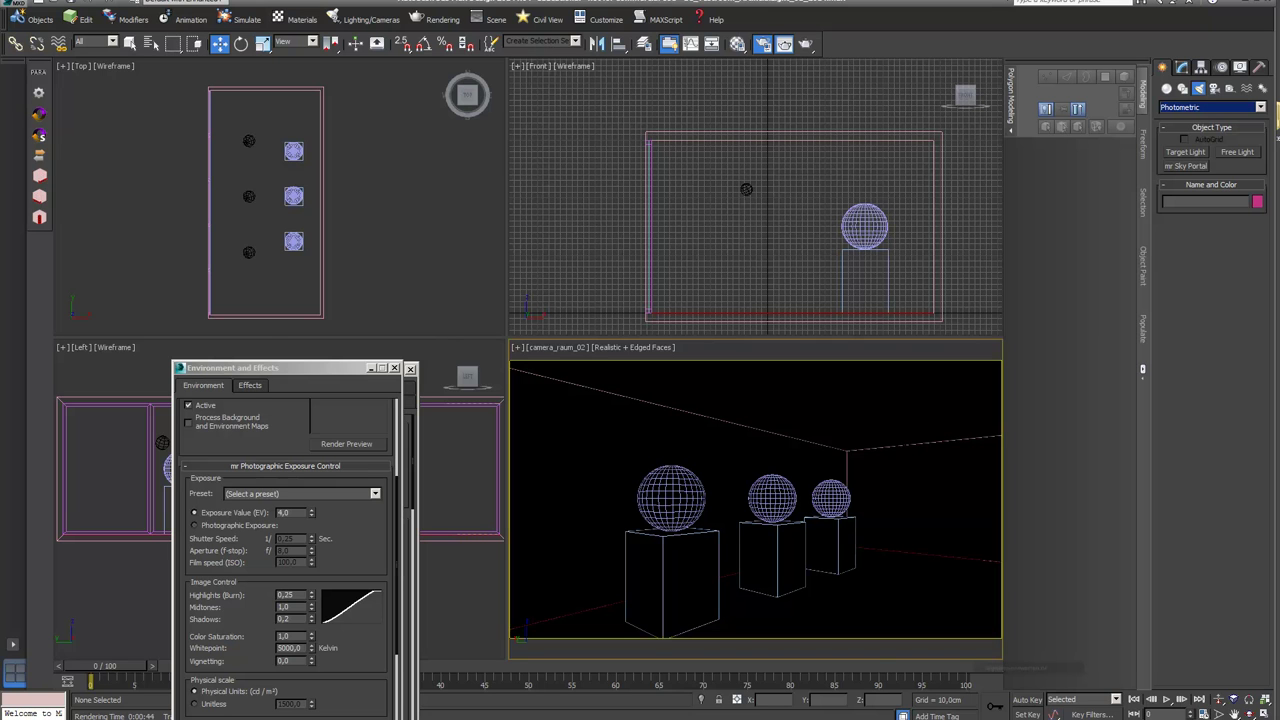
{"action": "left_click", "coordinate": [1186, 152]}
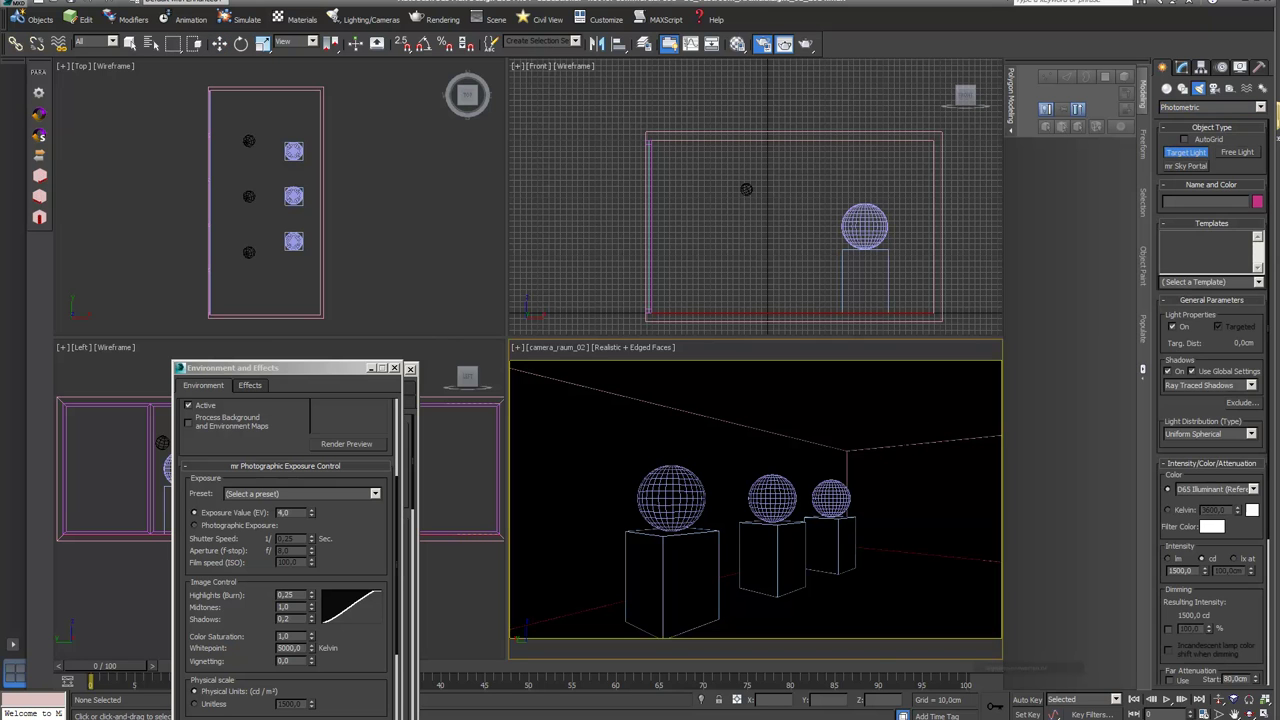
{"action": "left_click_drag", "start_coordinate": [720, 168], "coordinate": [781, 242]}
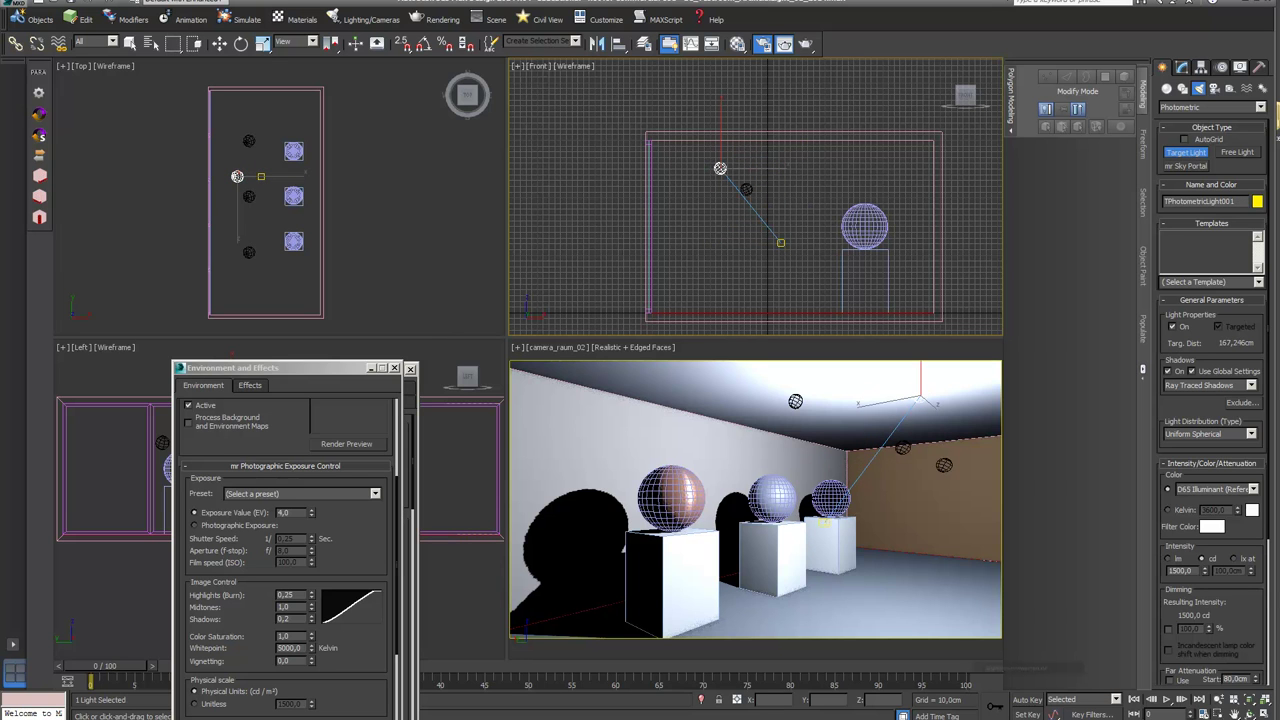
Step: Change the new target light's distribution type to Spotlight
{"action": "scroll", "coordinate": [1212, 400], "scroll_direction": "down", "scroll_amount": 3}
{"action": "scroll", "coordinate": [1212, 400], "scroll_direction": "down", "scroll_amount": 1}
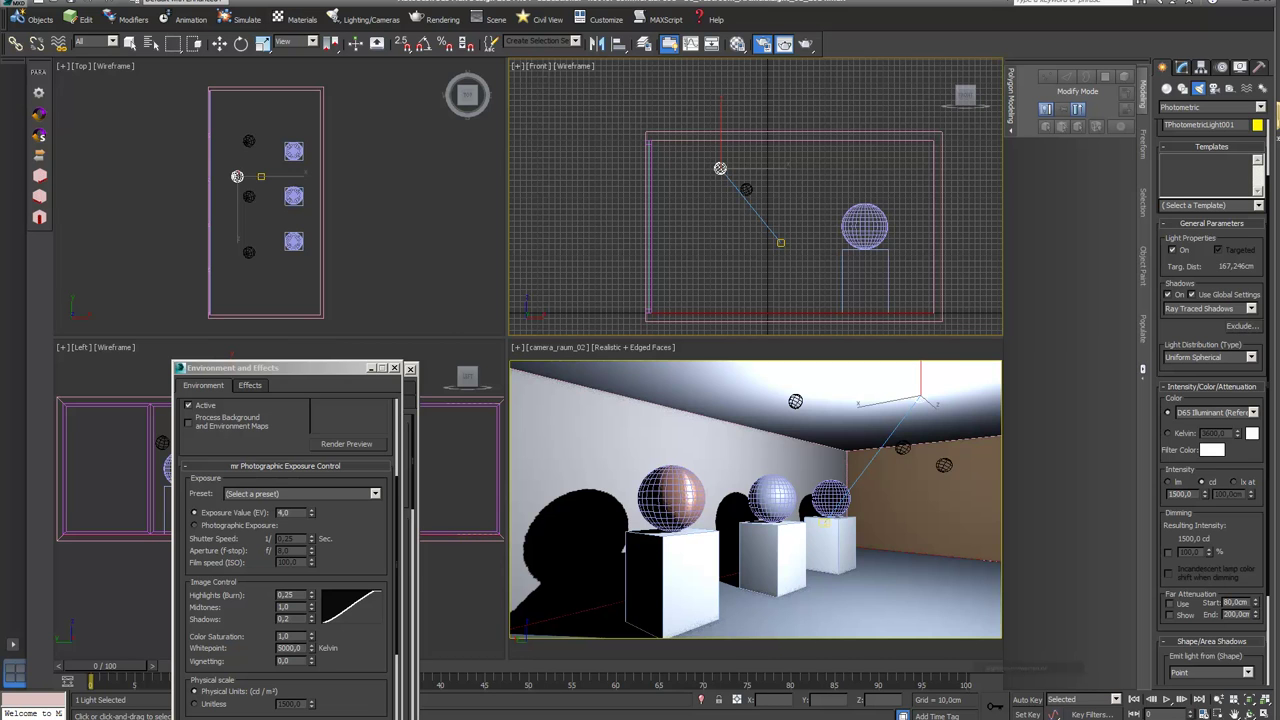
{"action": "left_click", "coordinate": [1210, 357]}
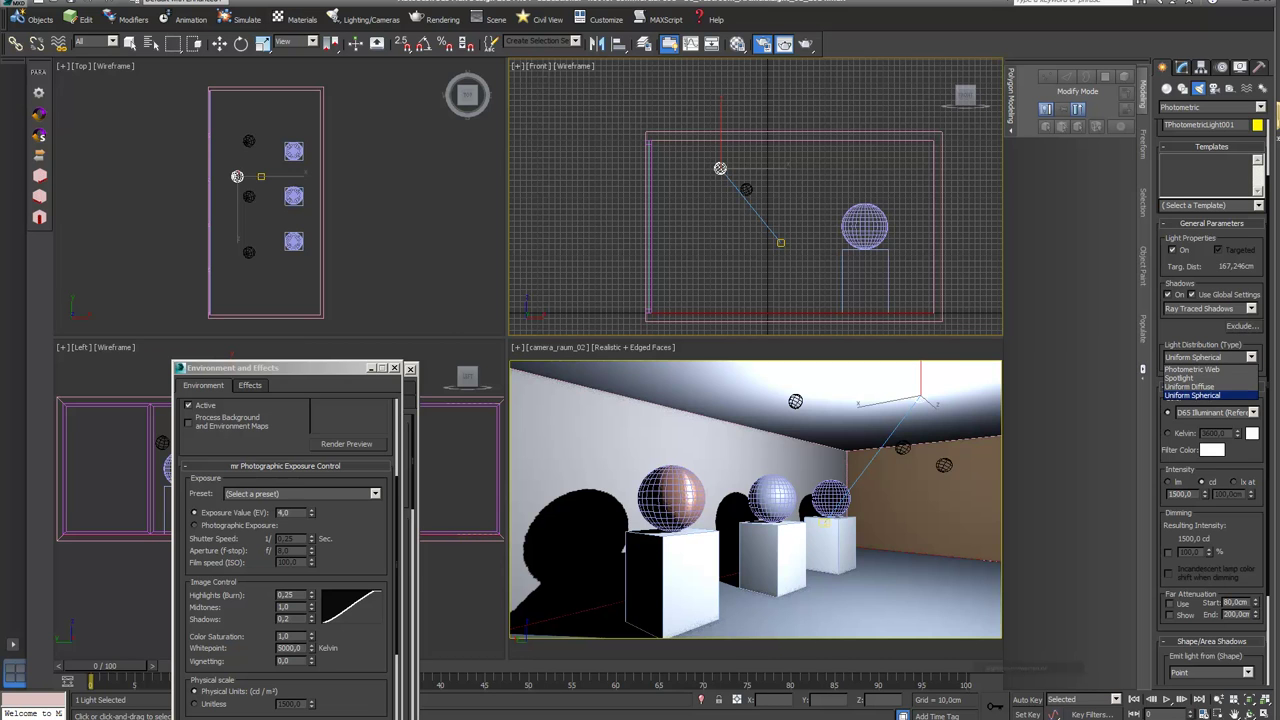
{"action": "left_click", "coordinate": [1188, 378]}
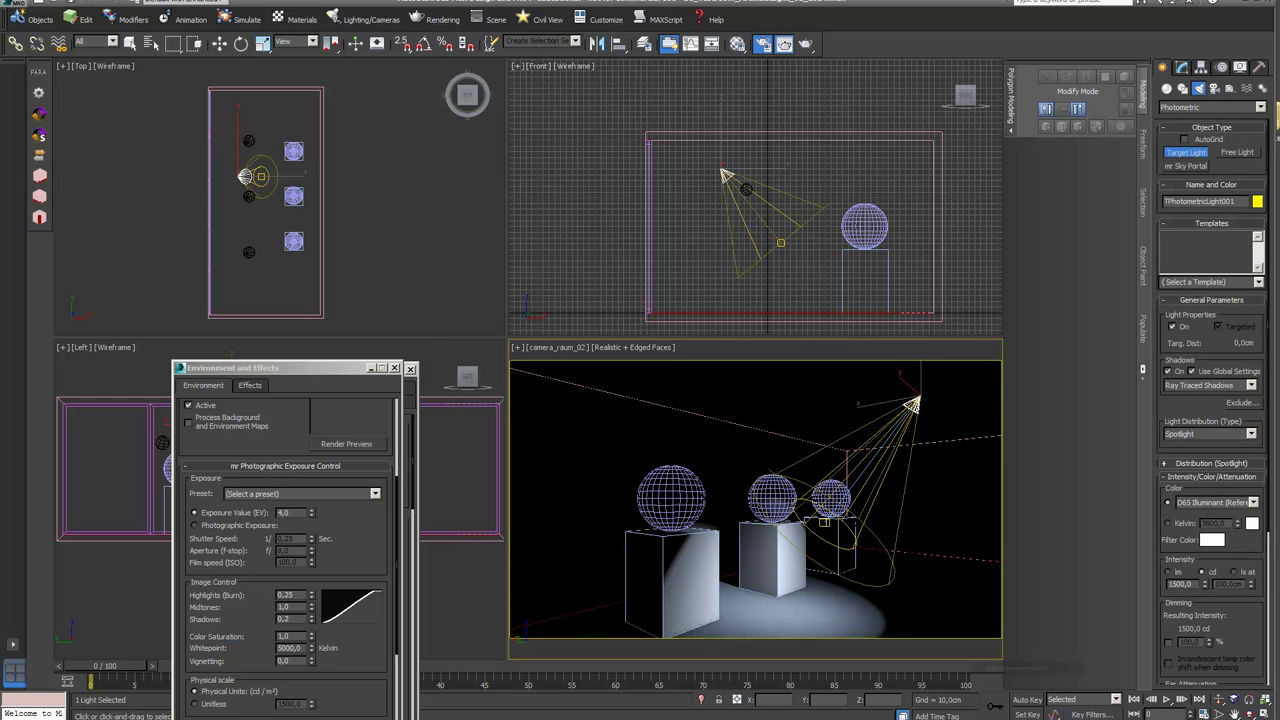
Step: Look through the spotlight's preset light colors and set its color by temperature to 2700 Kelvin instead
{"action": "left_click", "coordinate": [1253, 502]}
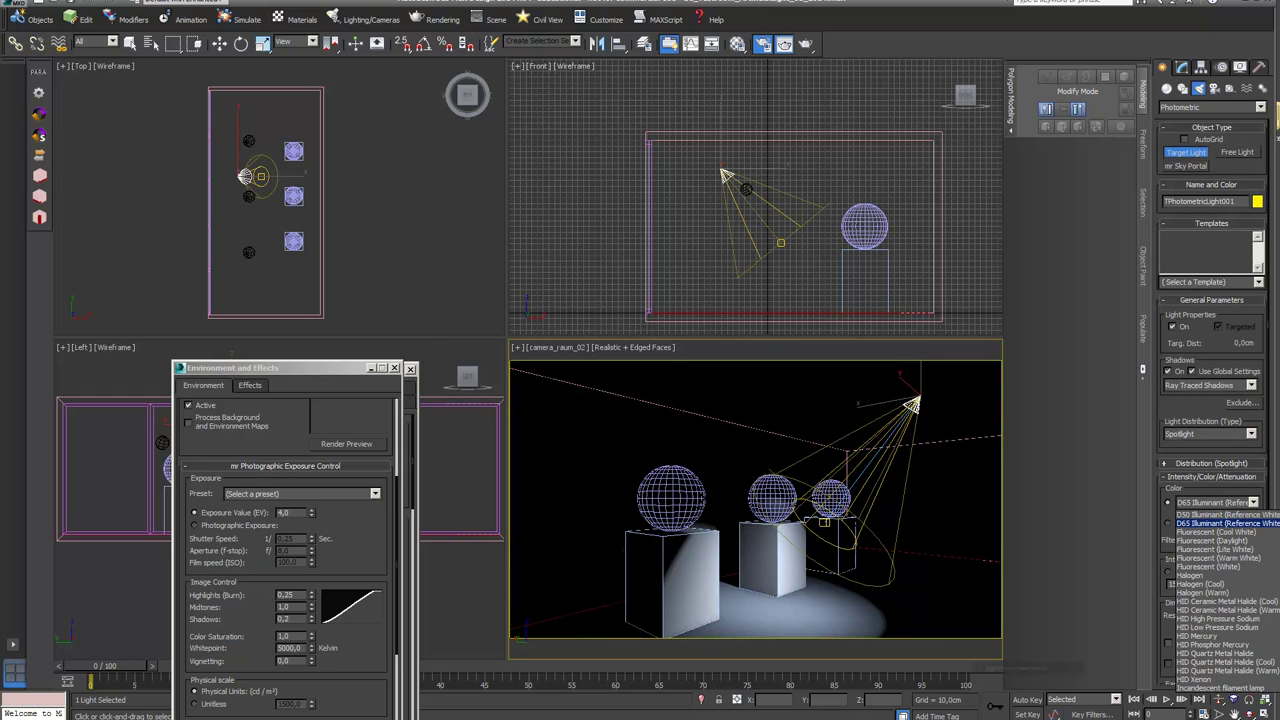
{"action": "left_click", "coordinate": [1225, 523]}
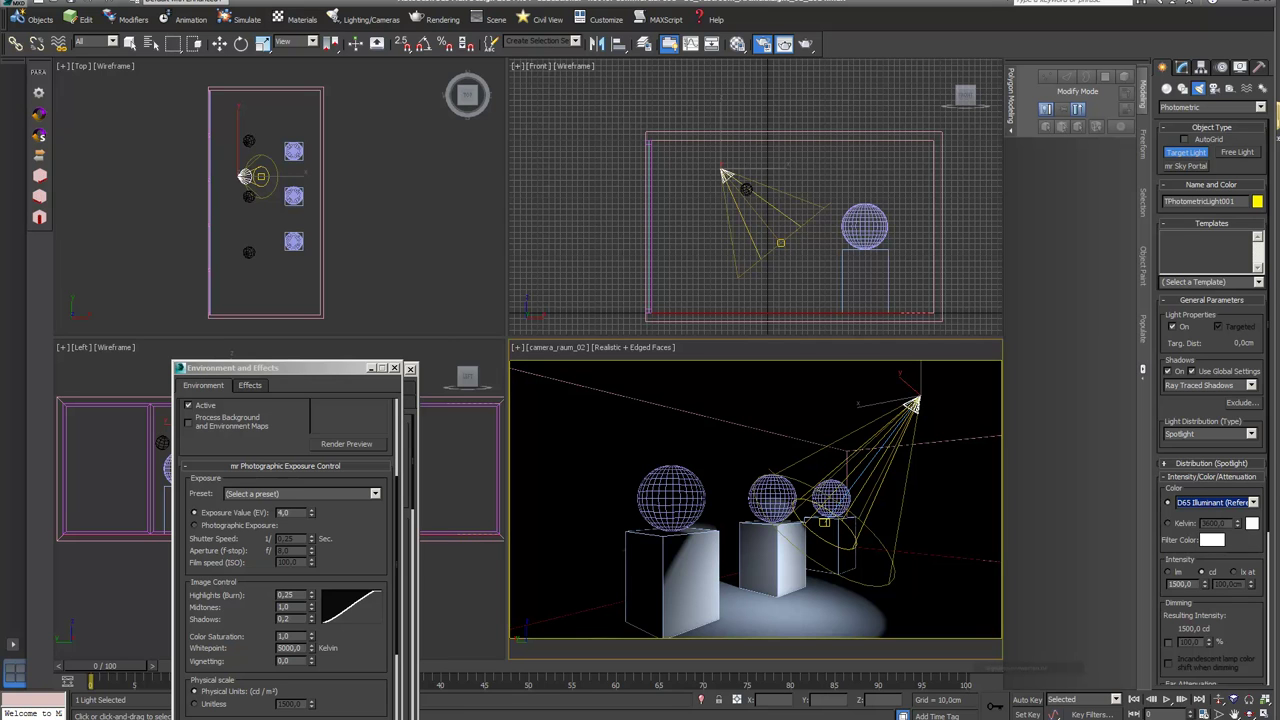
{"action": "left_click", "coordinate": [1253, 502]}
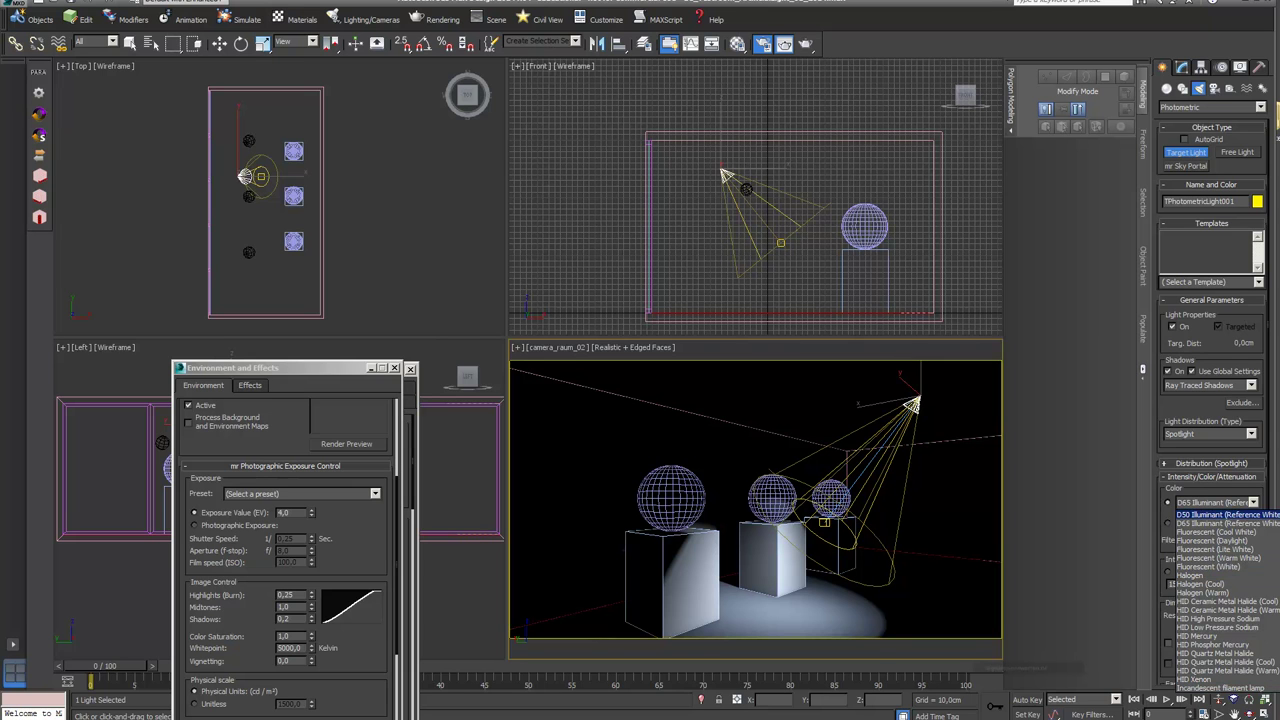
{"action": "left_click", "coordinate": [1225, 515]}
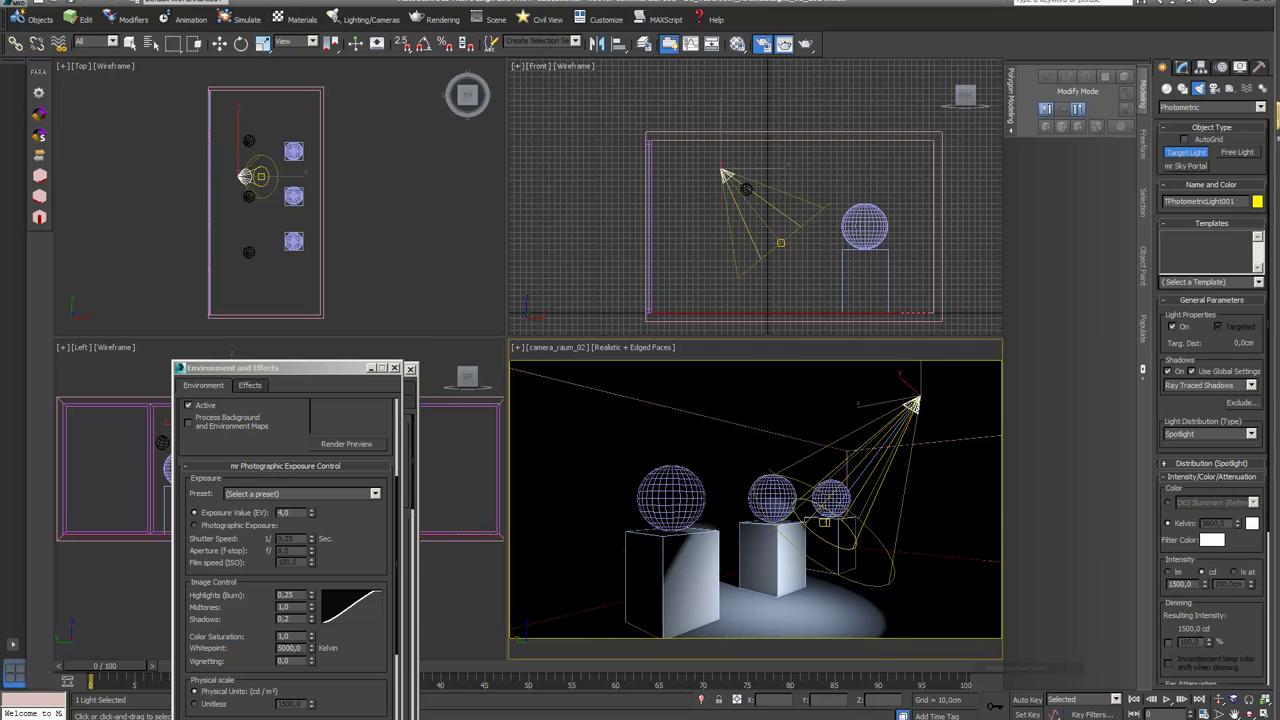
{"action": "left_click", "coordinate": [1169, 523]}
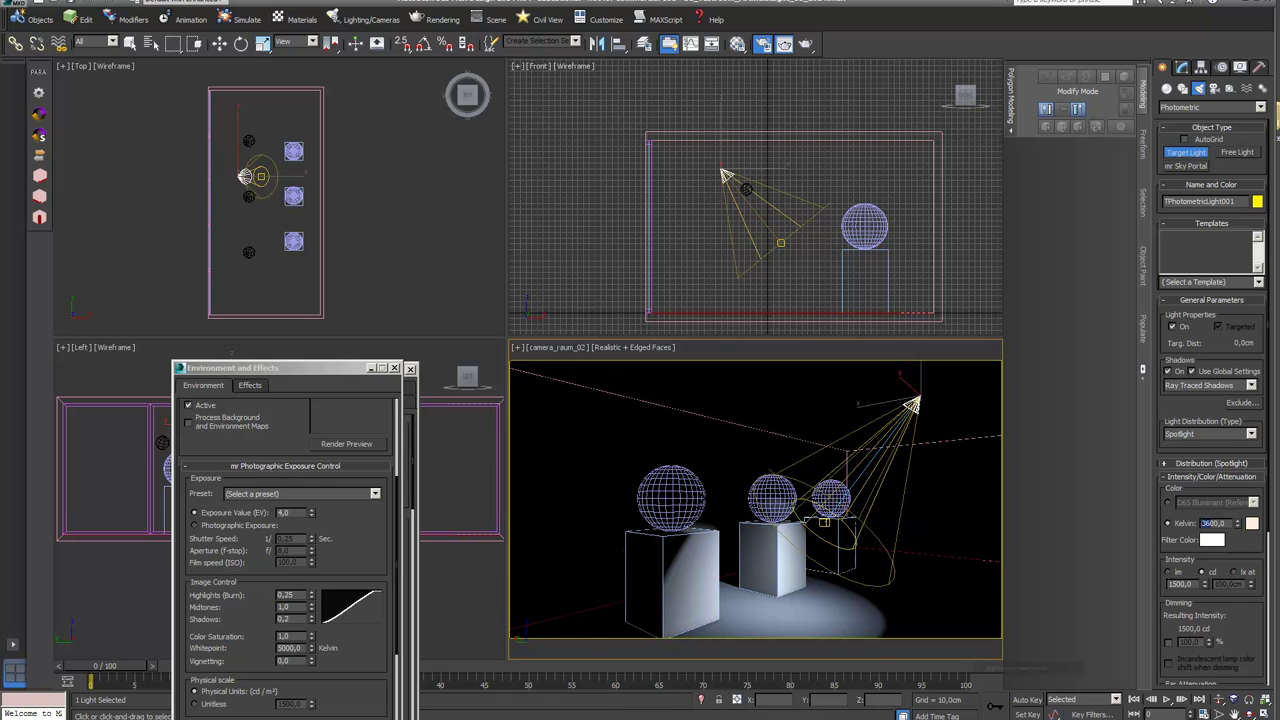
{"action": "double_click", "coordinate": [1205, 523]}
{"action": "type", "text": "2700"}
{"action": "key", "text": "Return"}
{"action": "double_click", "coordinate": [1214, 523]}
Step: Move the spotlight's target onto the copper sphere nearest the camera and shift the light back to line up with that sphere
{"action": "left_click_drag", "start_coordinate": [232, 367], "coordinate": [246, 112]}
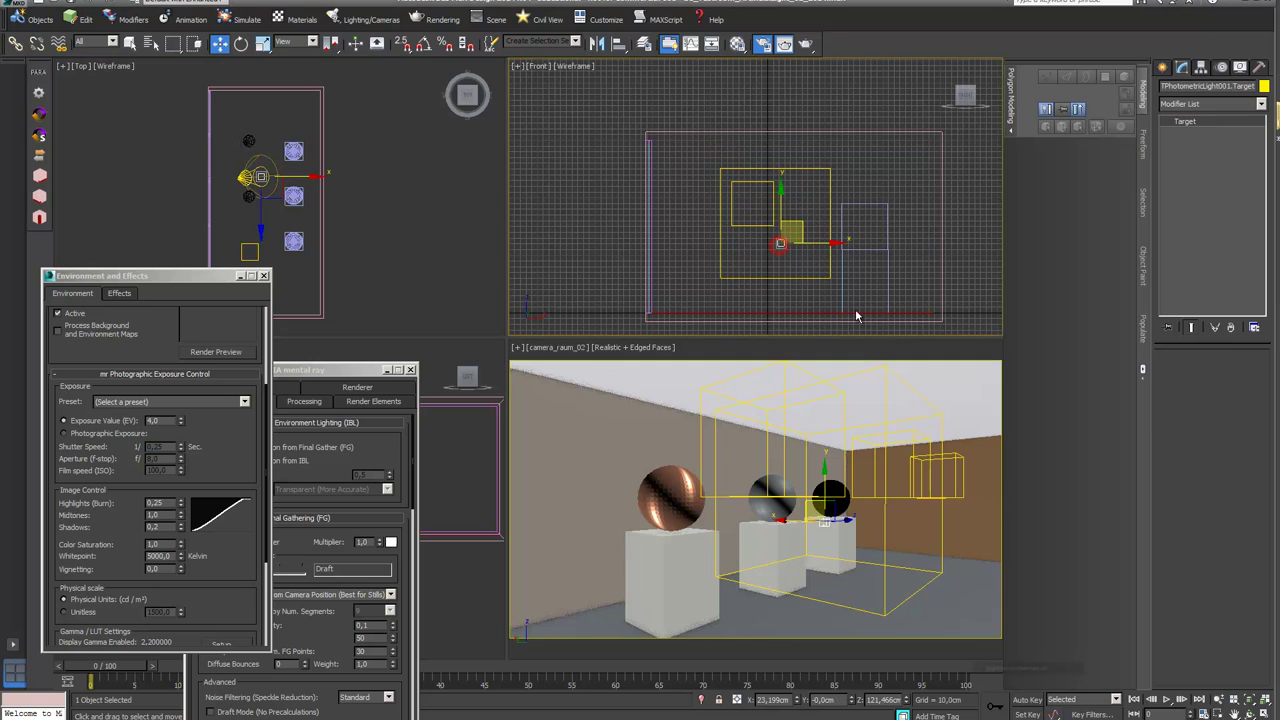
{"action": "left_click_drag", "start_coordinate": [801, 226], "coordinate": [801, 224]}
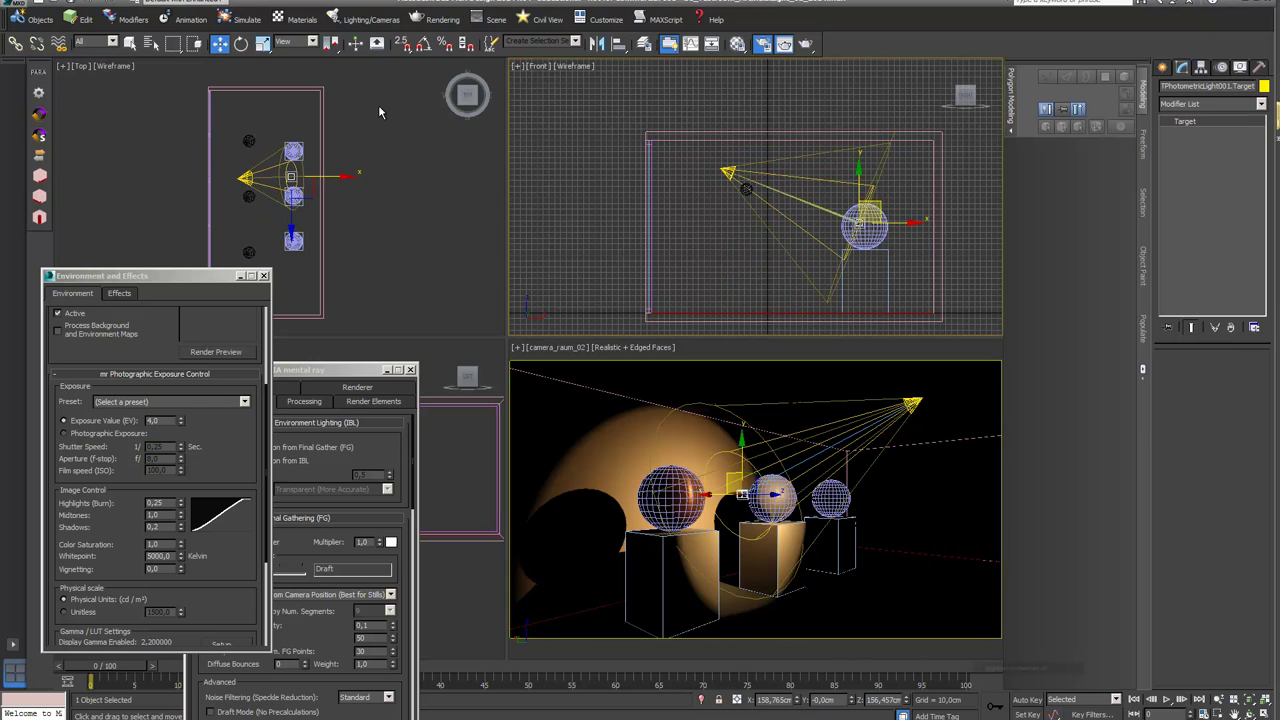
{"action": "scroll", "coordinate": [380, 142], "scroll_direction": "up", "scroll_amount": 3}
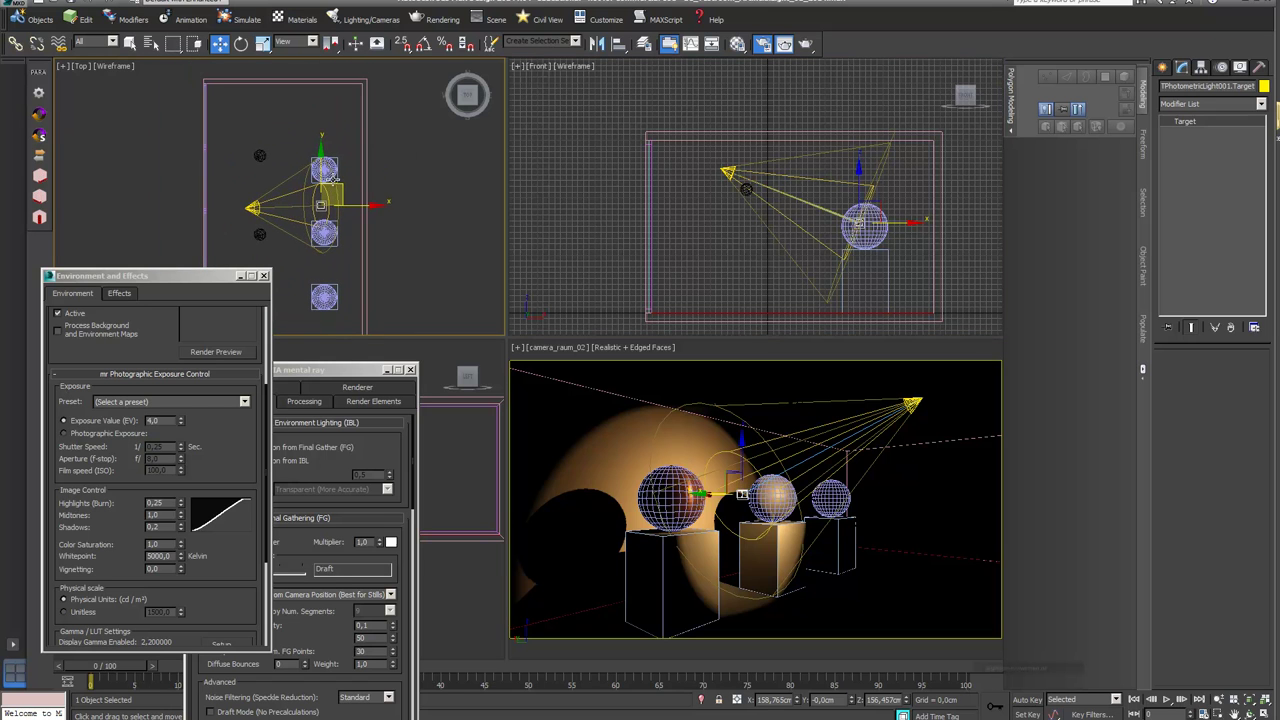
{"action": "left_click_drag", "start_coordinate": [332, 193], "coordinate": [332, 152]}
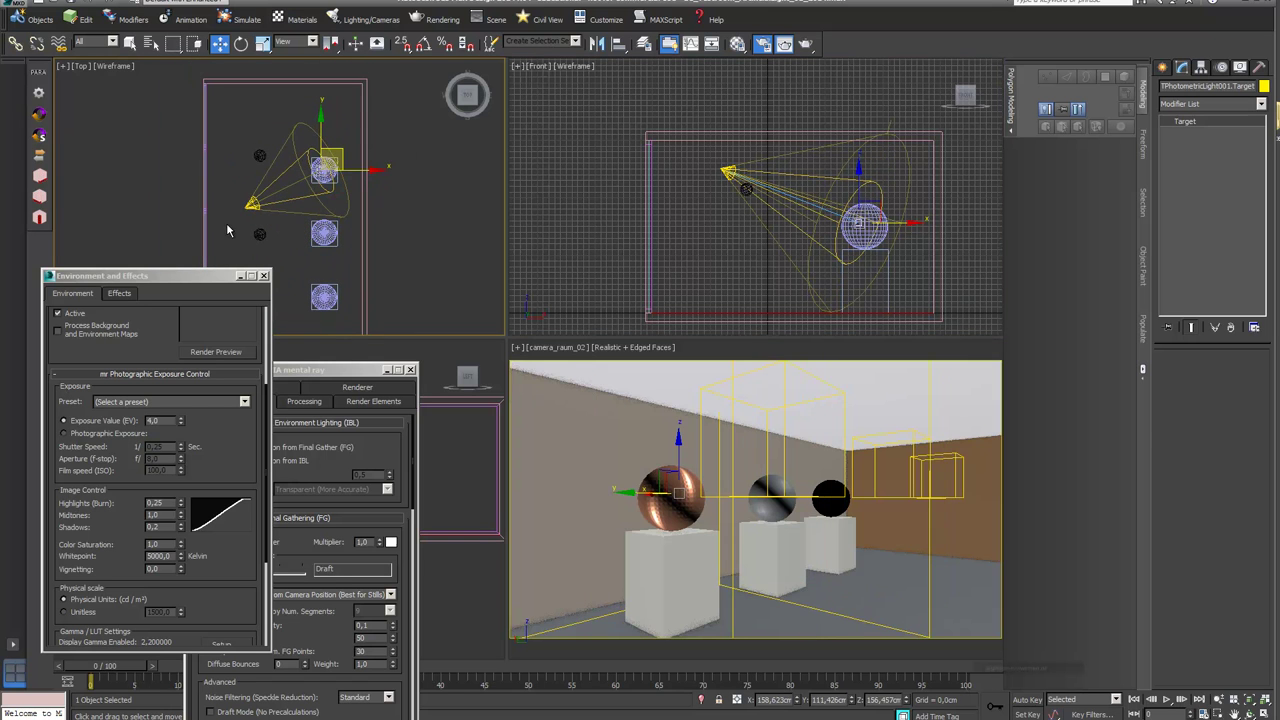
{"action": "left_click", "coordinate": [248, 203]}
{"action": "left_click_drag", "start_coordinate": [250, 201], "coordinate": [242, 173]}
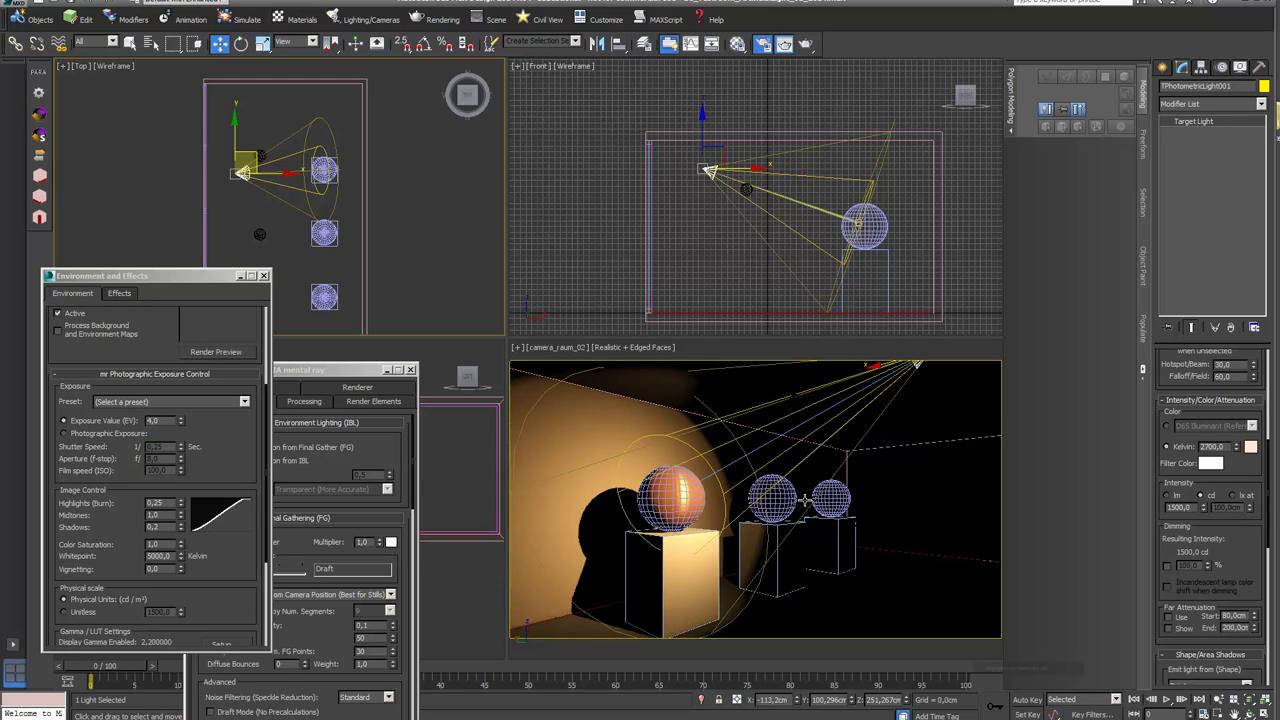
Step: Try a whitepoint of 2700 Kelvin in the mr Photographic Exposure Control to match the spotlight's color
{"action": "left_click_drag", "start_coordinate": [222, 270], "coordinate": [310, 168]}
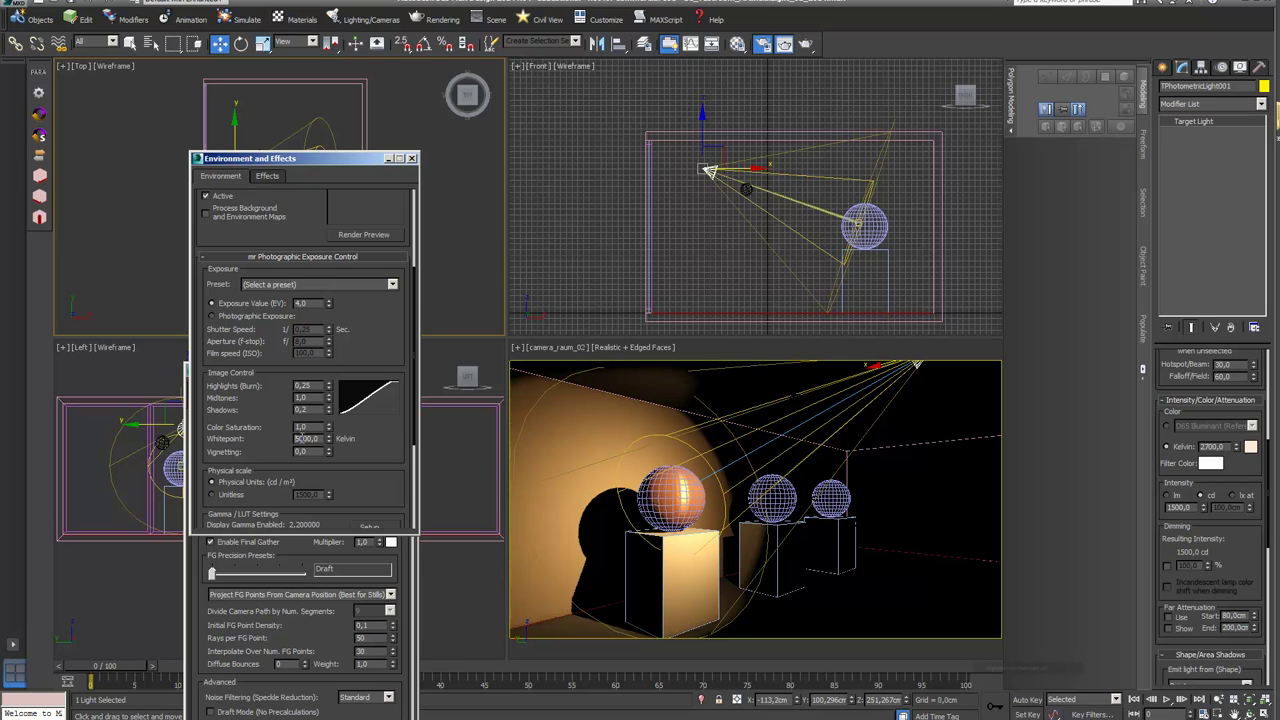
{"action": "double_click", "coordinate": [297, 438]}
{"action": "type", "text": "2300"}
{"action": "key", "text": "Return"}
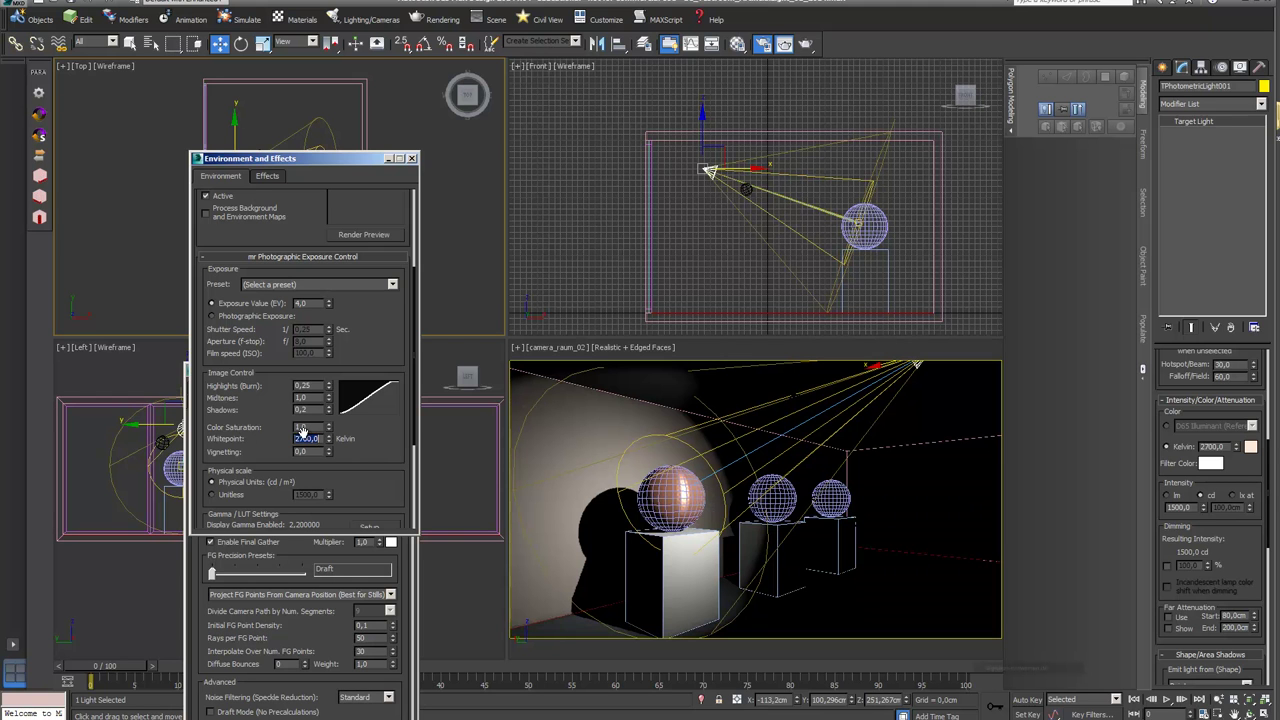
Step: Set the exposure control's whitepoint to 4000 Kelvin and move the environment settings out of the way
{"action": "left_click", "coordinate": [302, 437]}
{"action": "left_click_drag", "start_coordinate": [302, 437], "coordinate": [242, 437]}
{"action": "type", "text": "4000"}
{"action": "key", "text": "Return"}
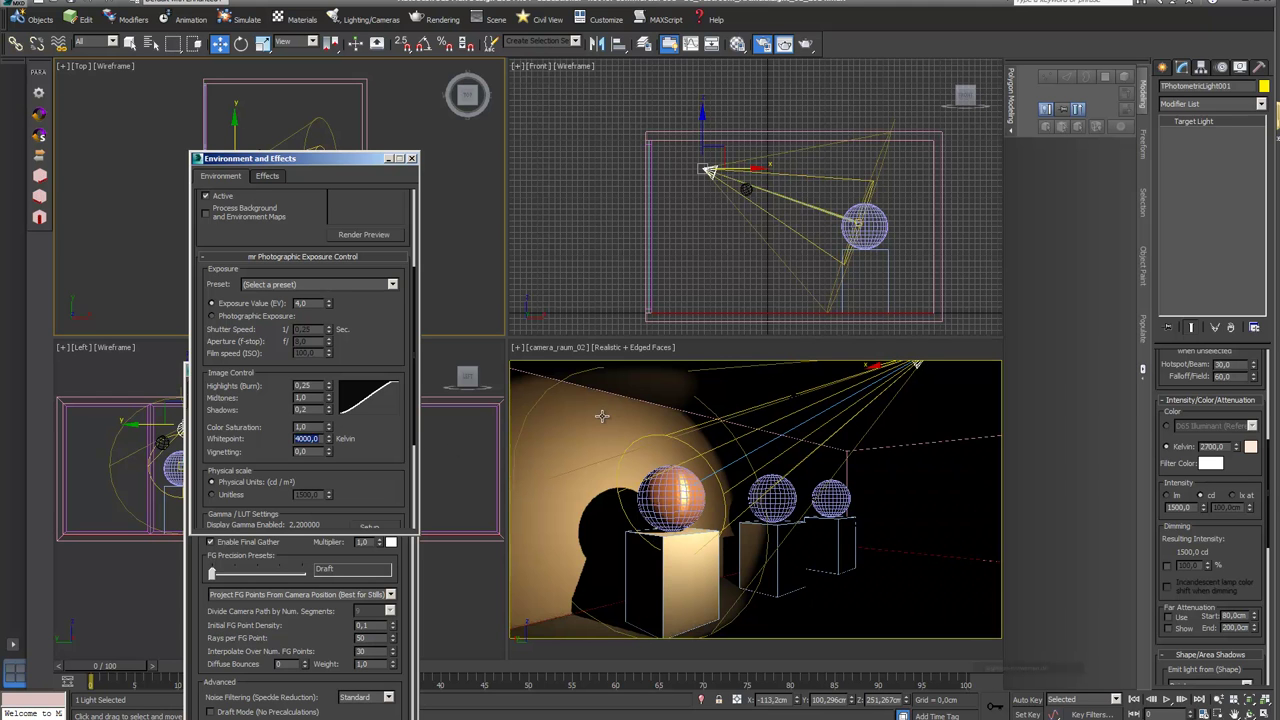
{"action": "left_click_drag", "start_coordinate": [354, 172], "coordinate": [237, 556]}
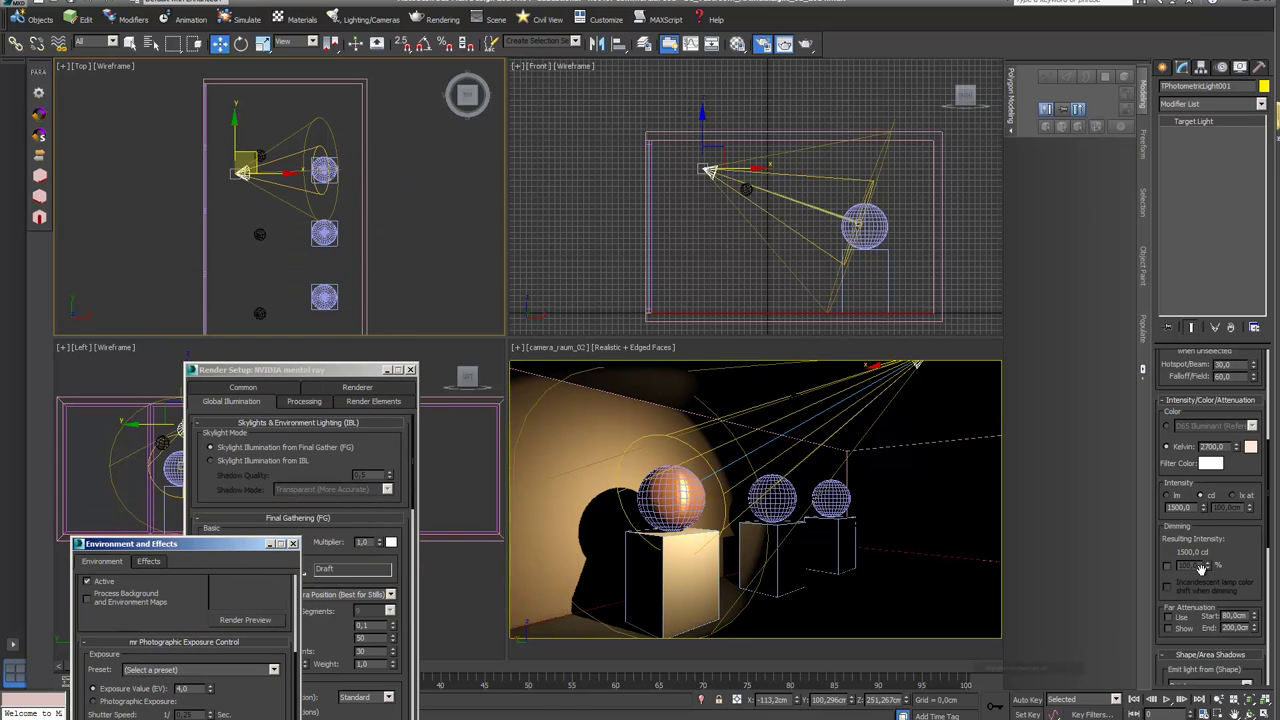
Step: Adjust the spotlight's Hotspot/Beam angle up and down, ending at 32
{"action": "left_click_drag", "start_coordinate": [1246, 476], "coordinate": [1243, 579]}
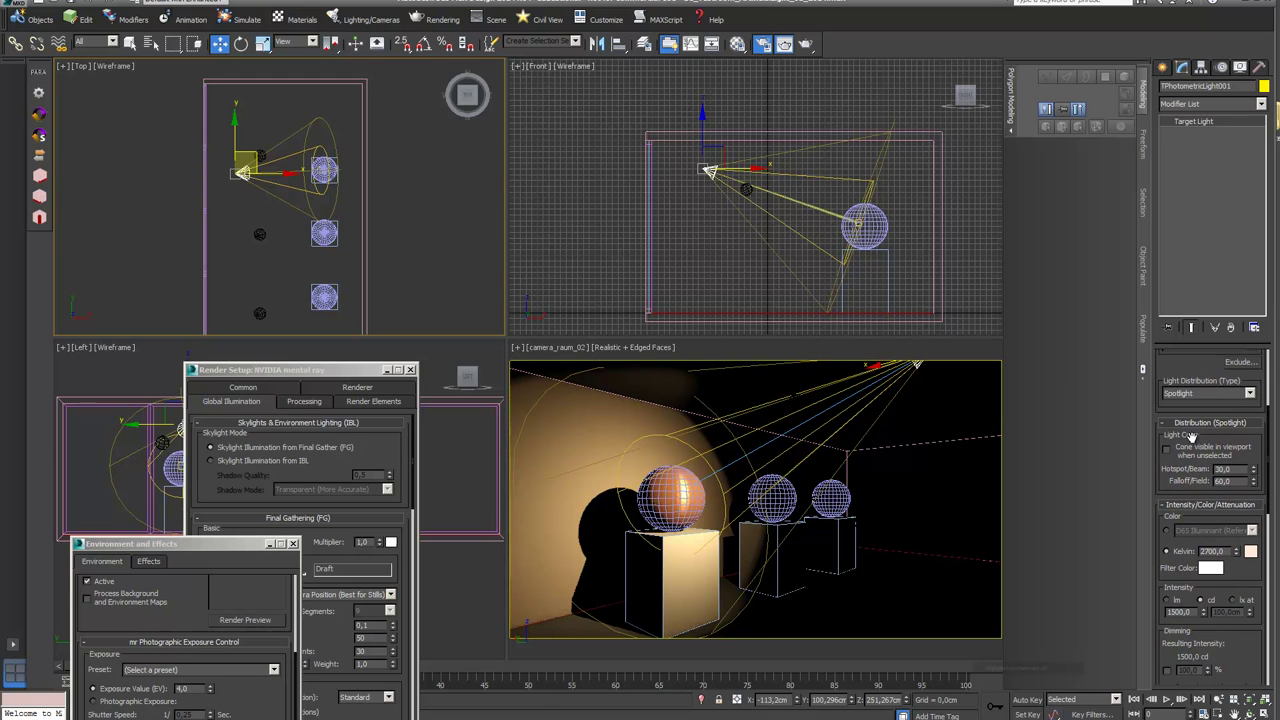
{"action": "left_click_drag", "start_coordinate": [1192, 437], "coordinate": [1200, 457]}
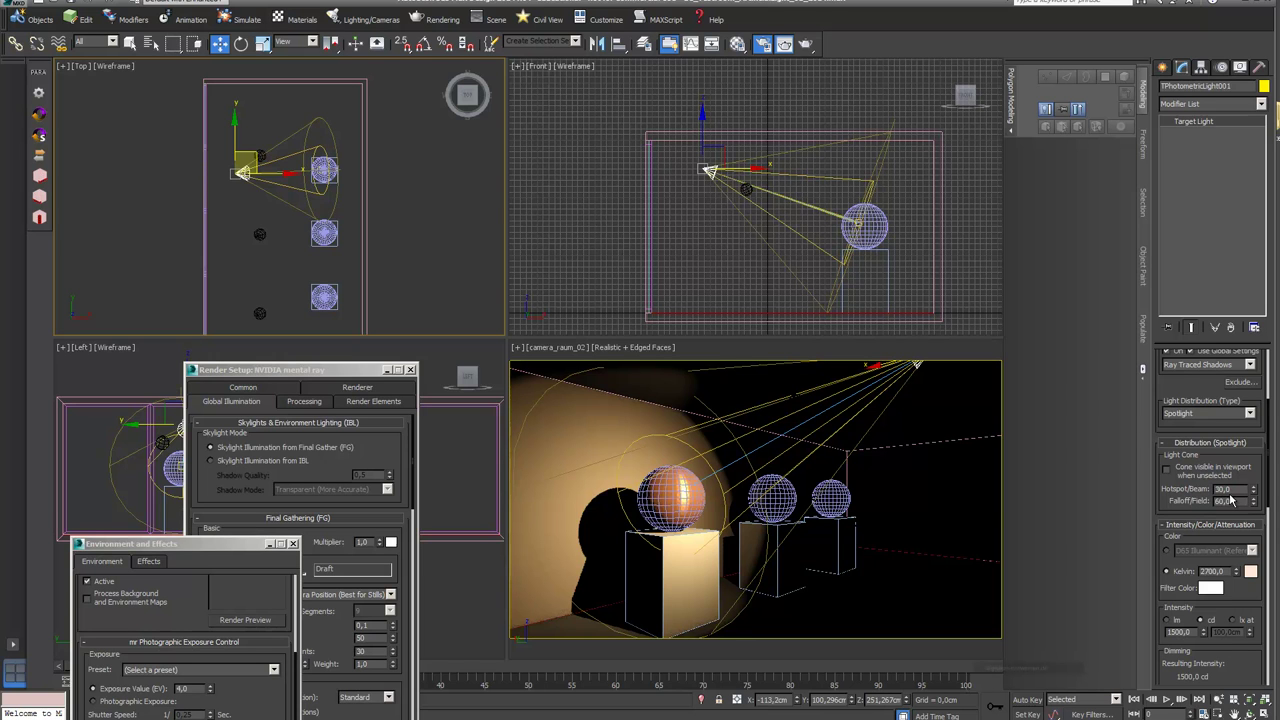
{"action": "left_click", "coordinate": [1254, 488]}
{"action": "left_click", "coordinate": [1254, 491]}
{"action": "left_click", "coordinate": [1254, 491]}
{"action": "left_click", "coordinate": [1254, 491]}
{"action": "left_click", "coordinate": [1254, 488]}
{"action": "left_click", "coordinate": [1254, 488]}
{"action": "left_click", "coordinate": [1254, 488]}
{"action": "left_click", "coordinate": [1254, 488]}
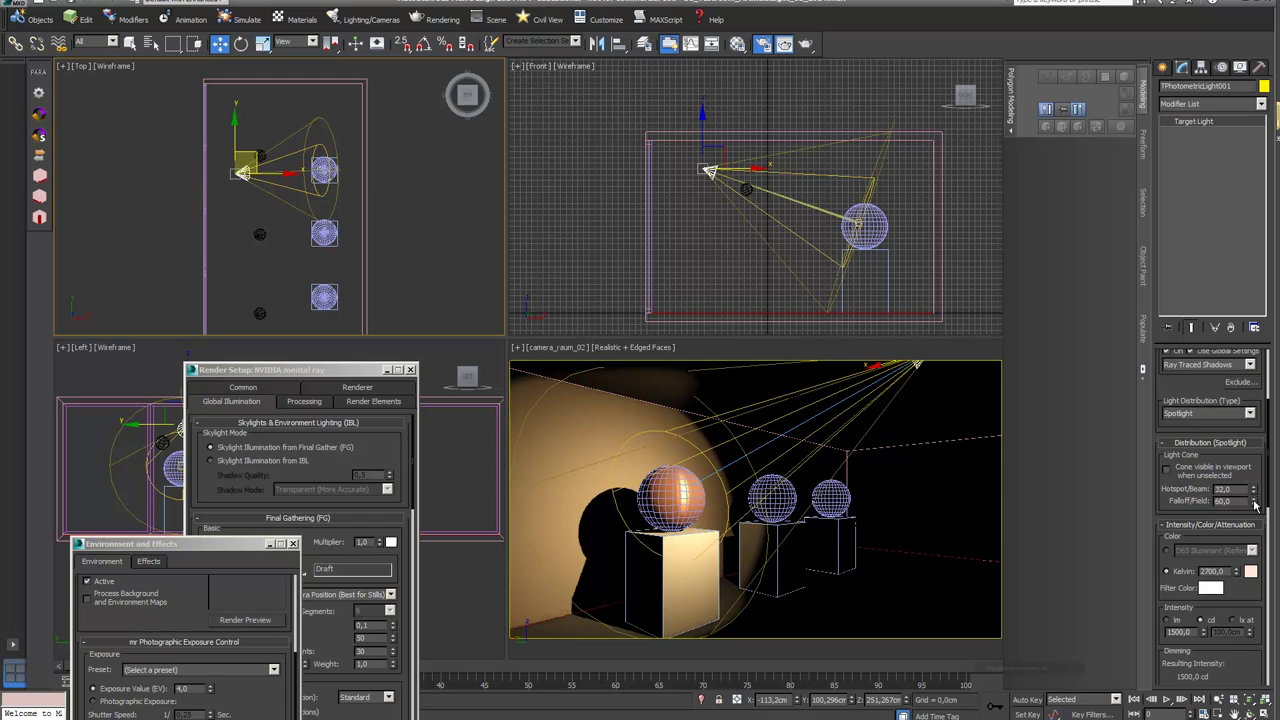
Step: Widen the spotlight's Falloff/Field to 85 for a soft edge, and then narrow it to 33 with a hotspot of 31
{"action": "left_click_drag", "start_coordinate": [1256, 502], "coordinate": [1252, 485]}
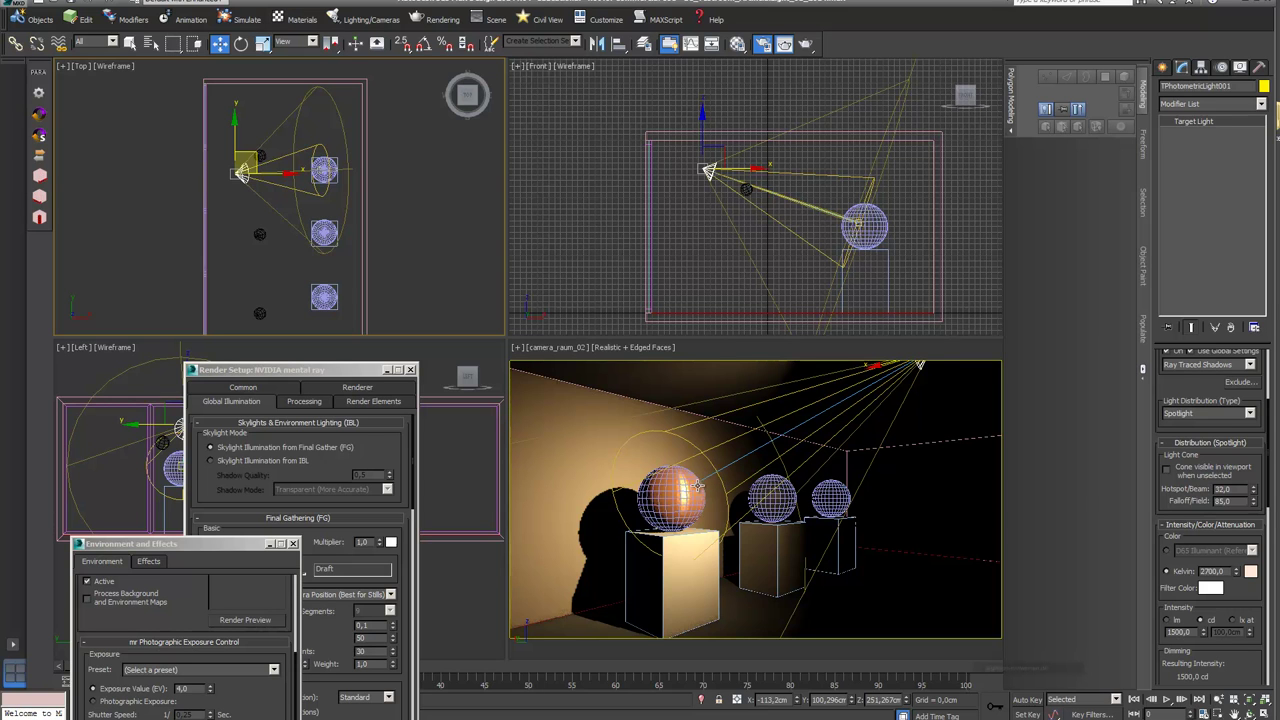
{"action": "left_click_drag", "start_coordinate": [1247, 498], "coordinate": [1253, 535]}
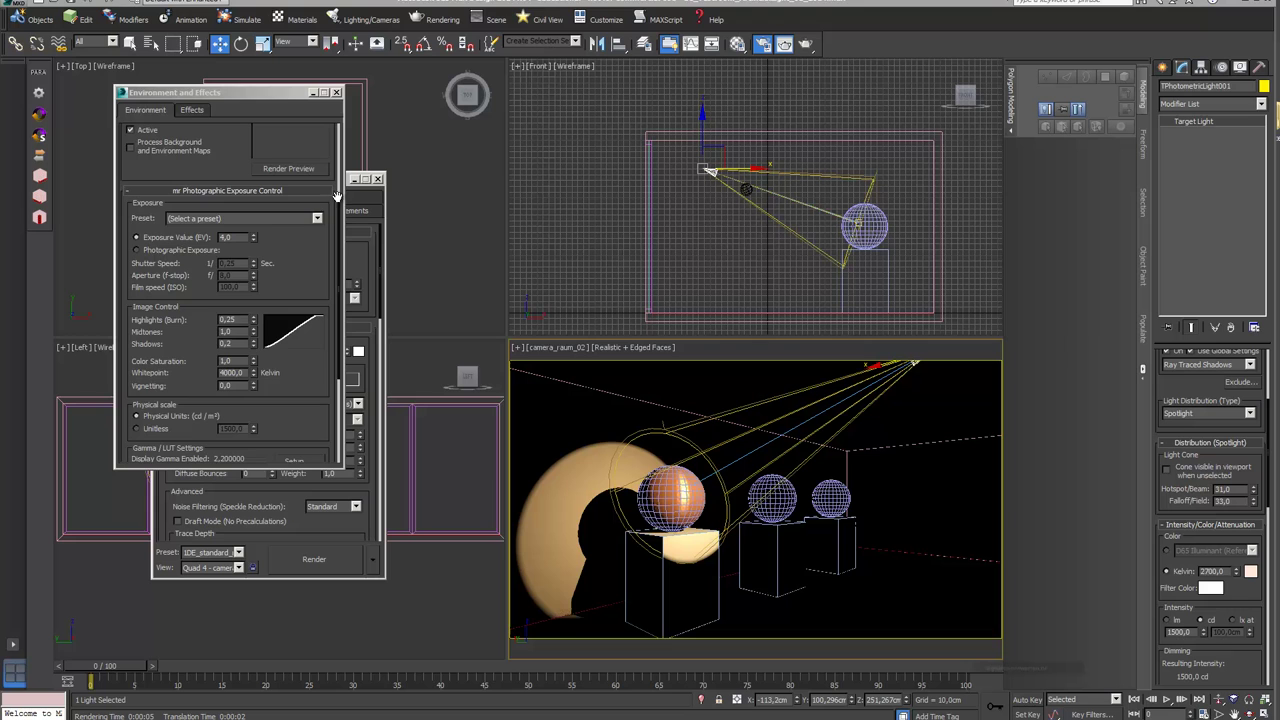
Step: Set the Exposure Value (EV) to 3 with the help of an exposure preview, and render the camera view
{"action": "left_click_drag", "start_coordinate": [336, 197], "coordinate": [307, 406]}
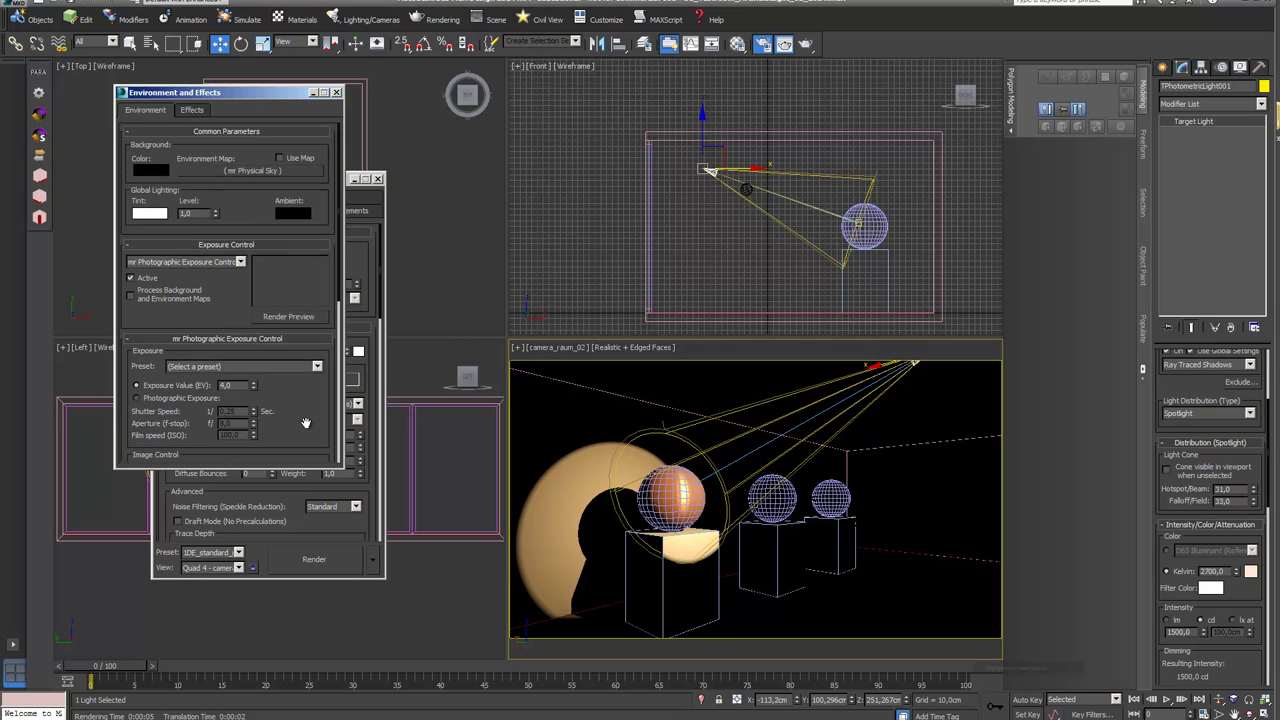
{"action": "left_click", "coordinate": [309, 315]}
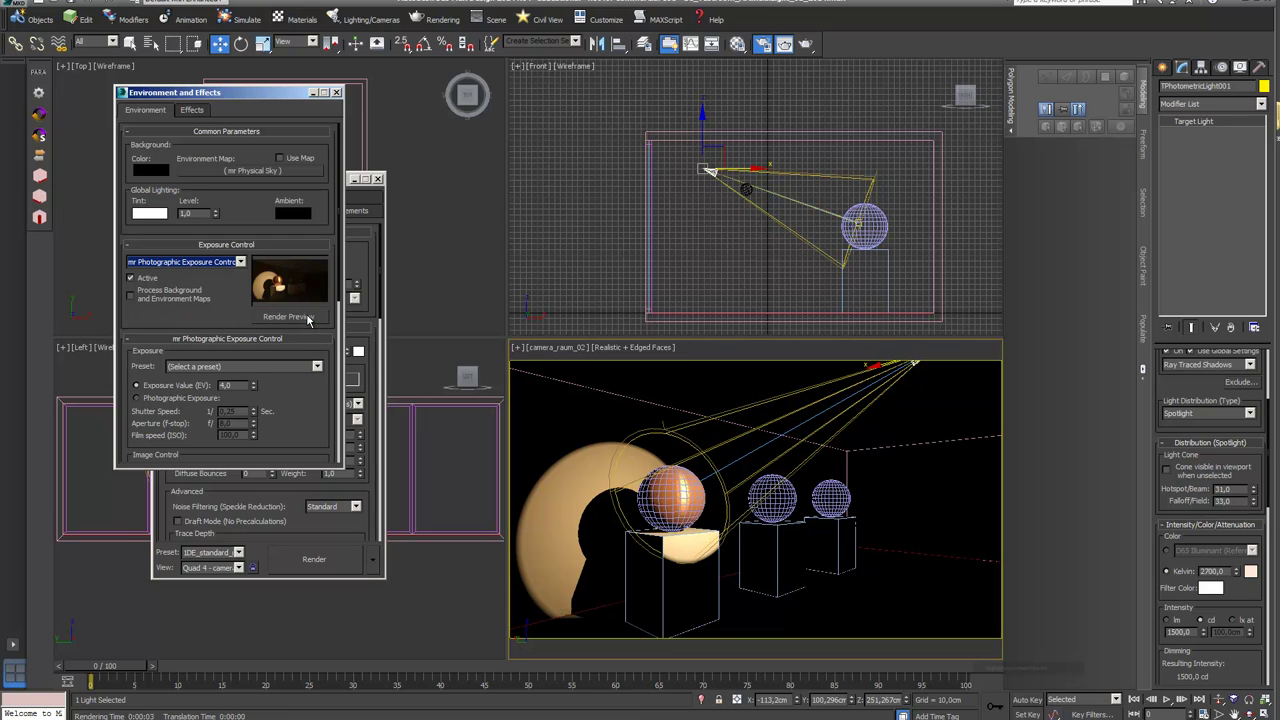
{"action": "left_click", "coordinate": [240, 387]}
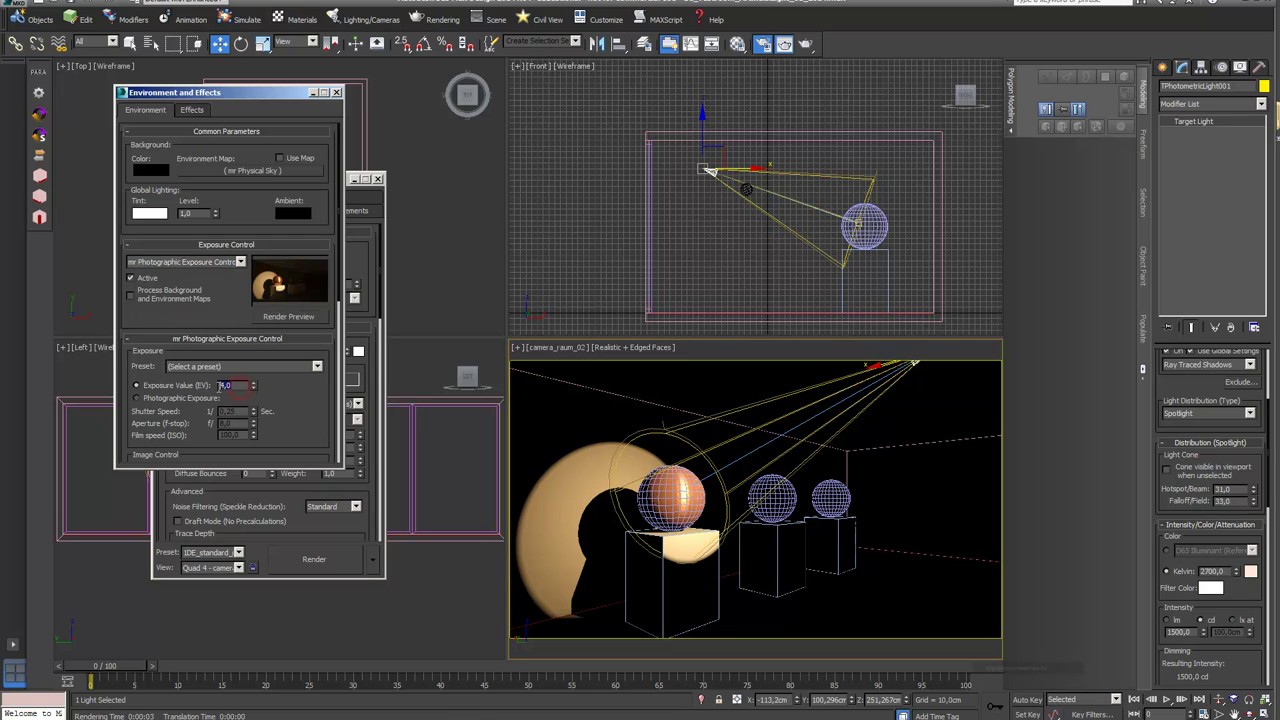
{"action": "type", "text": "3"}
{"action": "key", "text": "Return"}
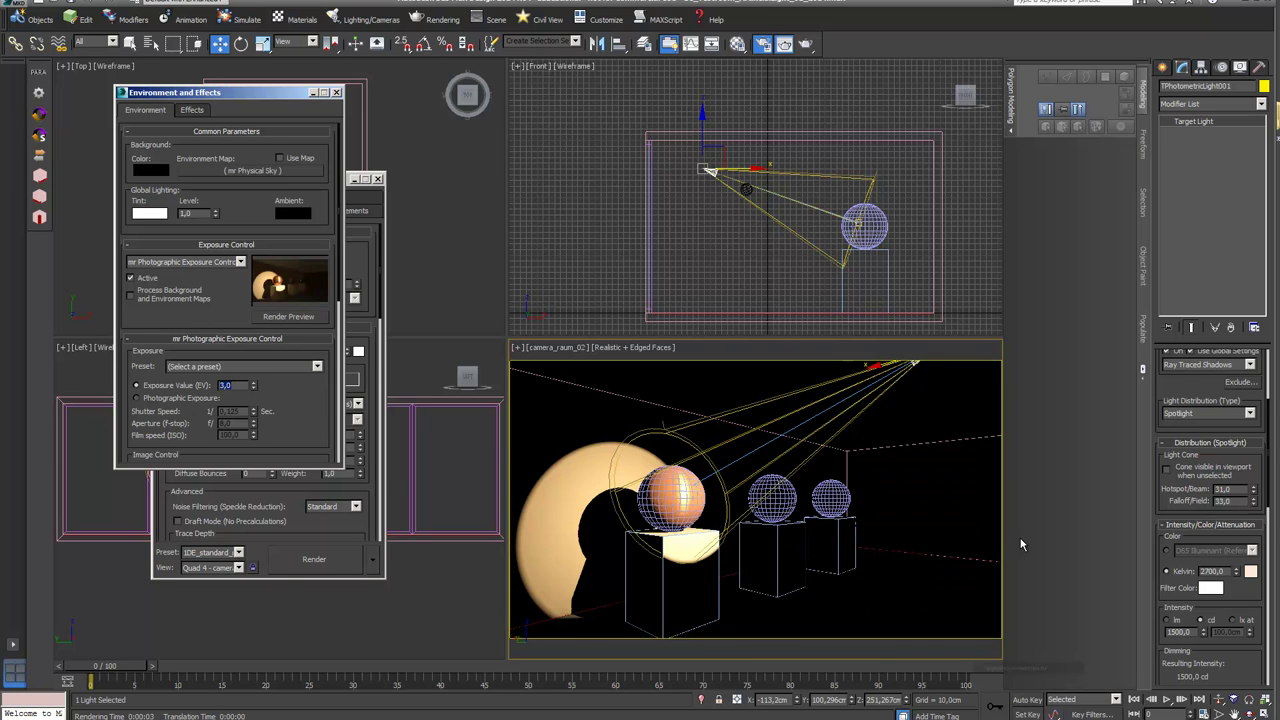
{"action": "left_click", "coordinate": [806, 43]}
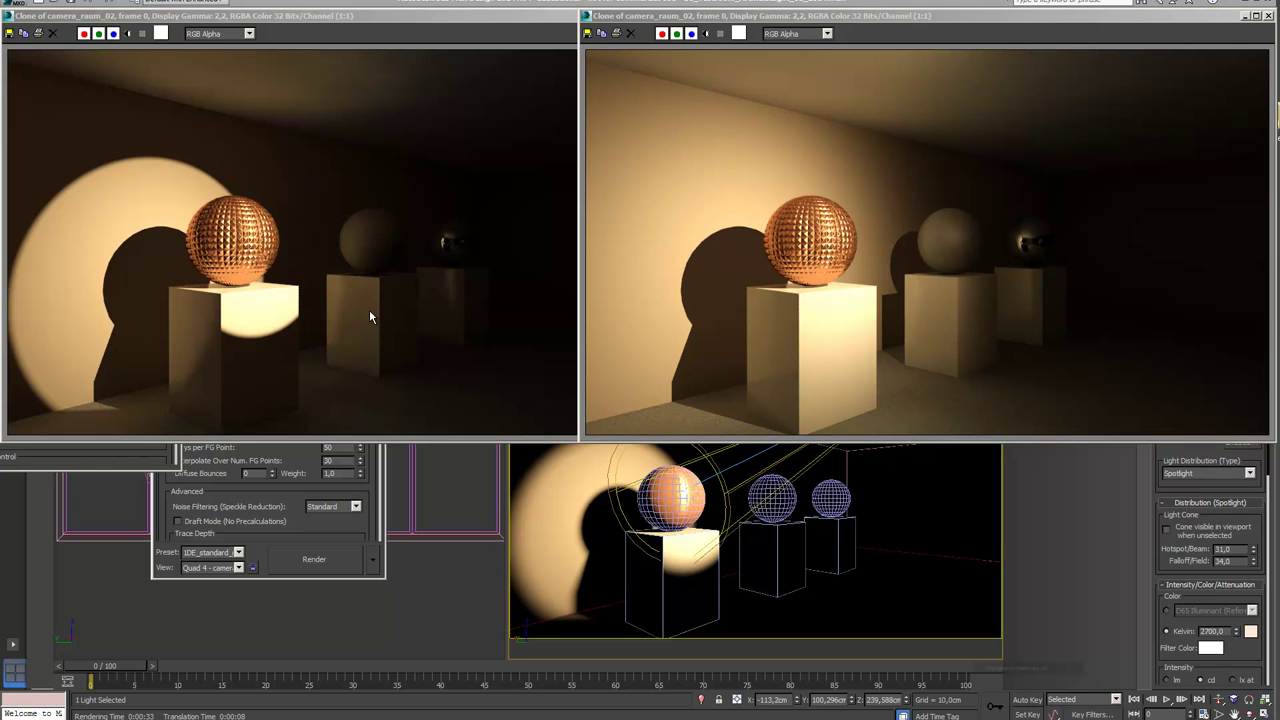
Step: Set the spotlight's Falloff/Field to 120 and move the second cloned render window out of the way
{"action": "double_click", "coordinate": [1222, 561]}
{"action": "type", "text": "120"}
{"action": "key", "text": "Return"}
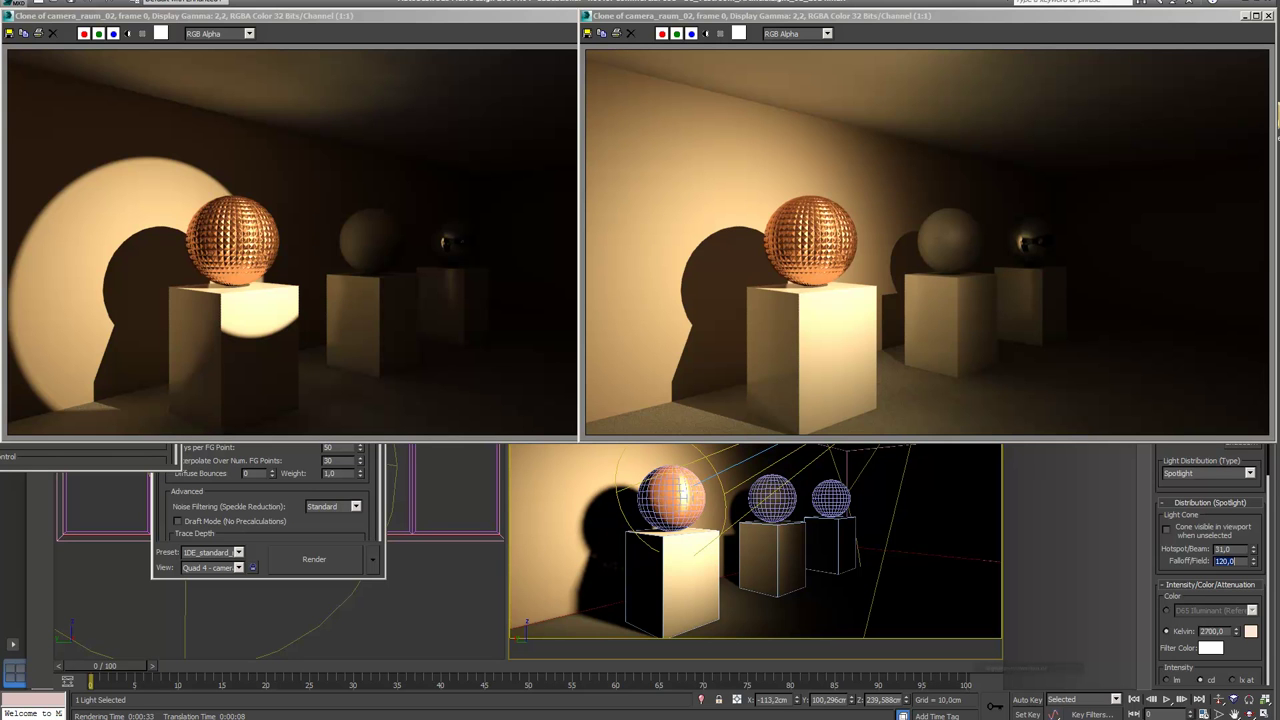
{"action": "left_click_drag", "start_coordinate": [1052, 18], "coordinate": [634, 571]}
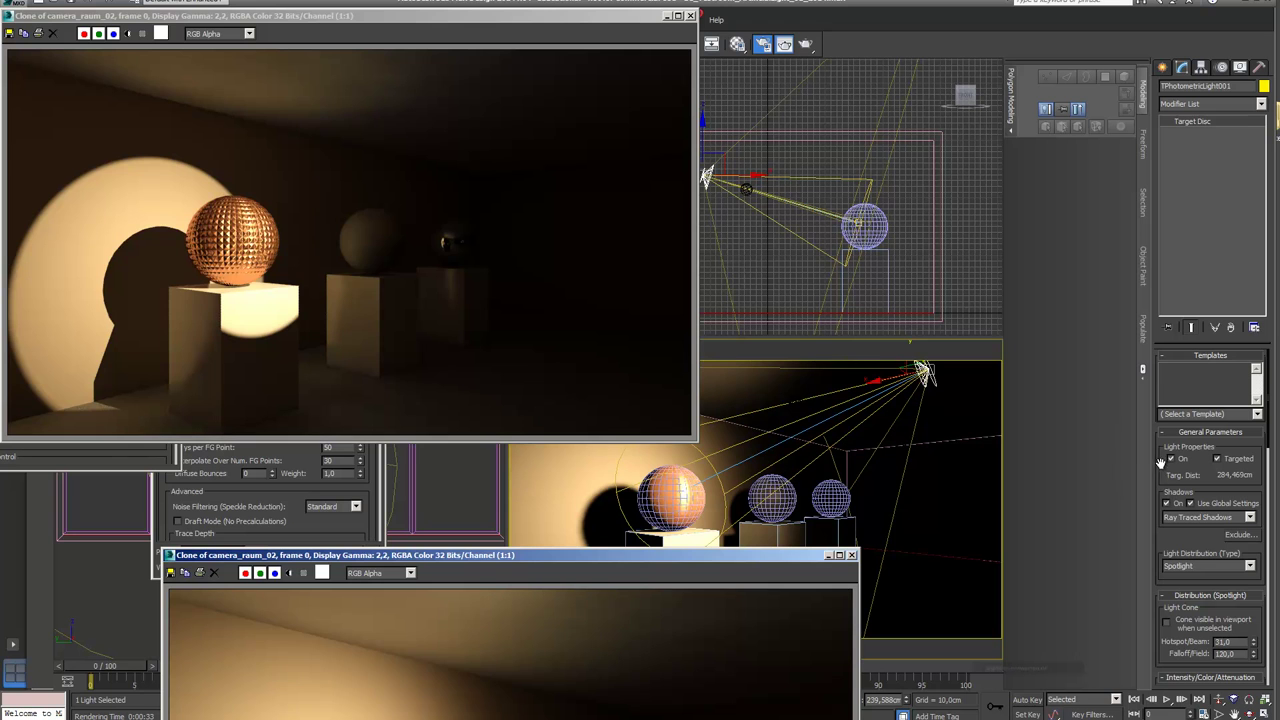
{"action": "left_click_drag", "start_coordinate": [792, 558], "coordinate": [792, 705]}
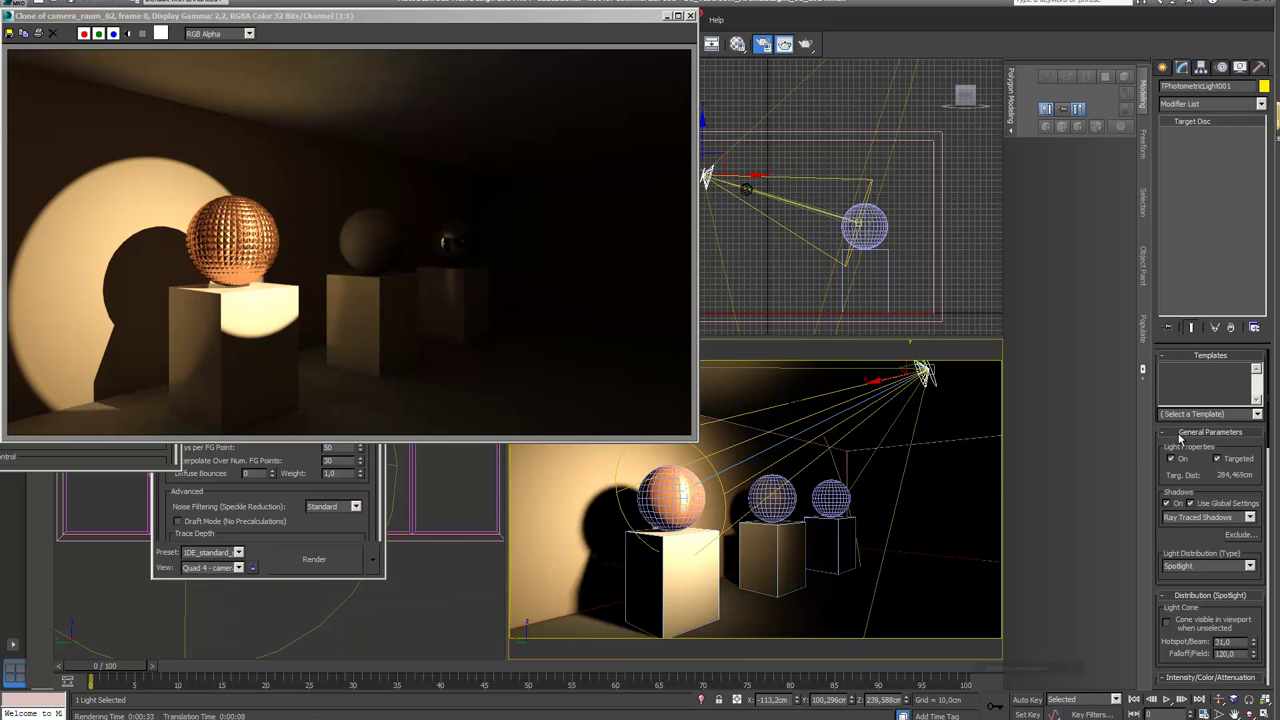
Step: Set the spotlight's intensity to 3500 cd
{"action": "scroll", "coordinate": [1200, 480], "scroll_direction": "down", "scroll_amount": 3}
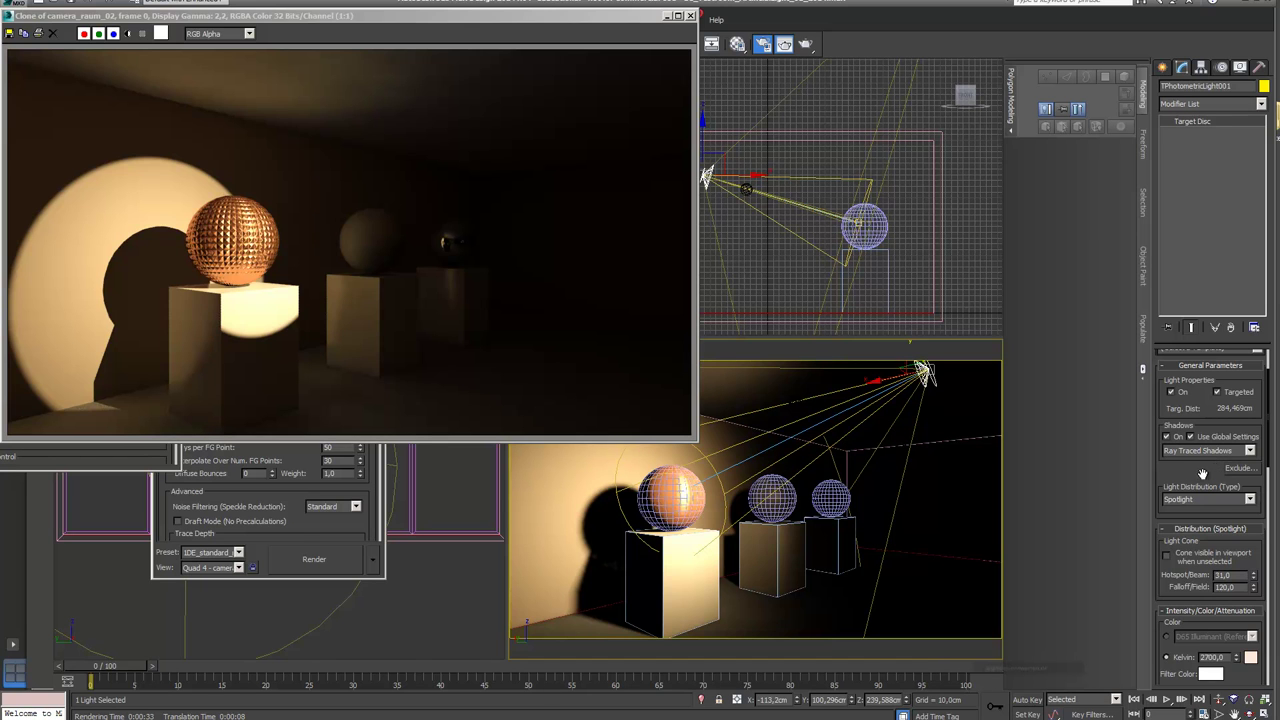
{"action": "left_click_drag", "start_coordinate": [1198, 472], "coordinate": [1188, 296]}
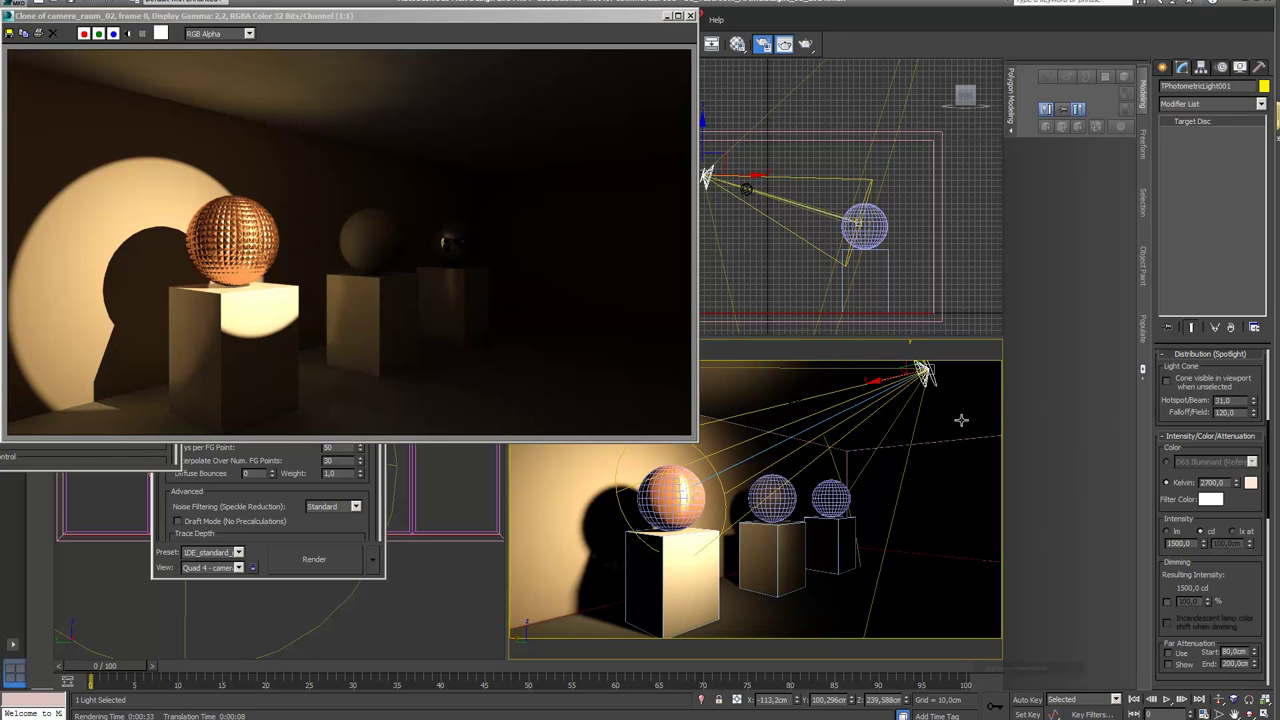
{"action": "left_click_drag", "start_coordinate": [1248, 516], "coordinate": [1246, 387]}
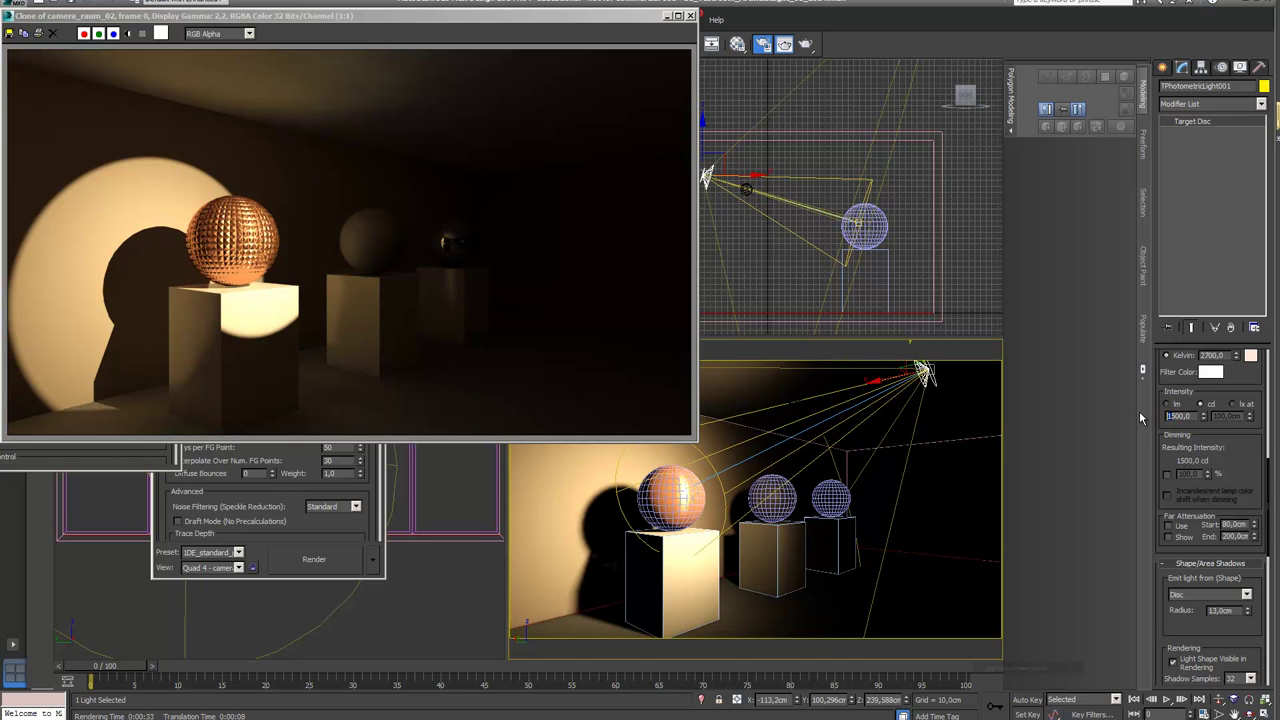
{"action": "type", "text": "3500"}
{"action": "key", "text": "Return"}
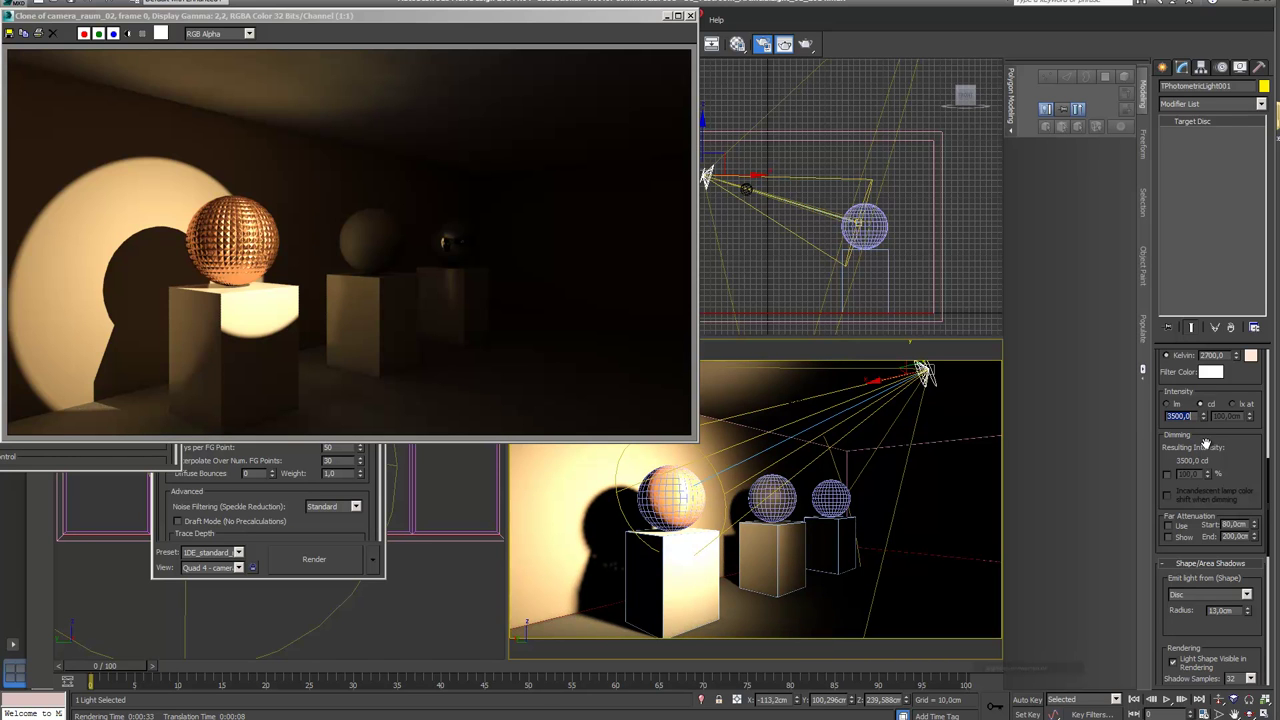
Step: Try dimming the spotlight to 60 percent, and turn dimming off again
{"action": "scroll", "coordinate": [1192, 434], "scroll_direction": "down", "scroll_amount": 1}
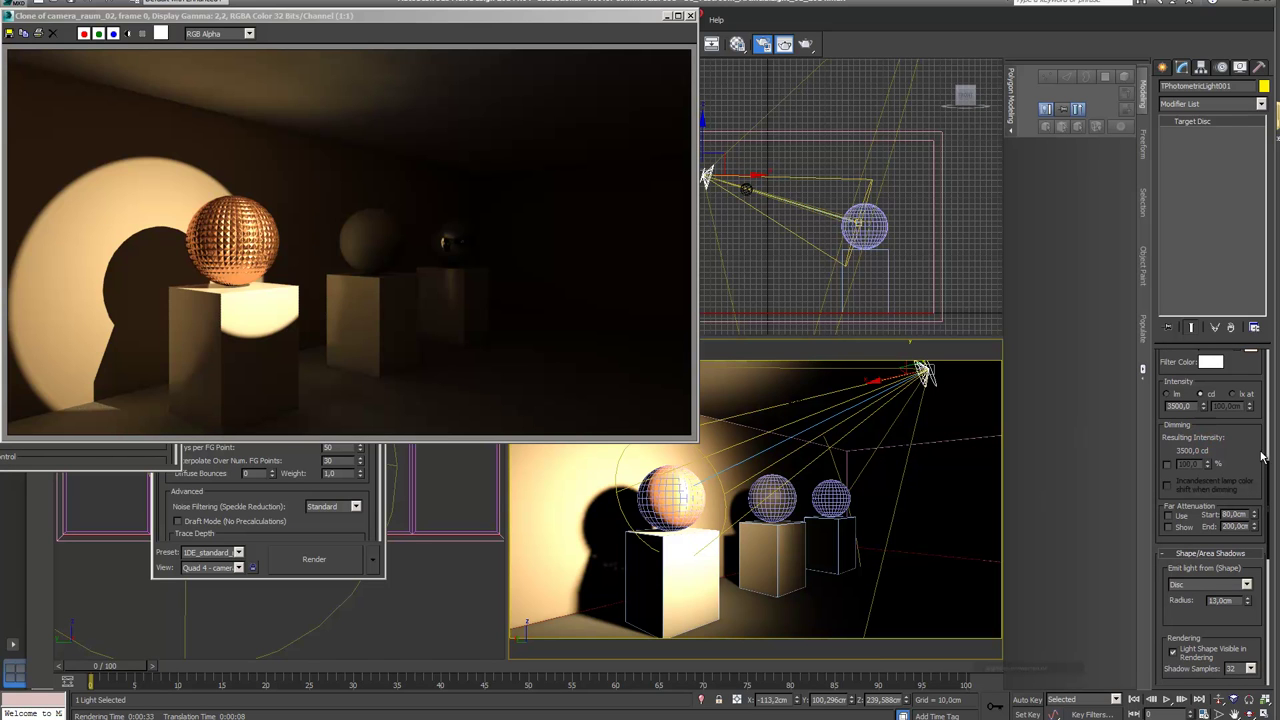
{"action": "left_click_drag", "start_coordinate": [1247, 451], "coordinate": [1247, 428]}
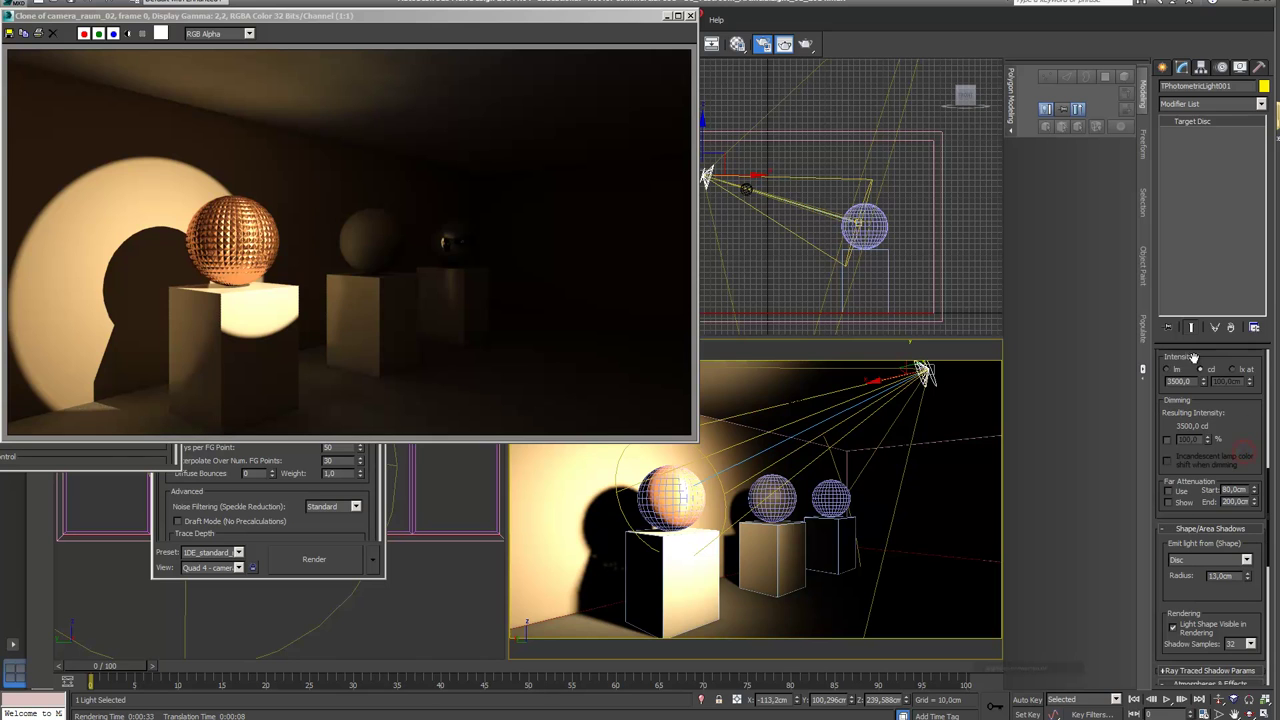
{"action": "left_click", "coordinate": [1167, 441]}
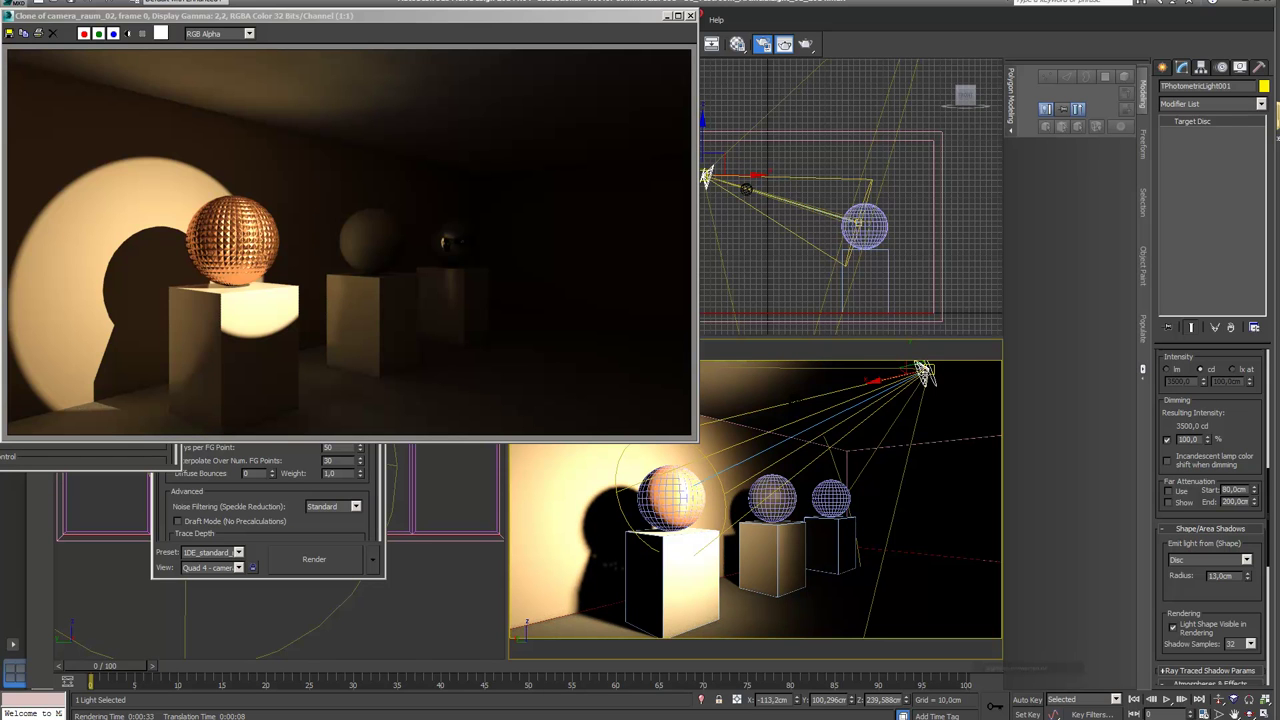
{"action": "double_click", "coordinate": [1188, 439]}
{"action": "type", "text": "60"}
{"action": "key", "text": "Return"}
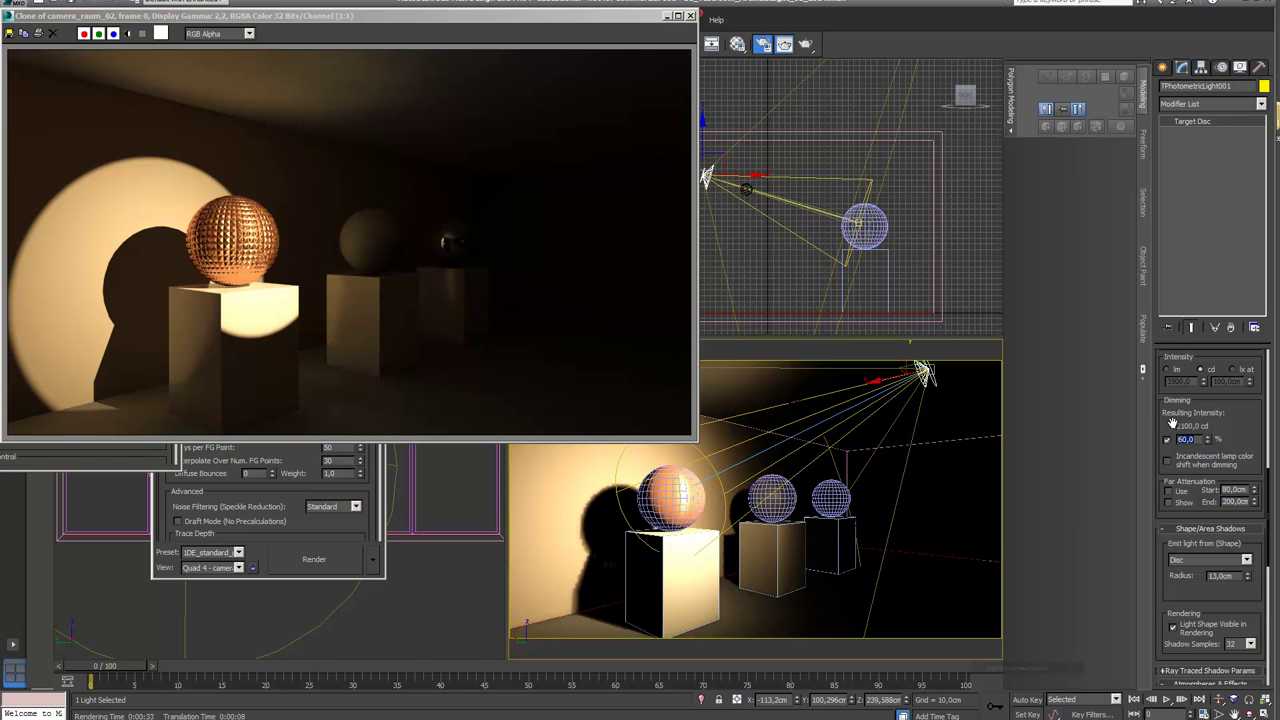
{"action": "left_click", "coordinate": [1167, 440]}
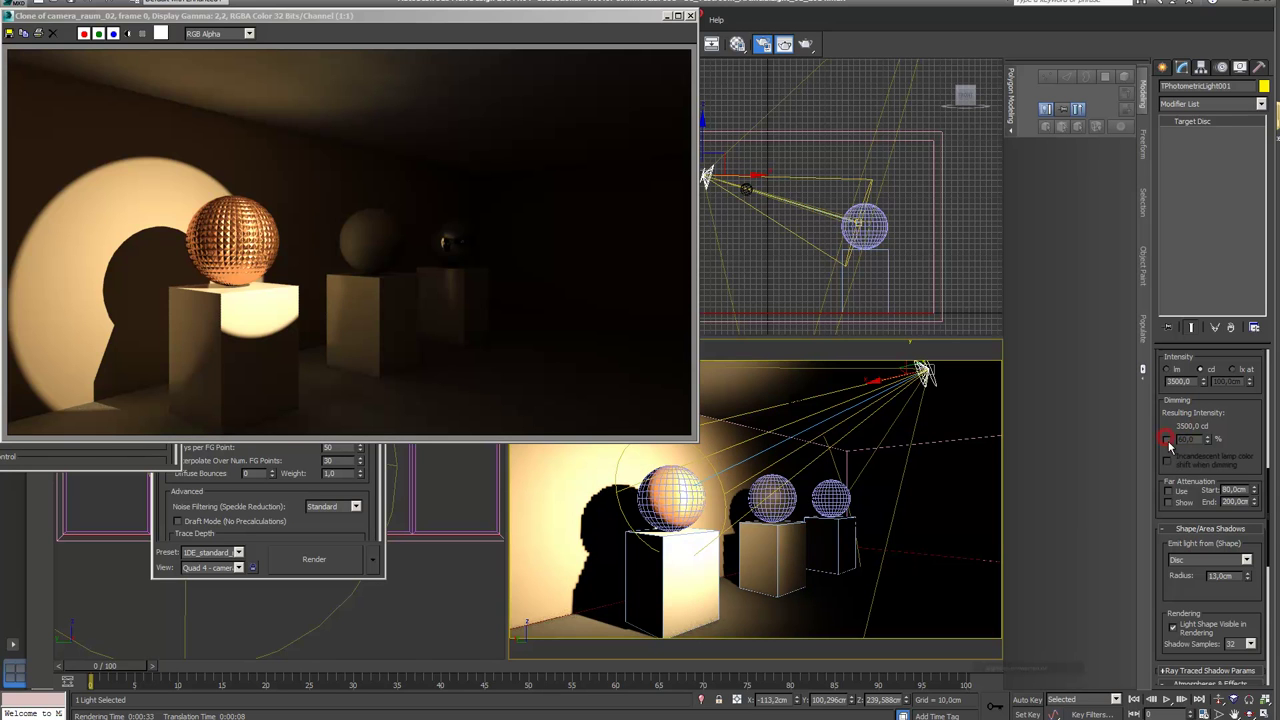
Step: Review the shapes the light can emit from, keep Disc, and render the camera view
{"action": "scroll", "coordinate": [1237, 460], "scroll_direction": "down", "scroll_amount": 2}
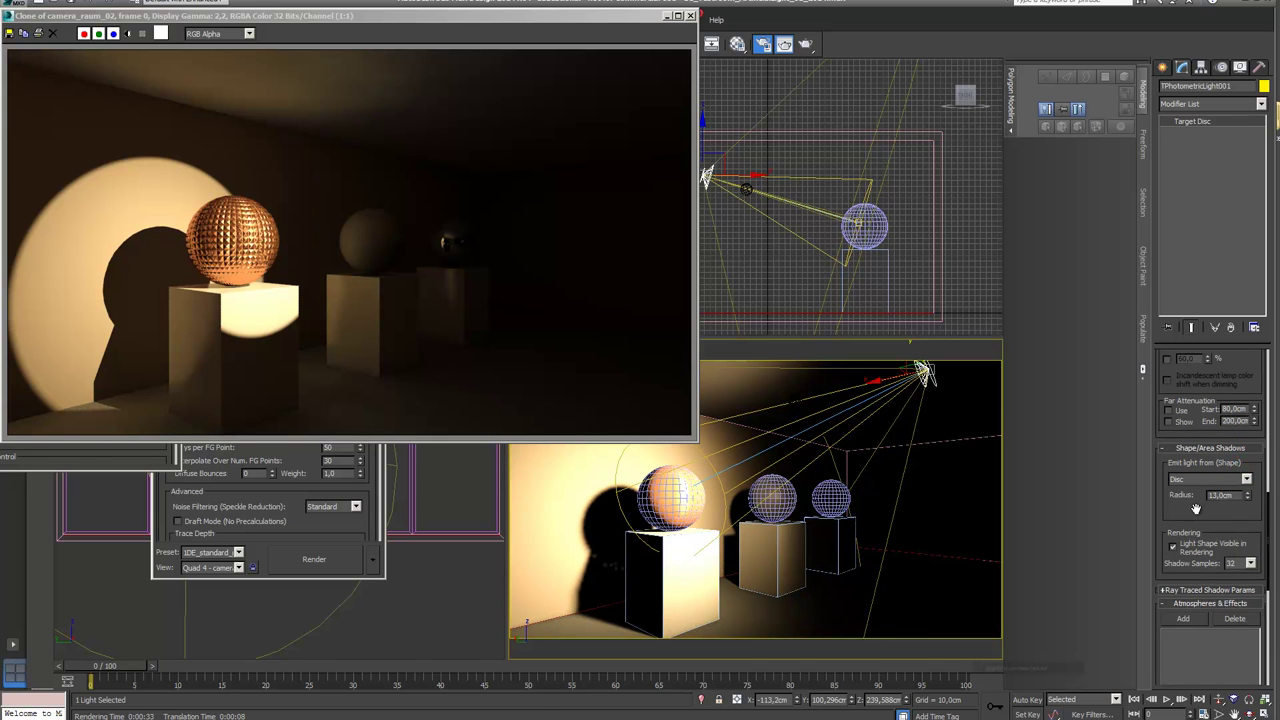
{"action": "left_click", "coordinate": [1247, 481]}
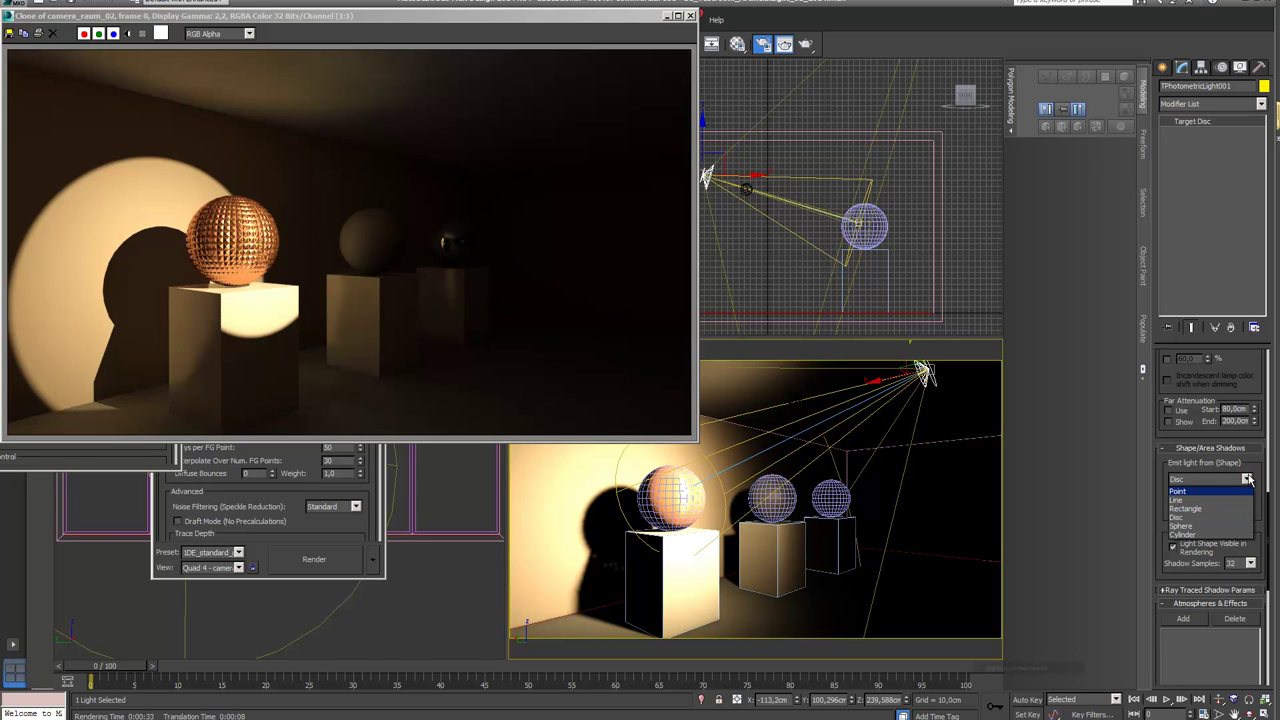
{"action": "left_click", "coordinate": [1253, 465]}
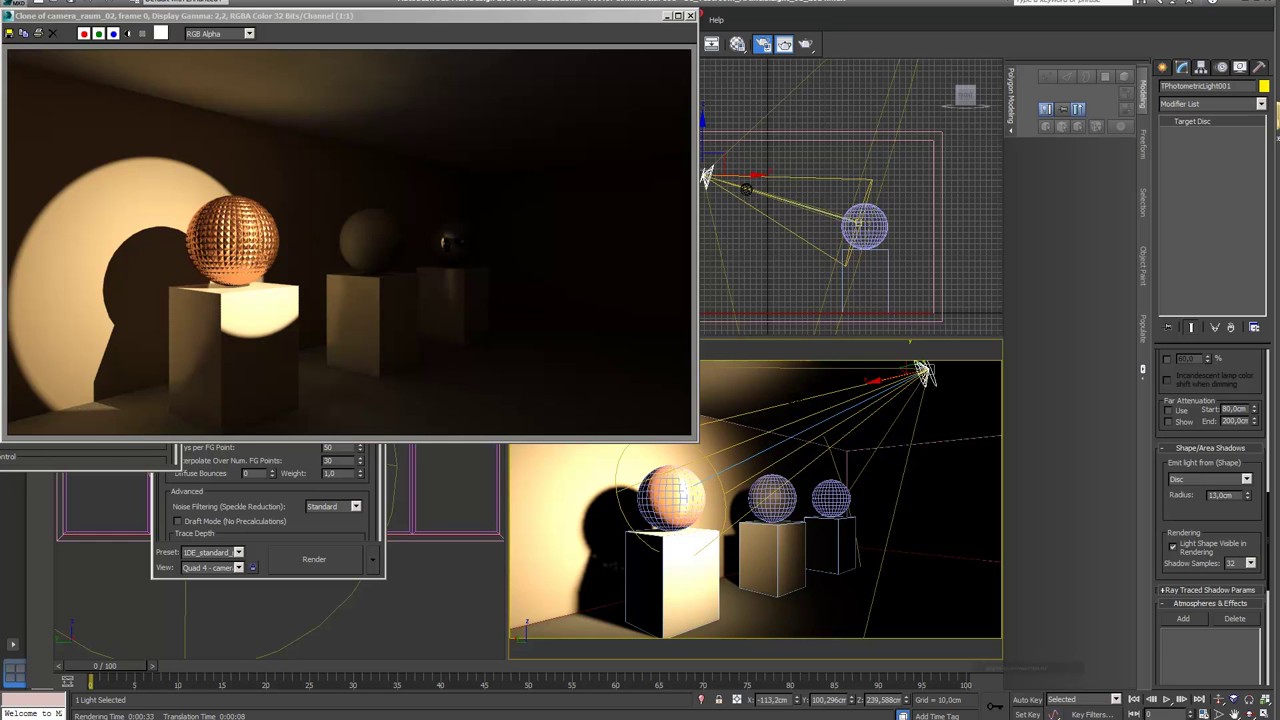
{"action": "key", "text": "shift+q"}
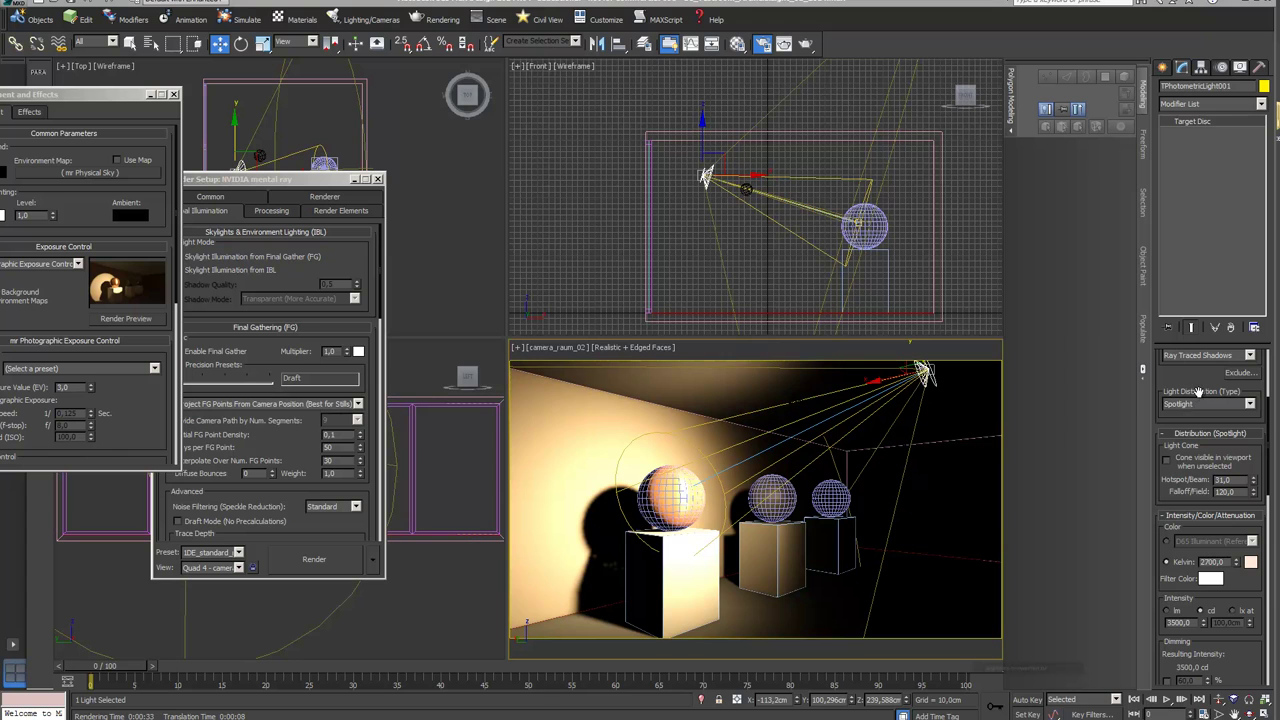
Step: Change the light's distribution type to Photometric Web and open the chooser for its photometric file
{"action": "left_click", "coordinate": [1254, 406]}
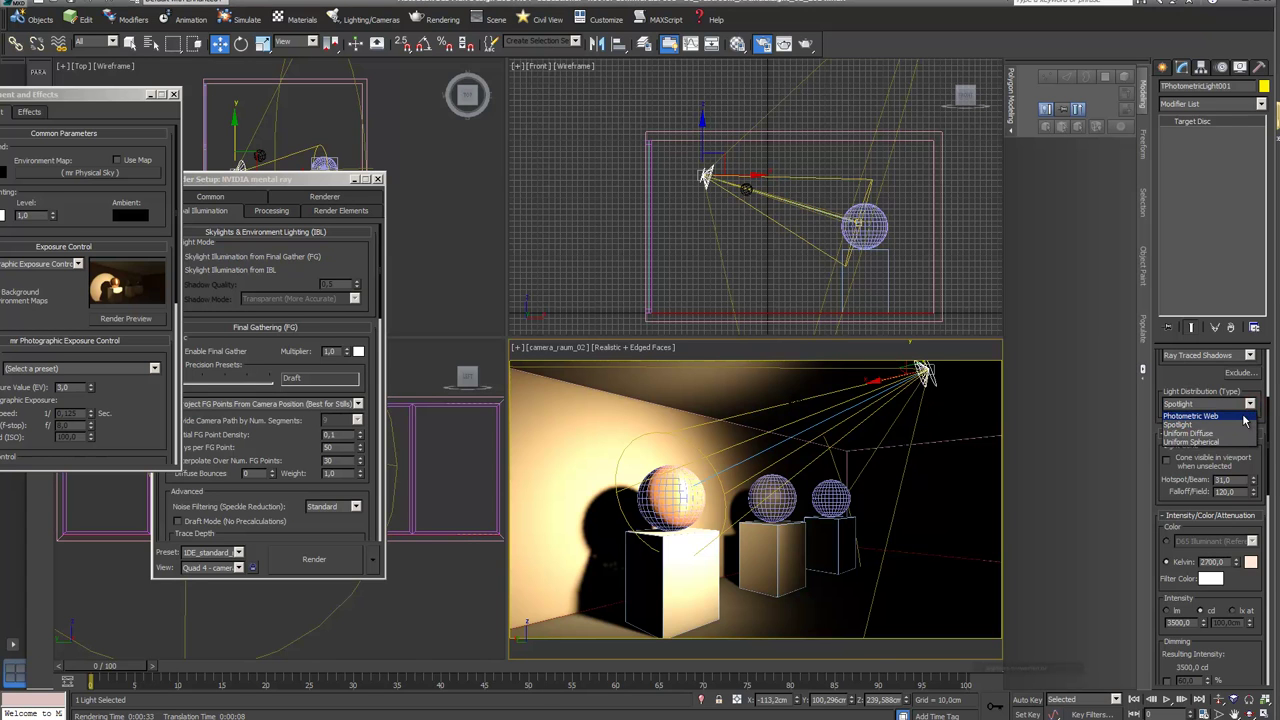
{"action": "left_click", "coordinate": [1244, 418]}
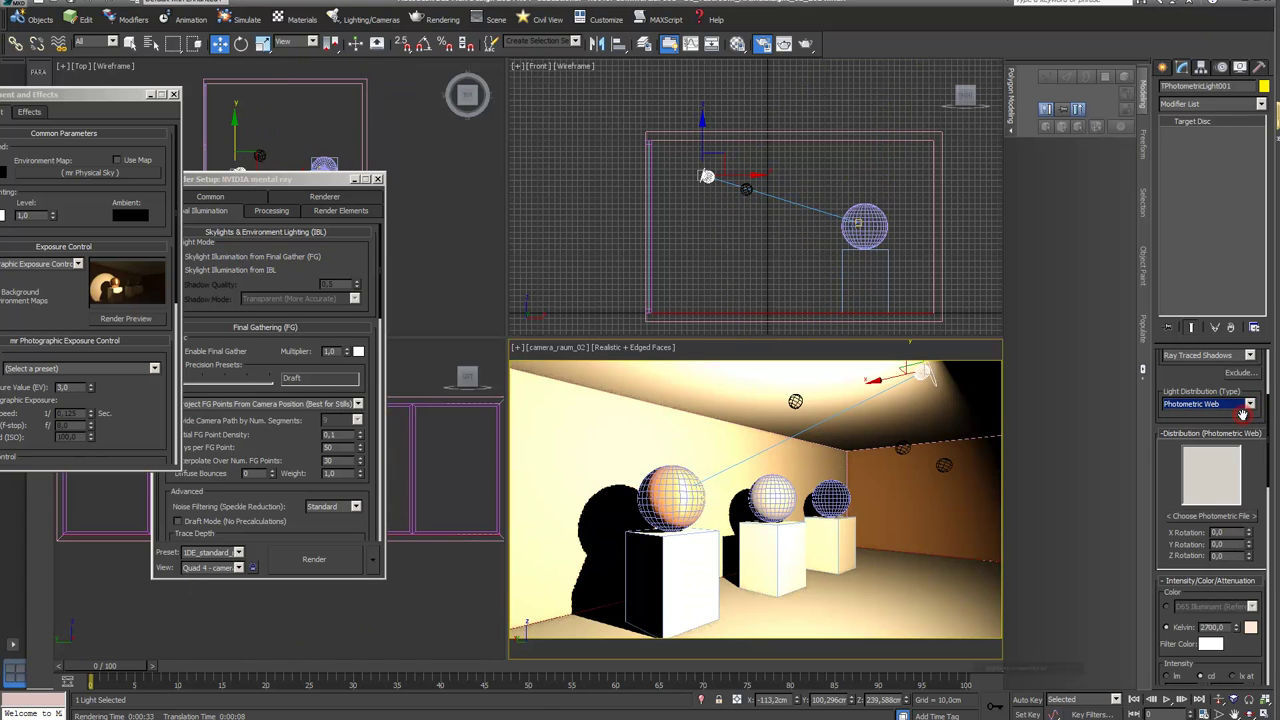
{"action": "left_click", "coordinate": [1231, 518]}
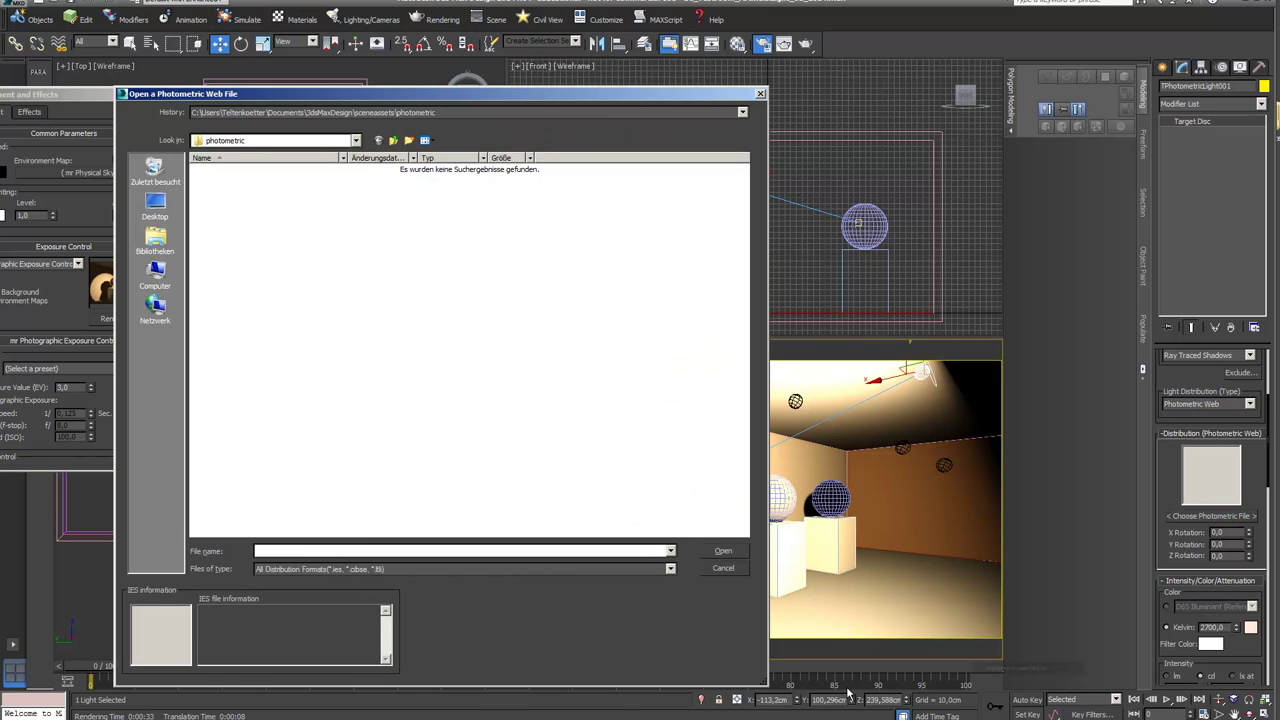
Step: Switch to the browser, enter "ies lights" as a search term, and download the IES-Files archive from the lighting page
{"action": "key", "text": "alt+Tab"}
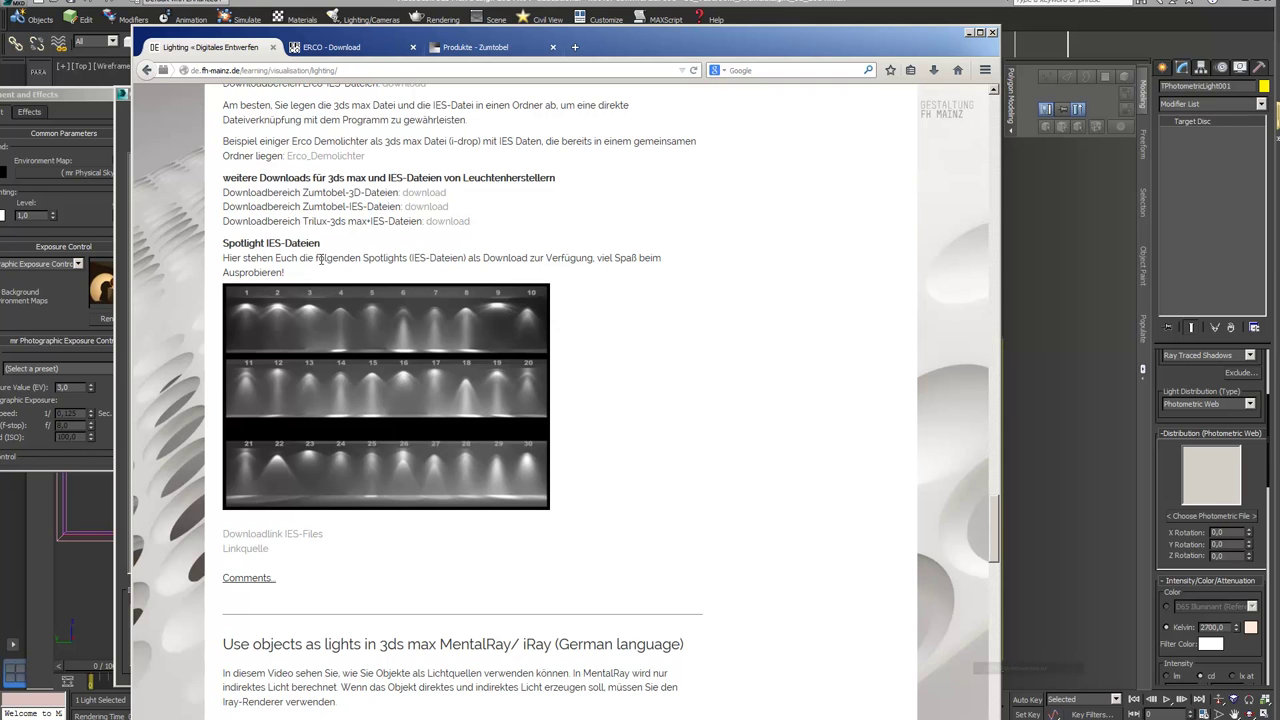
{"action": "scroll", "coordinate": [333, 258], "scroll_direction": "down", "scroll_amount": 2}
{"action": "scroll", "coordinate": [333, 258], "scroll_direction": "up", "scroll_amount": 2}
{"action": "type", "text": "ies lights"}
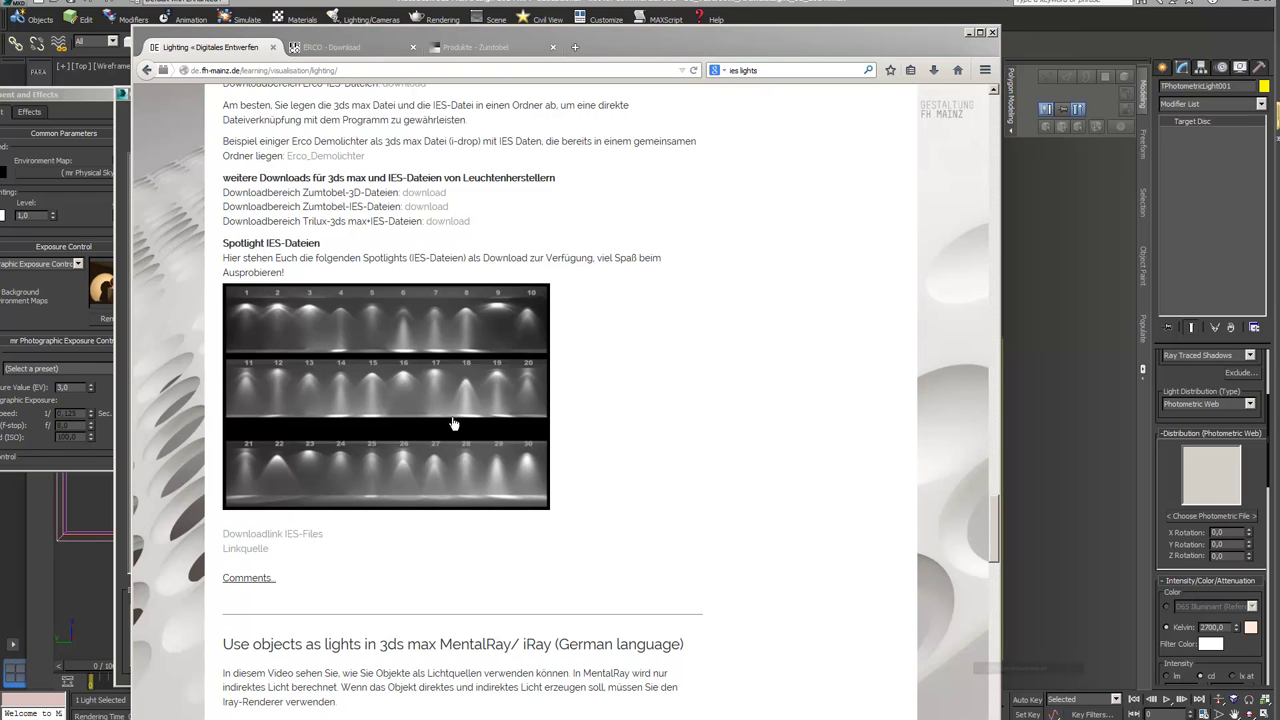
{"action": "left_click", "coordinate": [302, 538]}
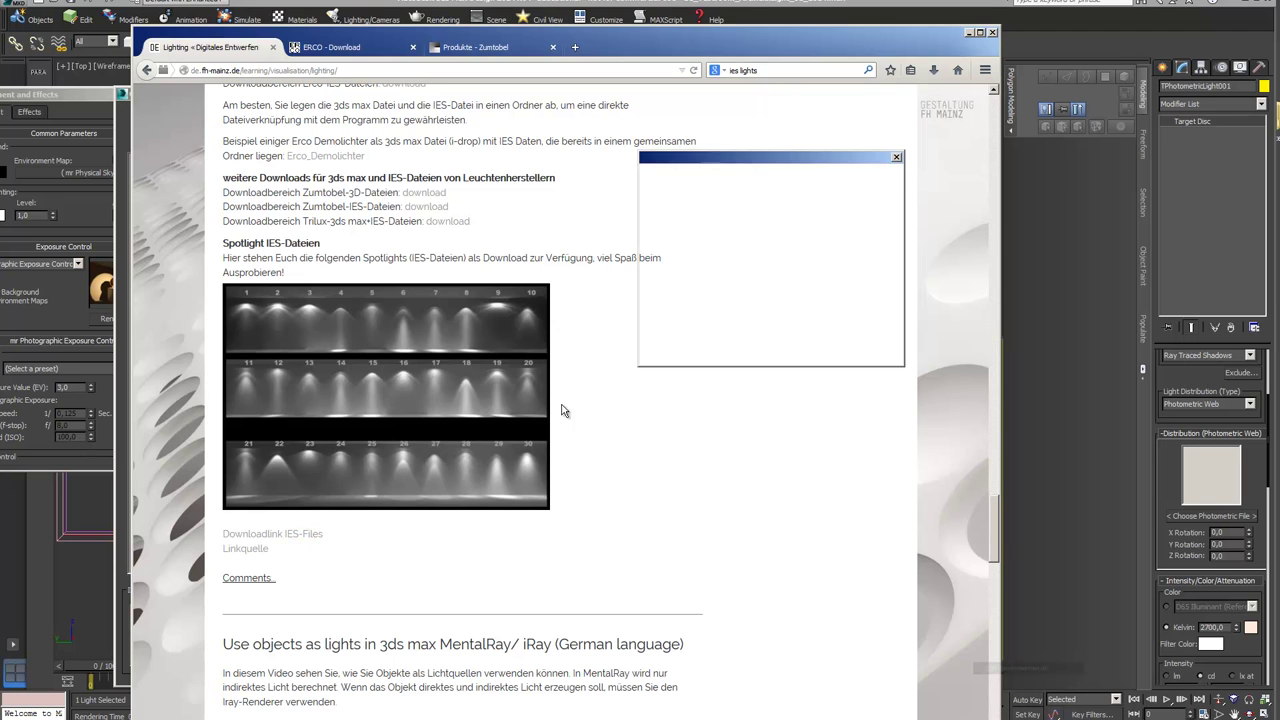
{"action": "left_click", "coordinate": [817, 331]}
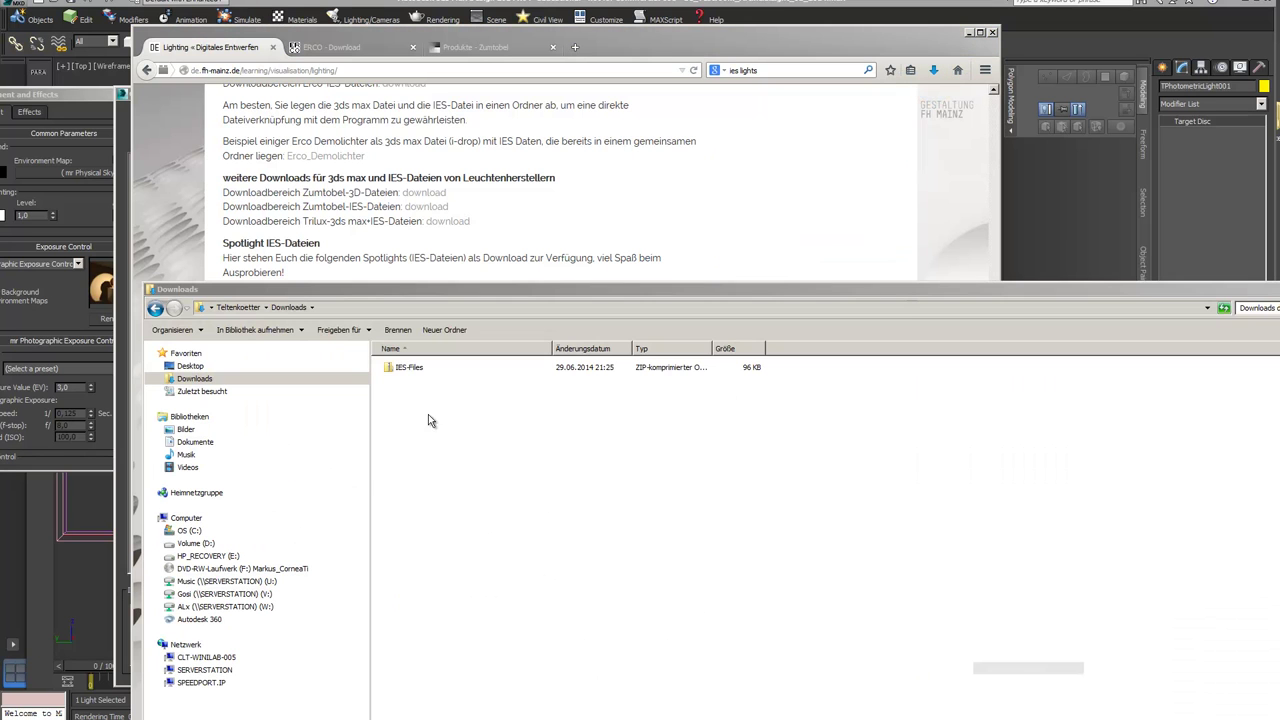
Step: Extract the downloaded IES-Files archive into its own folder within Downloads
{"action": "left_click", "coordinate": [407, 369]}
{"action": "right_click", "coordinate": [407, 369]}
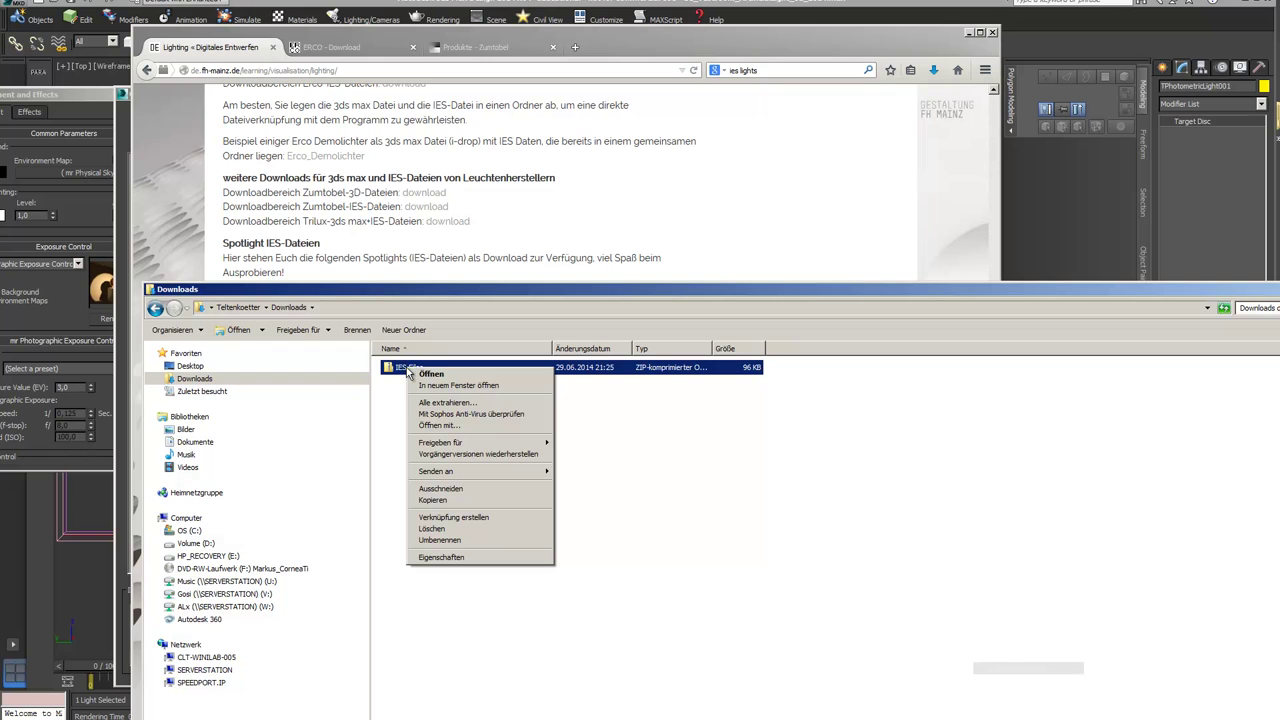
{"action": "left_click", "coordinate": [447, 402]}
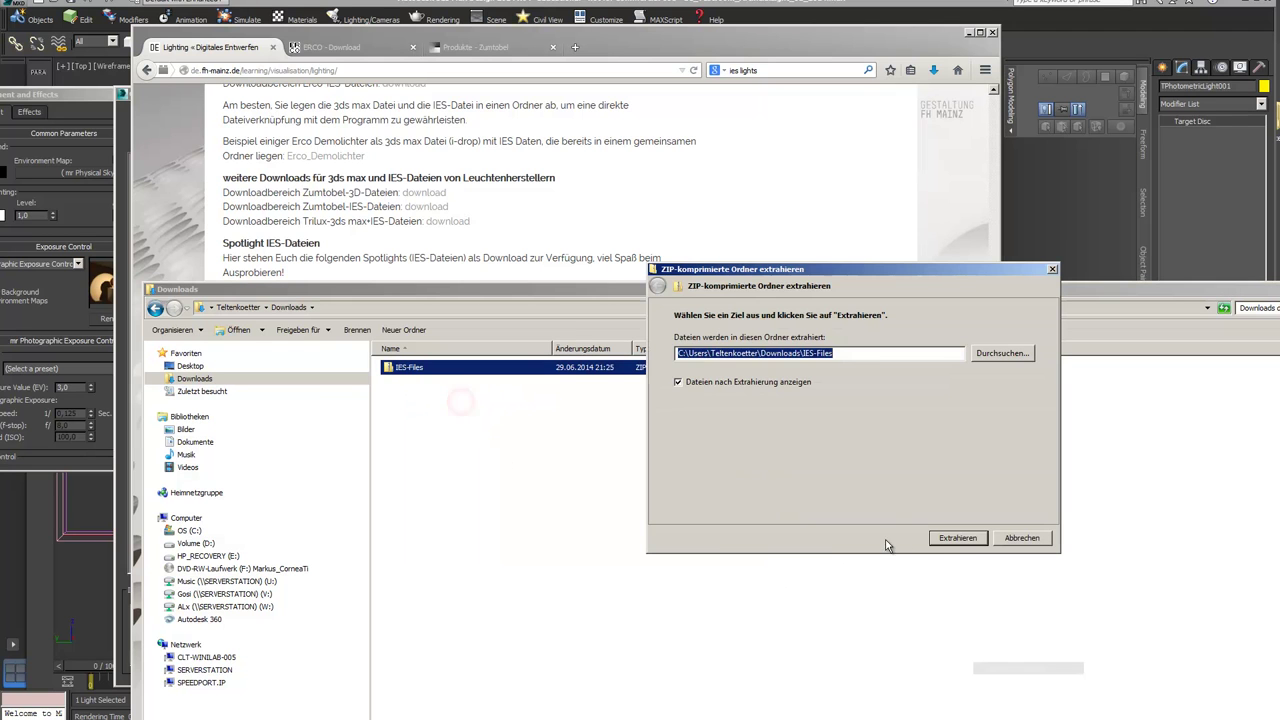
{"action": "left_click", "coordinate": [955, 538]}
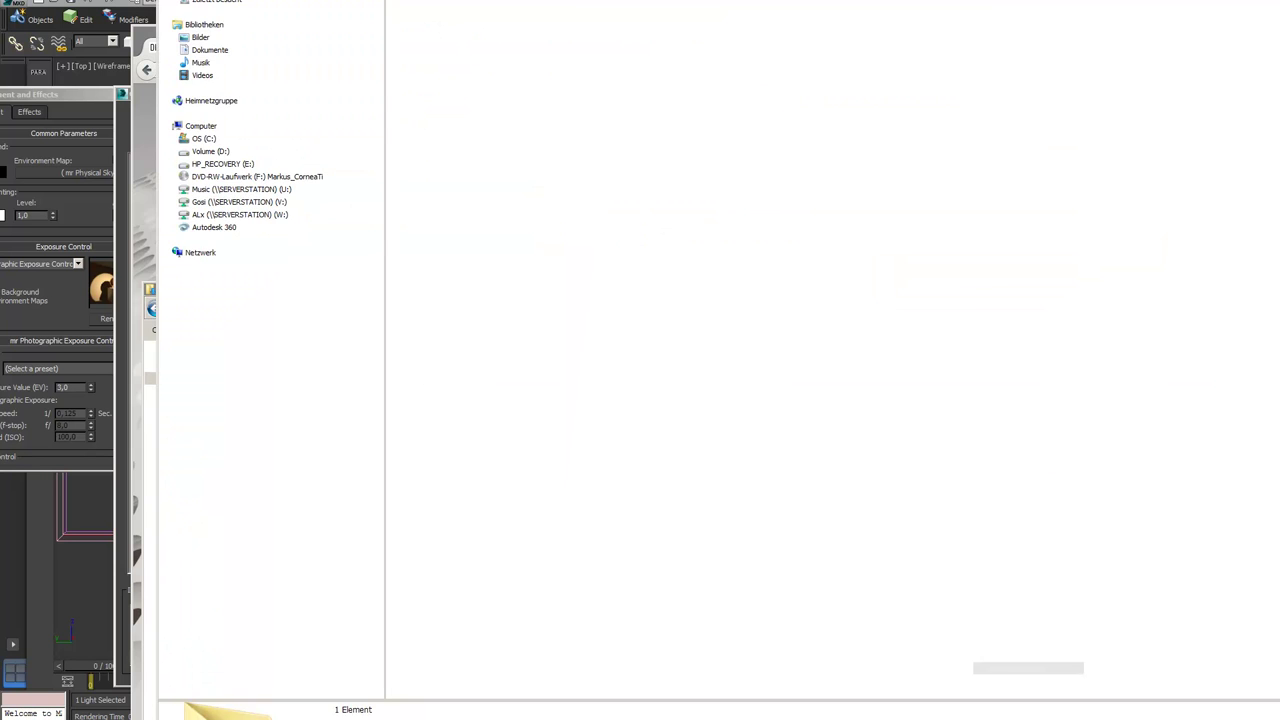
Step: Open the extracted ies subfolder and select all IES files from 1 to 30 for copying
{"action": "double_click", "coordinate": [414, 345]}
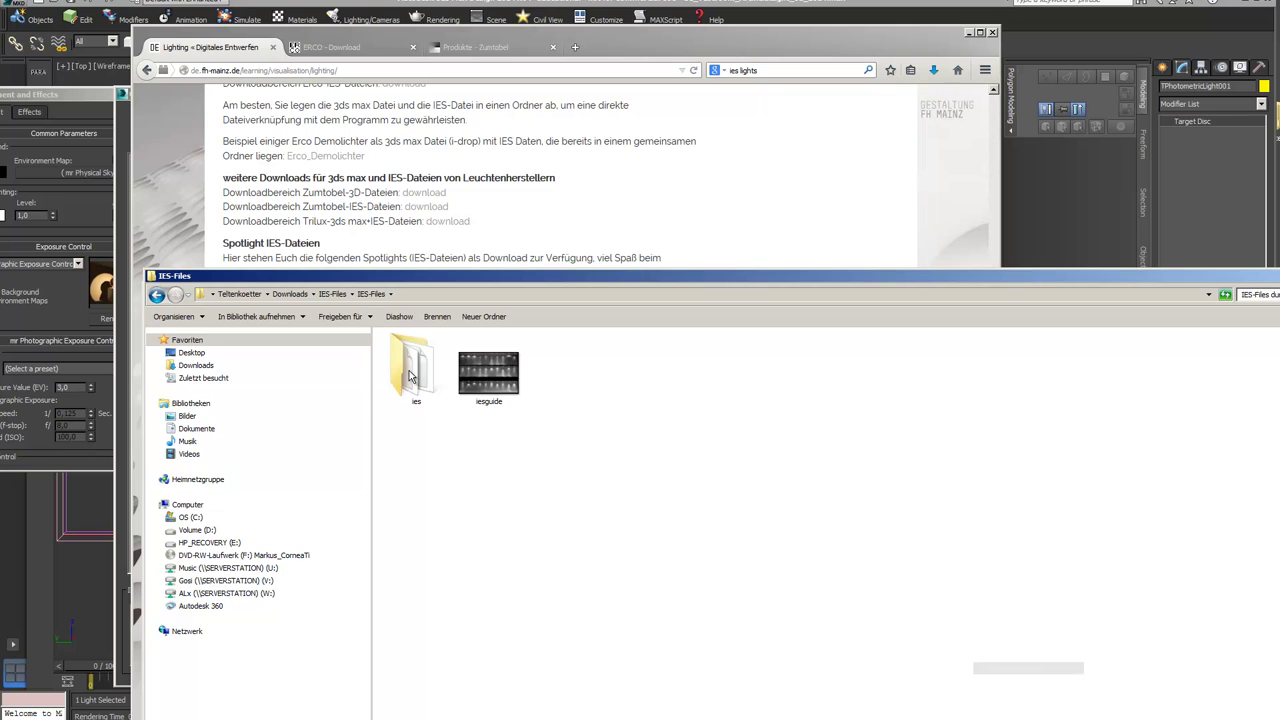
{"action": "double_click", "coordinate": [410, 376]}
{"action": "left_click_drag", "start_coordinate": [532, 277], "coordinate": [436, 112]}
{"action": "left_click", "coordinate": [330, 633]}
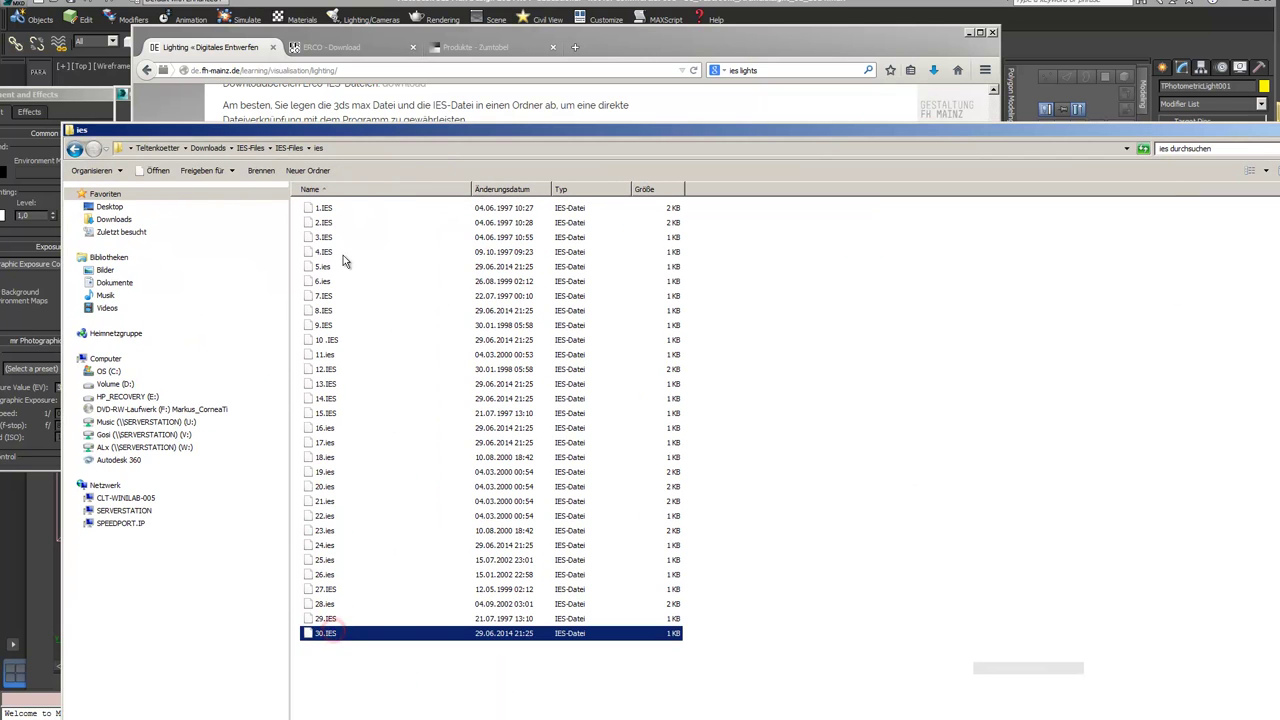
{"action": "left_click", "coordinate": [325, 210], "text": "shift"}
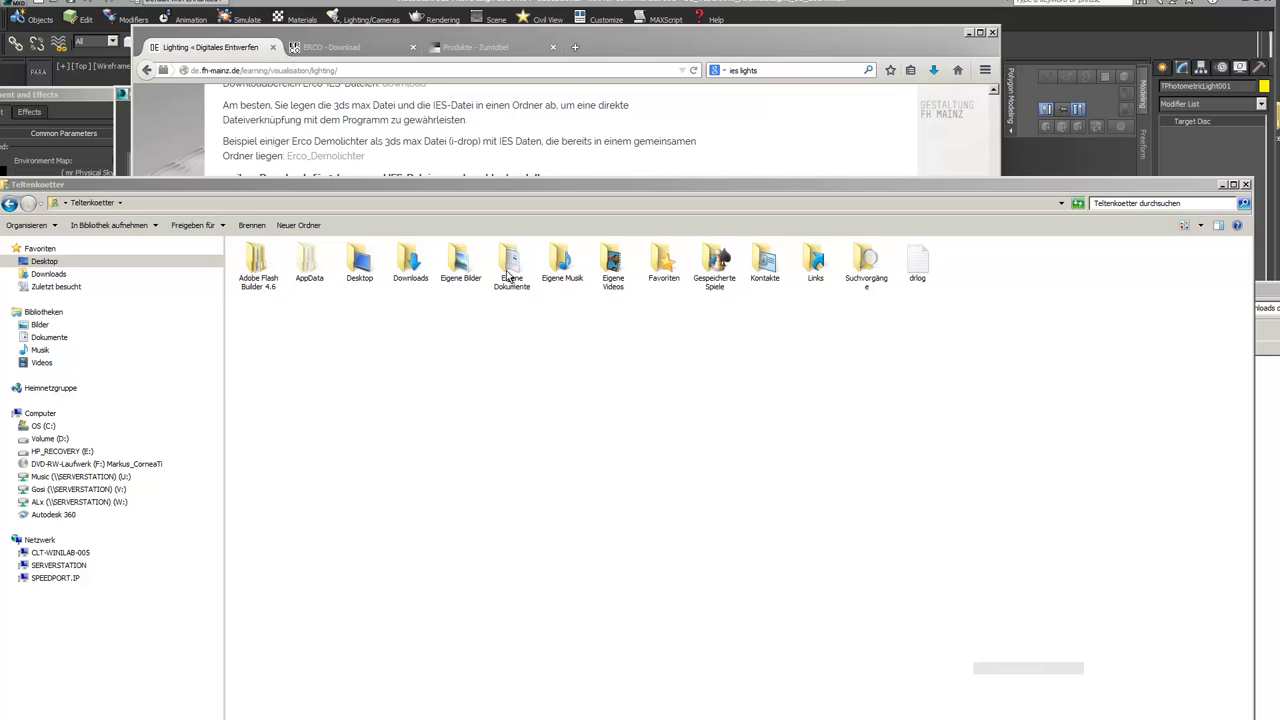
Step: Paste the copied IES files into the photometric folder under 3dsMaxDesign, sceneassets, in the user's documents
{"action": "double_click", "coordinate": [507, 270]}
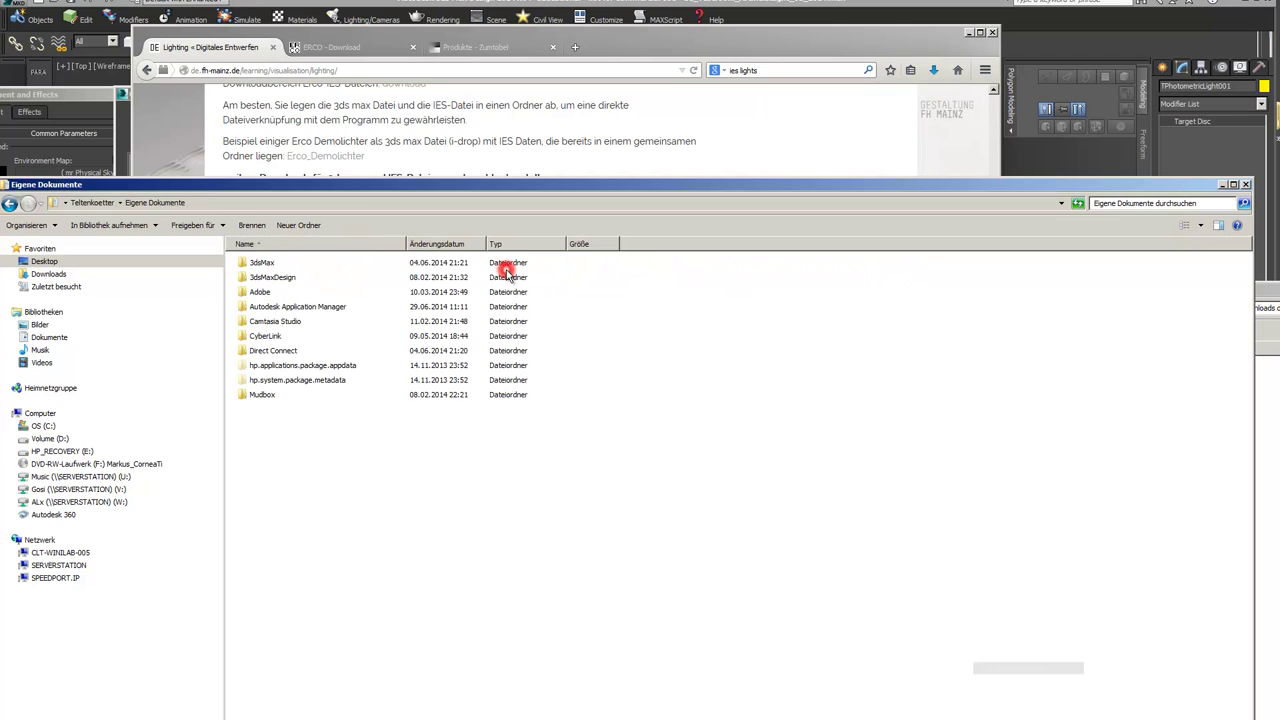
{"action": "double_click", "coordinate": [266, 279]}
{"action": "double_click", "coordinate": [270, 424]}
{"action": "double_click", "coordinate": [281, 294]}
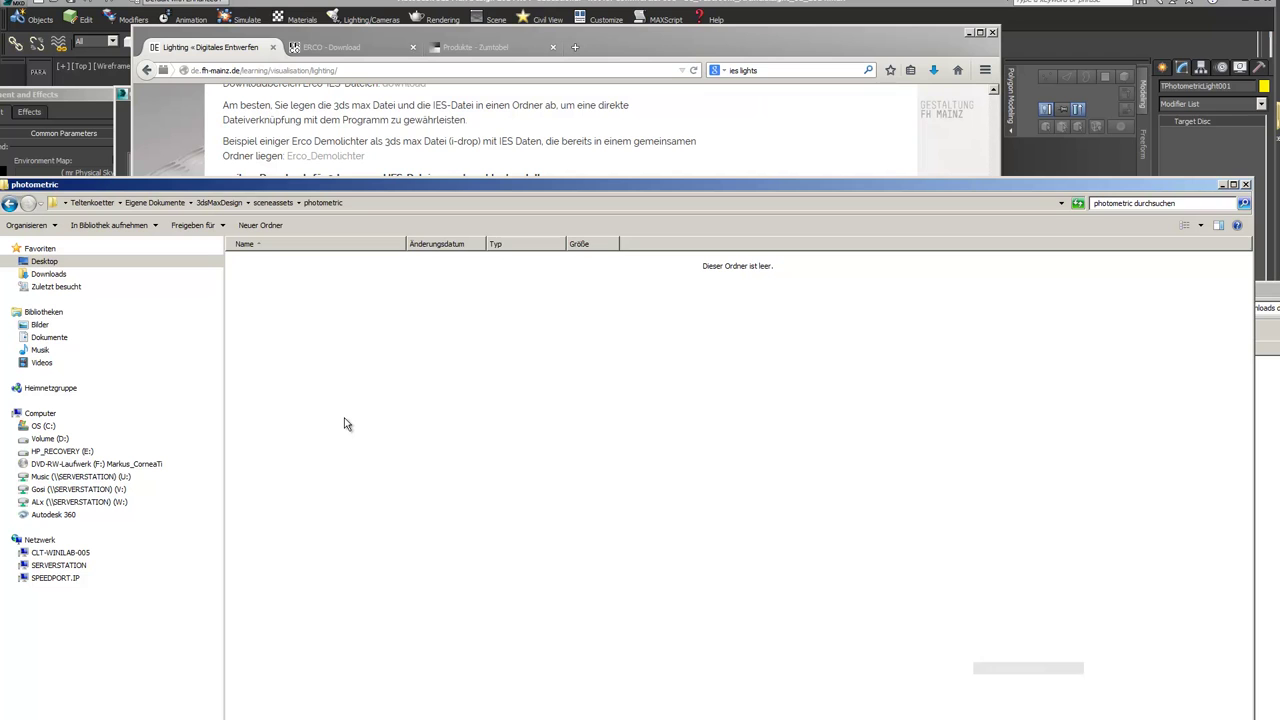
{"action": "key", "text": "ctrl+v"}
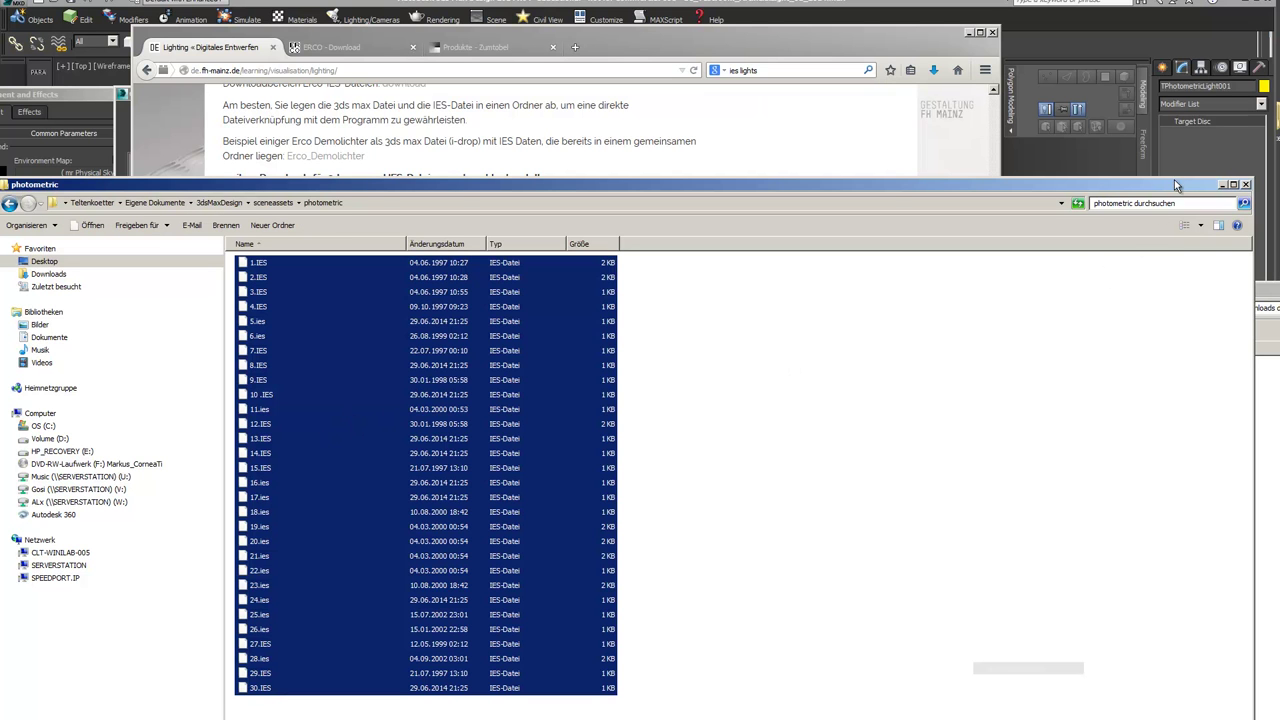
Step: Place the web page's numbered spotlight preview chart beside the photometric file dialog for comparison, and return to the dialog
{"action": "left_click_drag", "start_coordinate": [400, 190], "coordinate": [320, 561]}
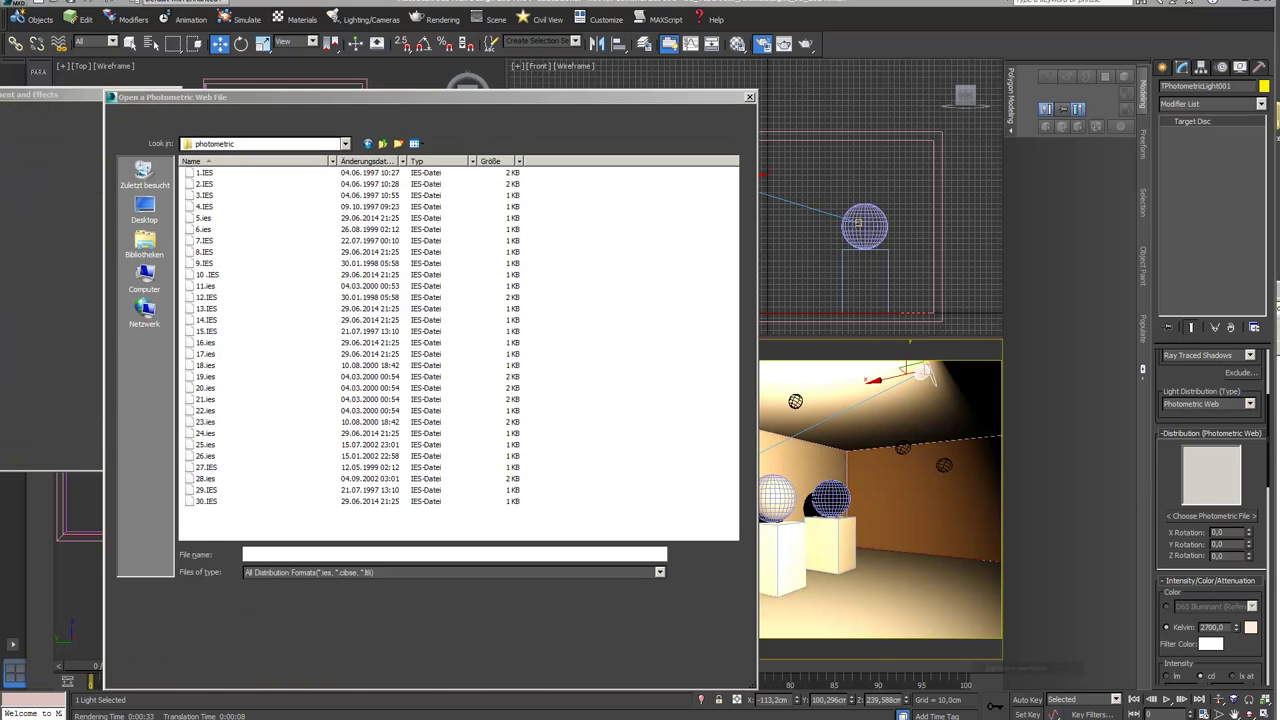
{"action": "key", "text": "alt+Tab"}
{"action": "left_click_drag", "start_coordinate": [669, 48], "coordinate": [990, 28]}
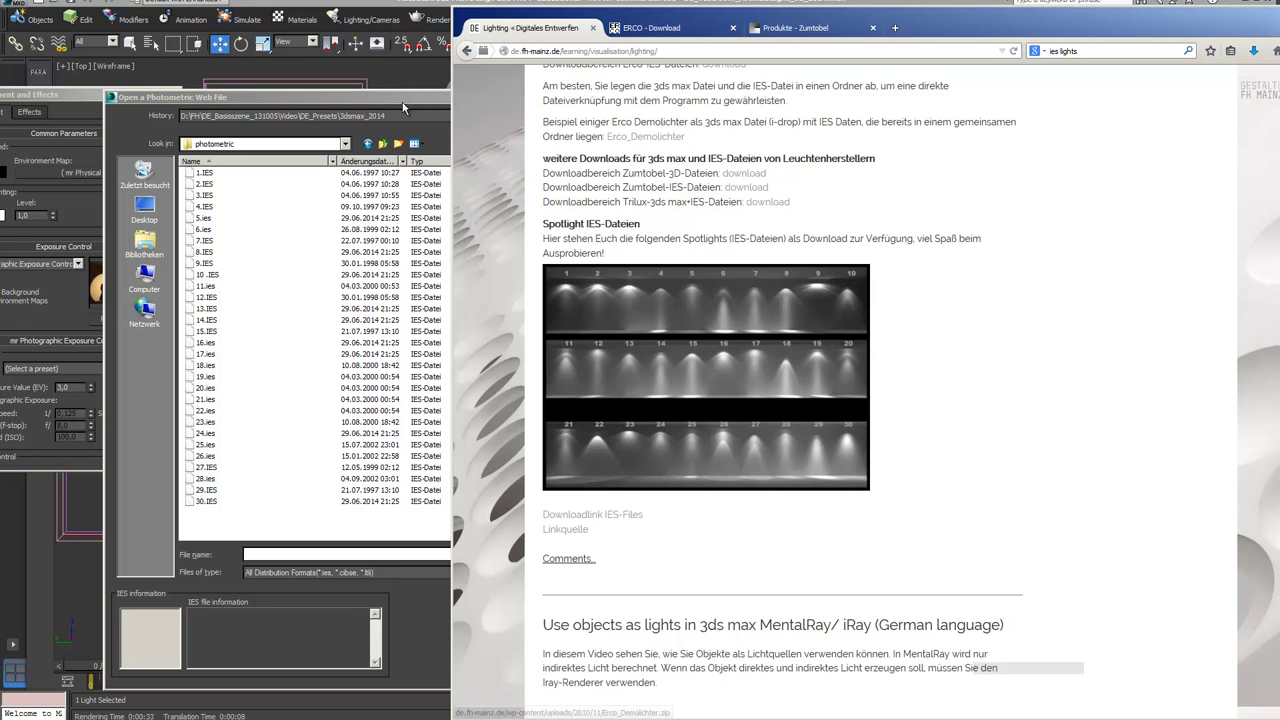
{"action": "left_click", "coordinate": [395, 98]}
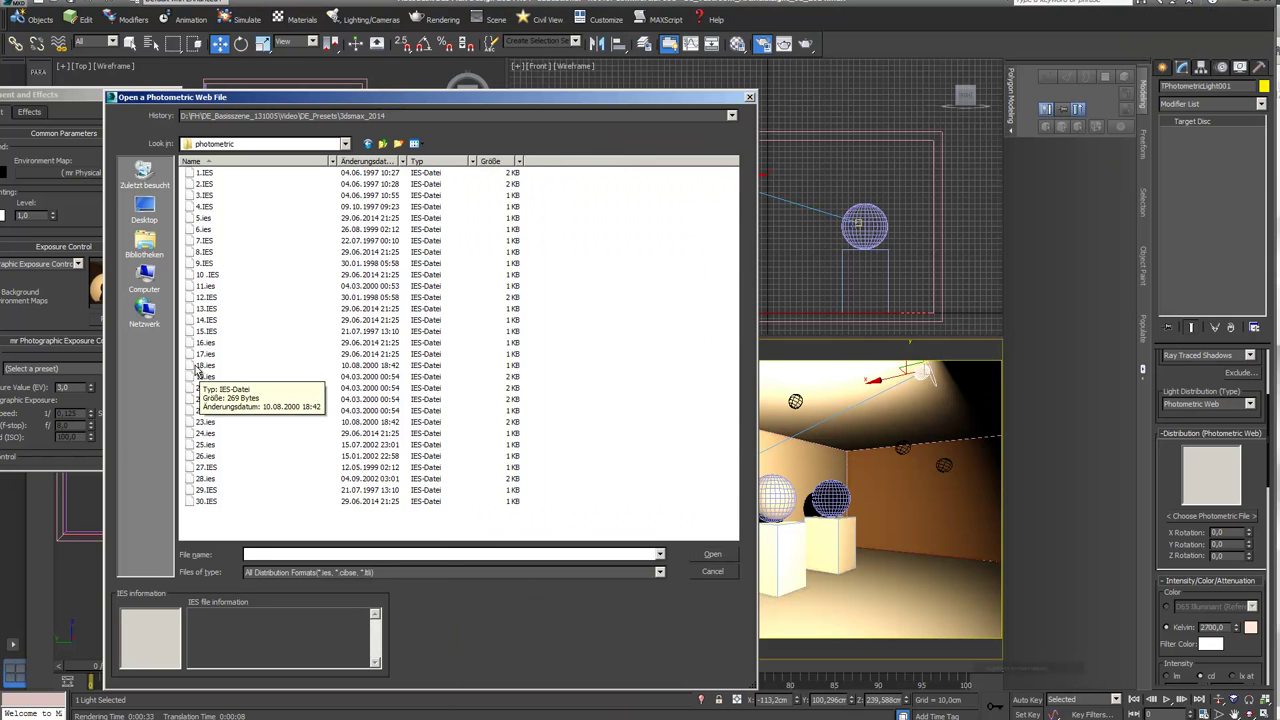
Step: Assign 18.ies as the target light's photometric web file and render the camera view
{"action": "left_click", "coordinate": [205, 365]}
{"action": "left_click", "coordinate": [714, 555]}
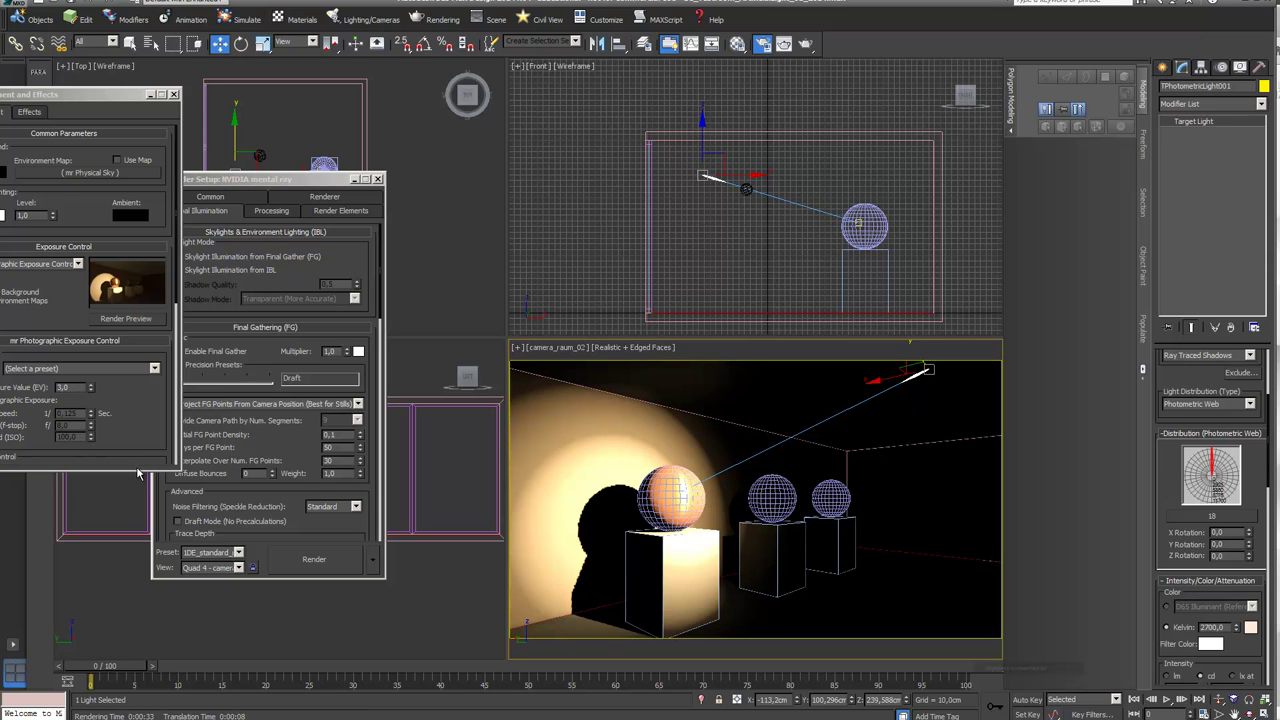
{"action": "left_click", "coordinate": [808, 48]}
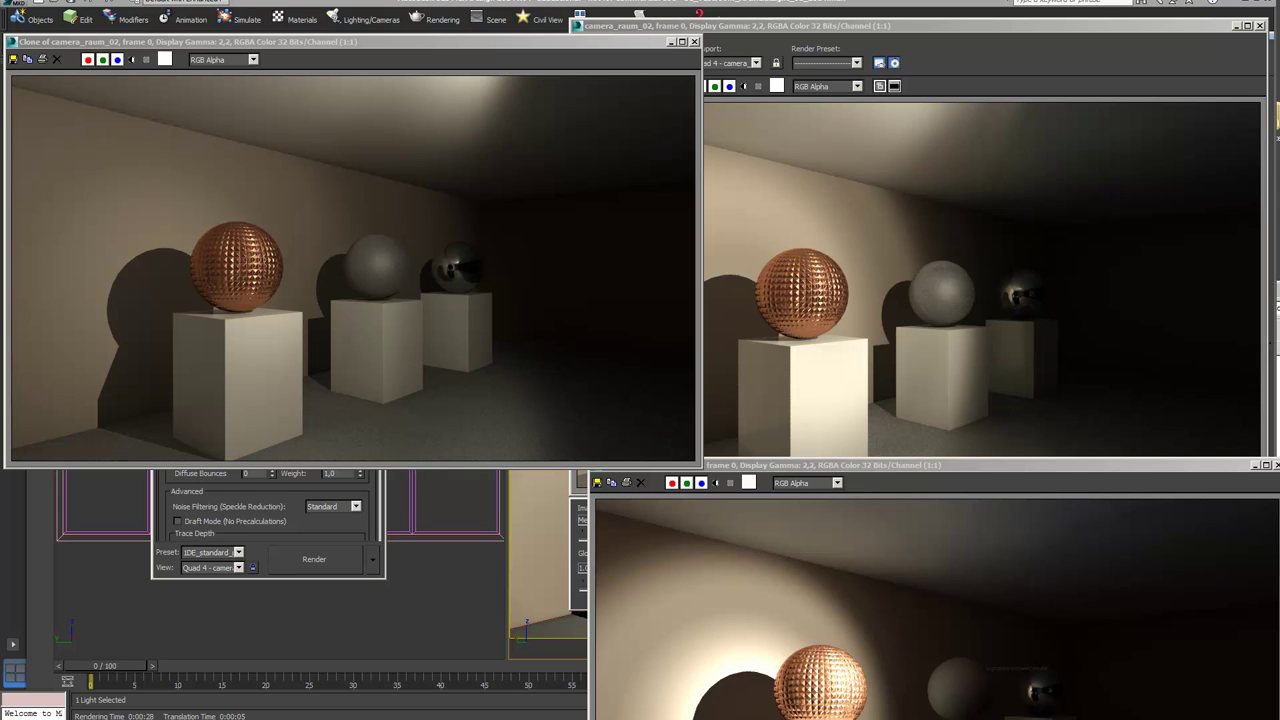
Step: Compare the current rendering with the numbered spotlight preview chart on the lighting web page
{"action": "mouse_move", "coordinate": [962, 707]}
{"action": "left_click_drag", "start_coordinate": [1090, 696], "coordinate": [1041, 54]}
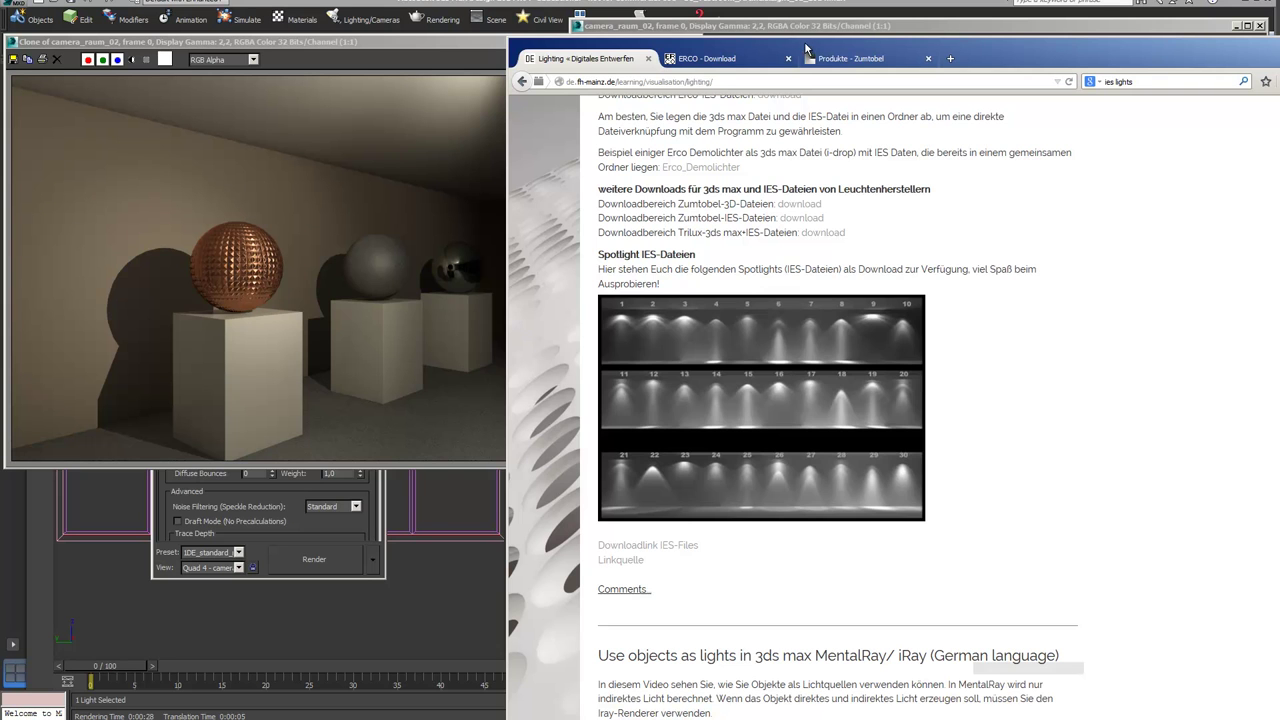
{"action": "left_click_drag", "start_coordinate": [805, 39], "coordinate": [255, 199]}
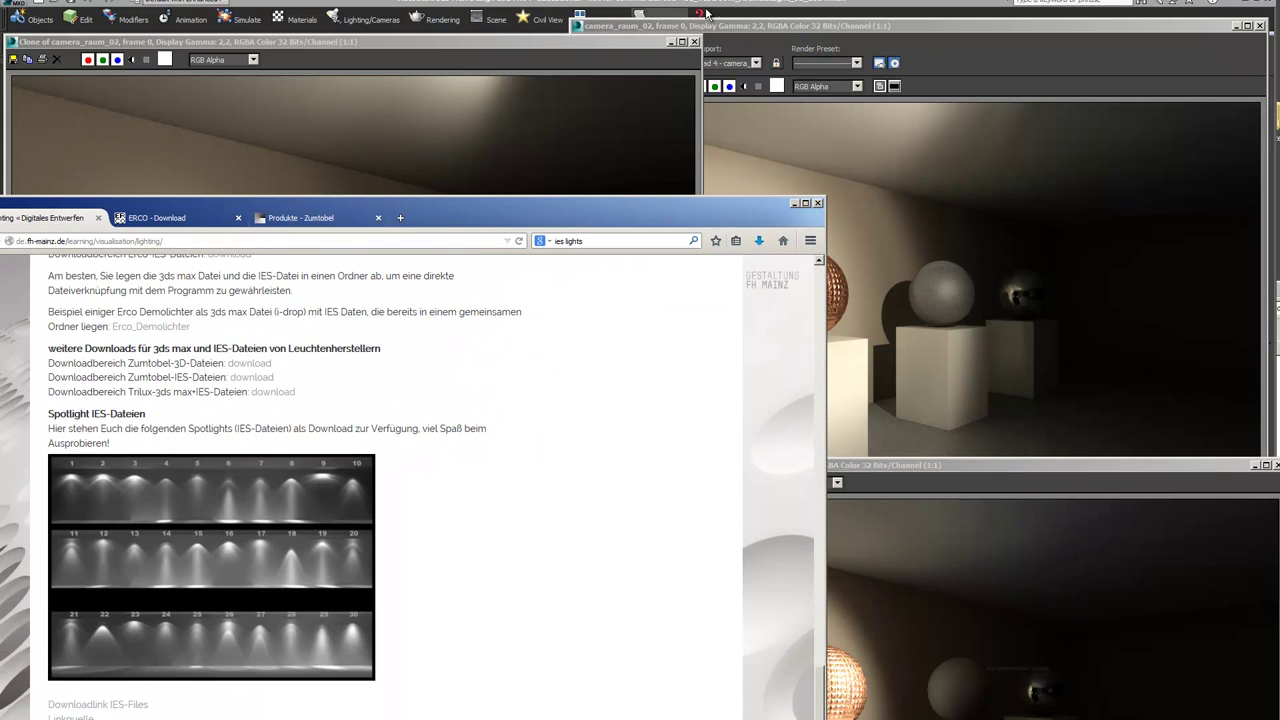
{"action": "left_click", "coordinate": [867, 32]}
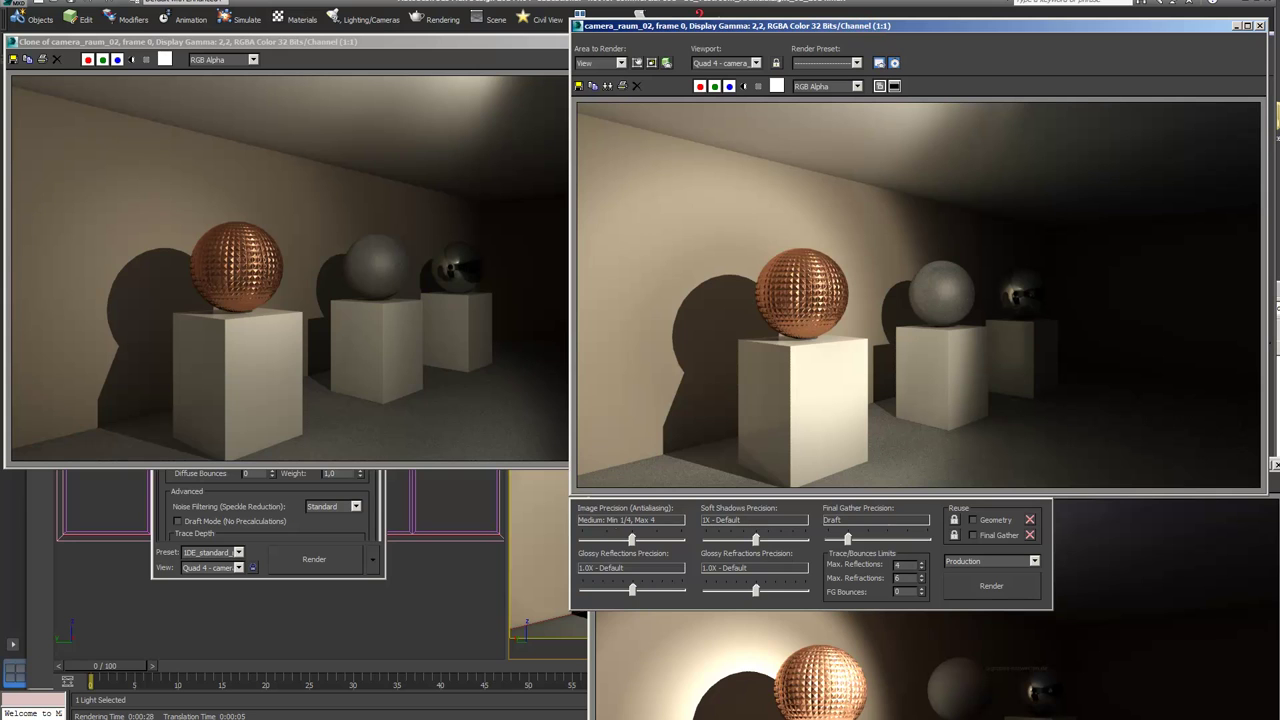
{"action": "key", "text": "alt+Tab"}
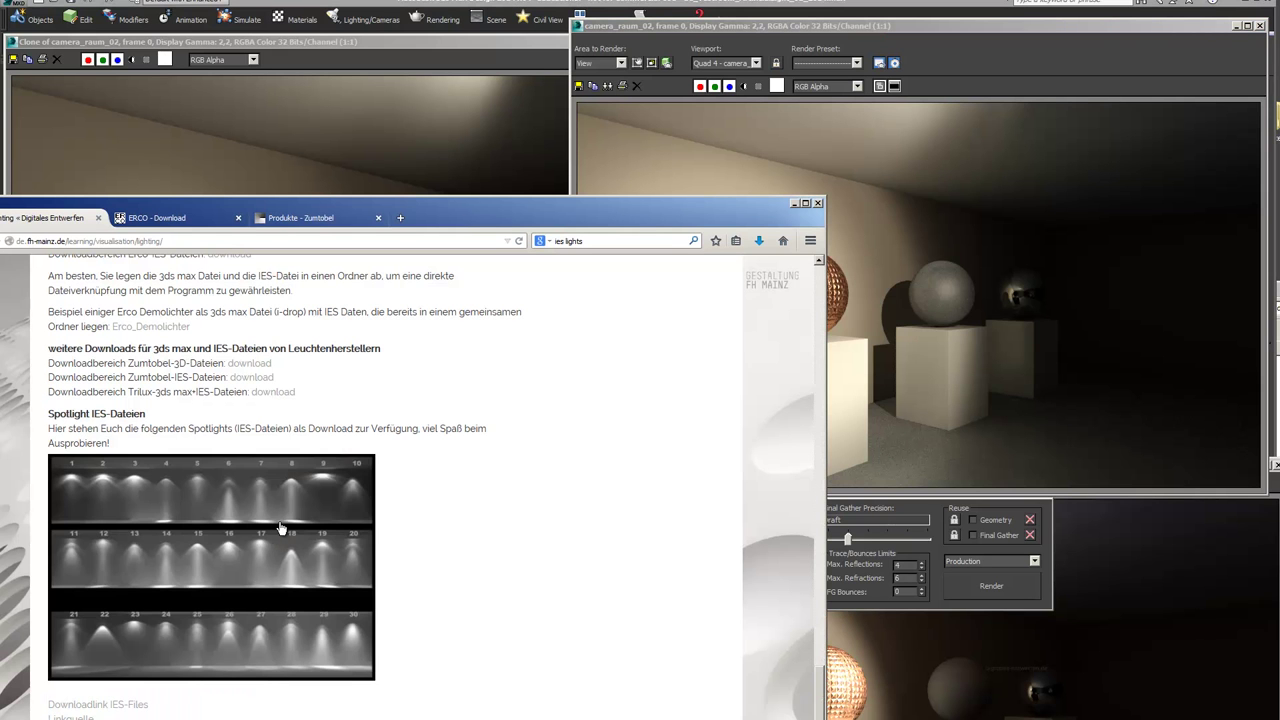
{"action": "left_click_drag", "start_coordinate": [675, 201], "coordinate": [515, 190]}
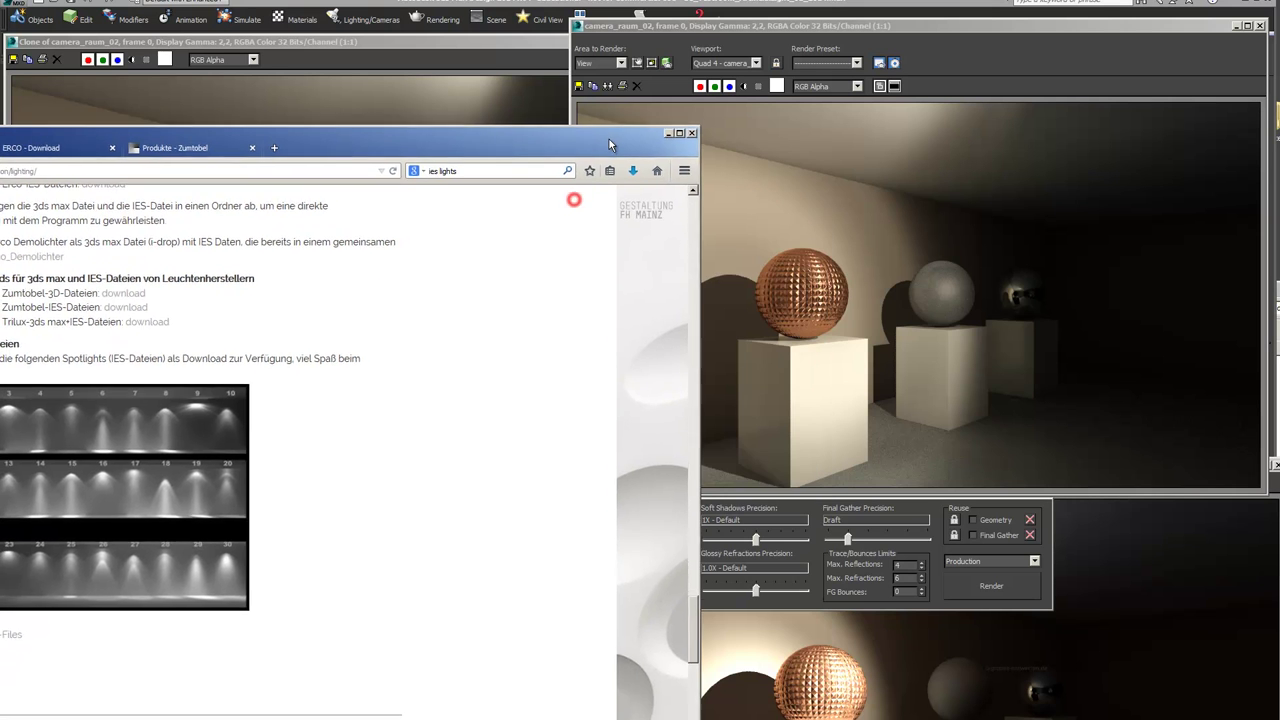
Step: Compare the cloned rendering with the bright, narrow light cone against spotlight 18 in the web page's preview chart
{"action": "left_click", "coordinate": [1121, 521]}
{"action": "left_click_drag", "start_coordinate": [1096, 473], "coordinate": [1041, 165]}
{"action": "key", "text": "alt+Tab"}
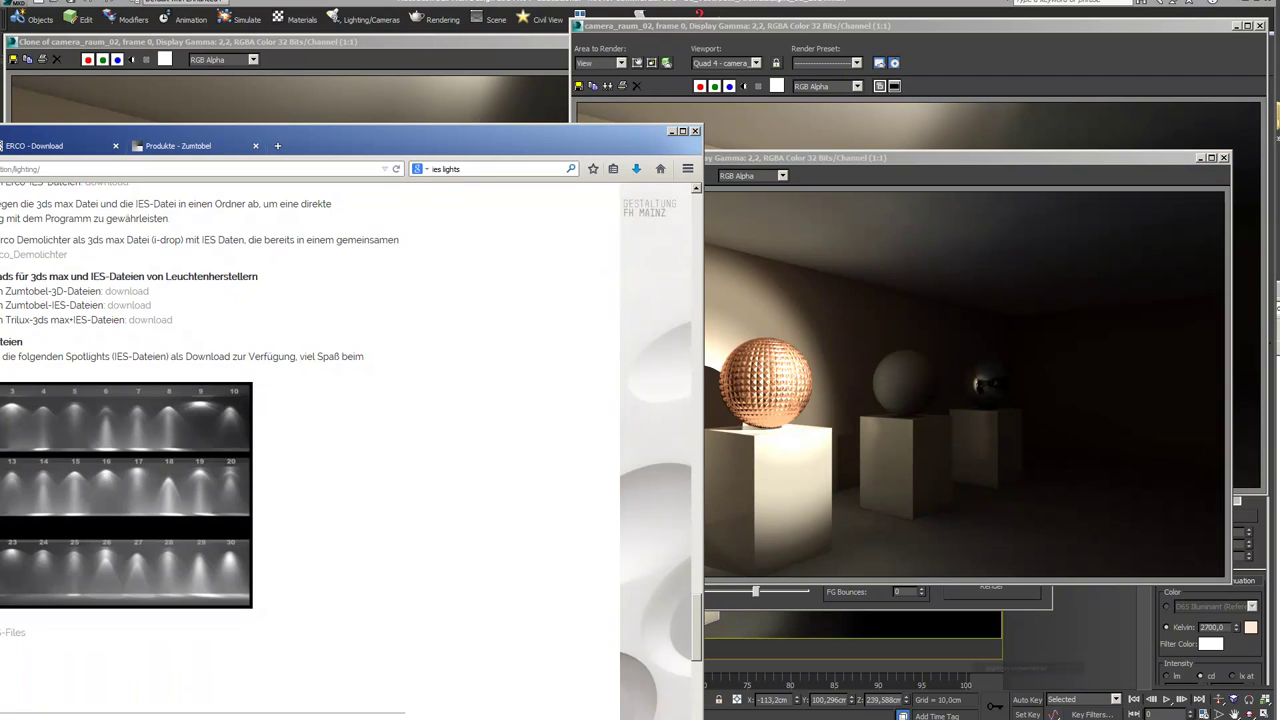
{"action": "left_click_drag", "start_coordinate": [236, 130], "coordinate": [306, 82]}
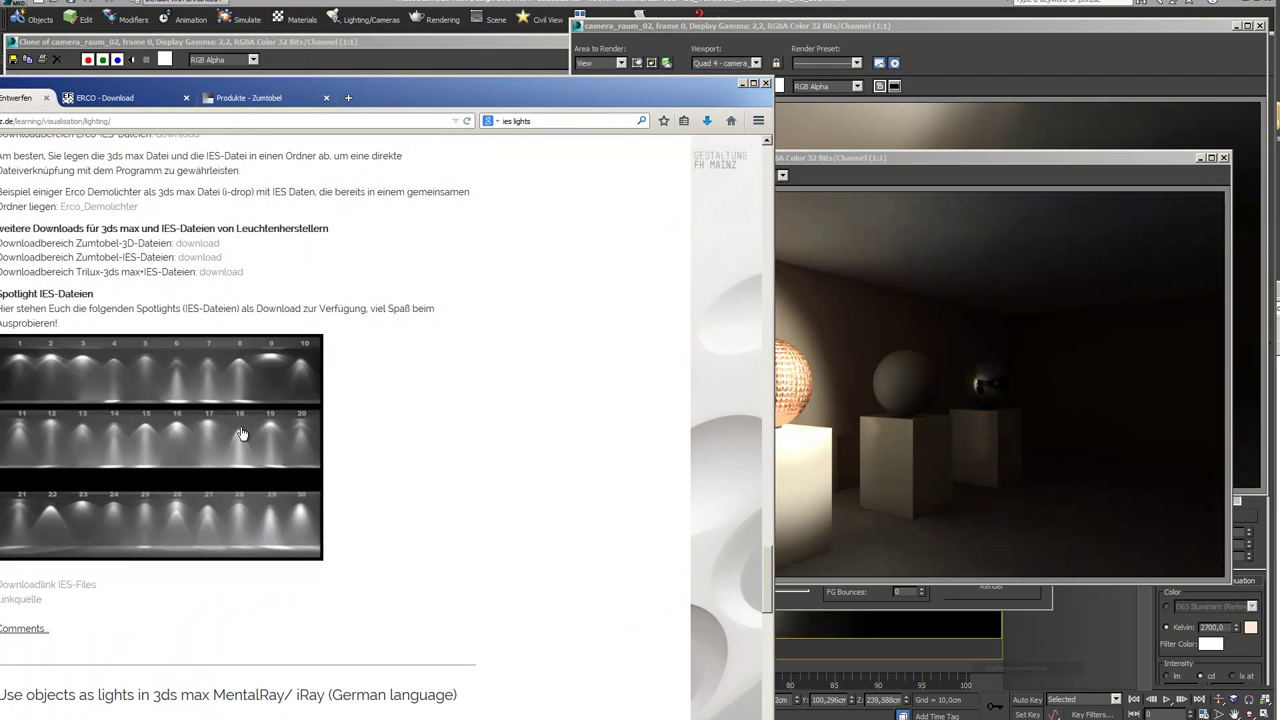
{"action": "left_click", "coordinate": [742, 83]}
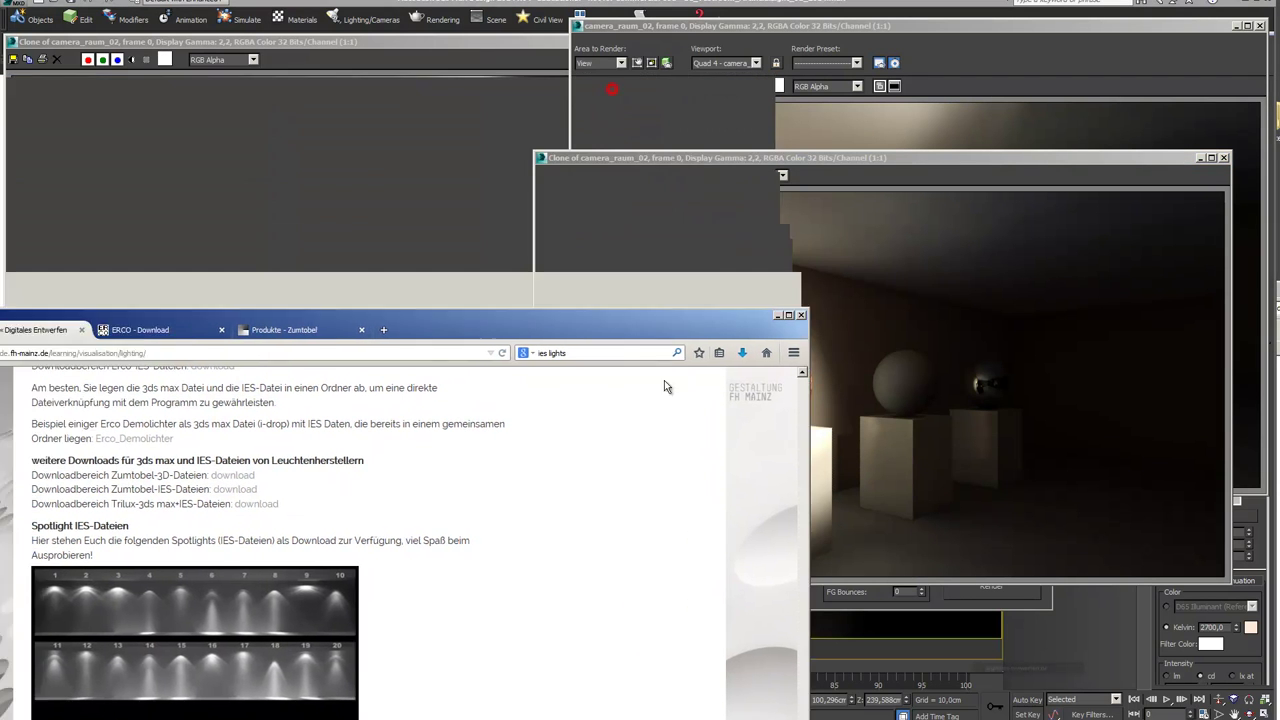
Step: Rearrange the cloned and current renderings to uncover the light's settings, and open its photometric web file selection to view the folder
{"action": "left_click_drag", "start_coordinate": [1000, 168], "coordinate": [473, 291]}
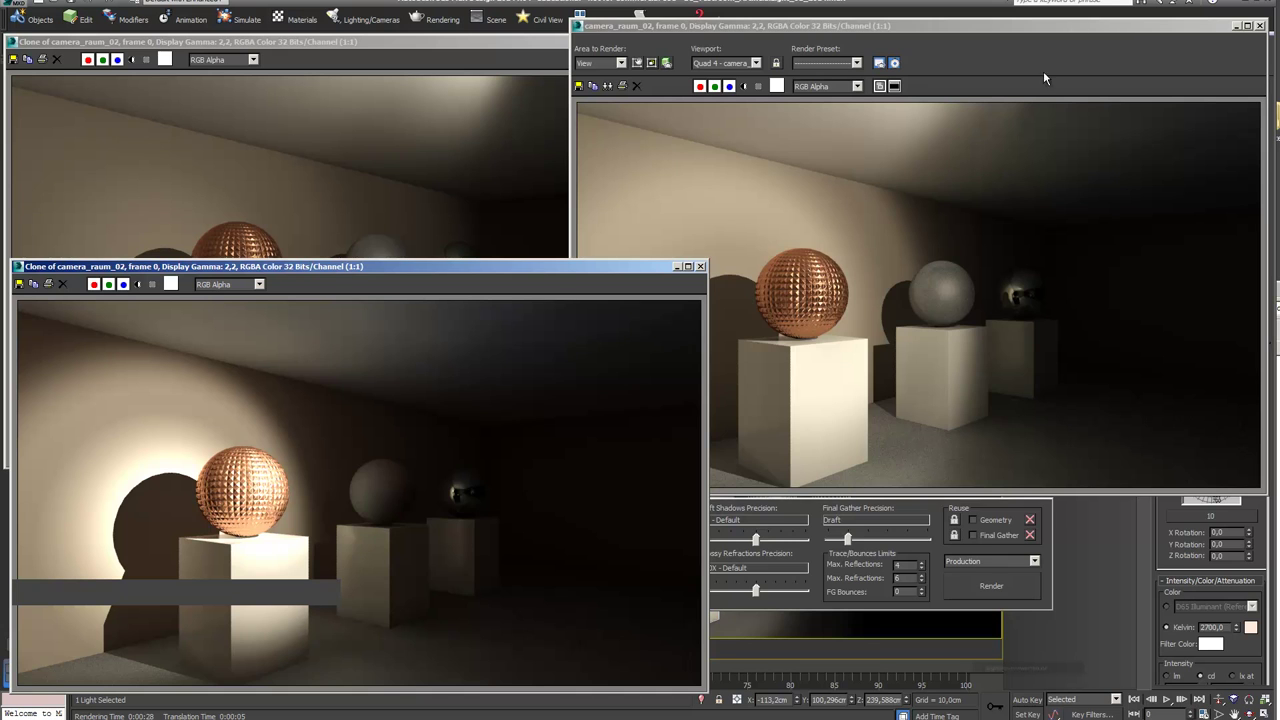
{"action": "left_click_drag", "start_coordinate": [1135, 32], "coordinate": [784, 366]}
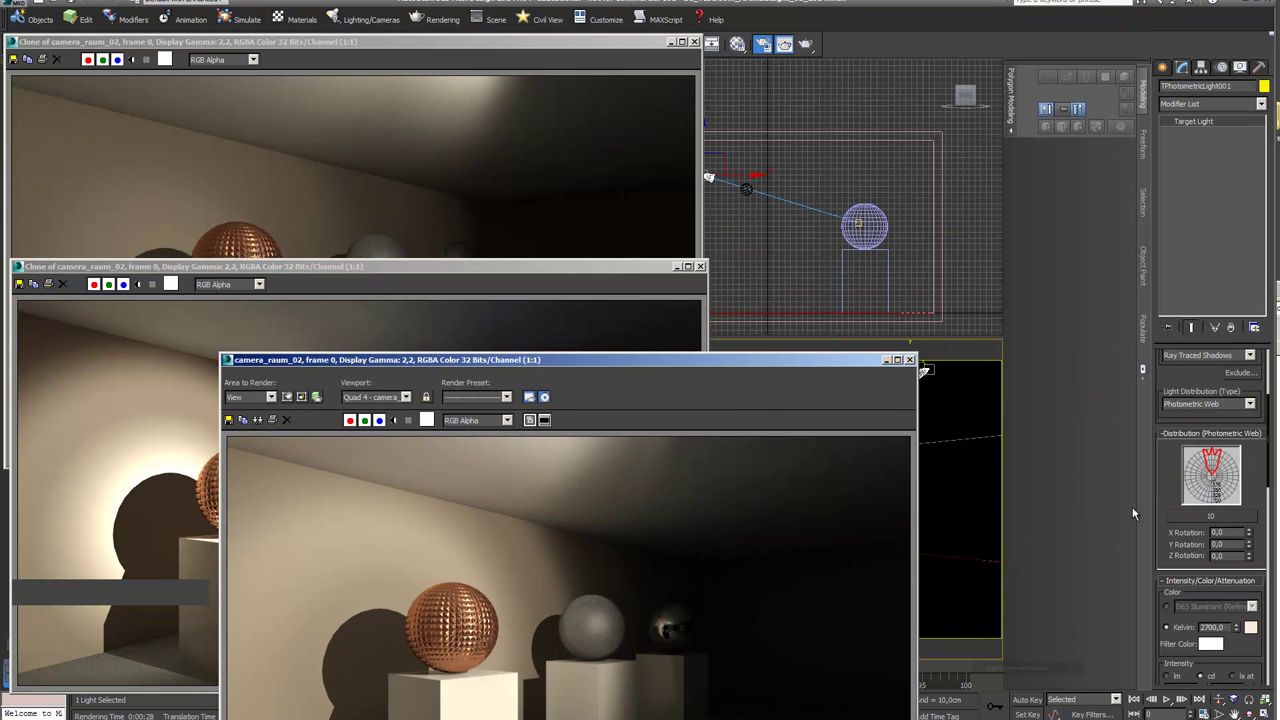
{"action": "left_click", "coordinate": [1235, 521]}
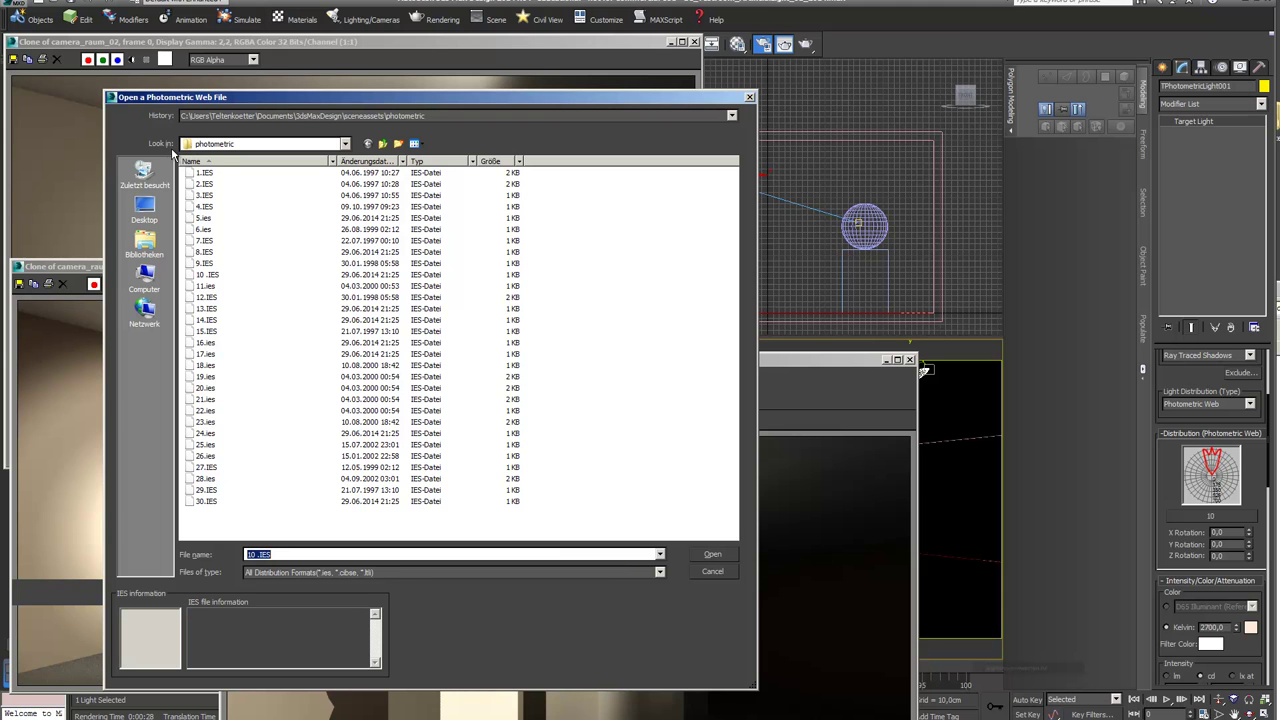
Step: Switch to the browser and save ERCO's Autodesk MAX (i-drop) archive erco_max_en_Cylinder_12019.zip for Cylinder surface-mounted luminaires
{"action": "key", "text": "alt+Tab"}
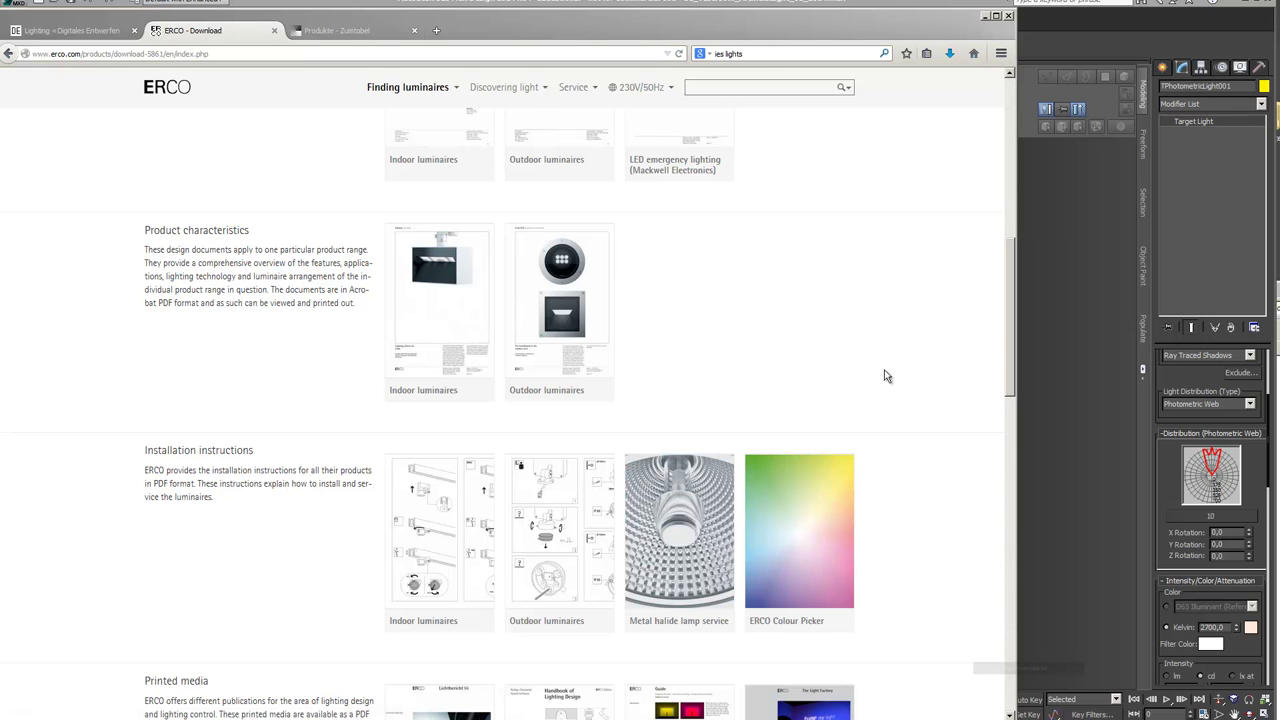
{"action": "left_click_drag", "start_coordinate": [1012, 333], "coordinate": [1020, 628]}
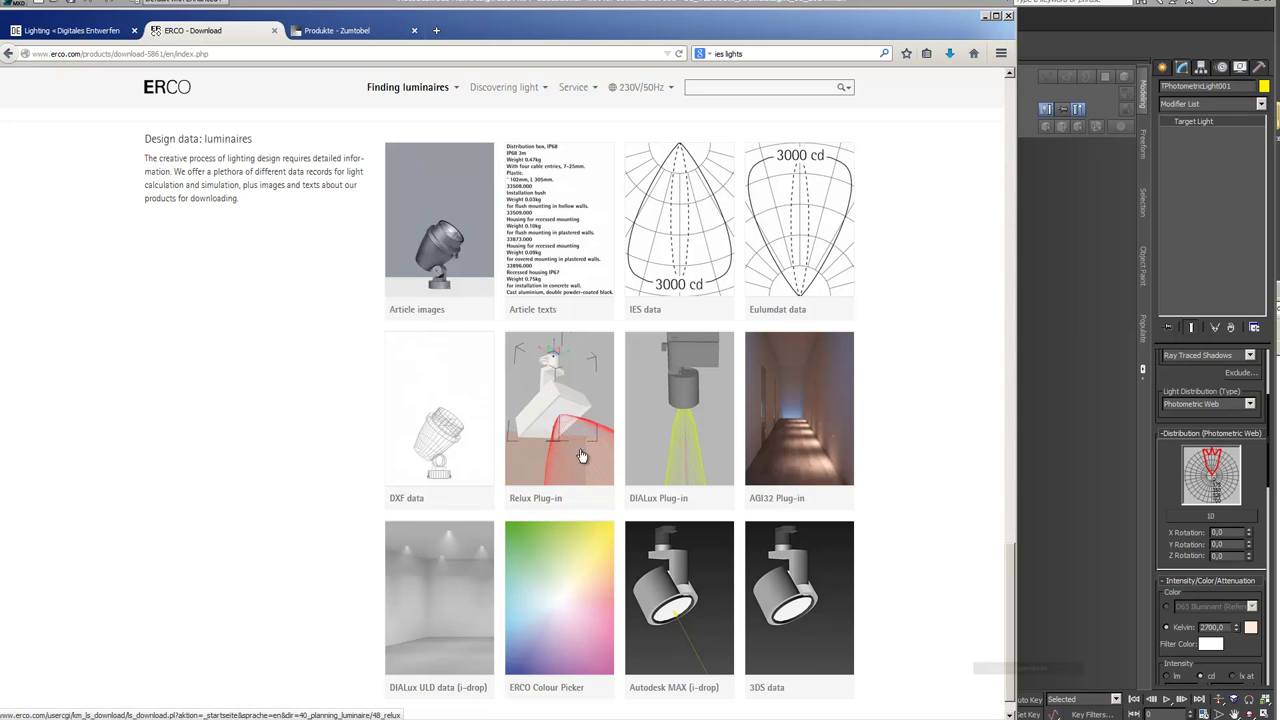
{"action": "left_click", "coordinate": [677, 625]}
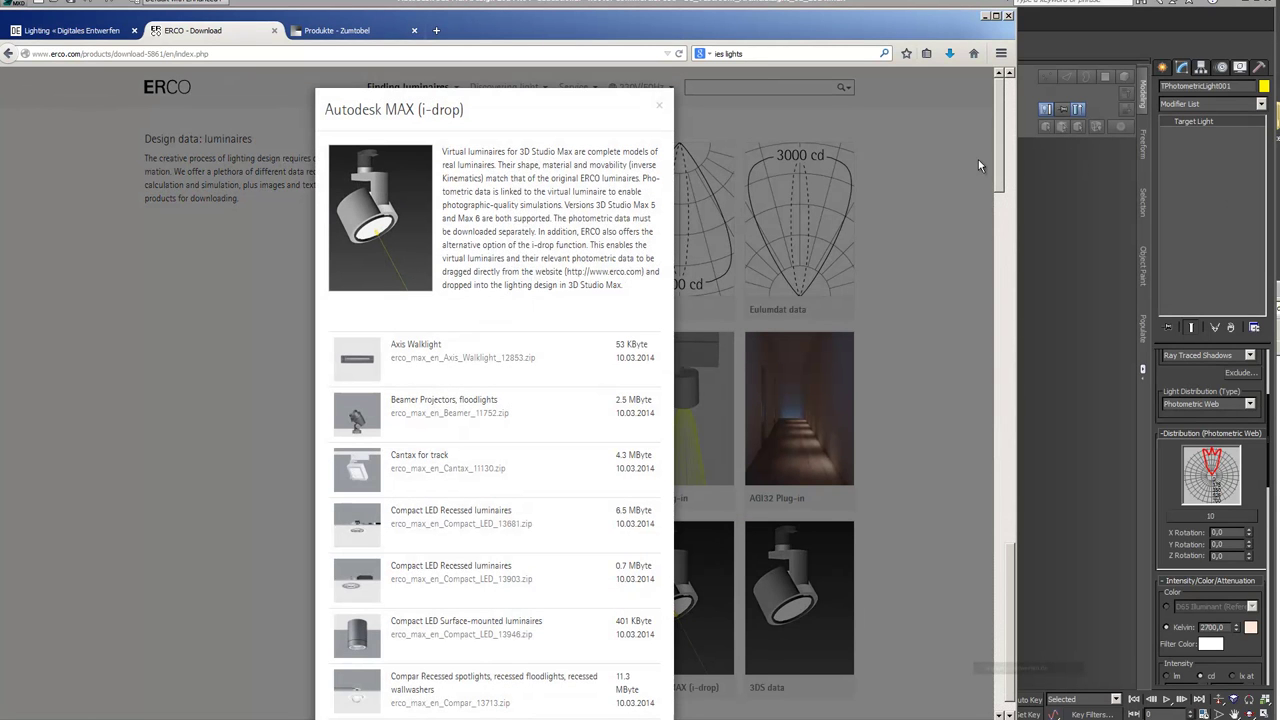
{"action": "left_click_drag", "start_coordinate": [1001, 176], "coordinate": [1003, 274]}
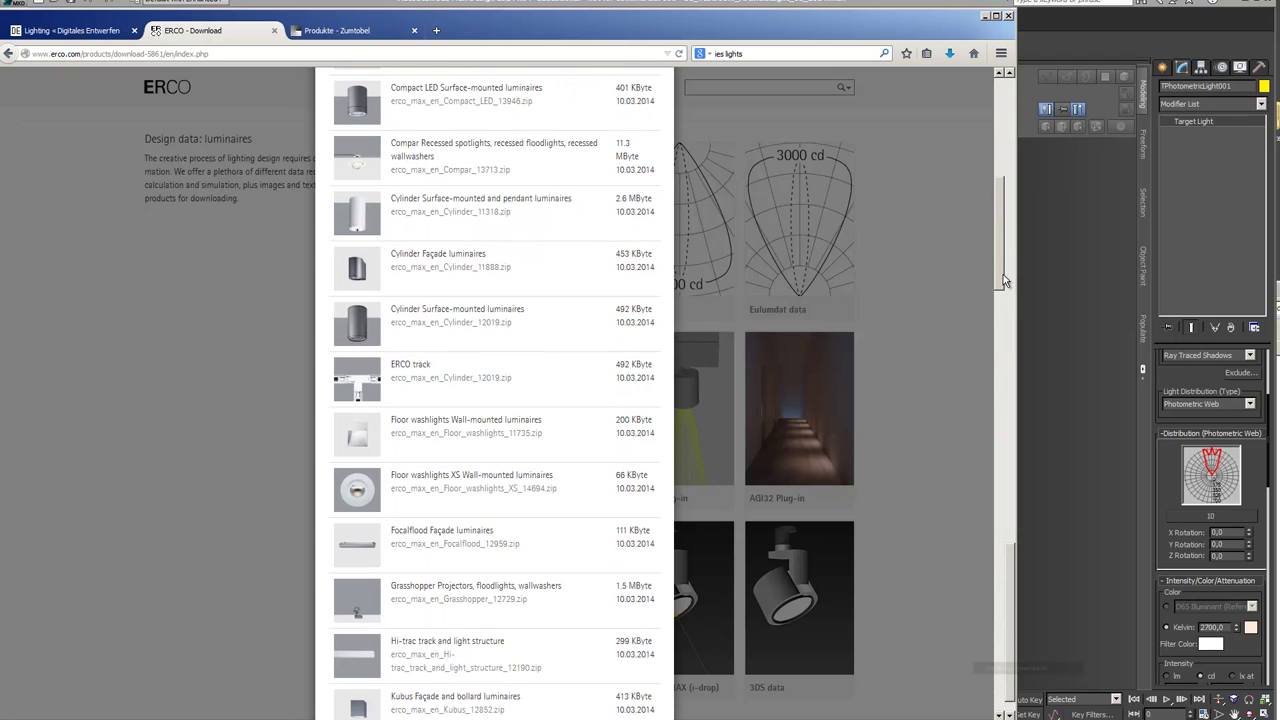
{"action": "left_click", "coordinate": [431, 323]}
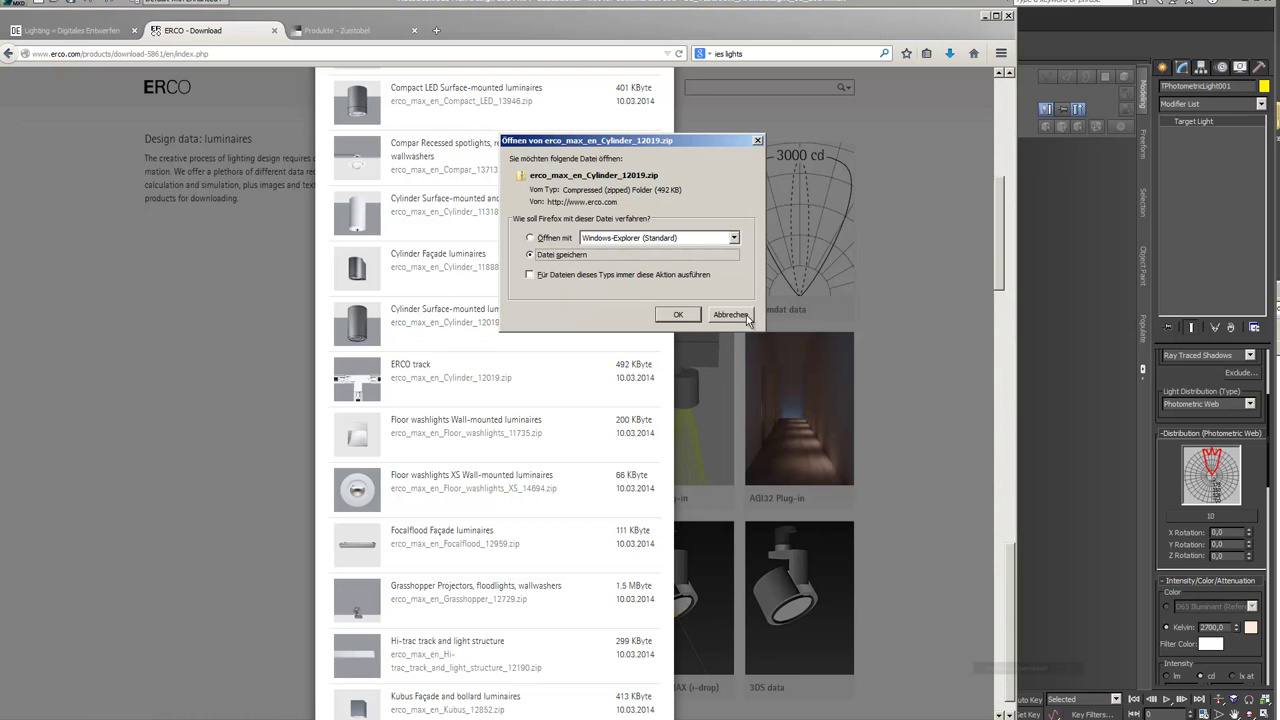
{"action": "left_click", "coordinate": [689, 315]}
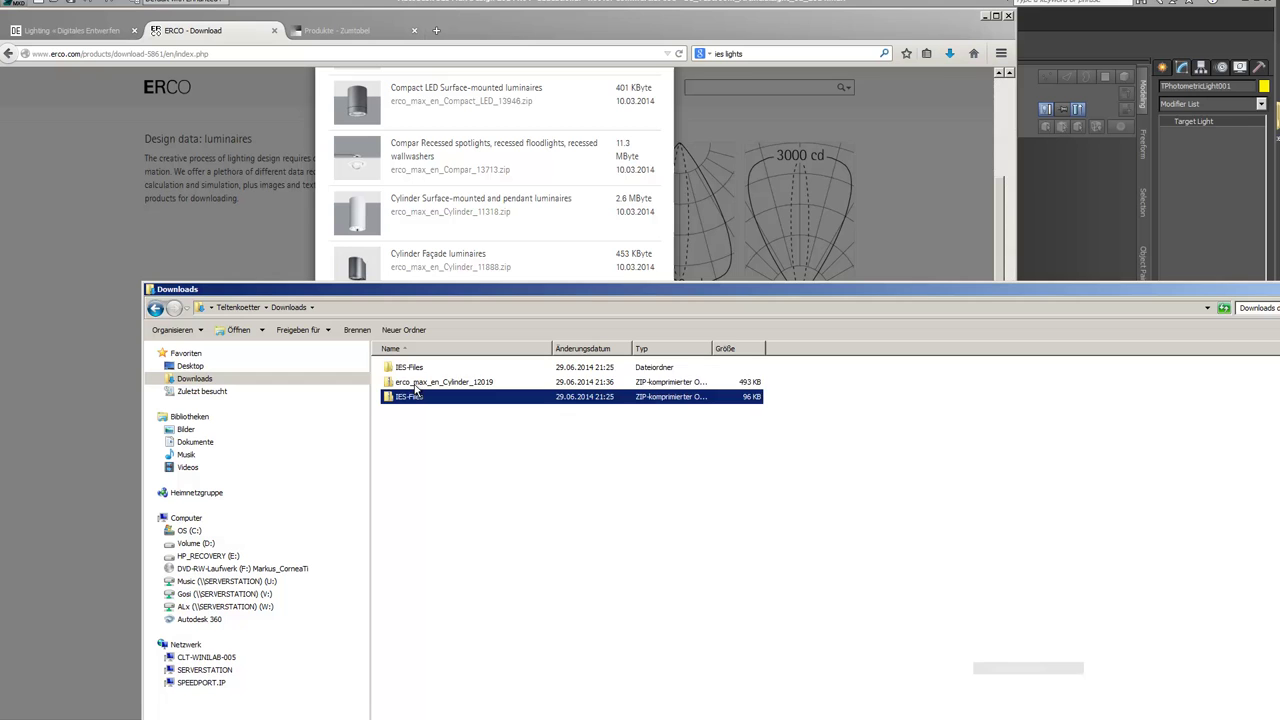
Step: Extract the erco_max_en_Cylinder_12019 archive into its own folder within Downloads
{"action": "left_click", "coordinate": [415, 385]}
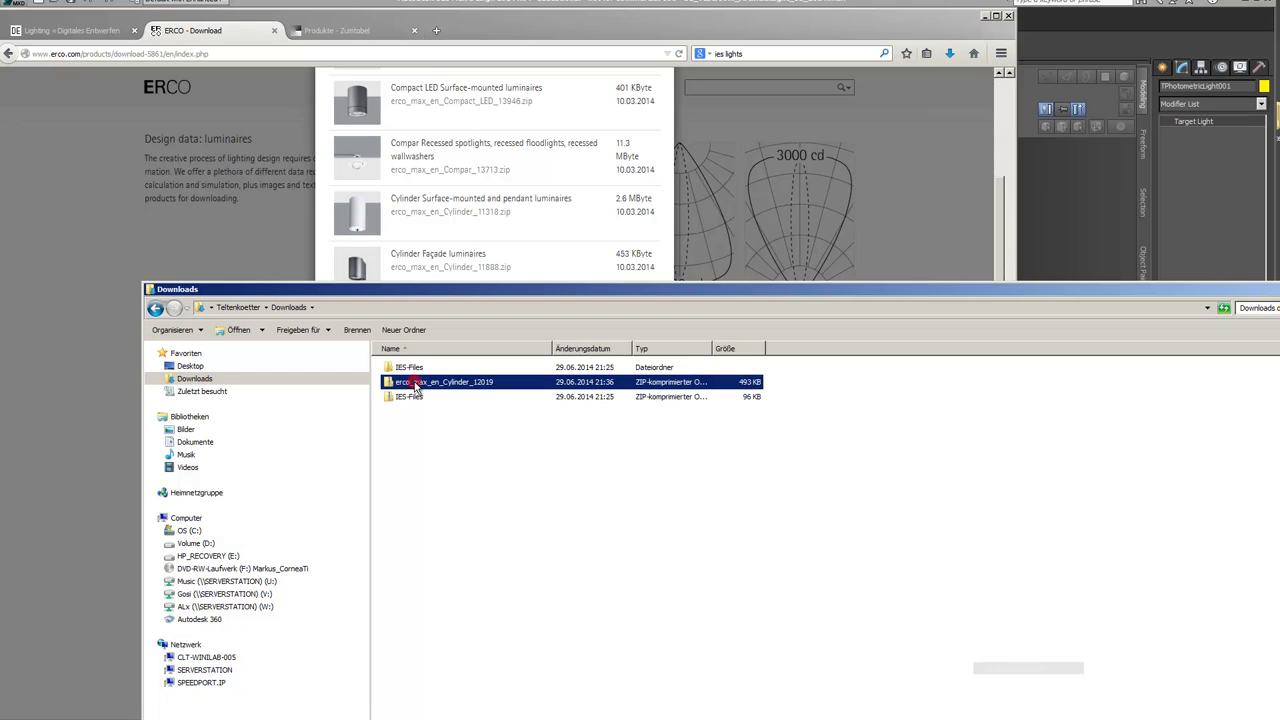
{"action": "right_click", "coordinate": [415, 388]}
{"action": "left_click", "coordinate": [448, 418]}
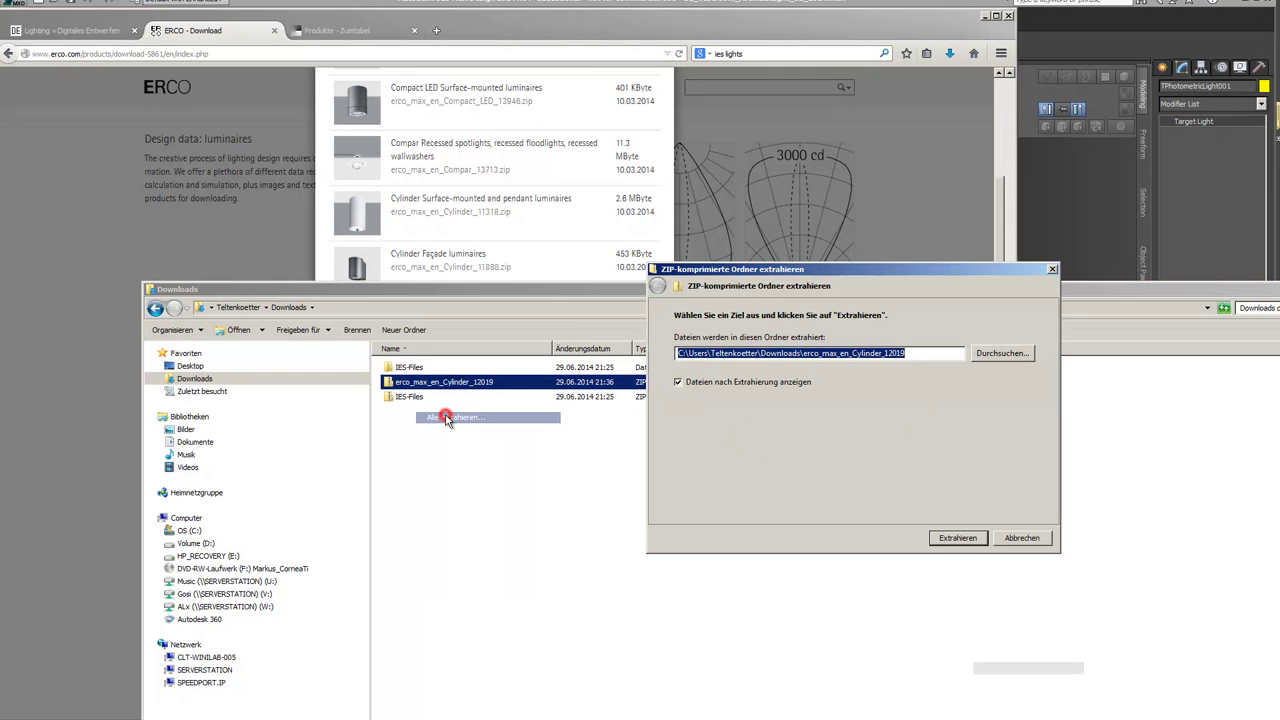
{"action": "left_click", "coordinate": [966, 539]}
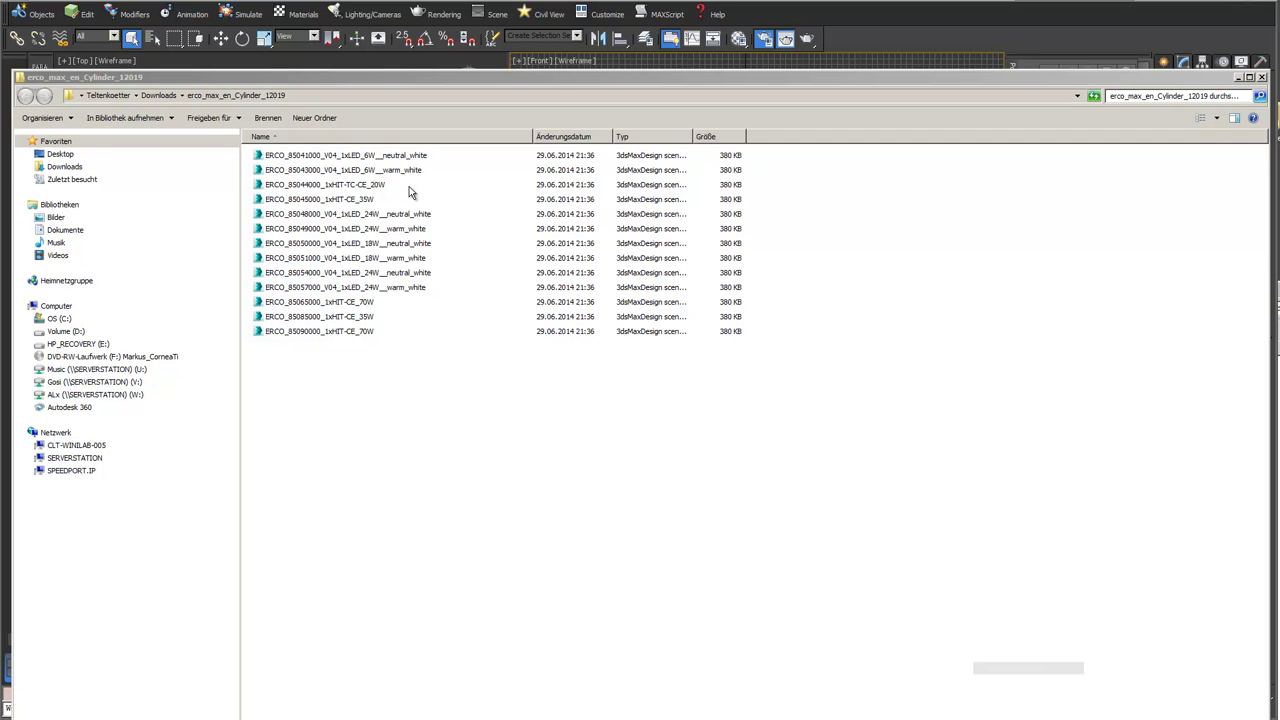
Step: Switch to 3ds Max and merge the ERCO.85048000 luminaire group from the ERCO_85048000_V04_1xLED_24W__neutral_white file into the room scene
{"action": "left_click", "coordinate": [865, 27]}
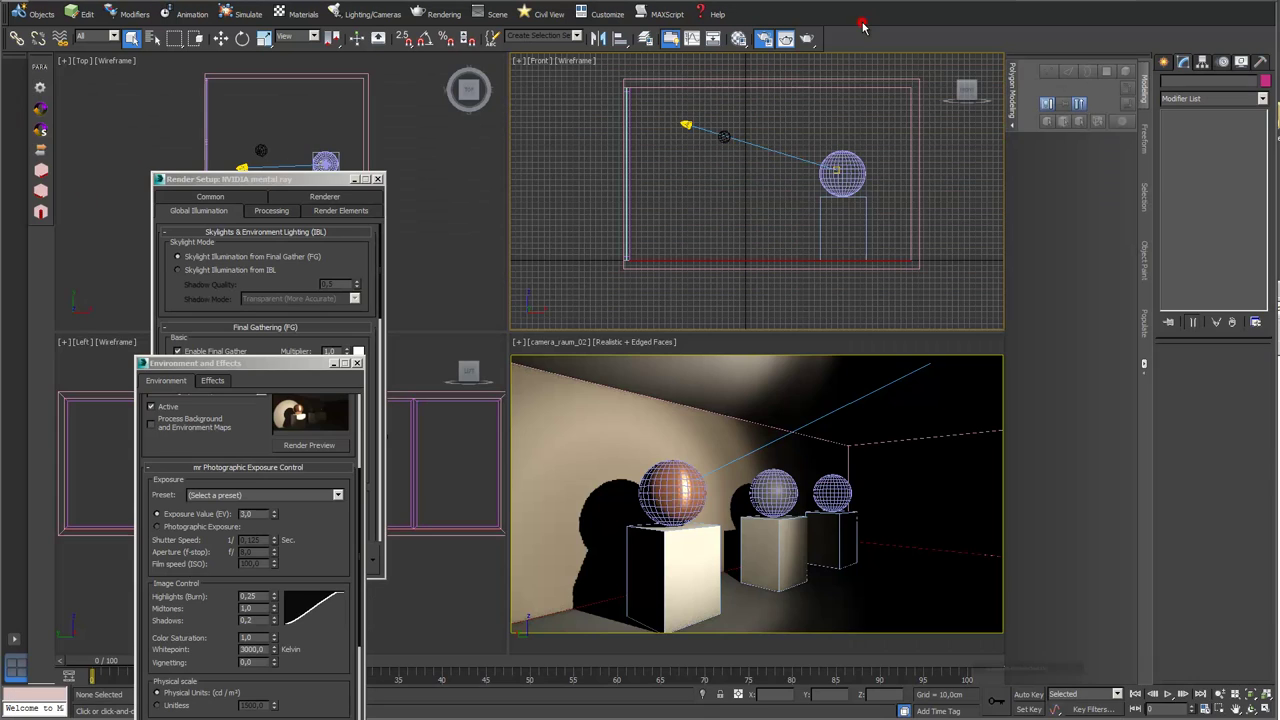
{"action": "left_click", "coordinate": [22, 8]}
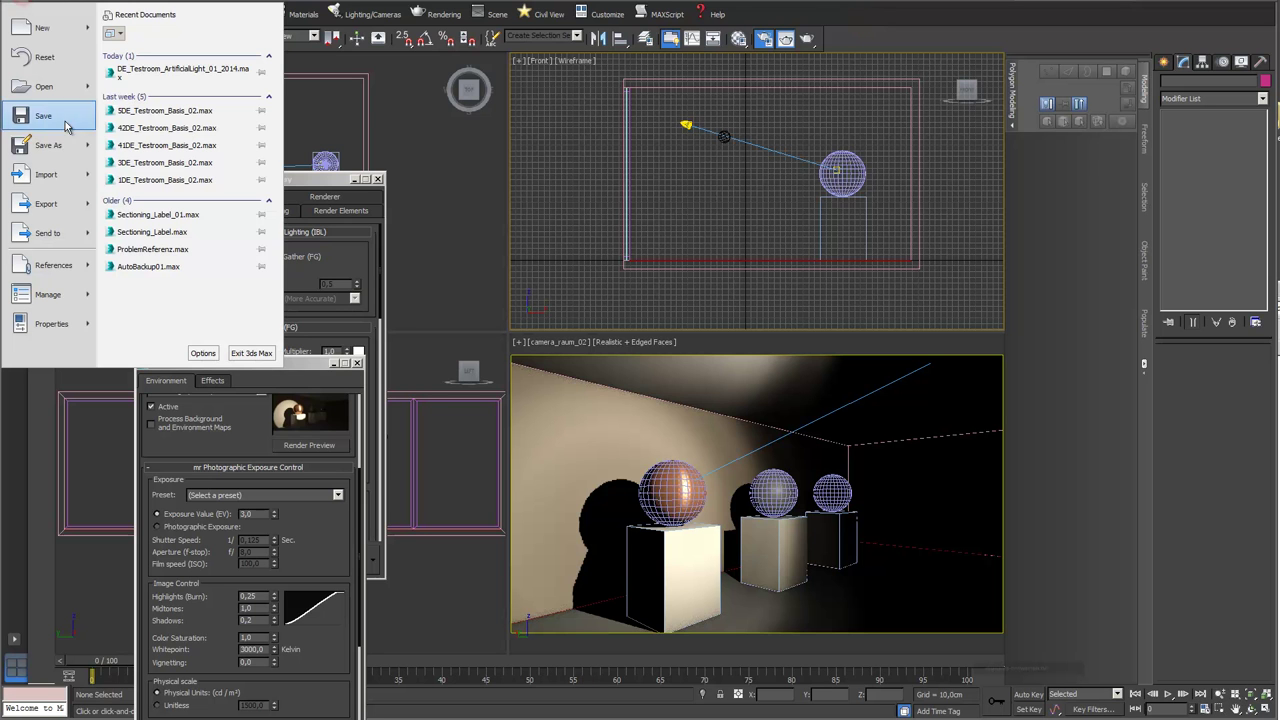
{"action": "mouse_move", "coordinate": [85, 176]}
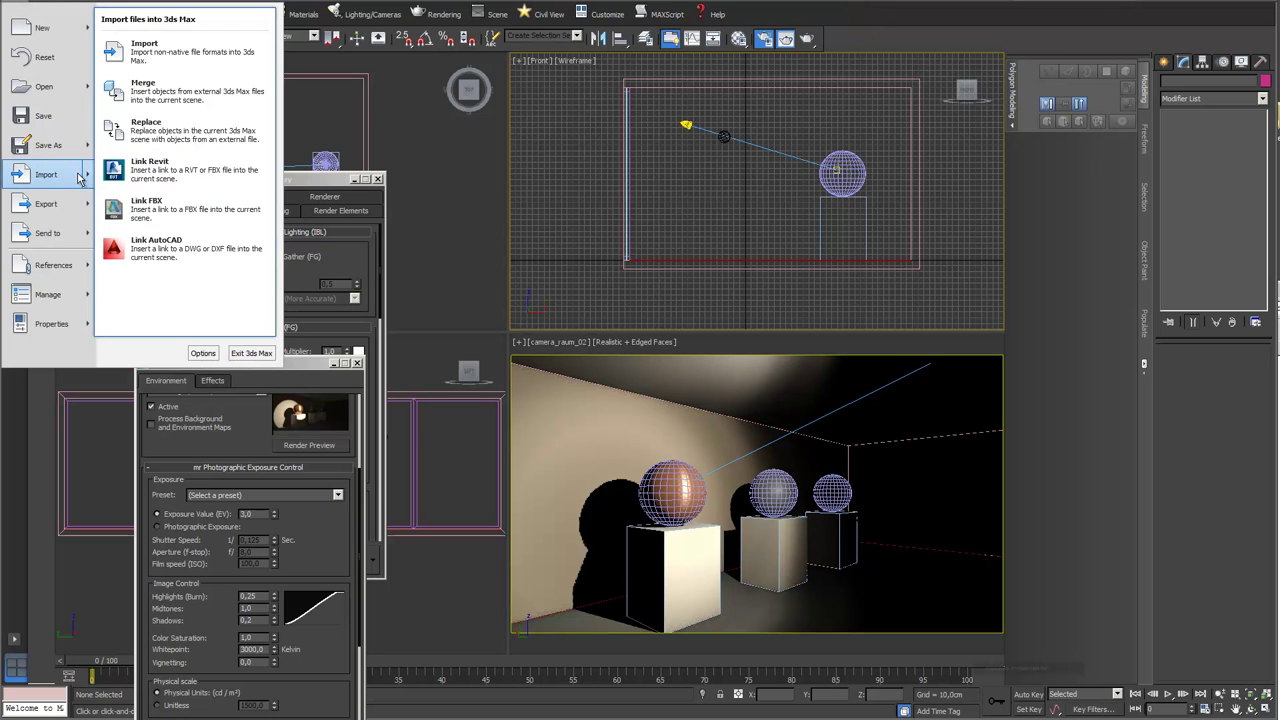
{"action": "left_click", "coordinate": [222, 92]}
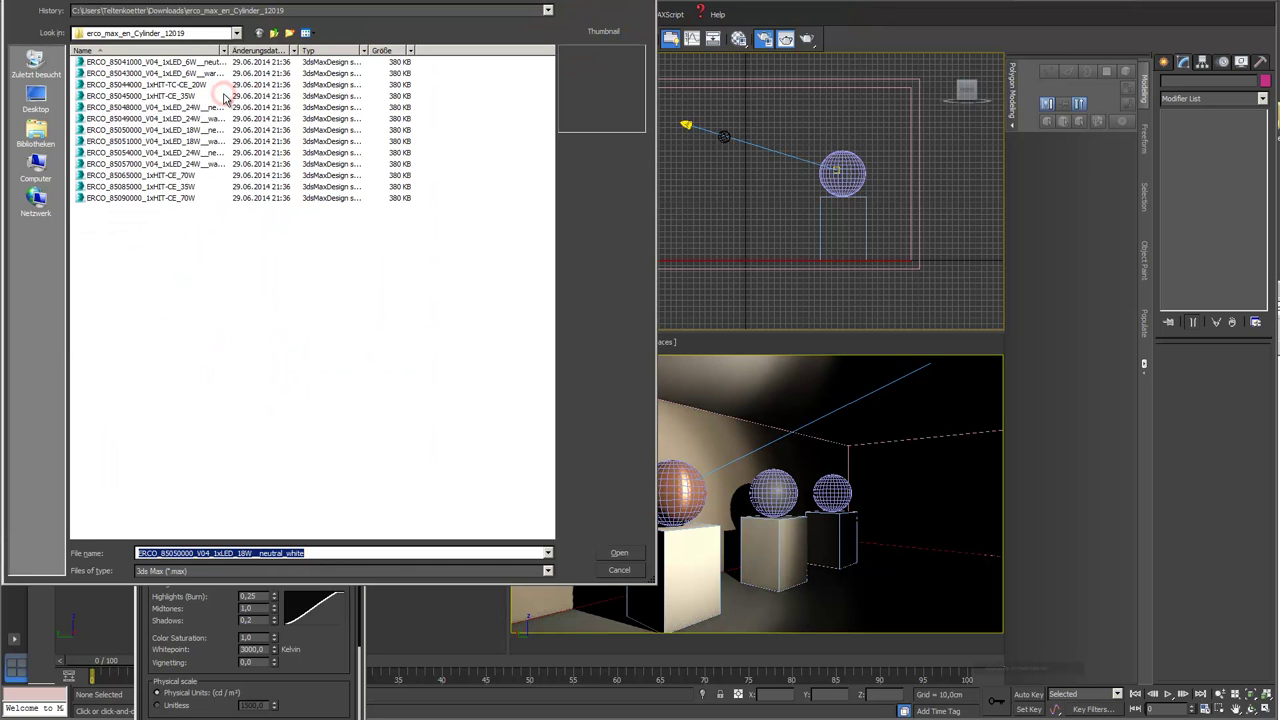
{"action": "left_click", "coordinate": [150, 107]}
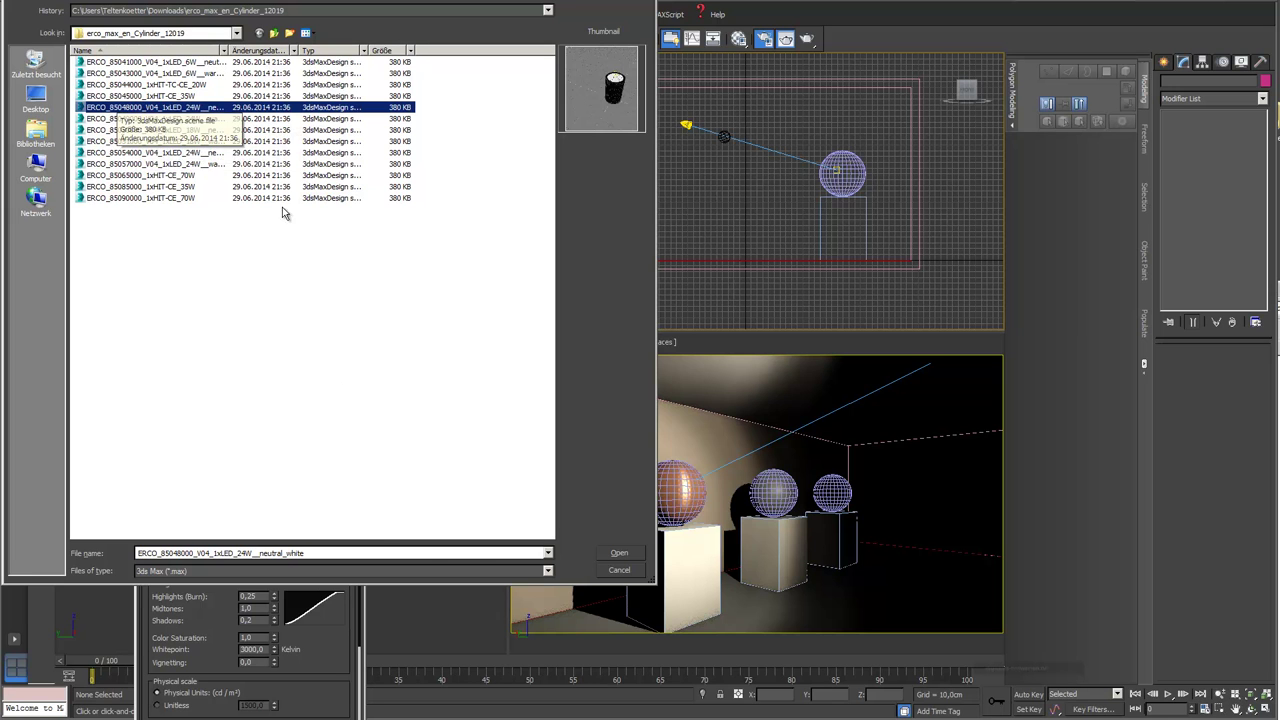
{"action": "left_click", "coordinate": [619, 553]}
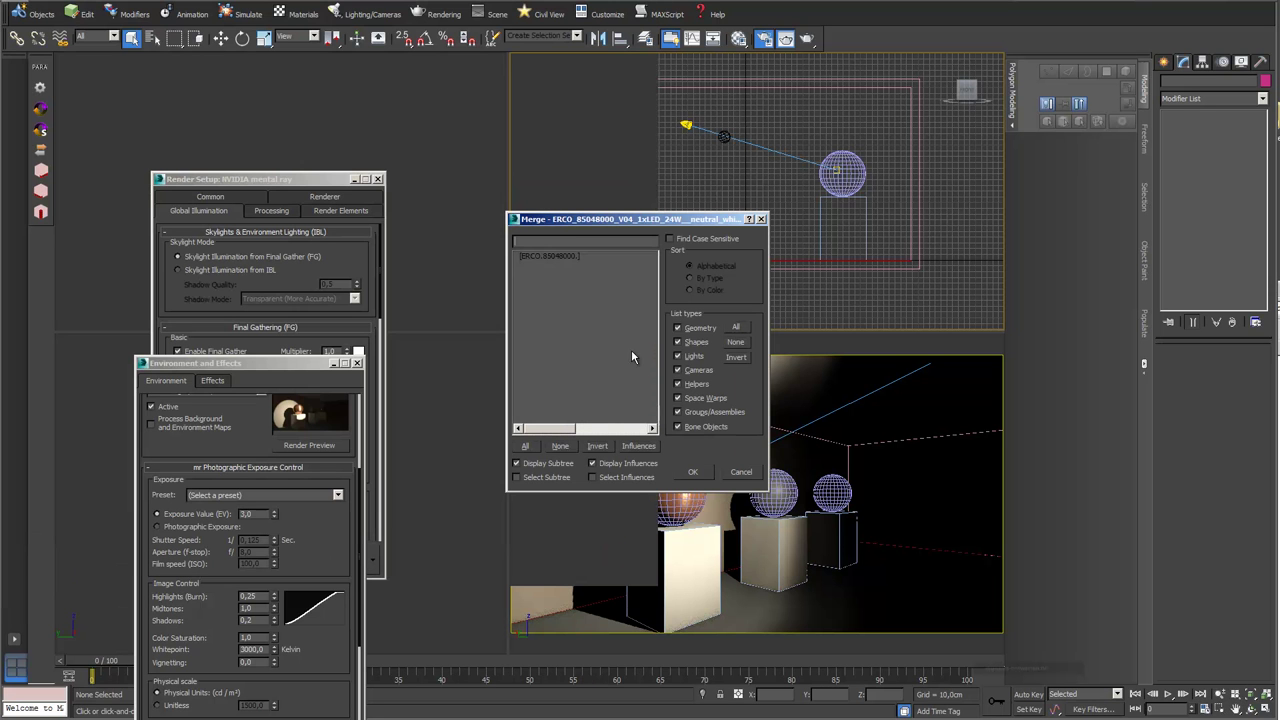
{"action": "left_click", "coordinate": [567, 257]}
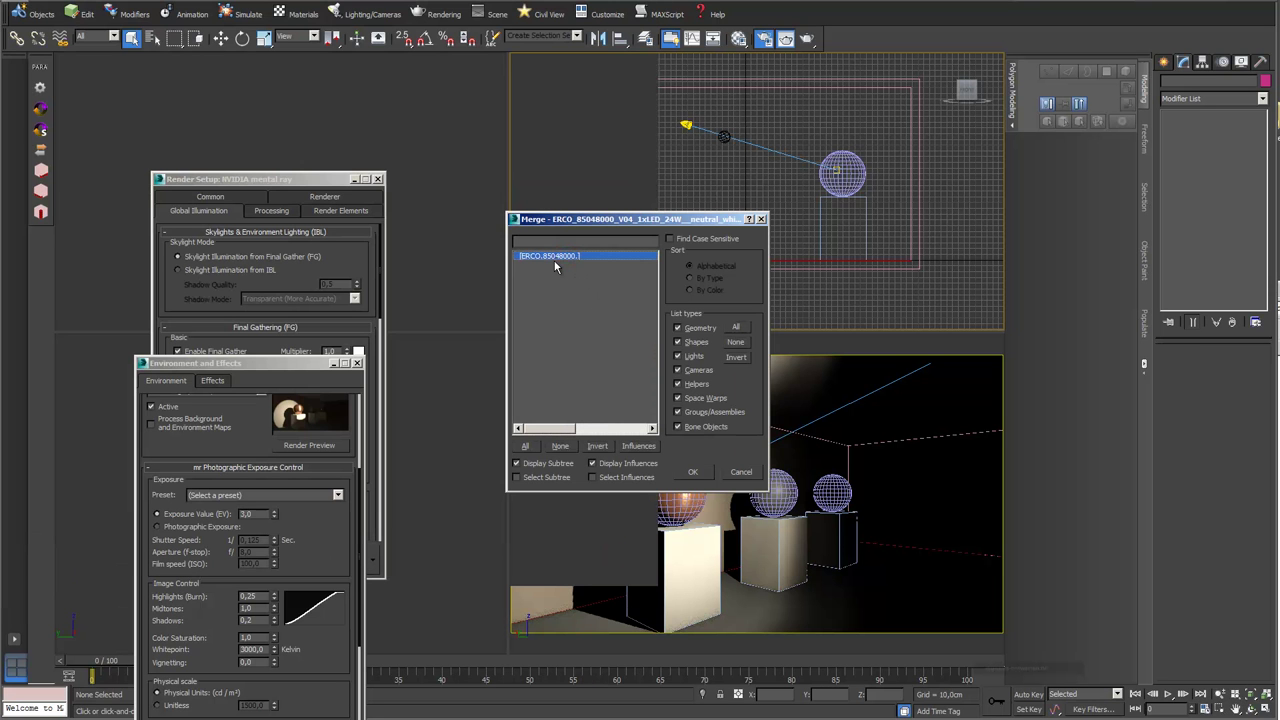
{"action": "left_click", "coordinate": [694, 473]}
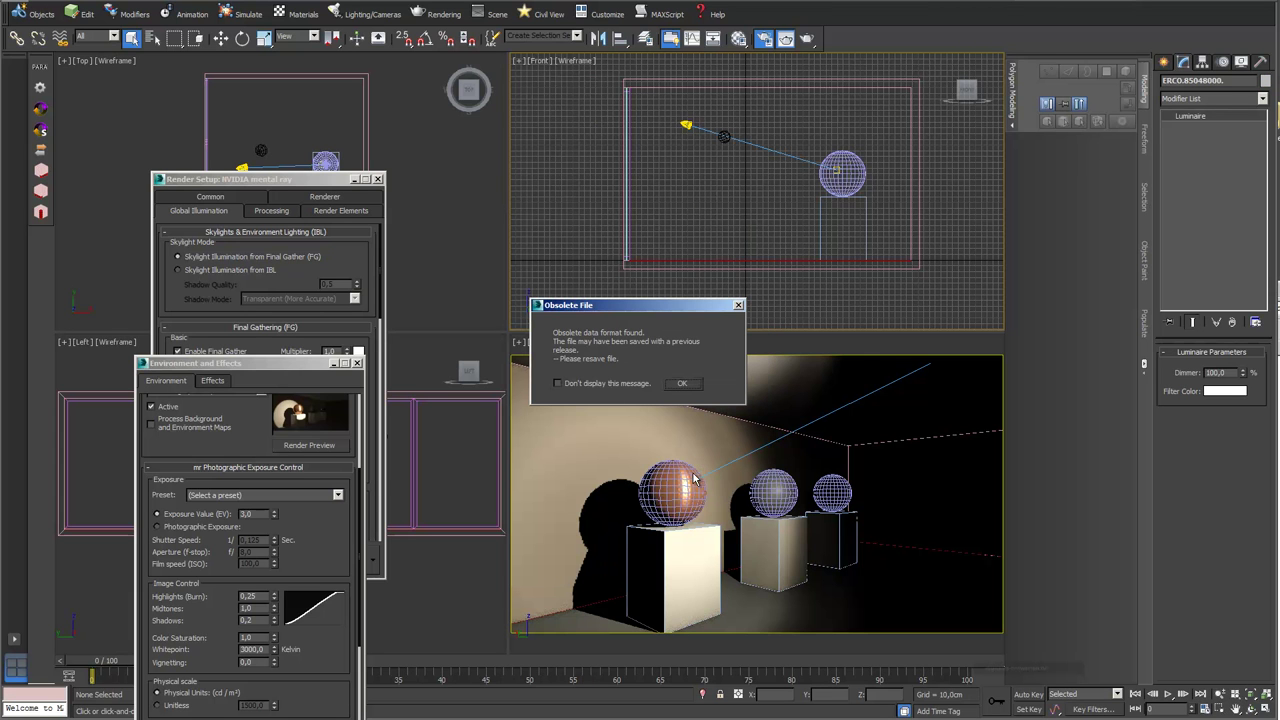
{"action": "left_click_drag", "start_coordinate": [665, 306], "coordinate": [588, 262]}
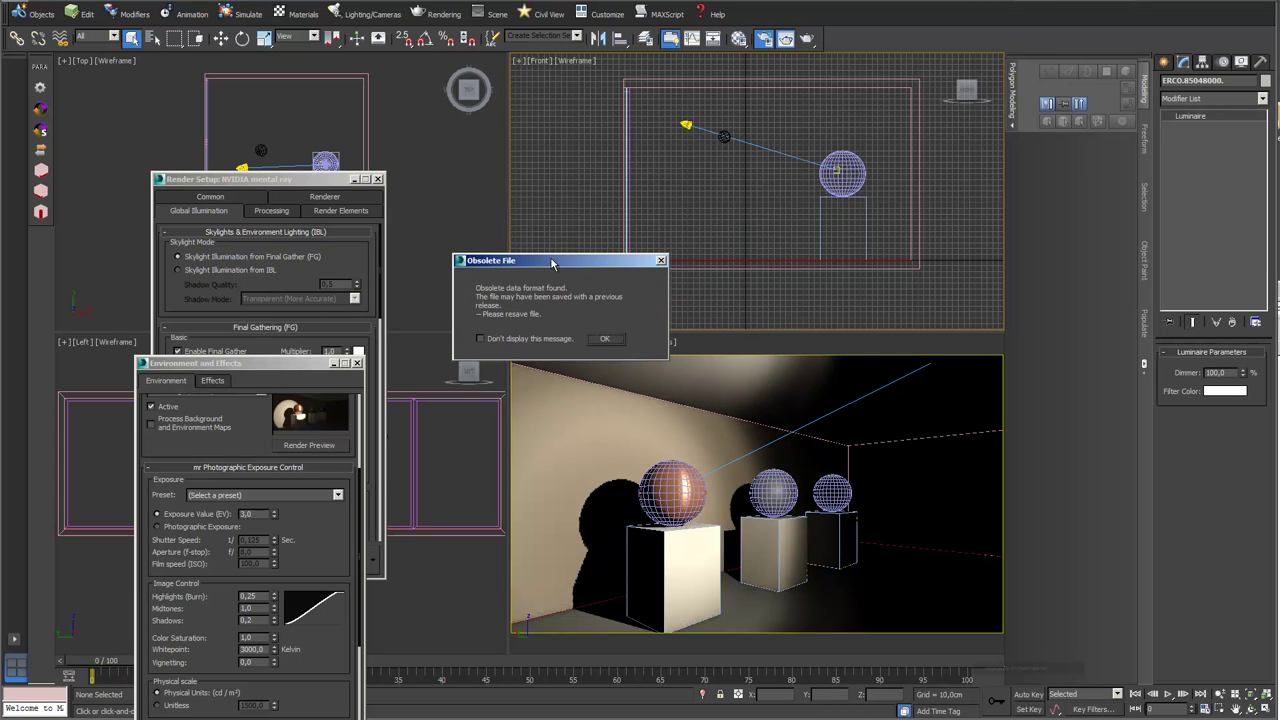
{"action": "left_click", "coordinate": [606, 340]}
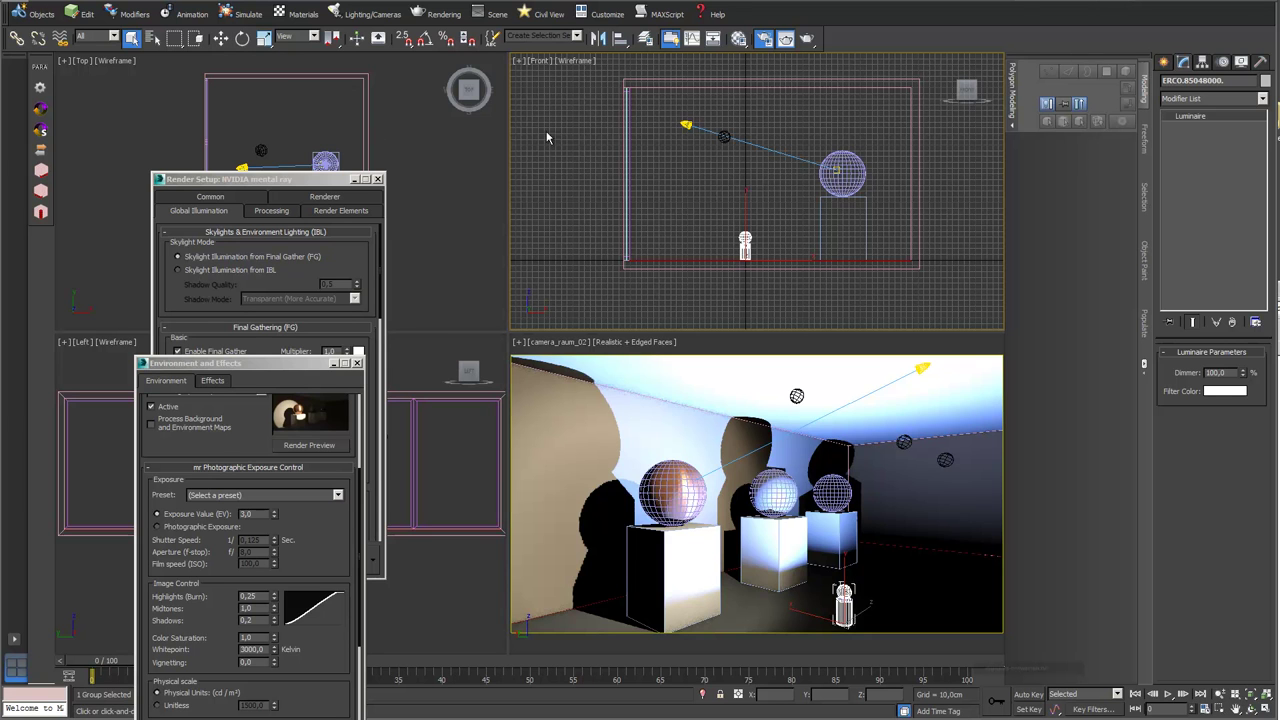
Step: Turn off the existing TPhotometricLight001 target light so that it no longer illuminates the room
{"action": "left_click", "coordinate": [223, 40]}
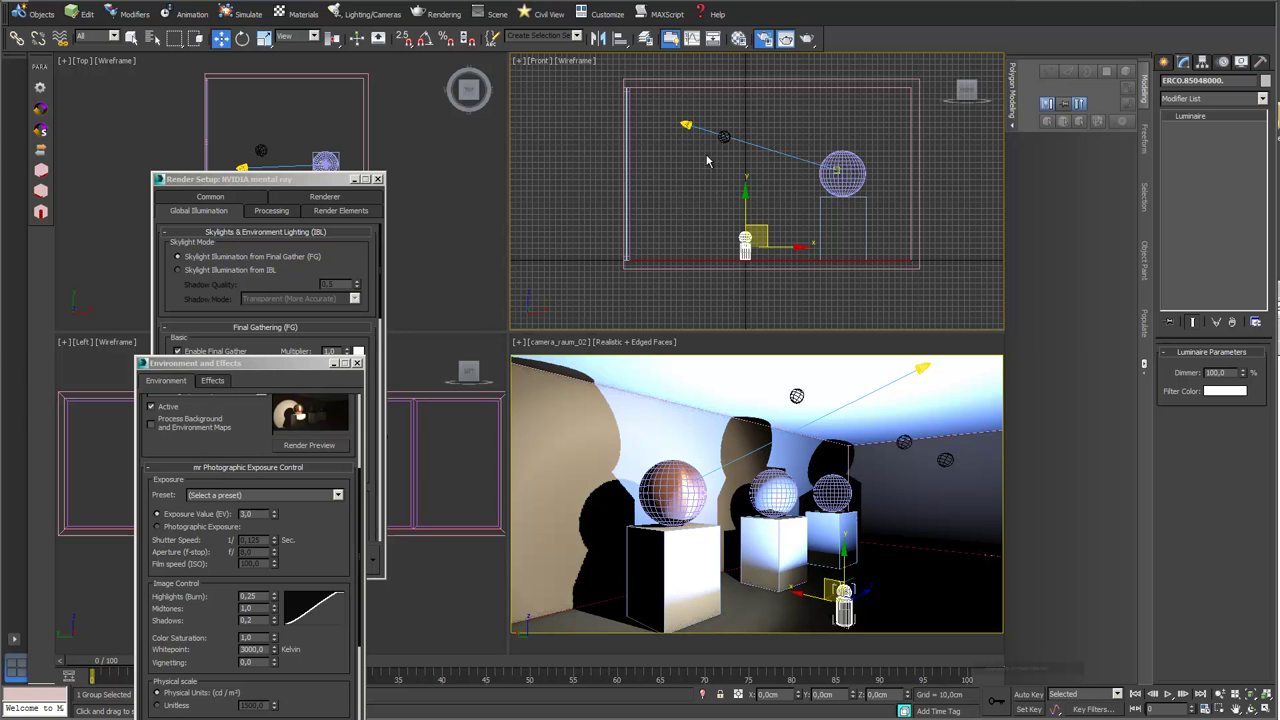
{"action": "left_click", "coordinate": [685, 125]}
{"action": "left_click", "coordinate": [685, 125]}
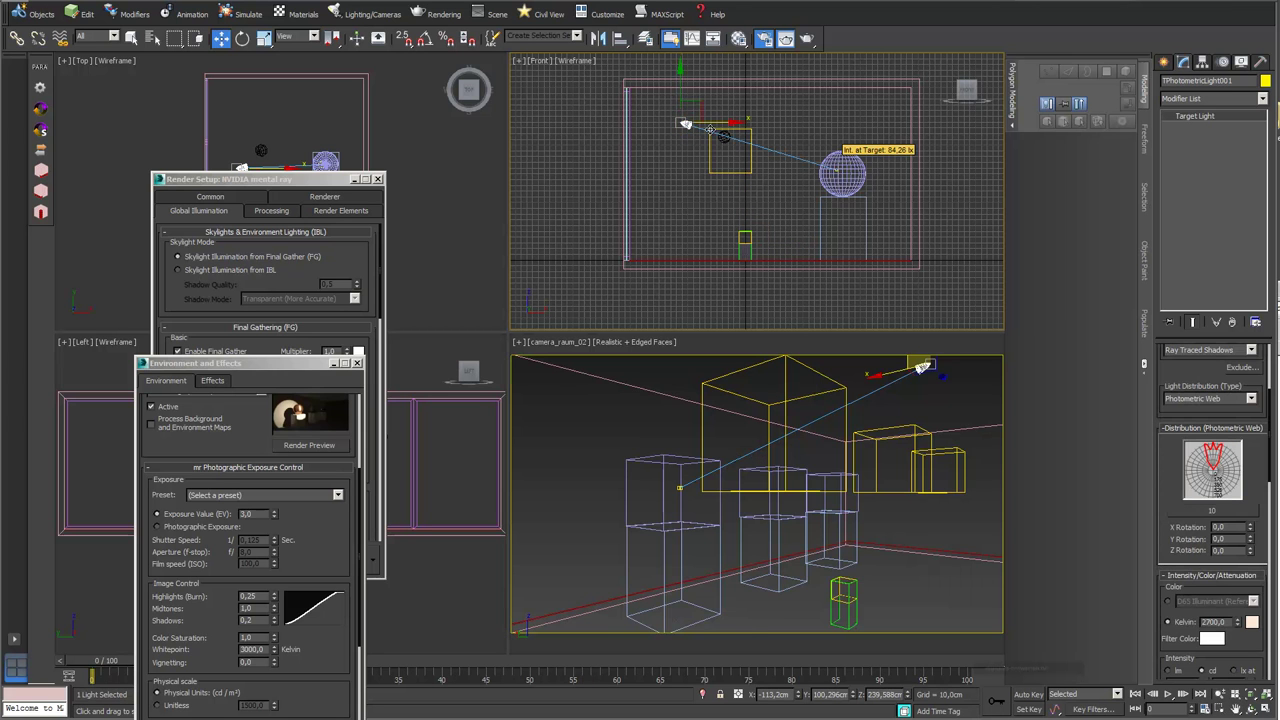
{"action": "scroll", "coordinate": [1212, 378], "scroll_direction": "up", "scroll_amount": 5}
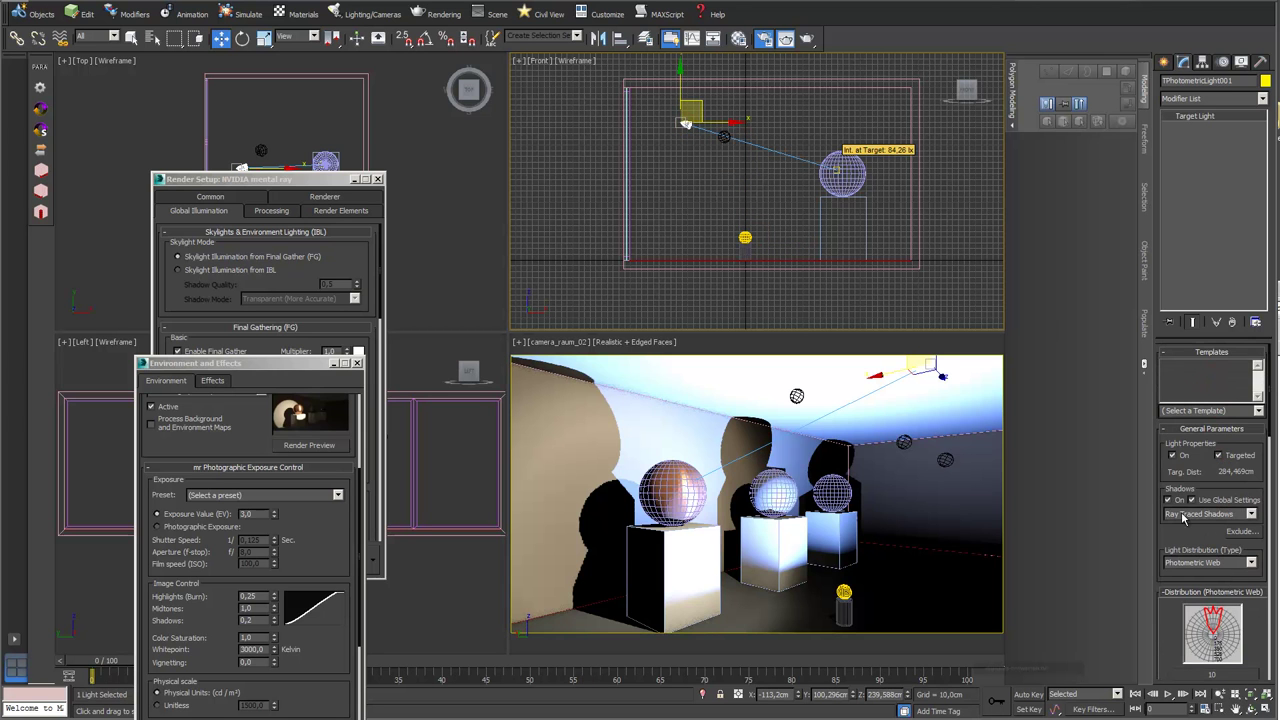
{"action": "left_click", "coordinate": [1173, 456]}
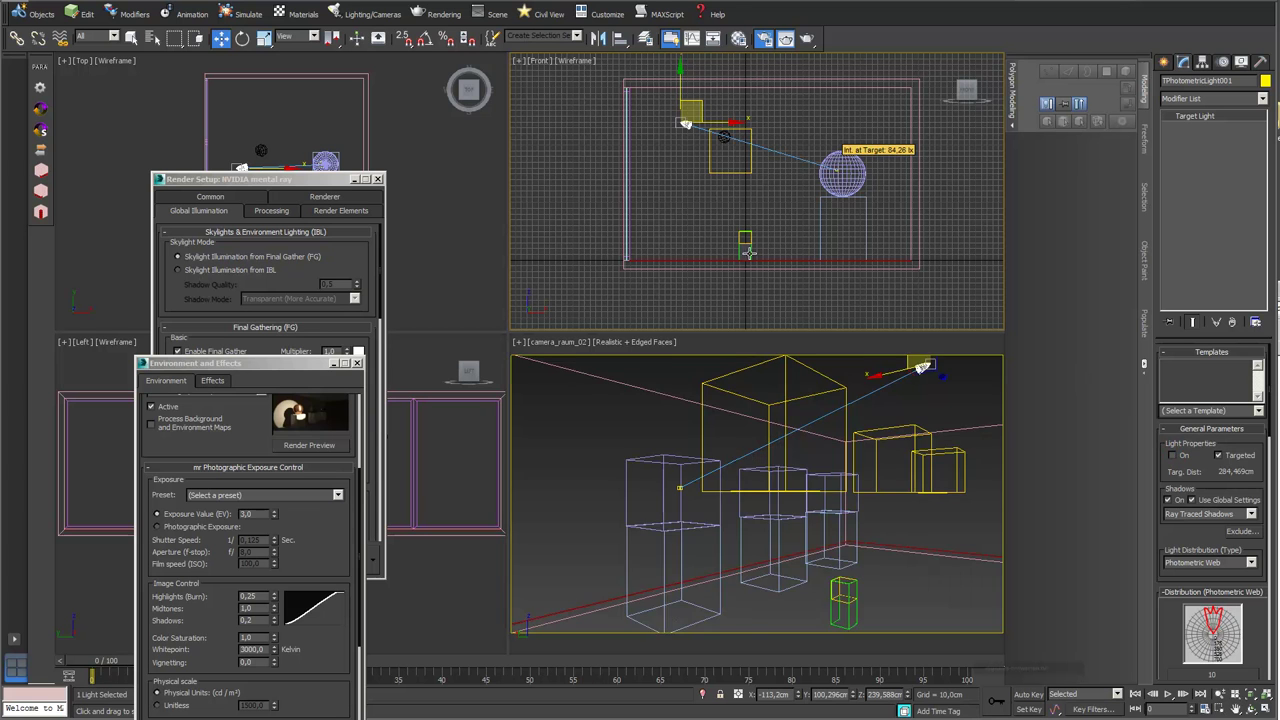
{"action": "key", "text": "ctrl+z"}
{"action": "middle_click_drag", "start_coordinate": [692, 179], "coordinate": [688, 231]}
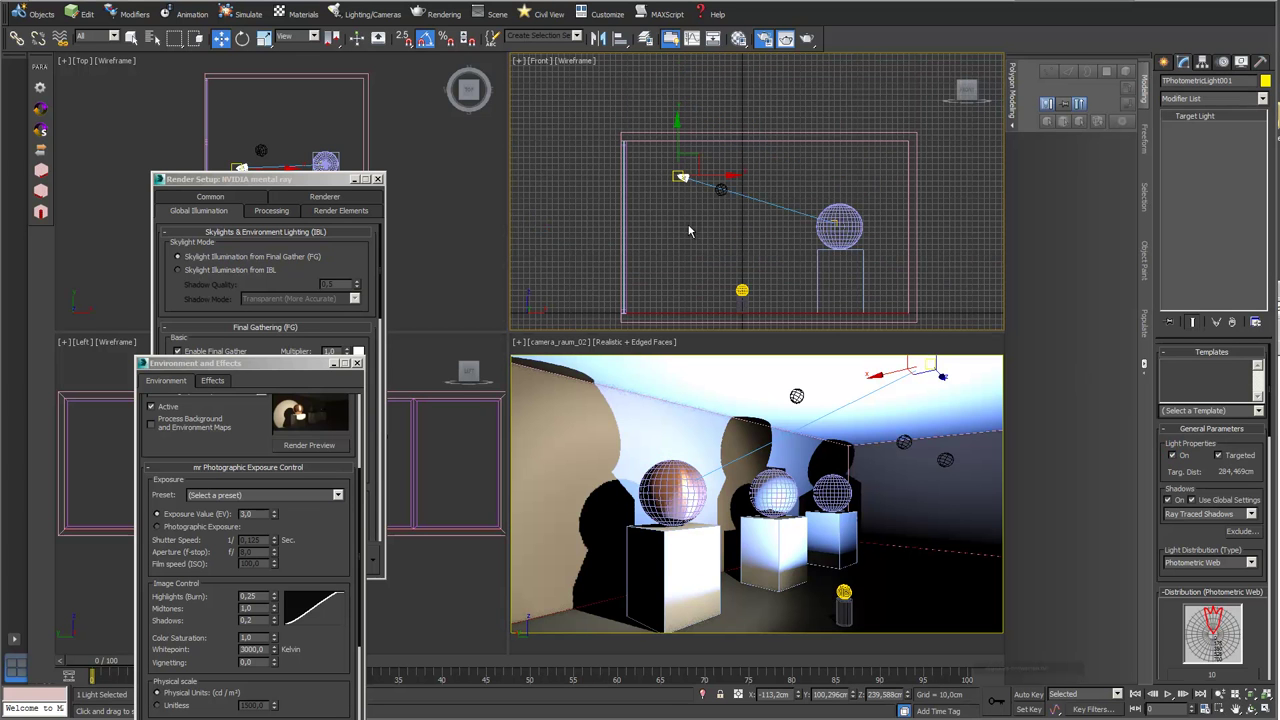
{"action": "left_click", "coordinate": [1173, 456]}
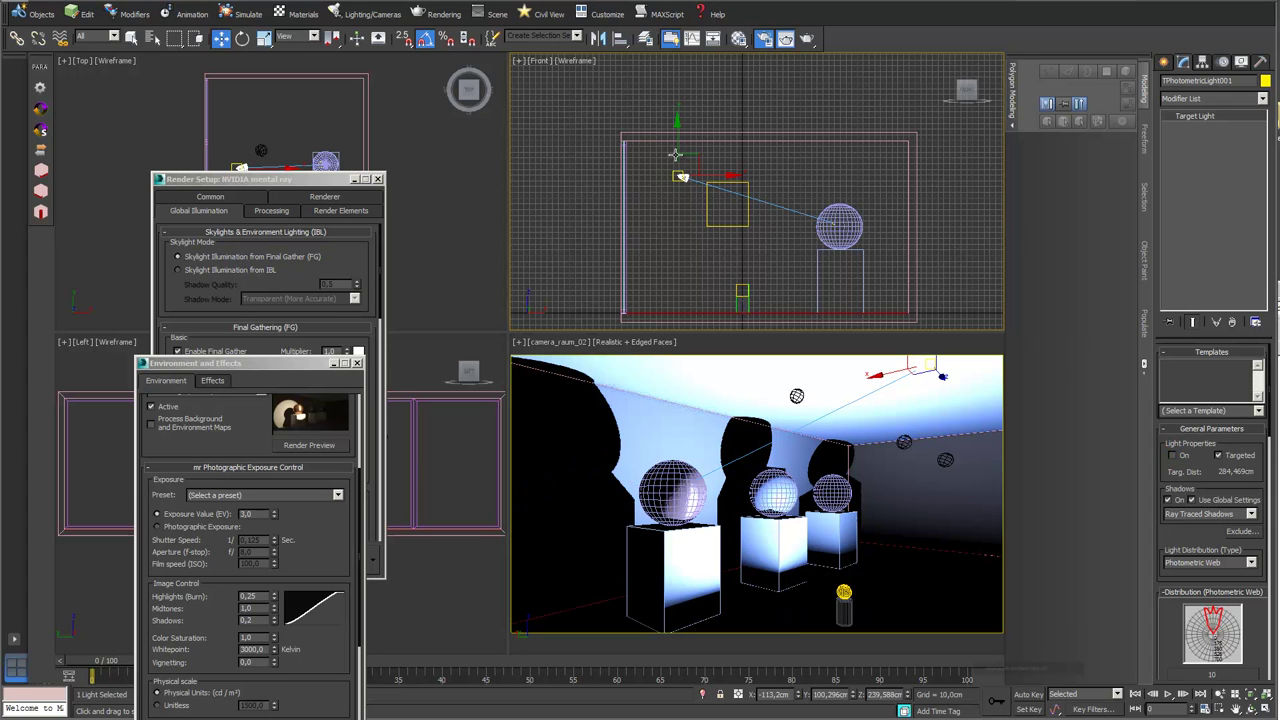
Step: Select the ERCO.85048000 luminaire and rotate it 180 degrees about the Y axis using angle snap, so that it shines downward
{"action": "left_click", "coordinate": [745, 205]}
{"action": "middle_click_drag", "start_coordinate": [751, 205], "coordinate": [734, 190]}
{"action": "left_click", "coordinate": [733, 272]}
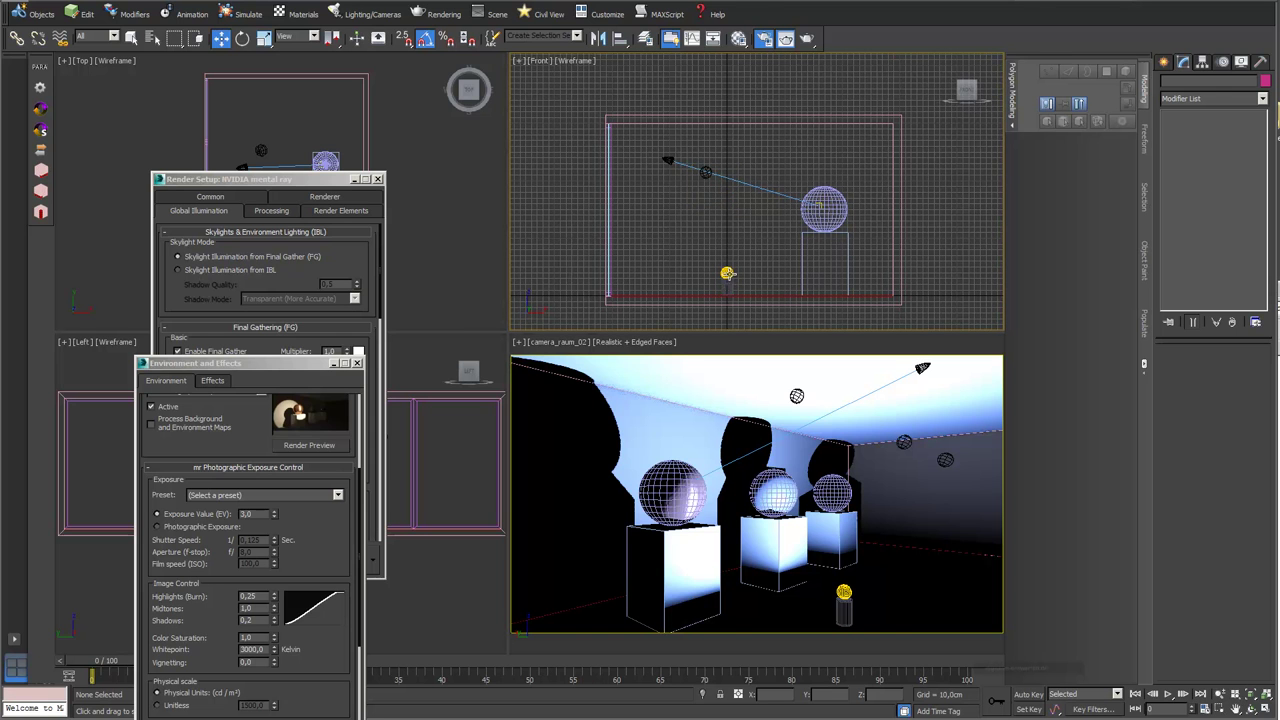
{"action": "scroll", "coordinate": [731, 230], "scroll_direction": "up", "scroll_amount": 3}
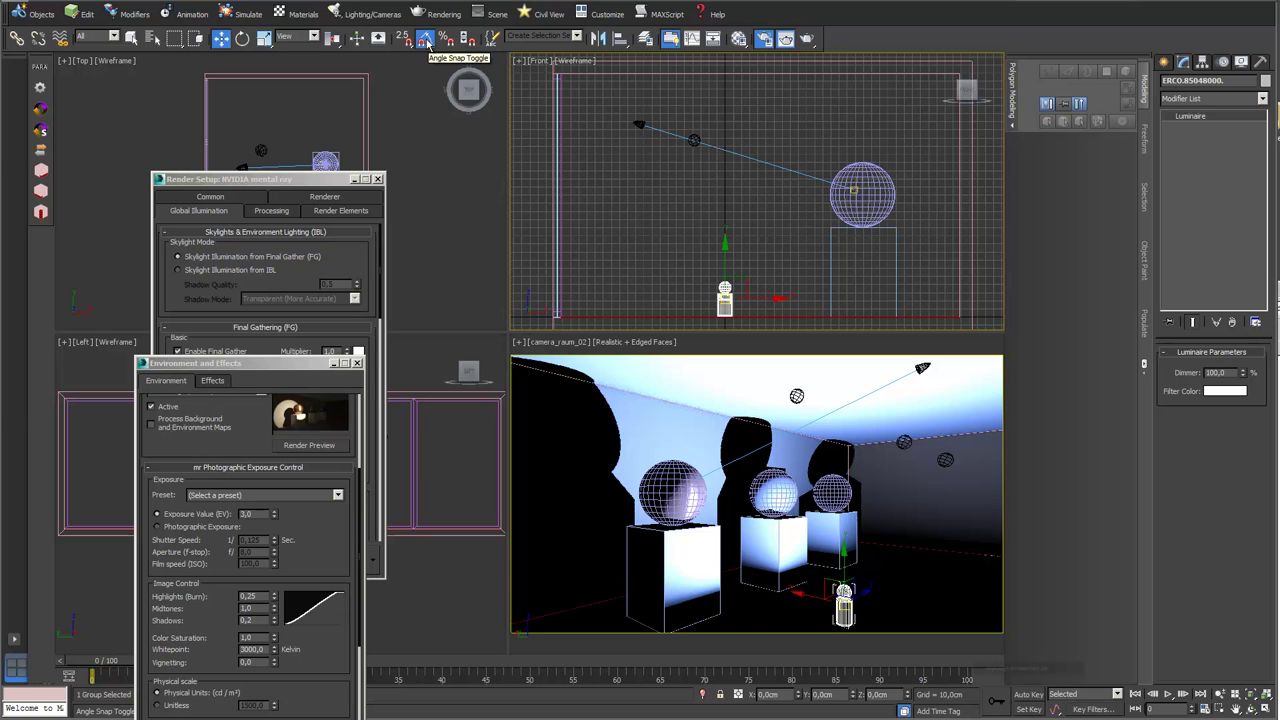
{"action": "left_click", "coordinate": [425, 40]}
{"action": "key", "text": "e"}
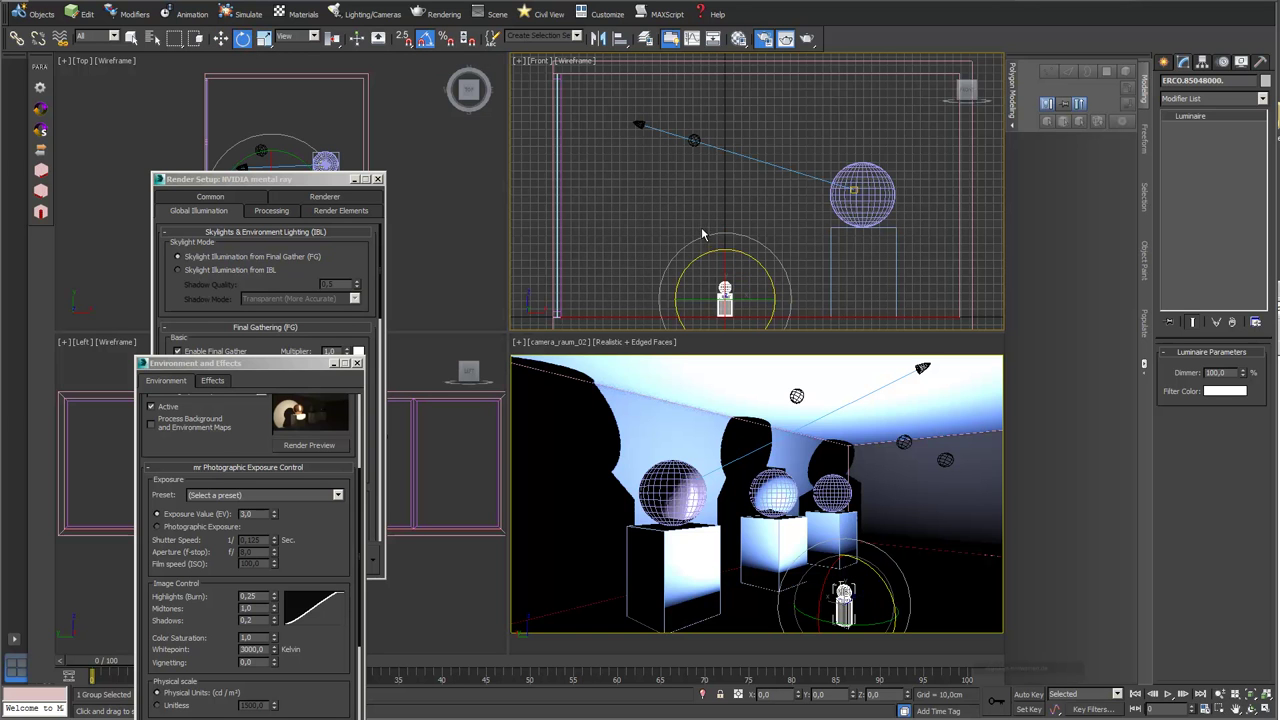
{"action": "left_click_drag", "start_coordinate": [704, 237], "coordinate": [603, 304]}
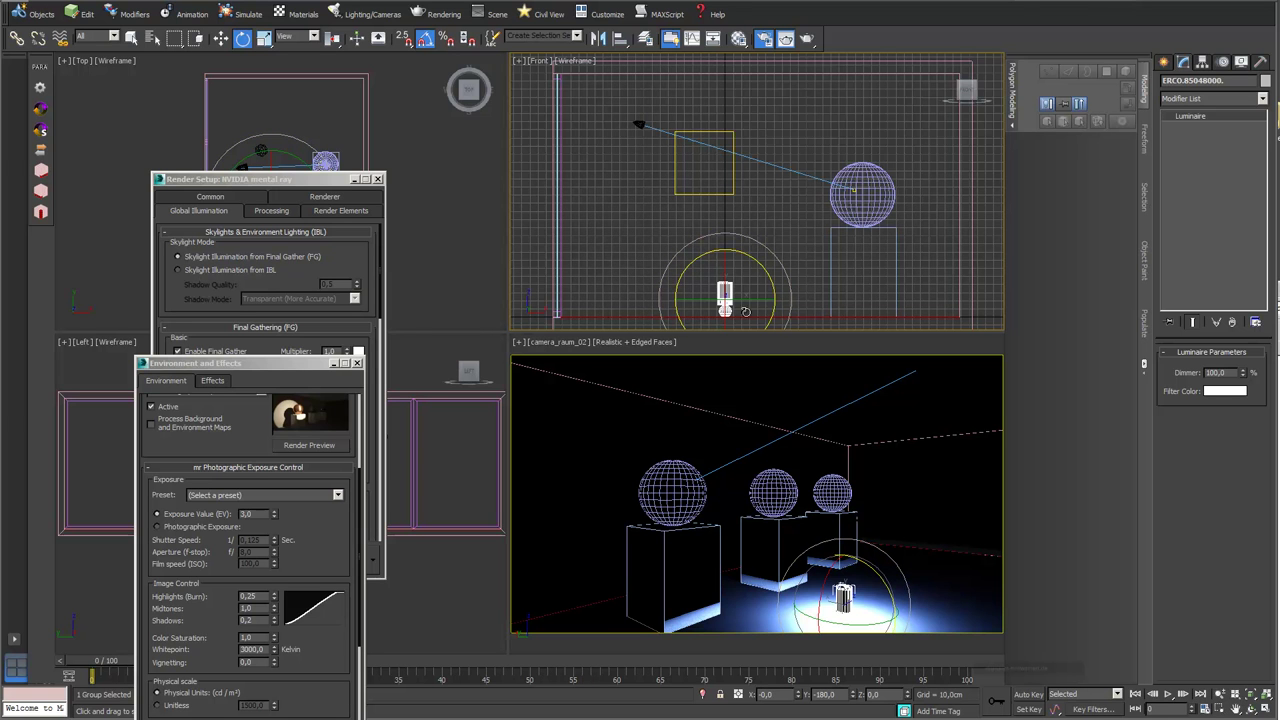
Step: Move the ERCO luminaire straight up to the room's ceiling, to a height of about 301 cm
{"action": "left_click", "coordinate": [221, 38]}
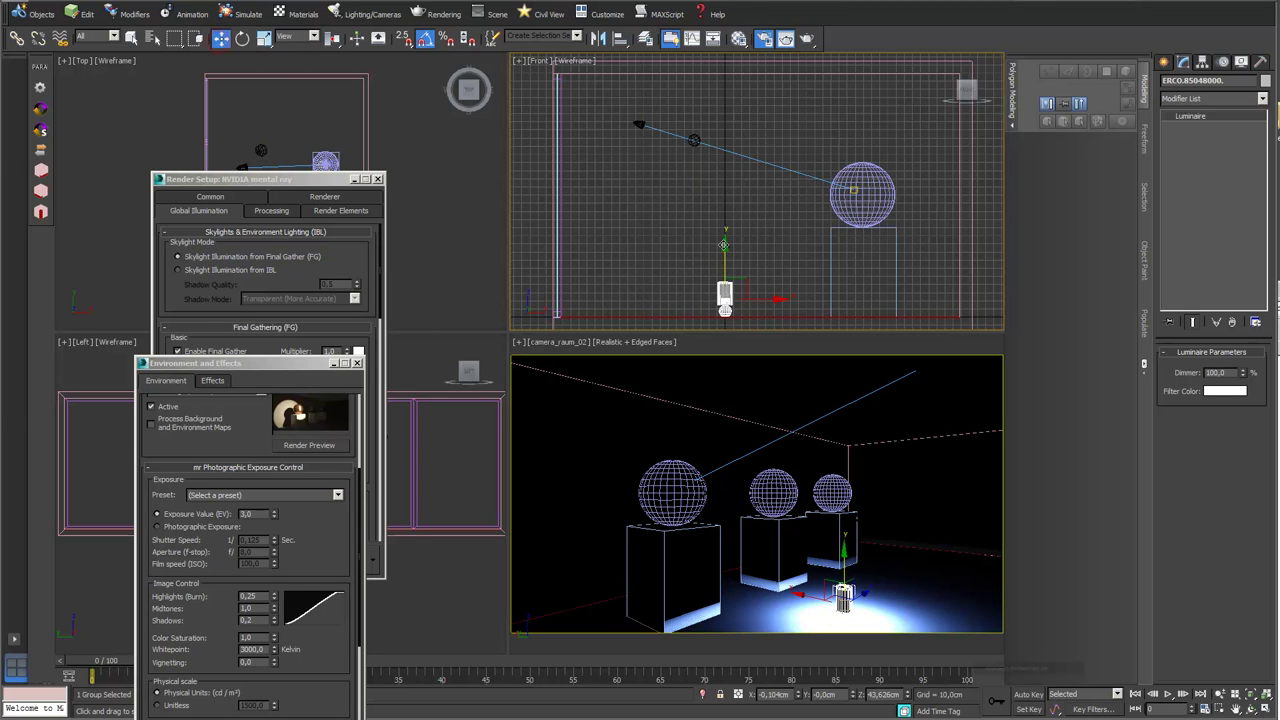
{"action": "left_click_drag", "start_coordinate": [714, 252], "coordinate": [706, 190]}
{"action": "left_click_drag", "start_coordinate": [705, 67], "coordinate": [705, 45]}
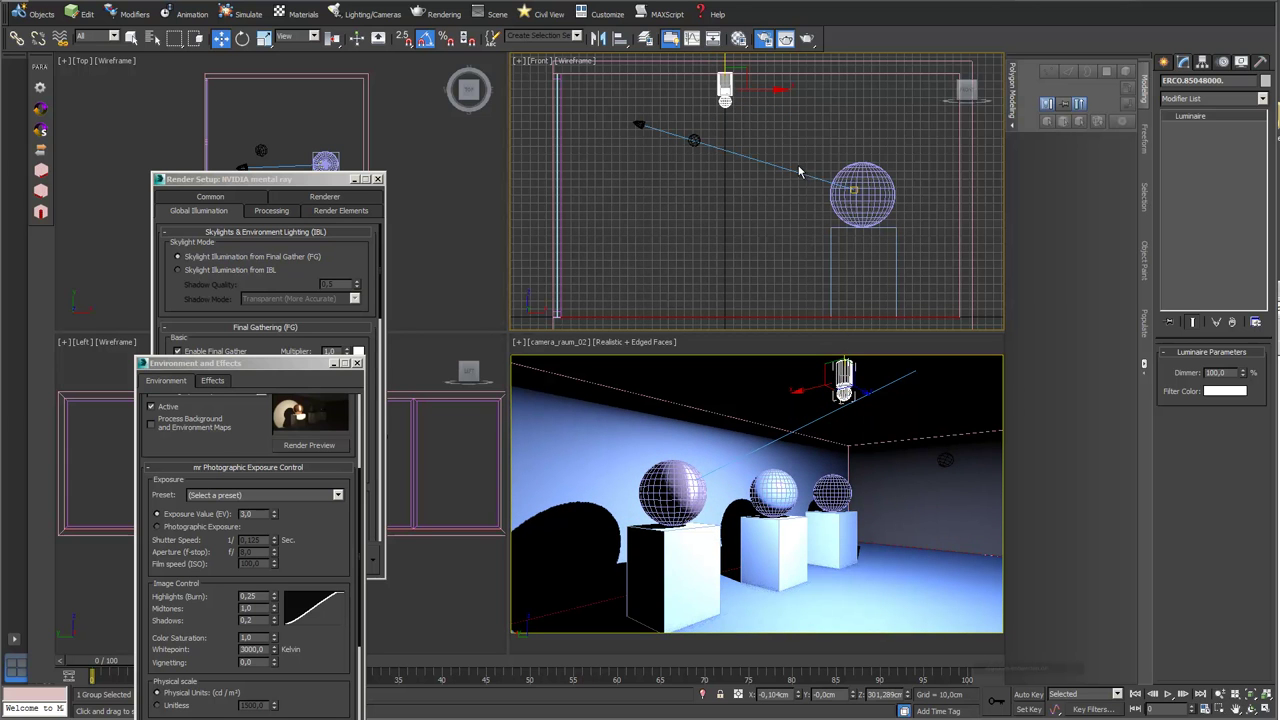
{"action": "scroll", "coordinate": [743, 156], "scroll_direction": "up", "scroll_amount": 3}
{"action": "left_click", "coordinate": [643, 249]}
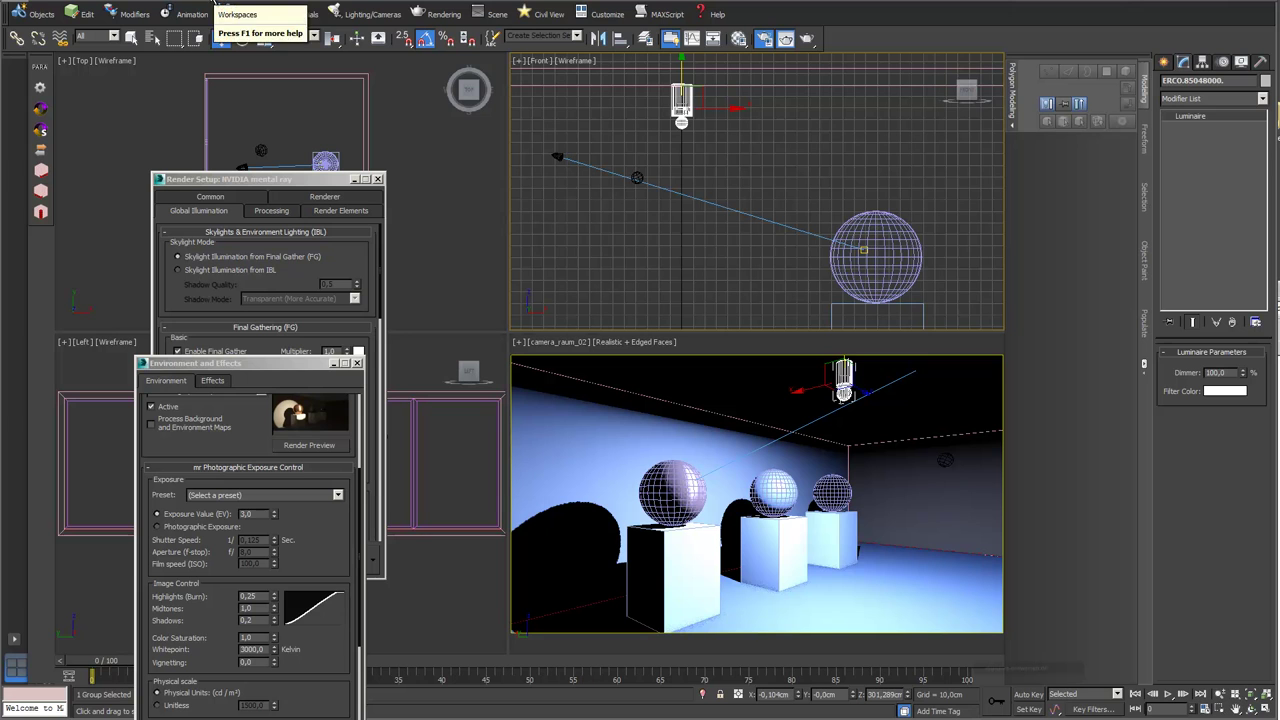
Step: Open the ERCO luminaire's light assembly so its member objects can be accessed individually
{"action": "left_click", "coordinate": [378, 15]}
{"action": "mouse_move", "coordinate": [415, 252]}
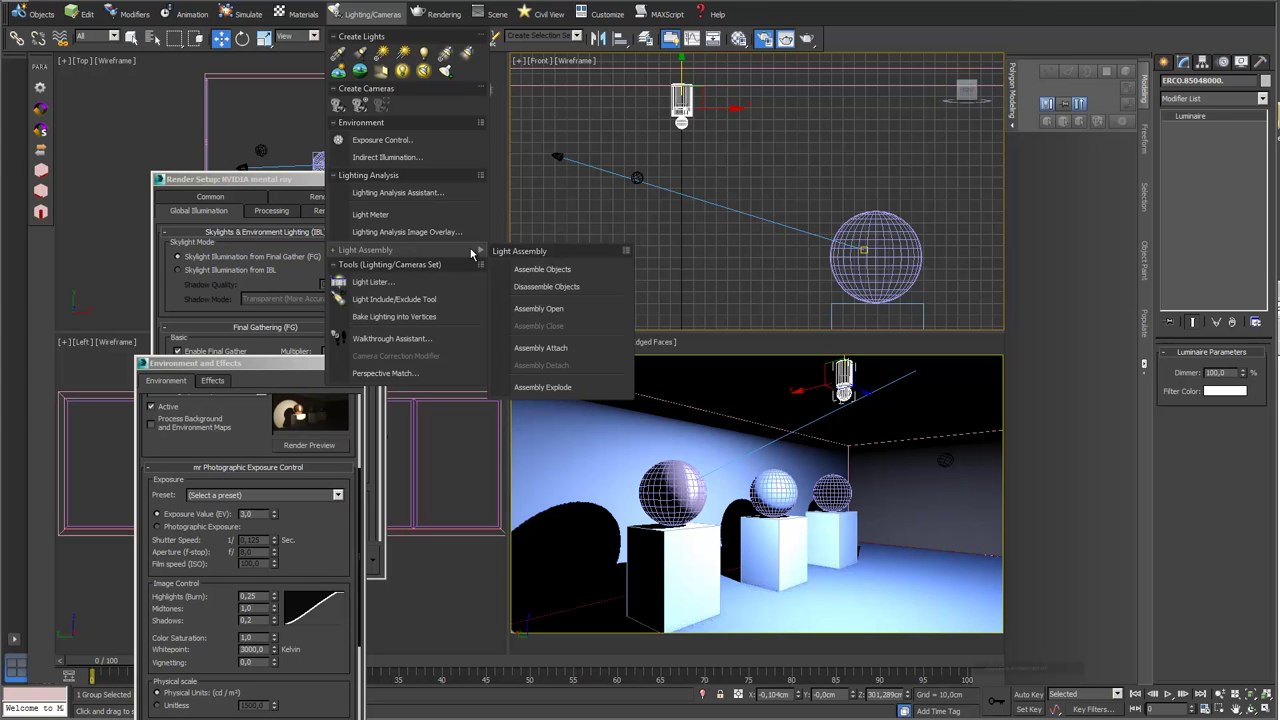
{"action": "left_click", "coordinate": [573, 311]}
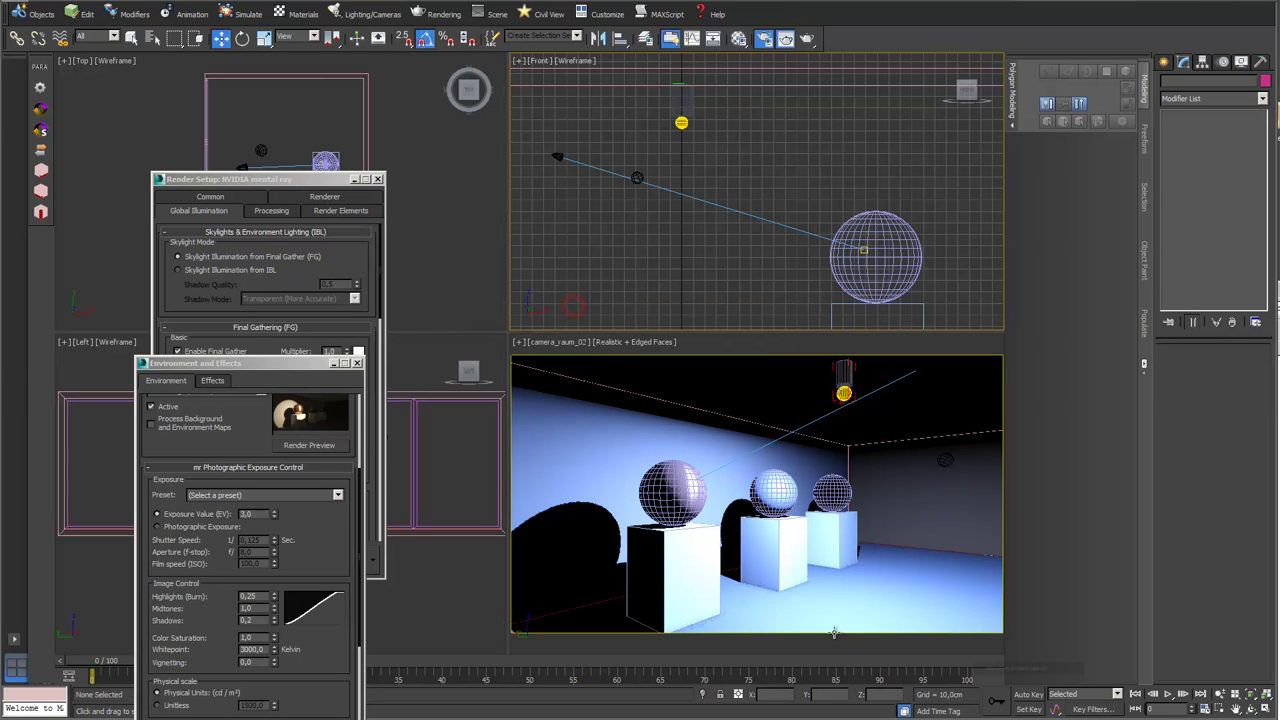
{"action": "left_click", "coordinate": [88, 16]}
{"action": "mouse_move", "coordinate": [133, 341]}
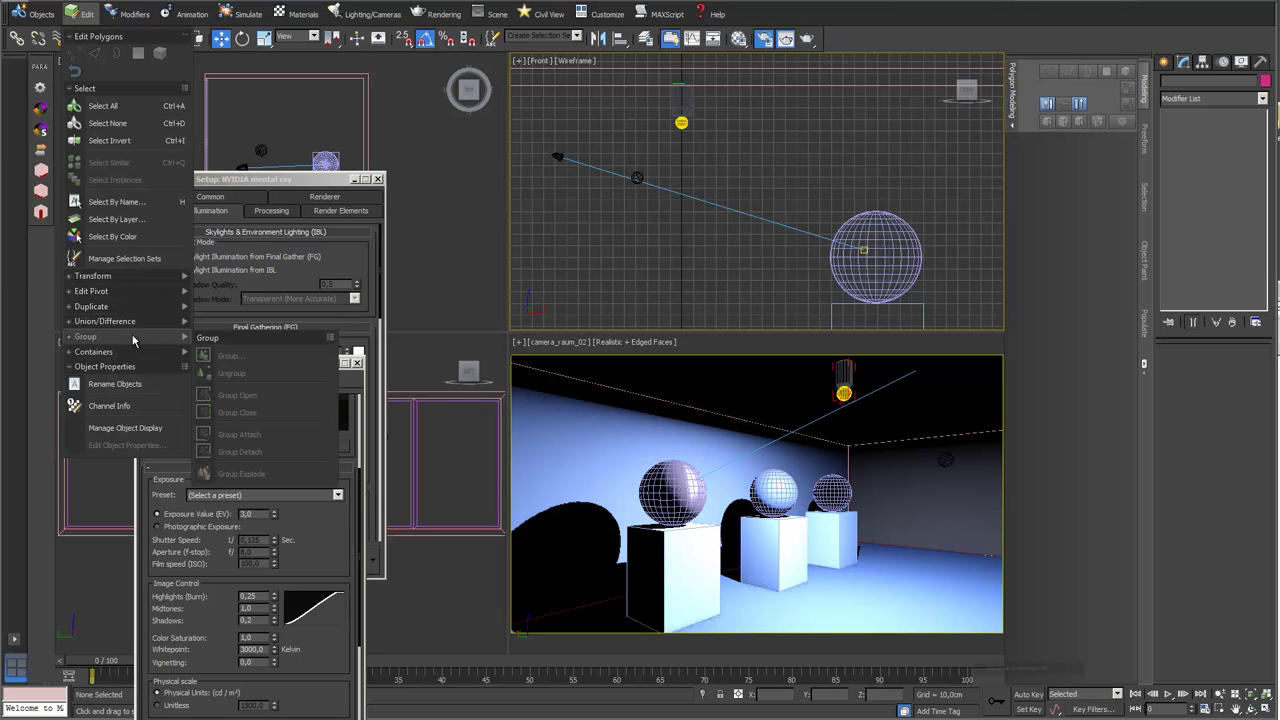
{"action": "left_click", "coordinate": [723, 145]}
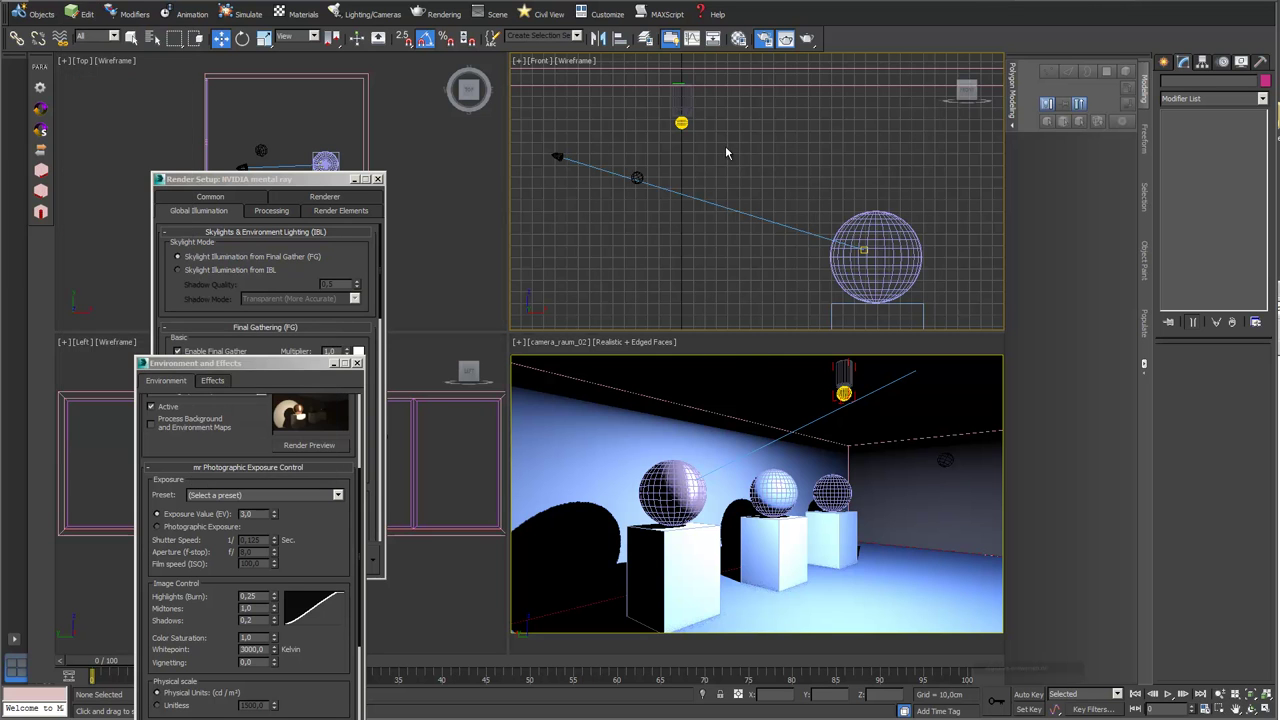
Step: Select the free light inside the opened ERCO luminaire and bring its photometric web distribution settings into view
{"action": "scroll", "coordinate": [730, 155], "scroll_direction": "up", "scroll_amount": 2}
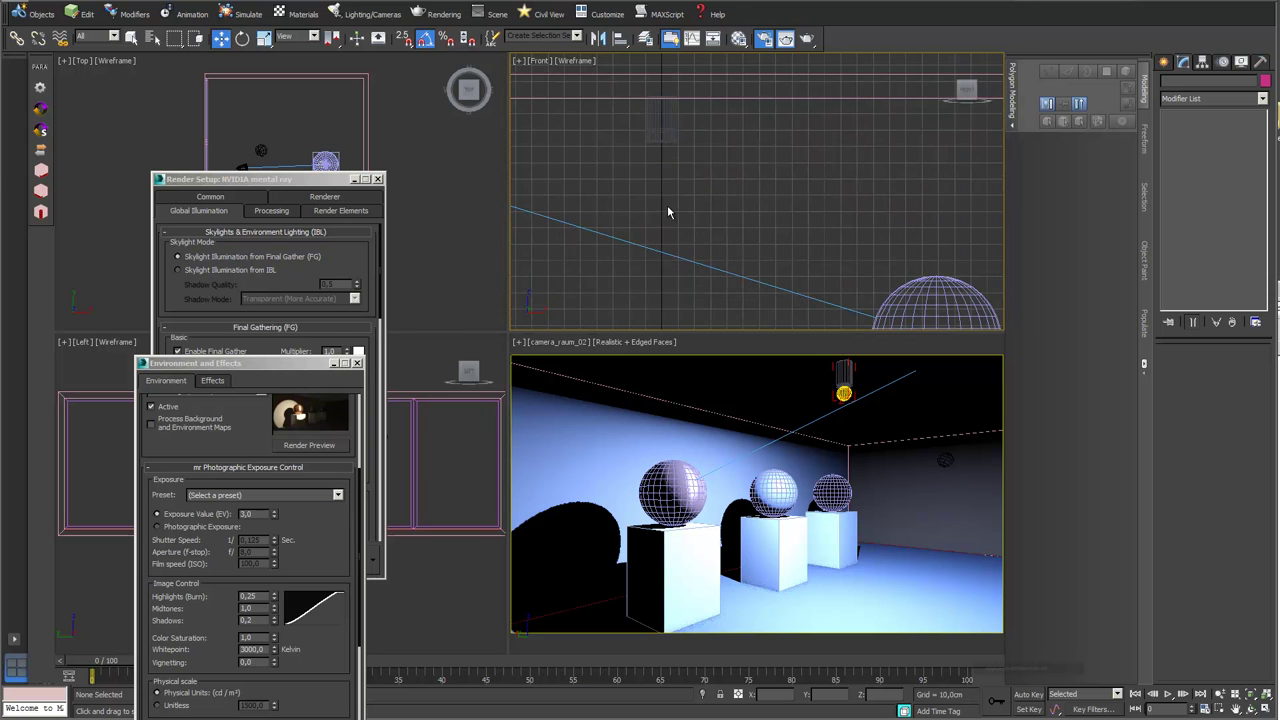
{"action": "left_click", "coordinate": [661, 146]}
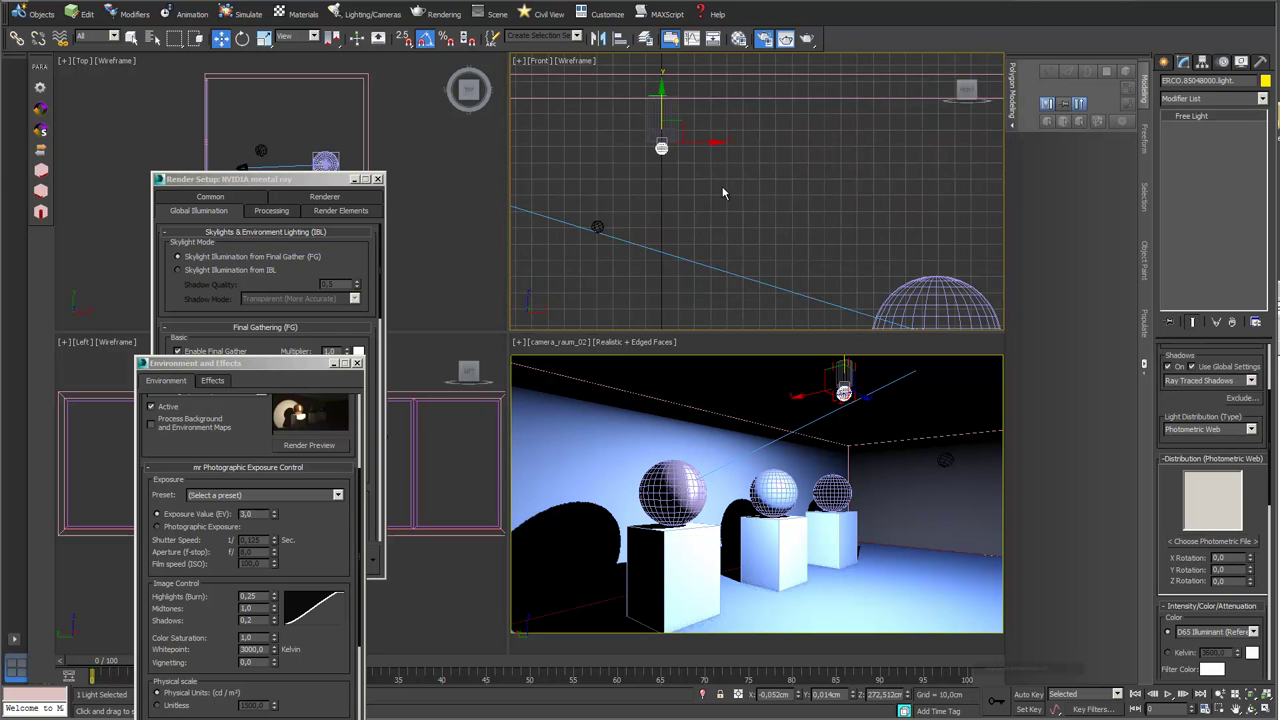
{"action": "scroll", "coordinate": [1174, 495], "scroll_direction": "up", "scroll_amount": 3}
{"action": "left_click_drag", "start_coordinate": [1184, 579], "coordinate": [1178, 516]}
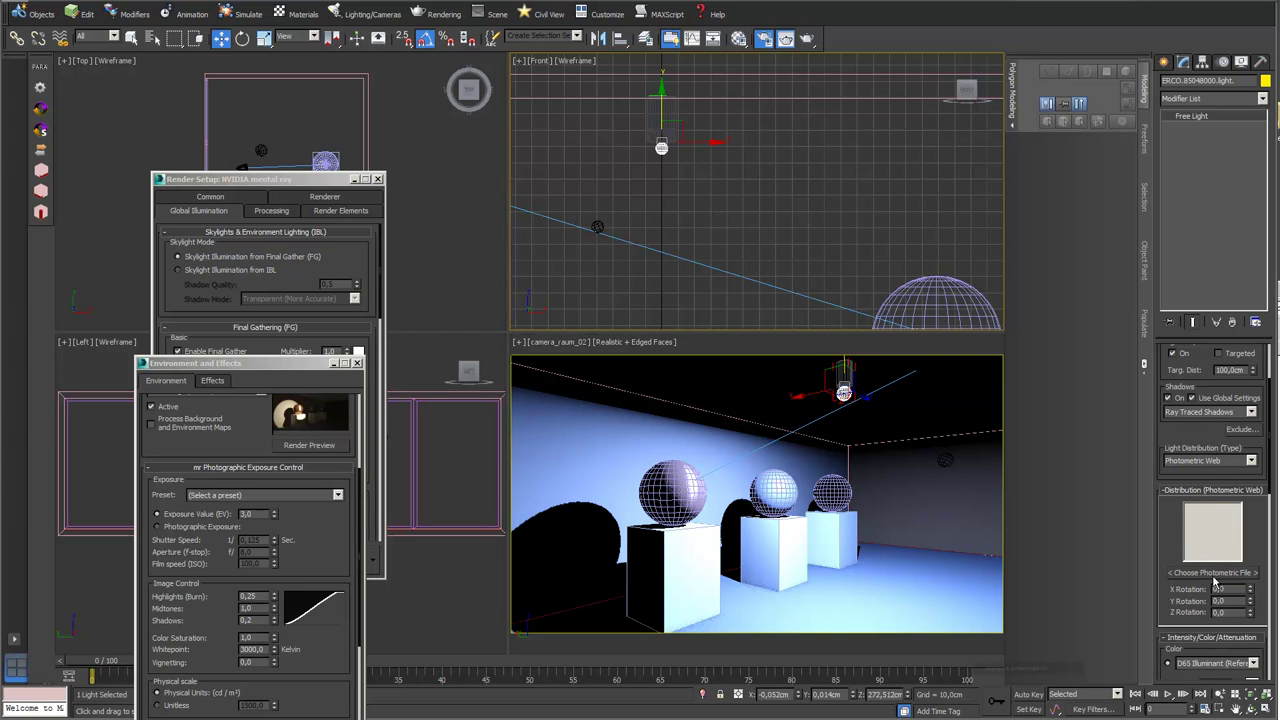
Step: Switch to the browser and save ERCO's IES data archive erco_ies_en_Cylinder_12019.zip for Cylinder surface-mounted luminaires
{"action": "key", "text": "alt+Tab"}
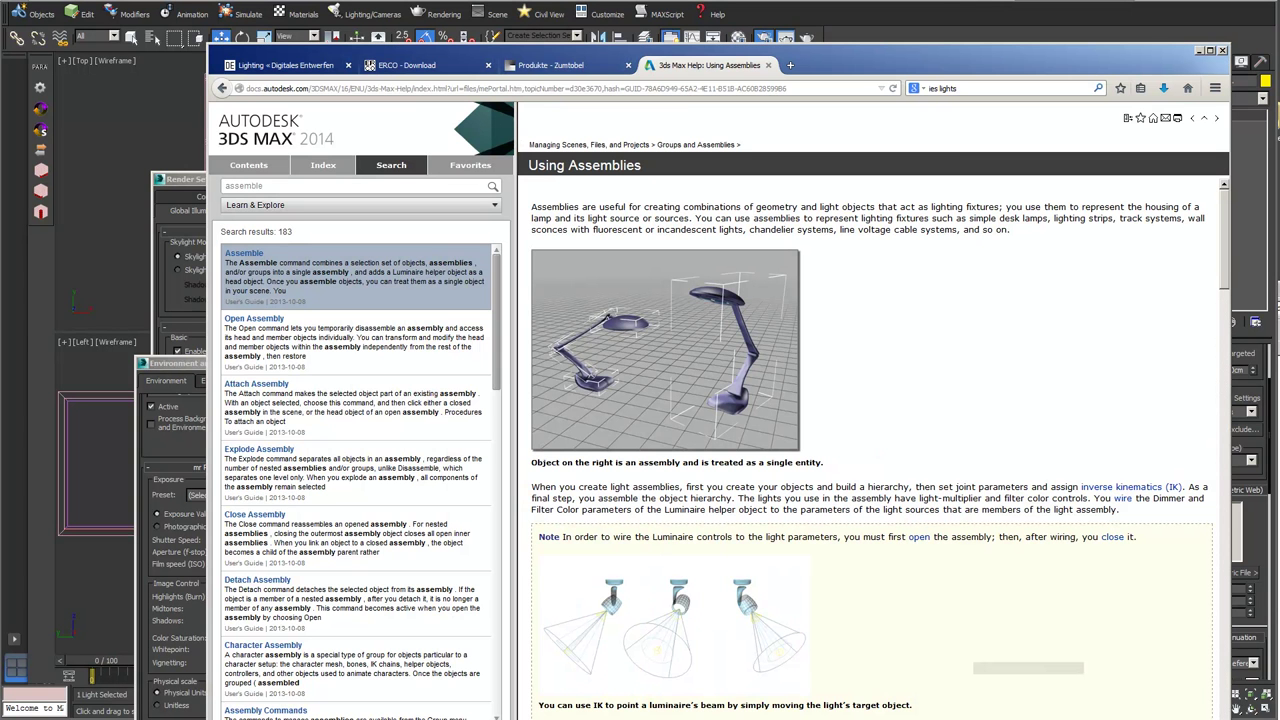
{"action": "left_click", "coordinate": [446, 74]}
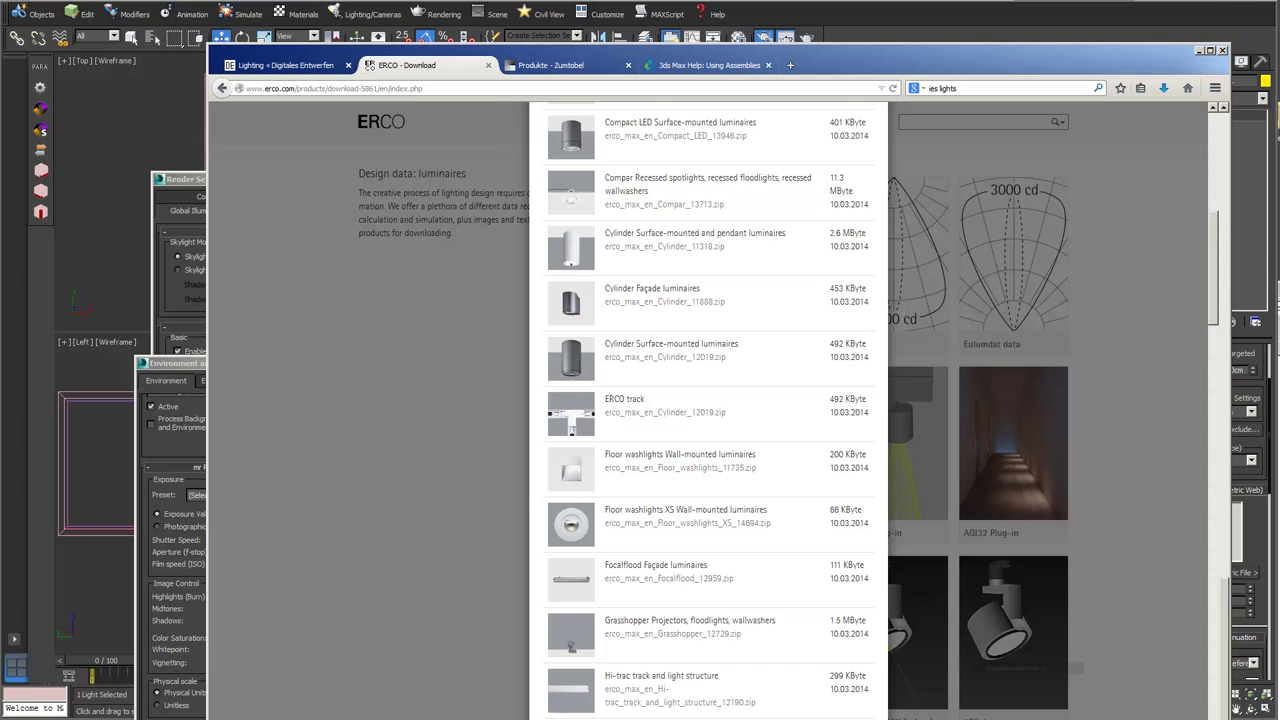
{"action": "scroll", "coordinate": [708, 410], "scroll_direction": "up", "scroll_amount": 5}
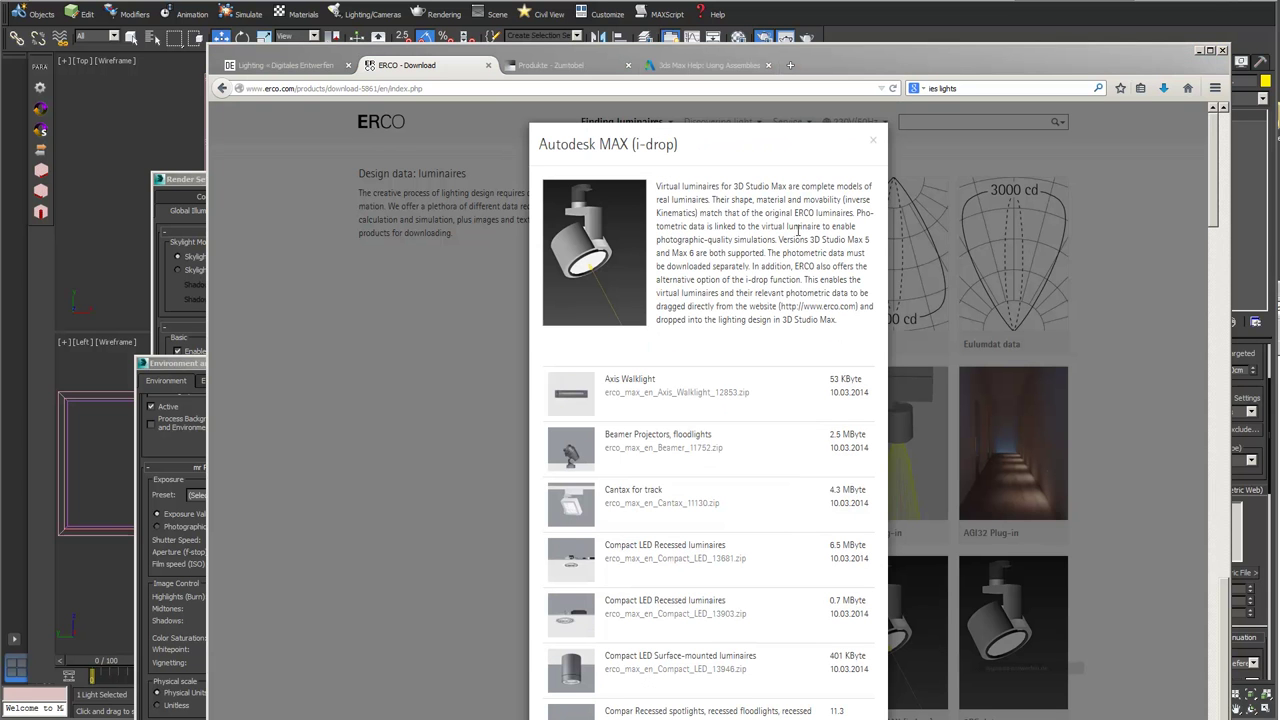
{"action": "left_click", "coordinate": [875, 141]}
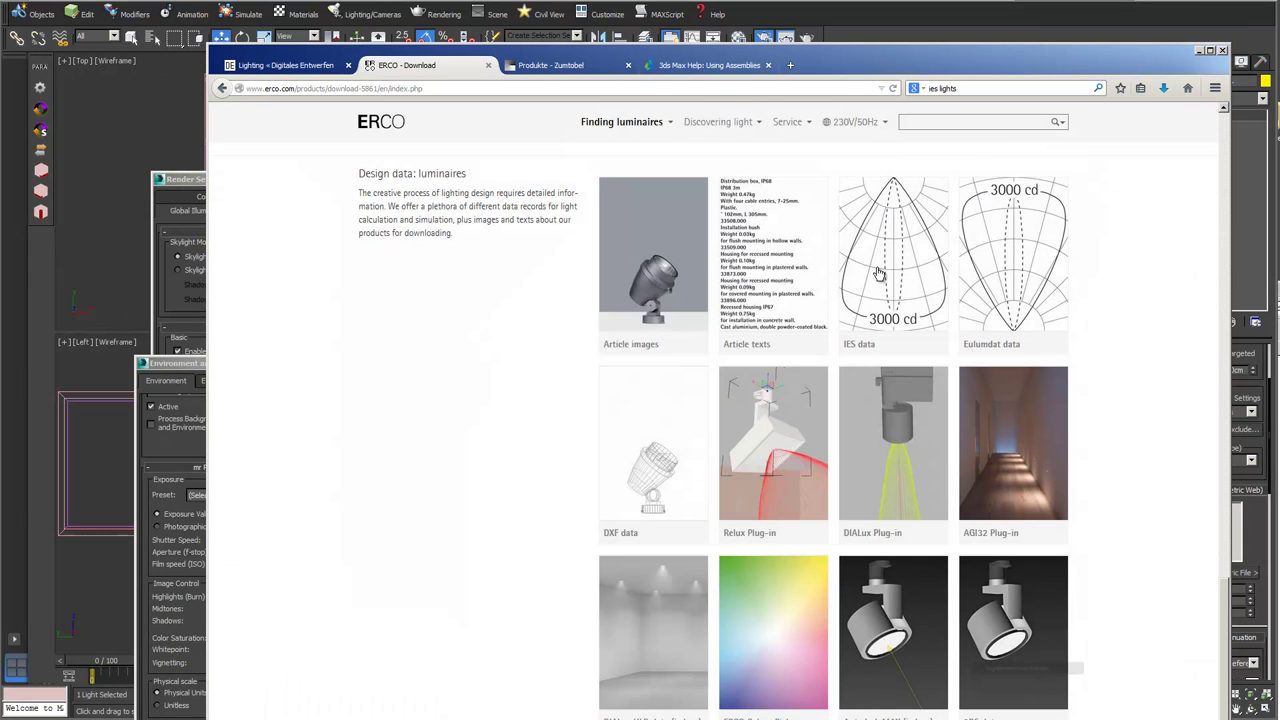
{"action": "left_click", "coordinate": [876, 270]}
{"action": "scroll", "coordinate": [784, 567], "scroll_direction": "down", "scroll_amount": 2}
{"action": "scroll", "coordinate": [719, 590], "scroll_direction": "down", "scroll_amount": 3}
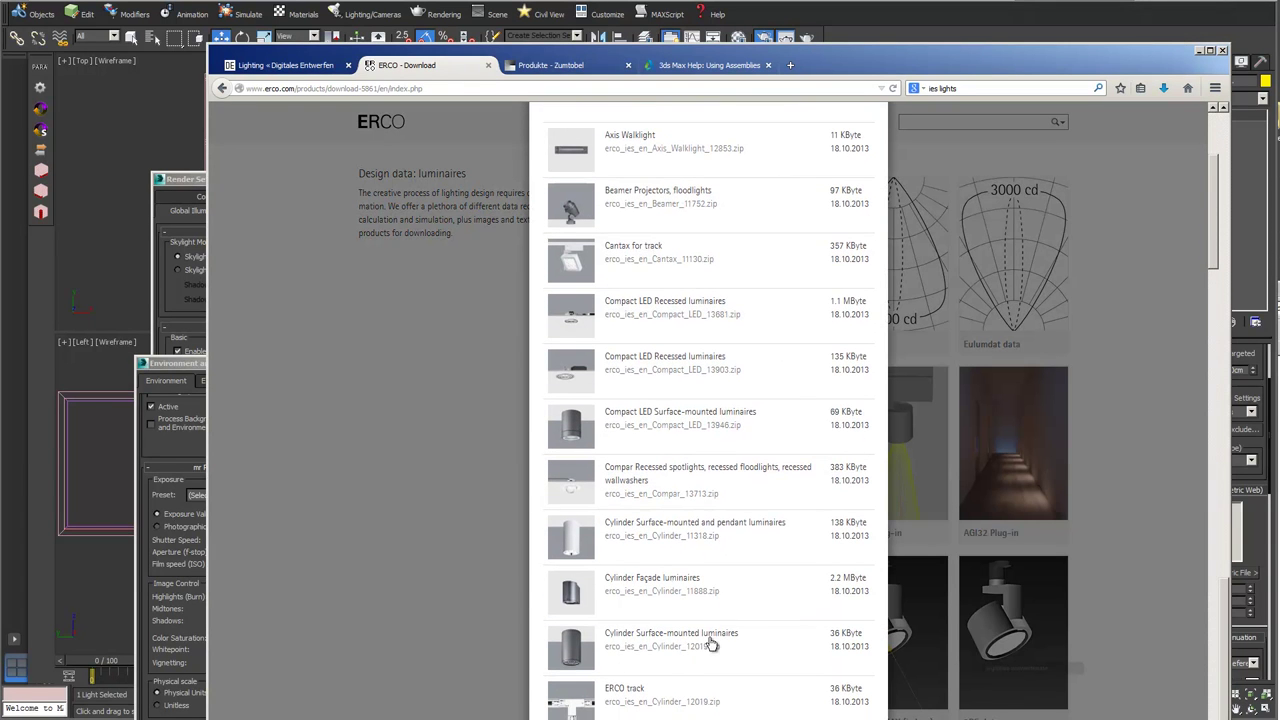
{"action": "left_click", "coordinate": [704, 647]}
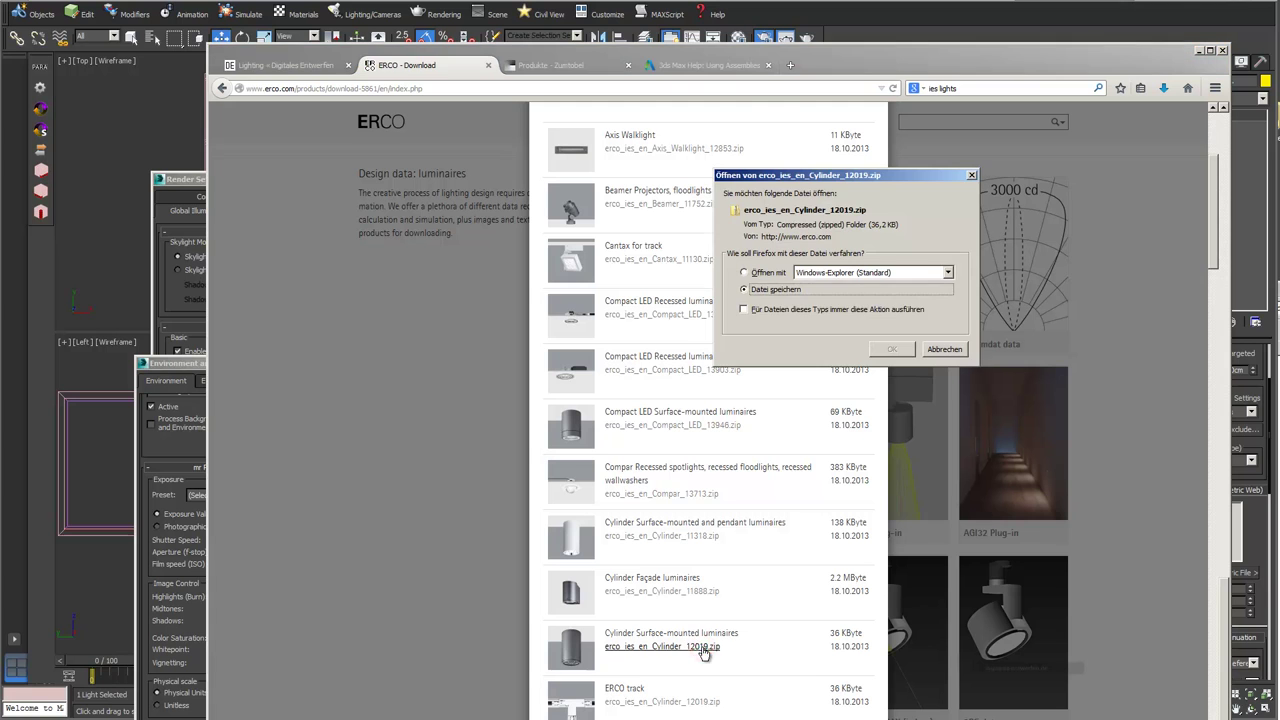
{"action": "left_click", "coordinate": [896, 350]}
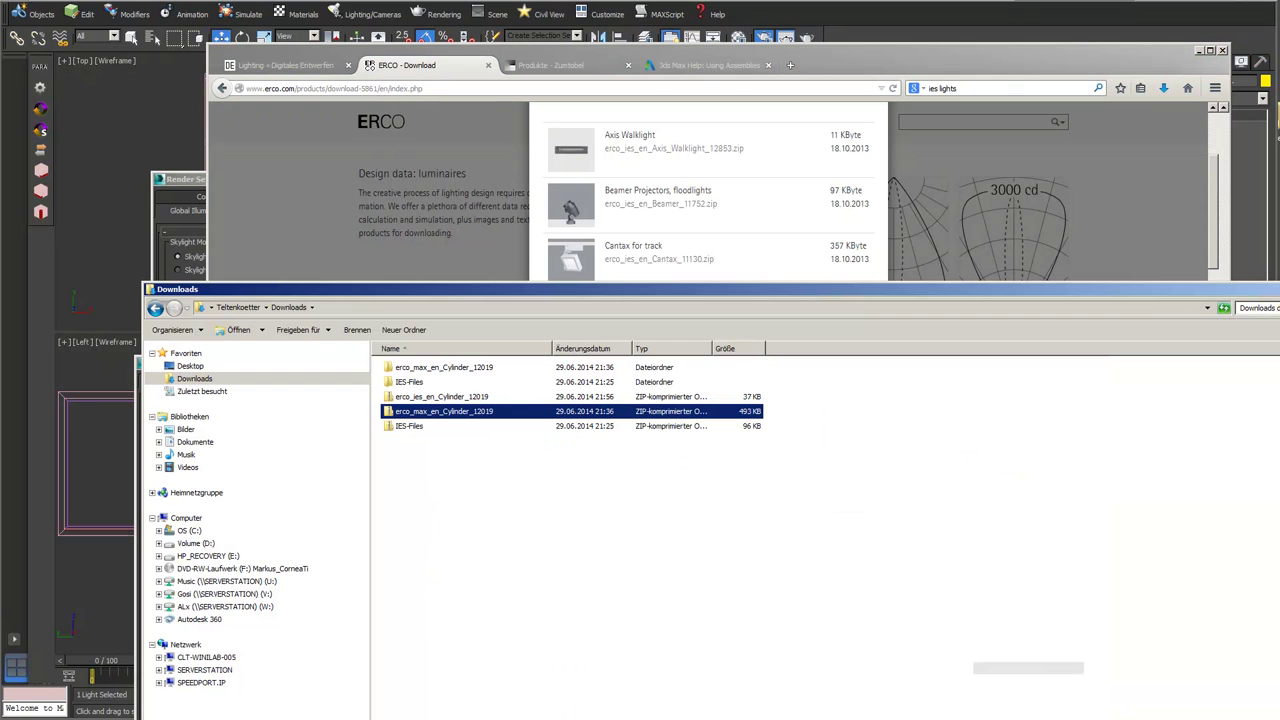
Step: Extract the erco_ies_en_Cylinder_12019 archive into its own folder within Downloads
{"action": "left_click", "coordinate": [432, 398]}
{"action": "right_click", "coordinate": [432, 400]}
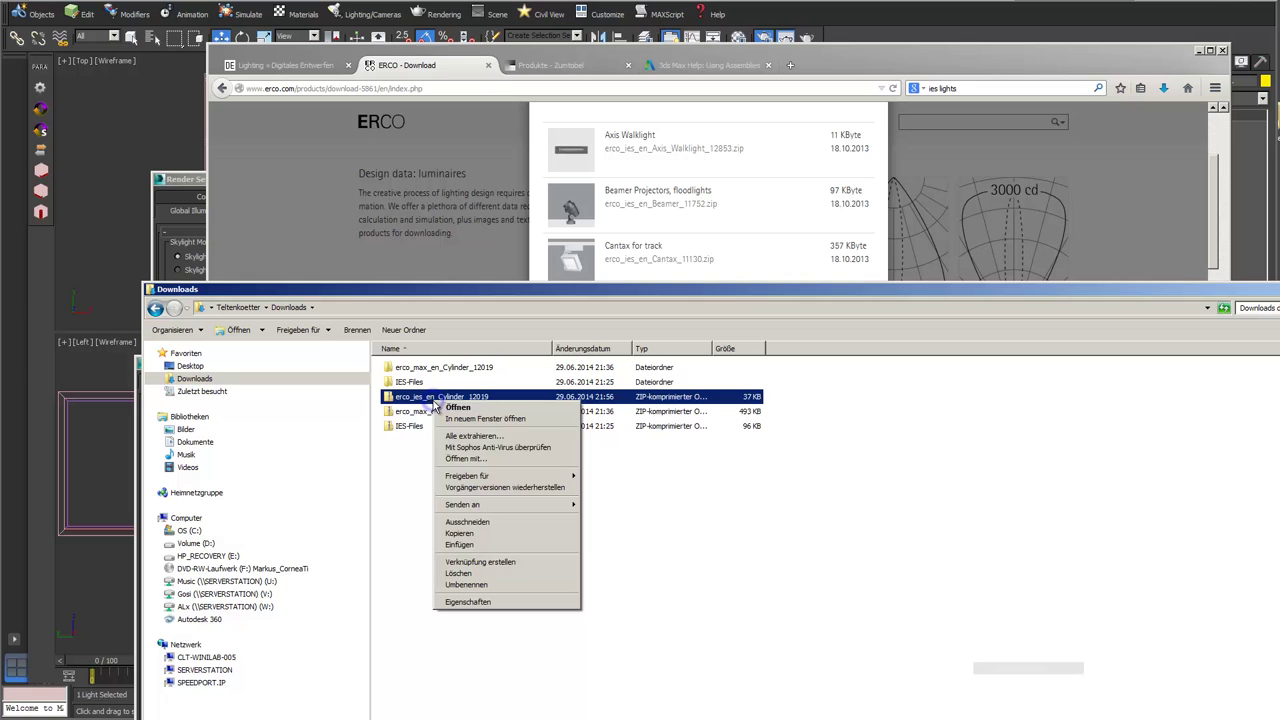
{"action": "left_click", "coordinate": [477, 436]}
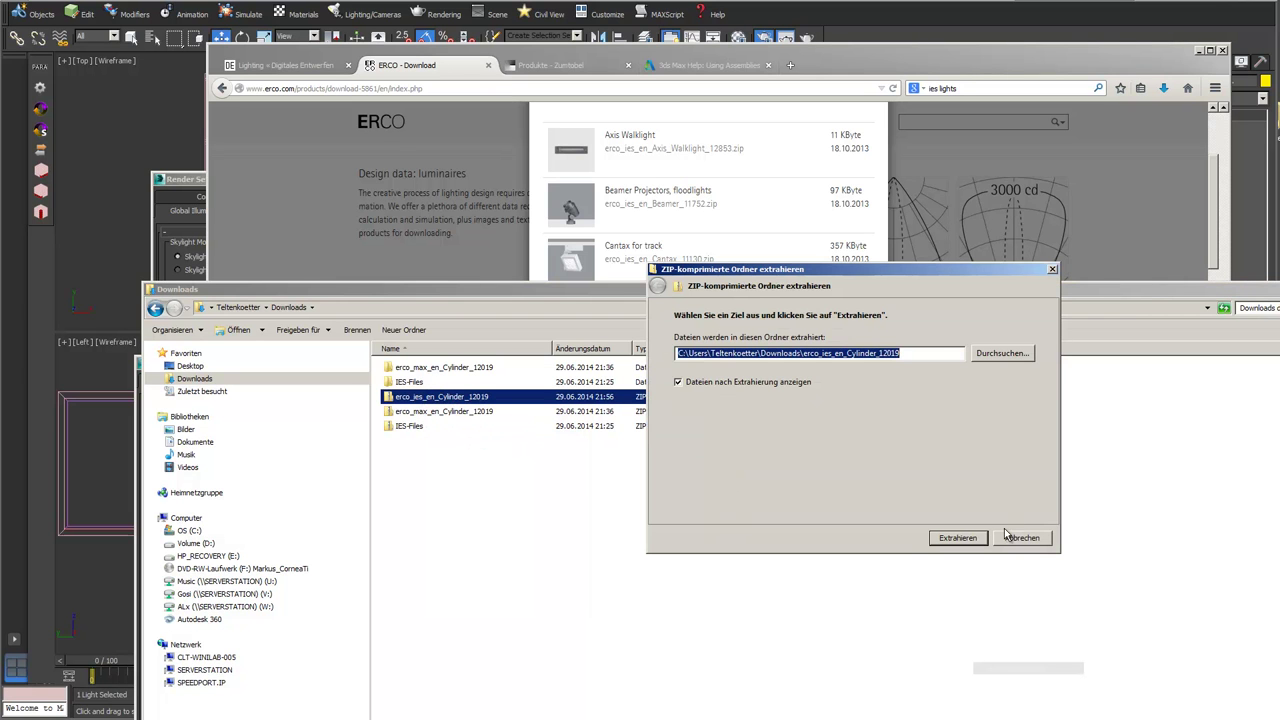
{"action": "left_click", "coordinate": [958, 539]}
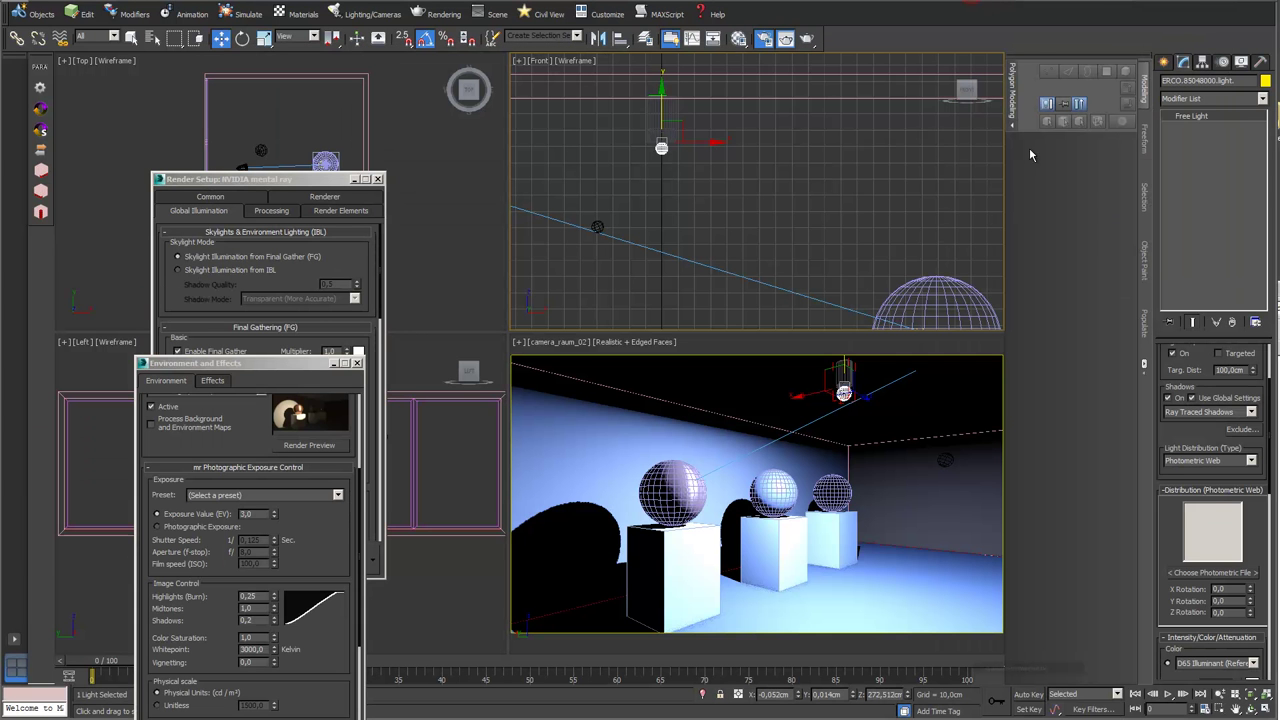
Step: Switch back to 3ds Max and assign ERCO_85048000_V04_1xLED_24W__neutral_white.IES as the ERCO free light's photometric web file
{"action": "left_click", "coordinate": [1219, 576]}
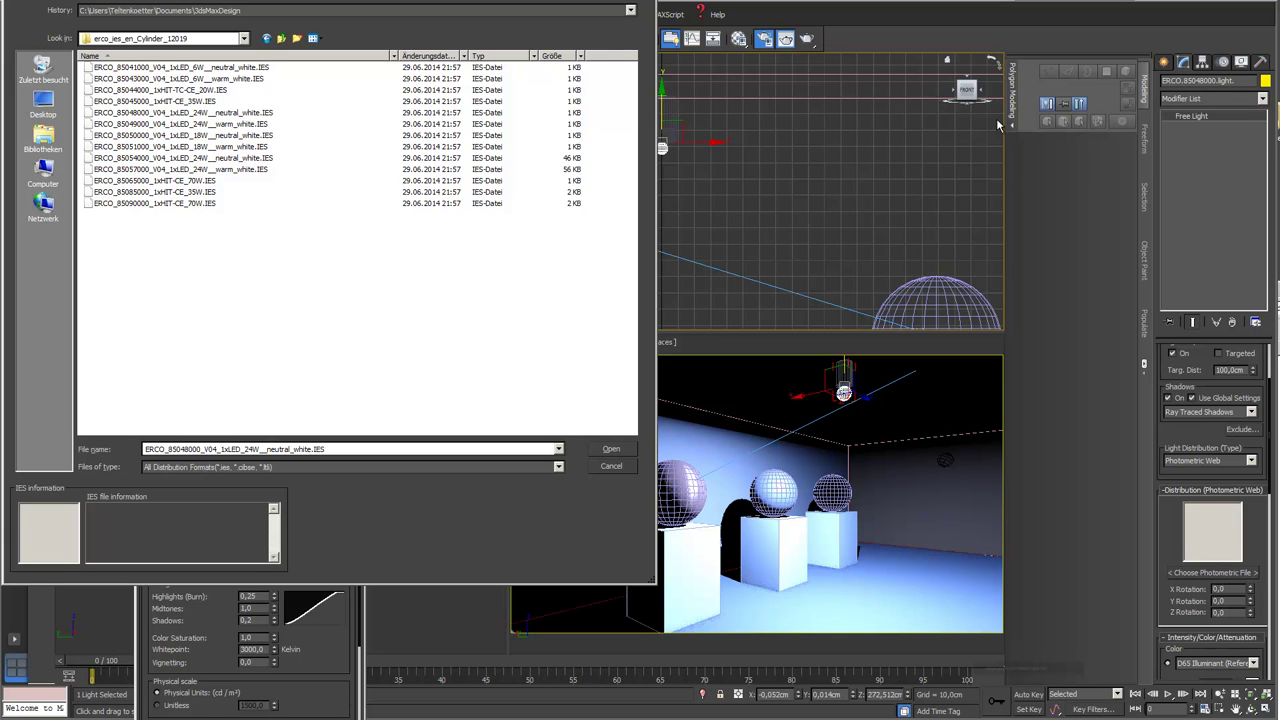
{"action": "left_click", "coordinate": [142, 113]}
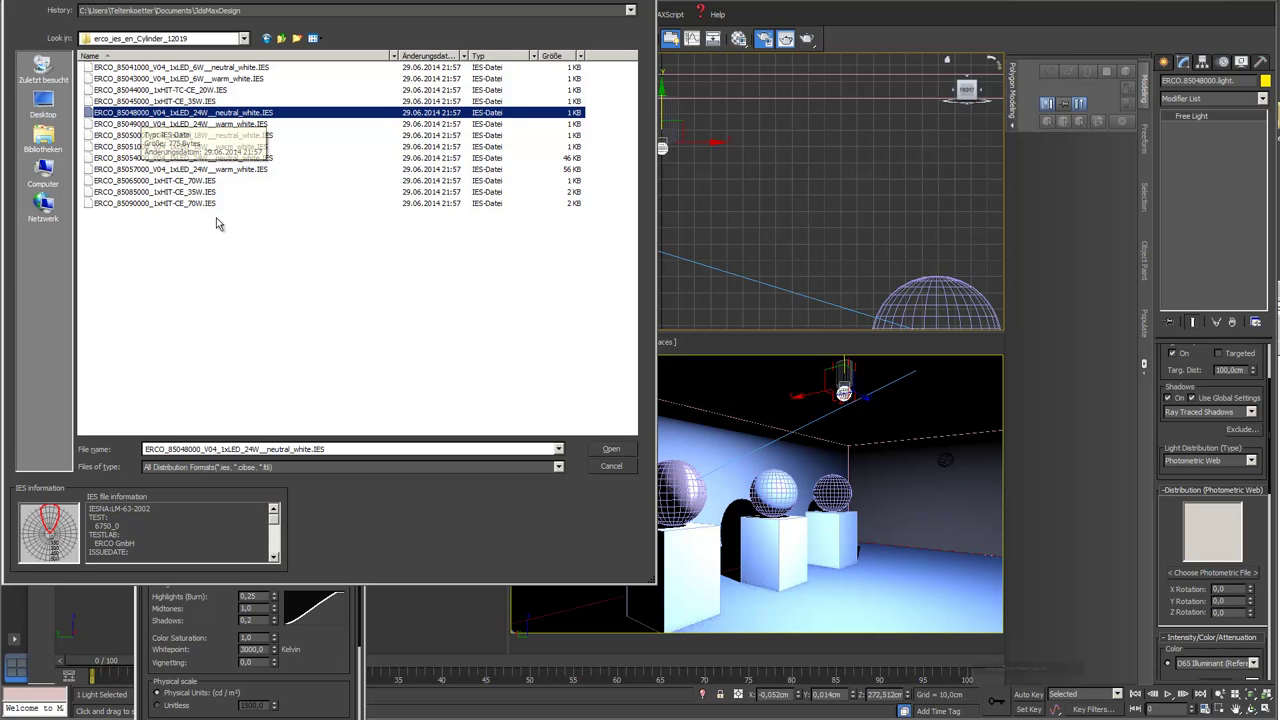
{"action": "left_click", "coordinate": [612, 450]}
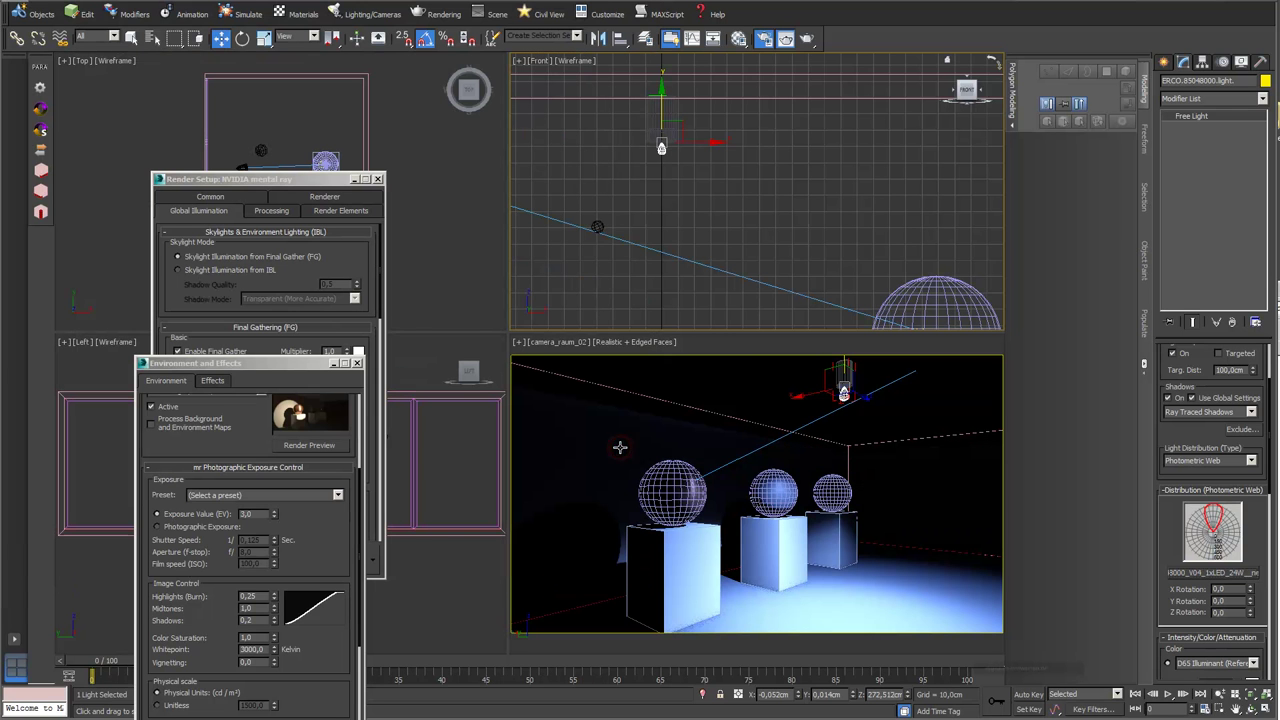
Step: Define the ERCO free light's color by Kelvin temperature instead of a preset illuminant
{"action": "left_click_drag", "start_coordinate": [1157, 542], "coordinate": [1156, 411]}
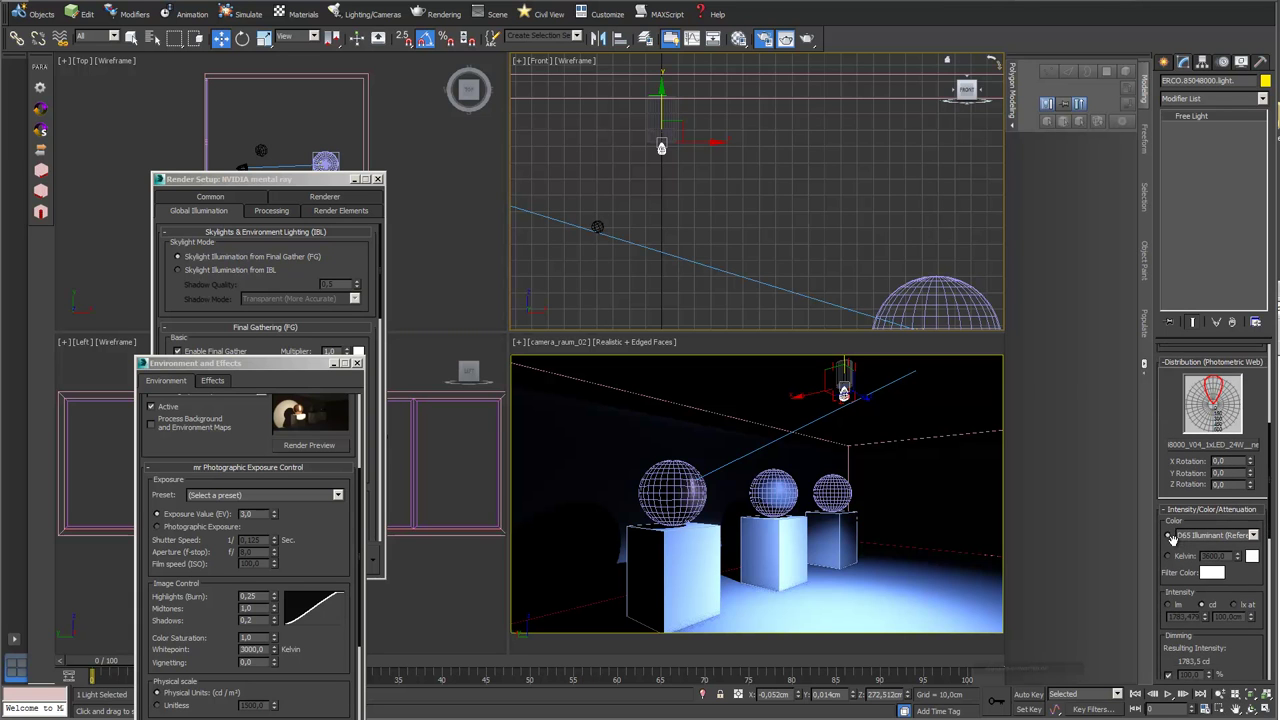
{"action": "left_click", "coordinate": [1168, 557]}
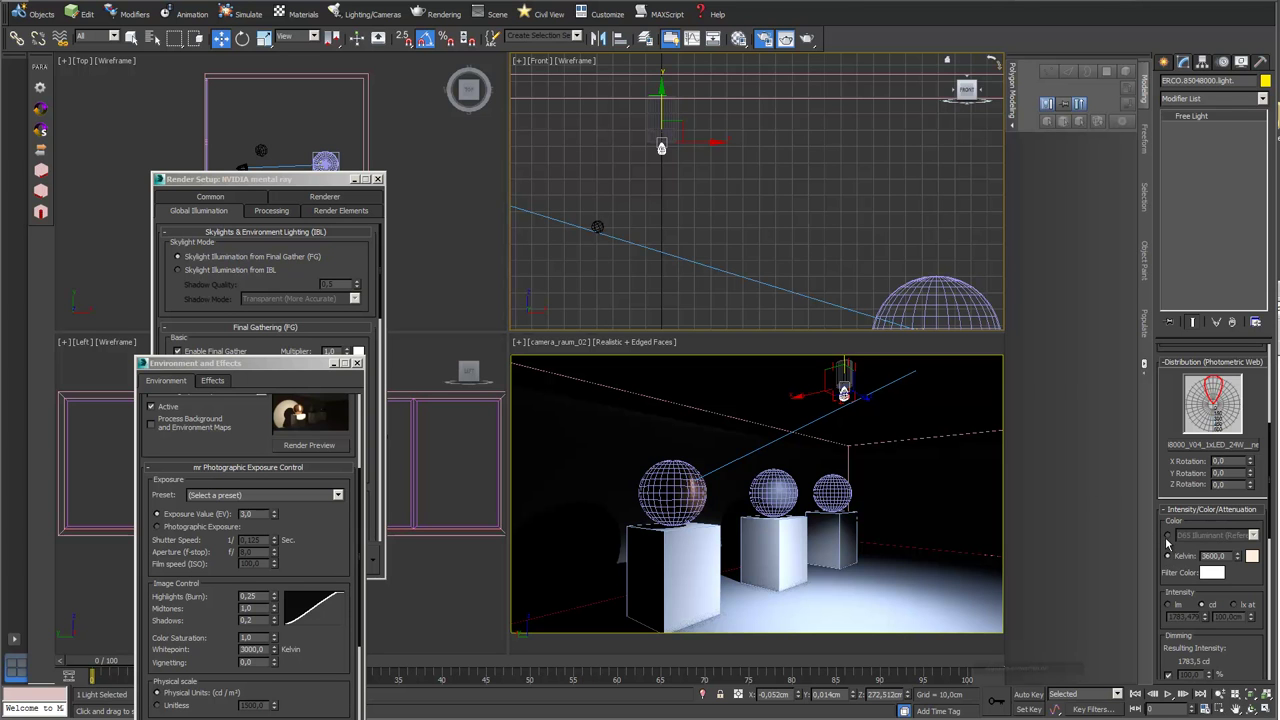
Step: Set the mr Photographic Exposure Control's whitepoint to 4000 Kelvin and render the exposure preview
{"action": "right_click", "coordinate": [660, 450]}
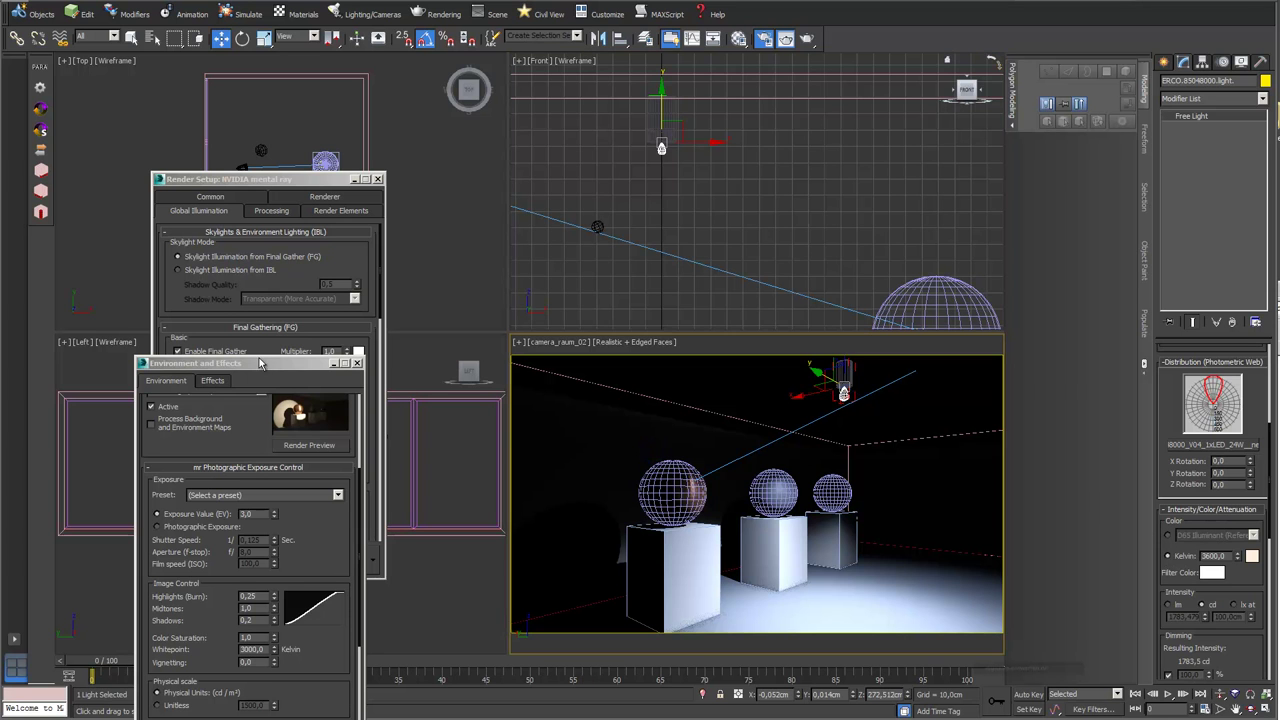
{"action": "left_click_drag", "start_coordinate": [265, 363], "coordinate": [265, 212]}
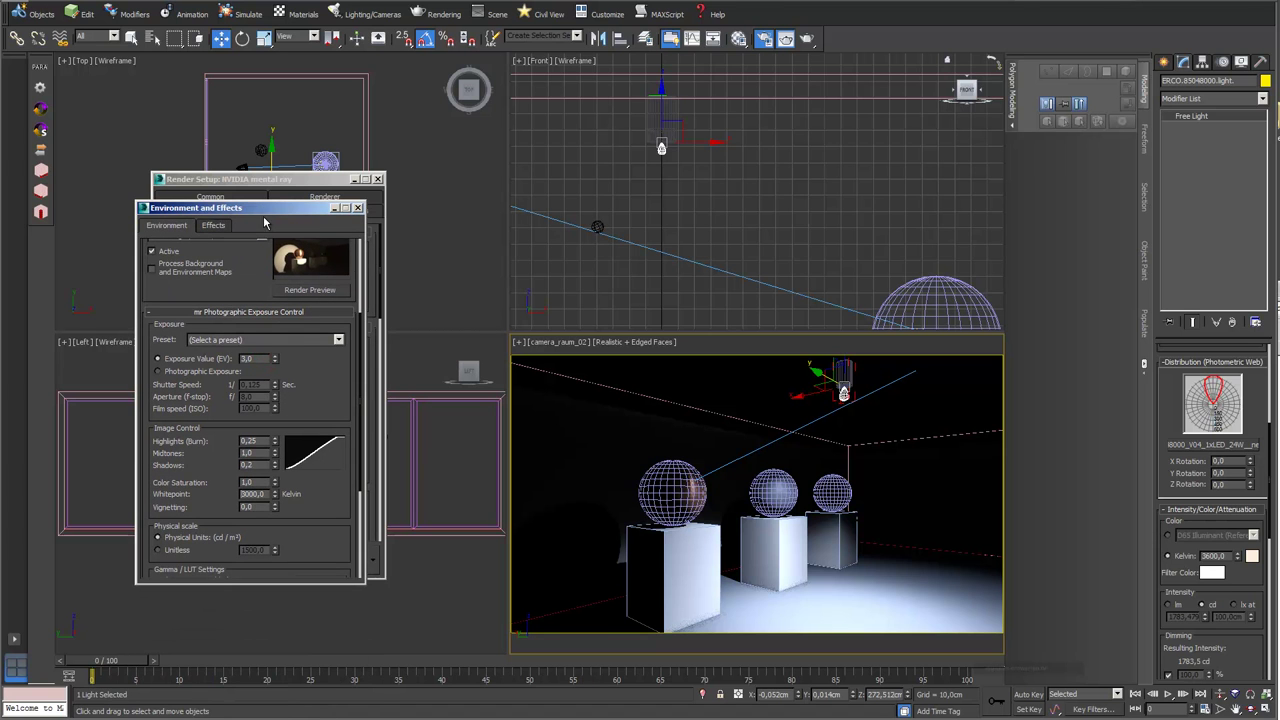
{"action": "double_click", "coordinate": [247, 494]}
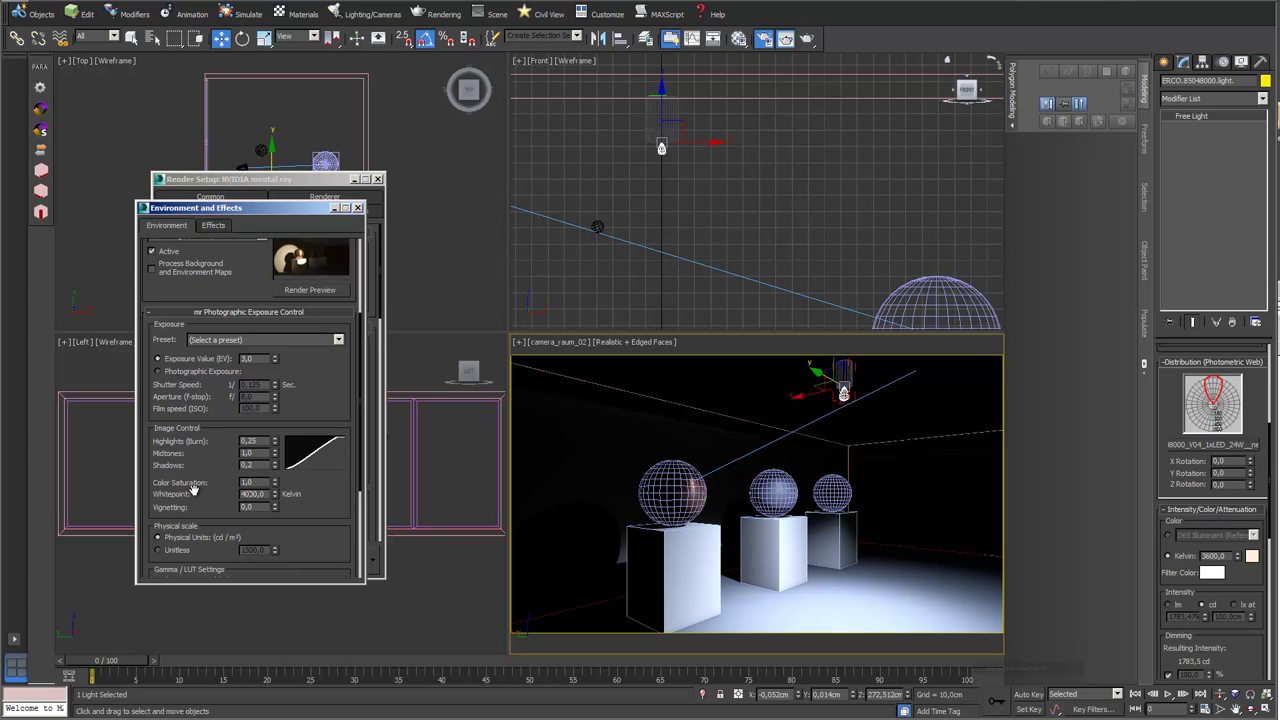
{"action": "type", "text": "4000"}
{"action": "key", "text": "Return"}
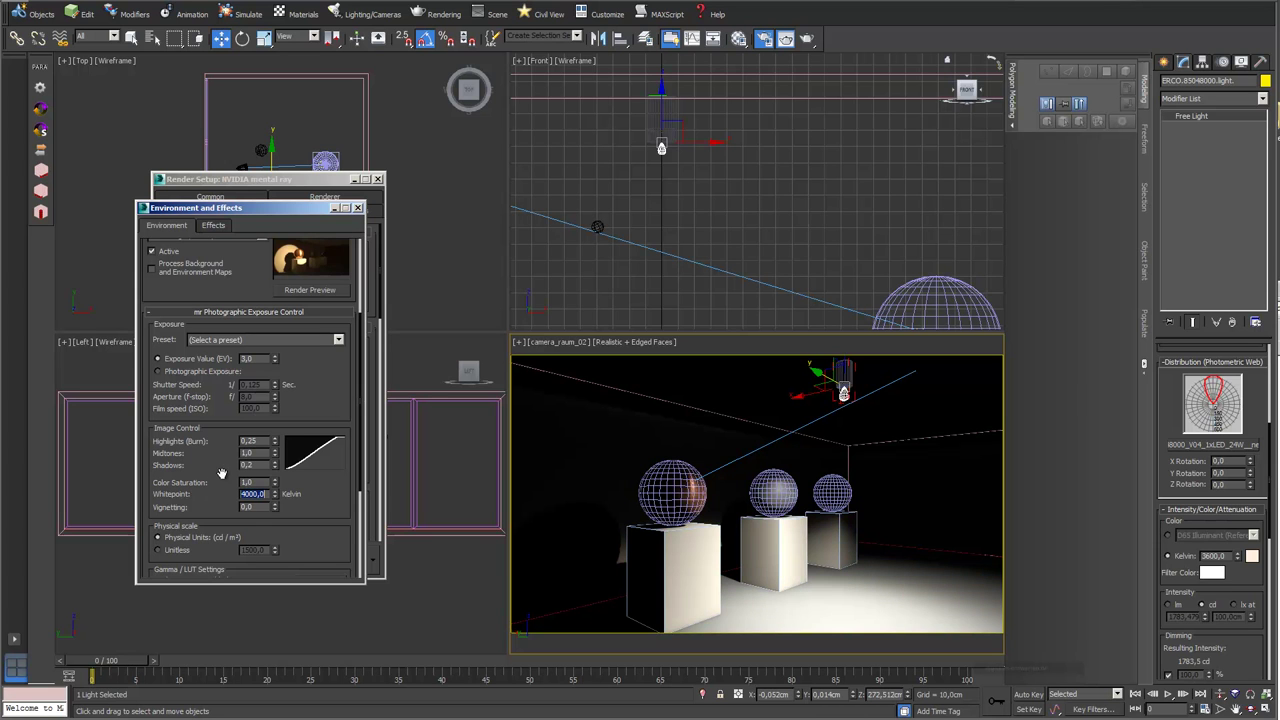
{"action": "left_click", "coordinate": [336, 291]}
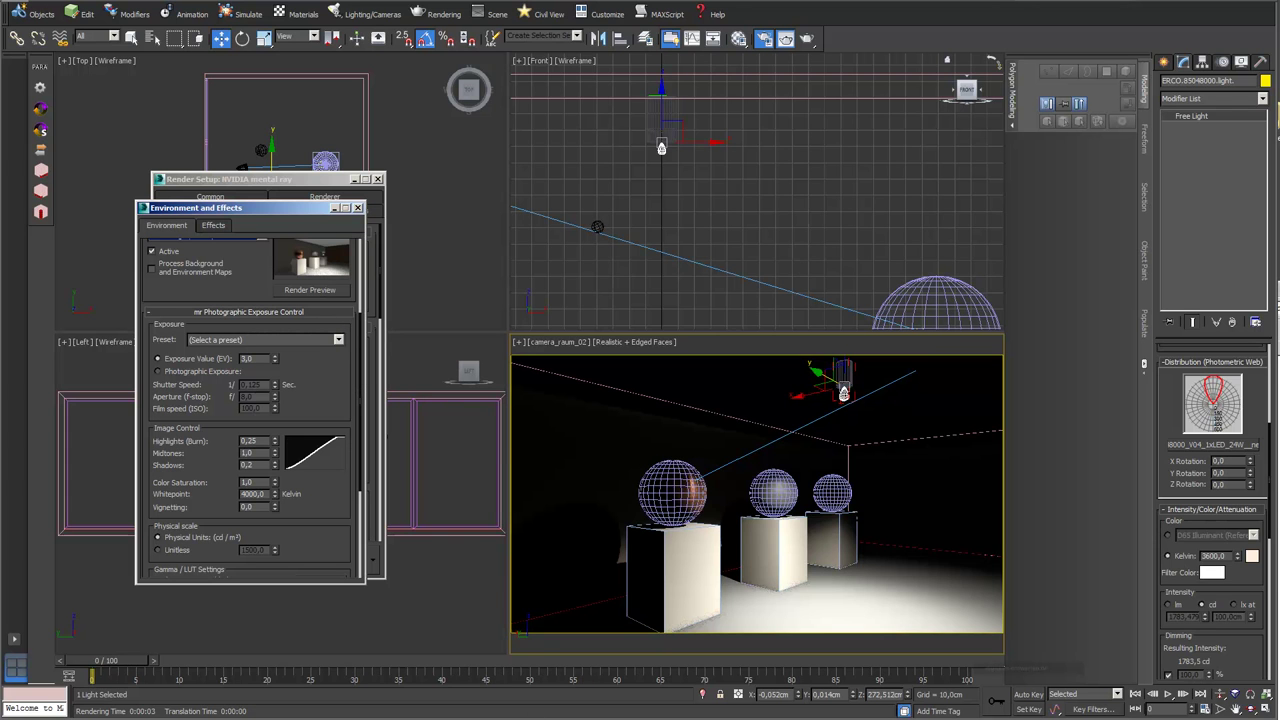
{"action": "mouse_move", "coordinate": [507, 715]}
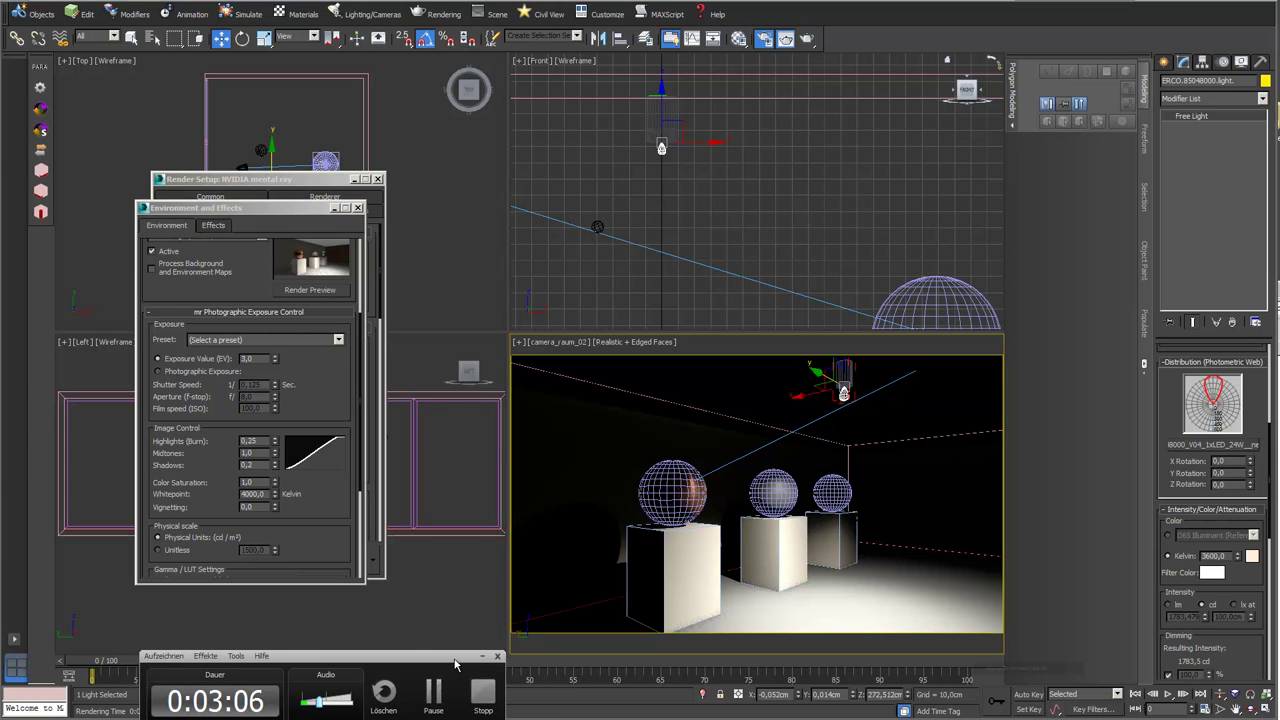
{"action": "left_click", "coordinate": [428, 700]}
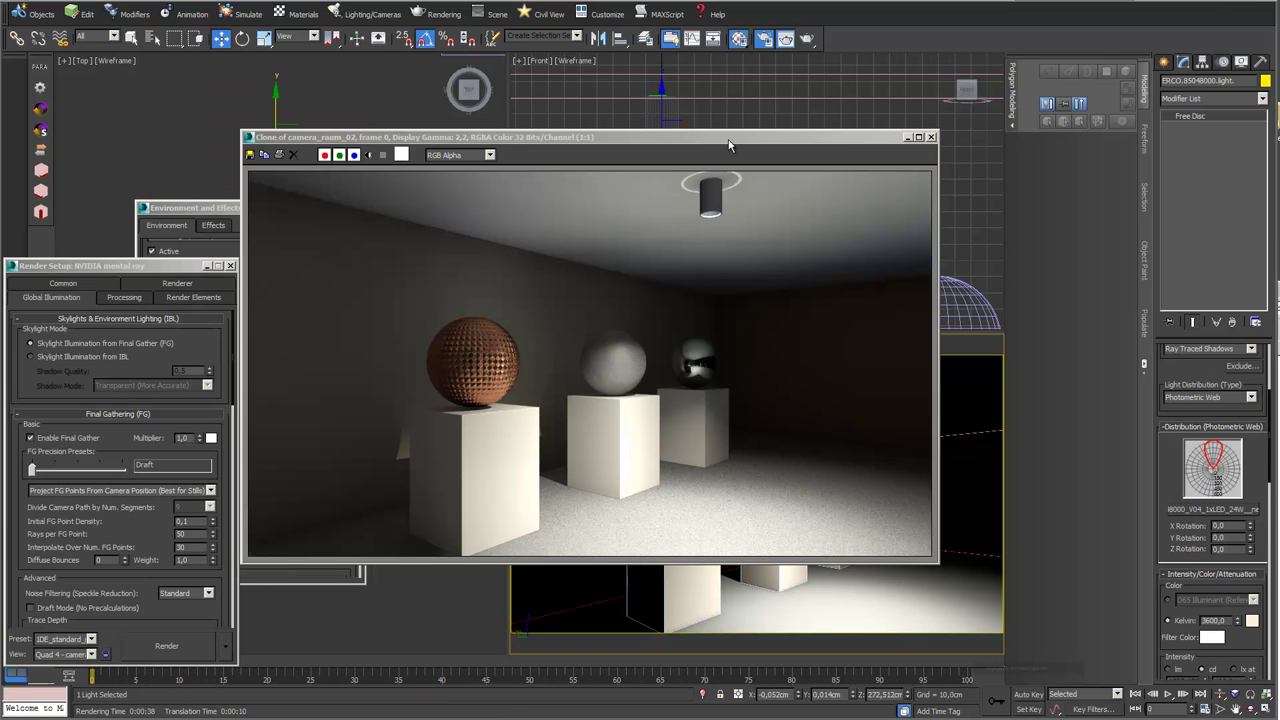
Step: Set the radius of the ERCO light's disc emitter to 8.522 cm in its area shadow settings
{"action": "left_click_drag", "start_coordinate": [730, 145], "coordinate": [690, 118]}
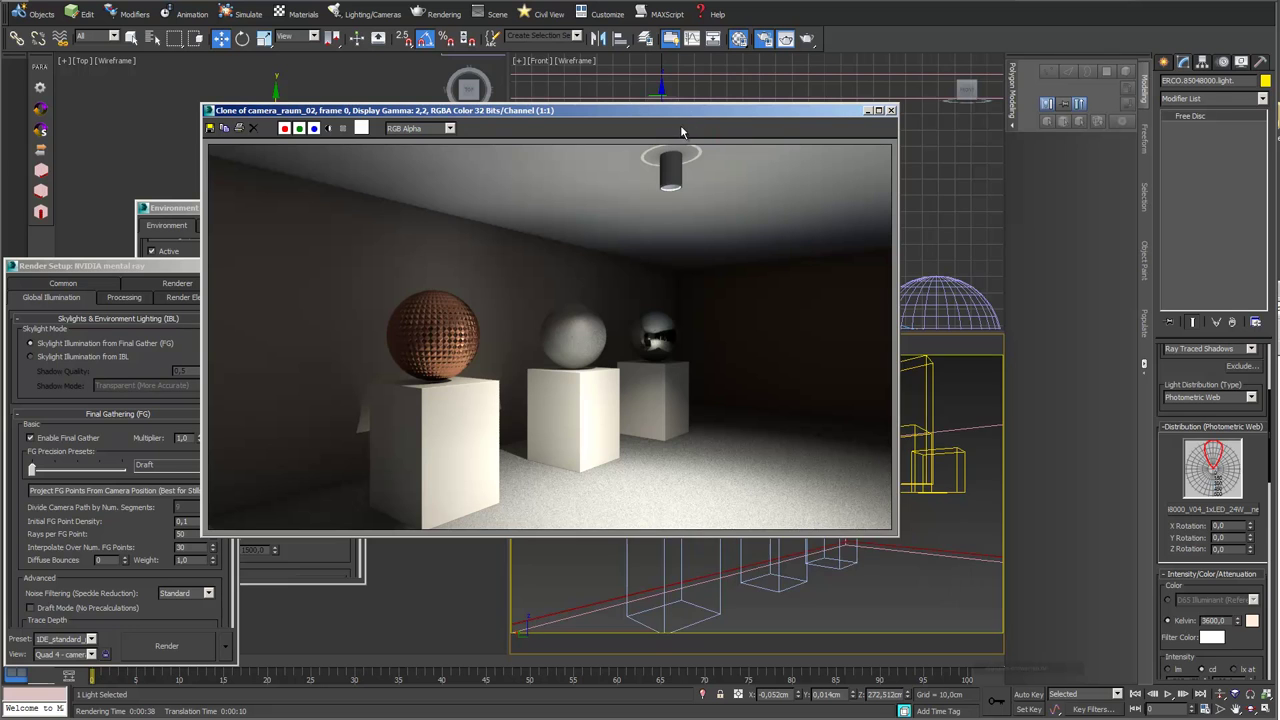
{"action": "key", "text": "F3"}
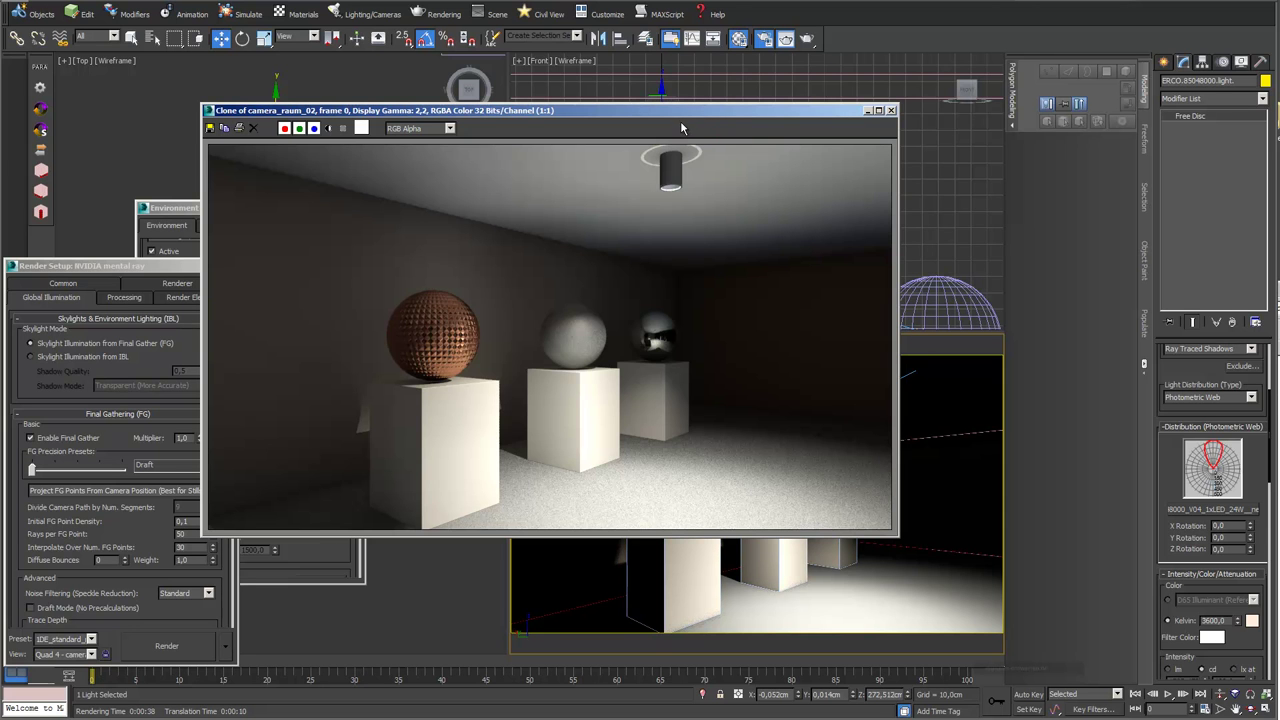
{"action": "left_click_drag", "start_coordinate": [698, 112], "coordinate": [653, 118]}
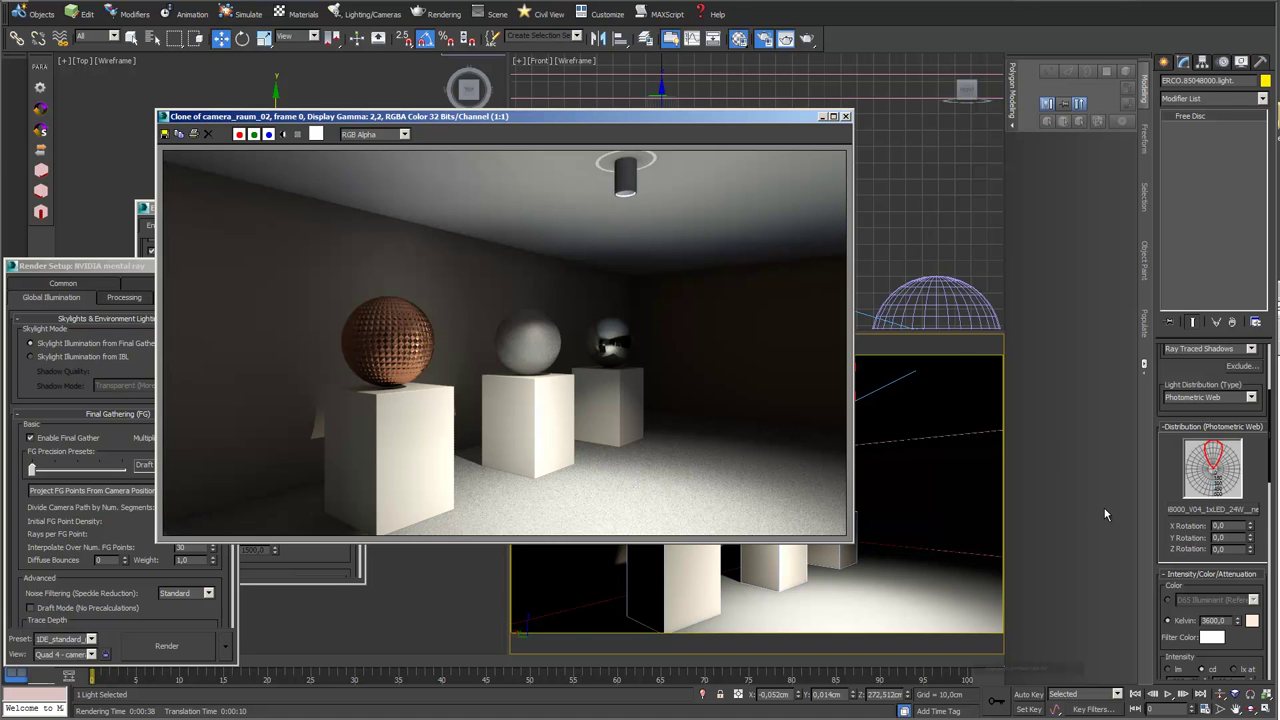
{"action": "left_click_drag", "start_coordinate": [1256, 645], "coordinate": [1173, 381]}
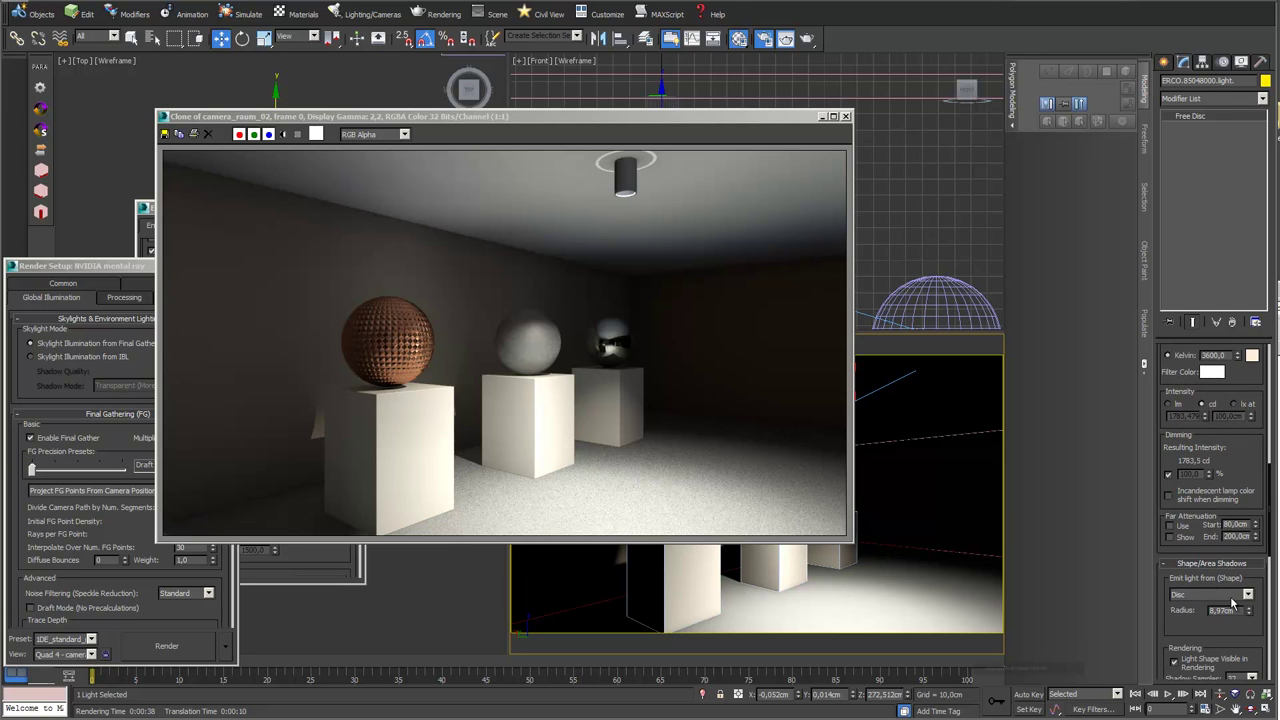
{"action": "scroll", "coordinate": [1200, 620], "scroll_direction": "down", "scroll_amount": 2}
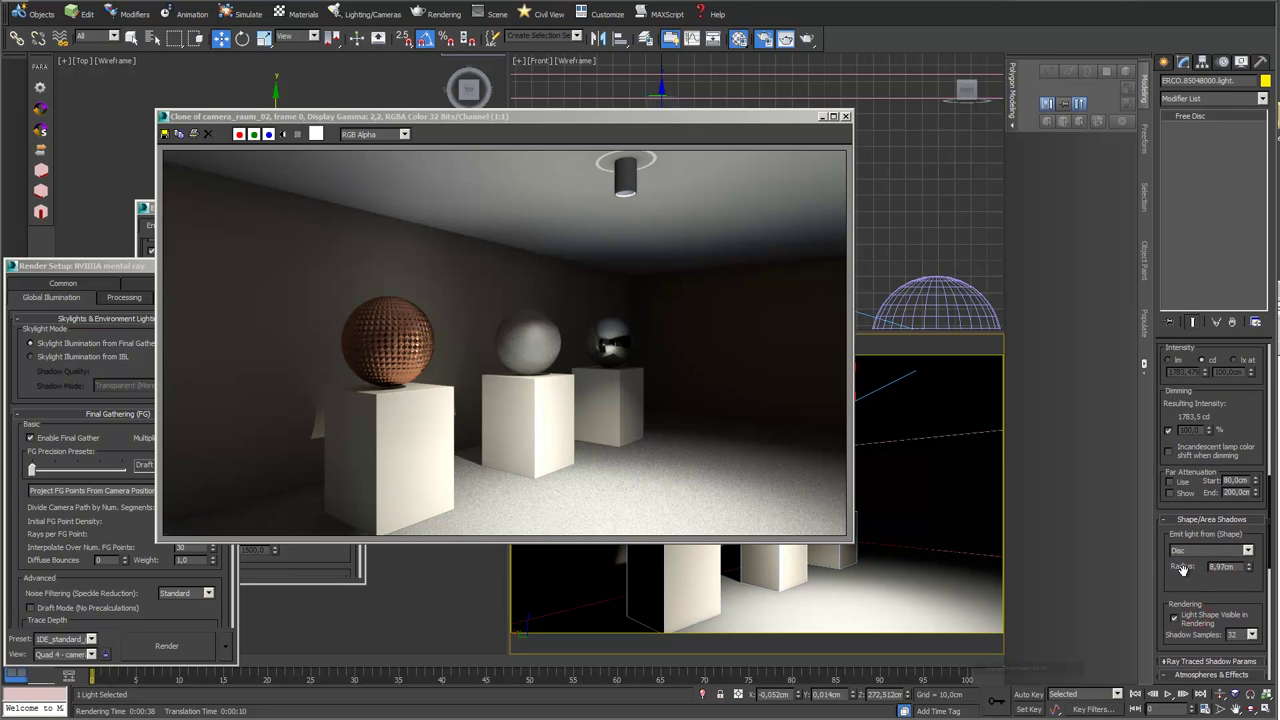
{"action": "left_click_drag", "start_coordinate": [238, 117], "coordinate": [358, 385]}
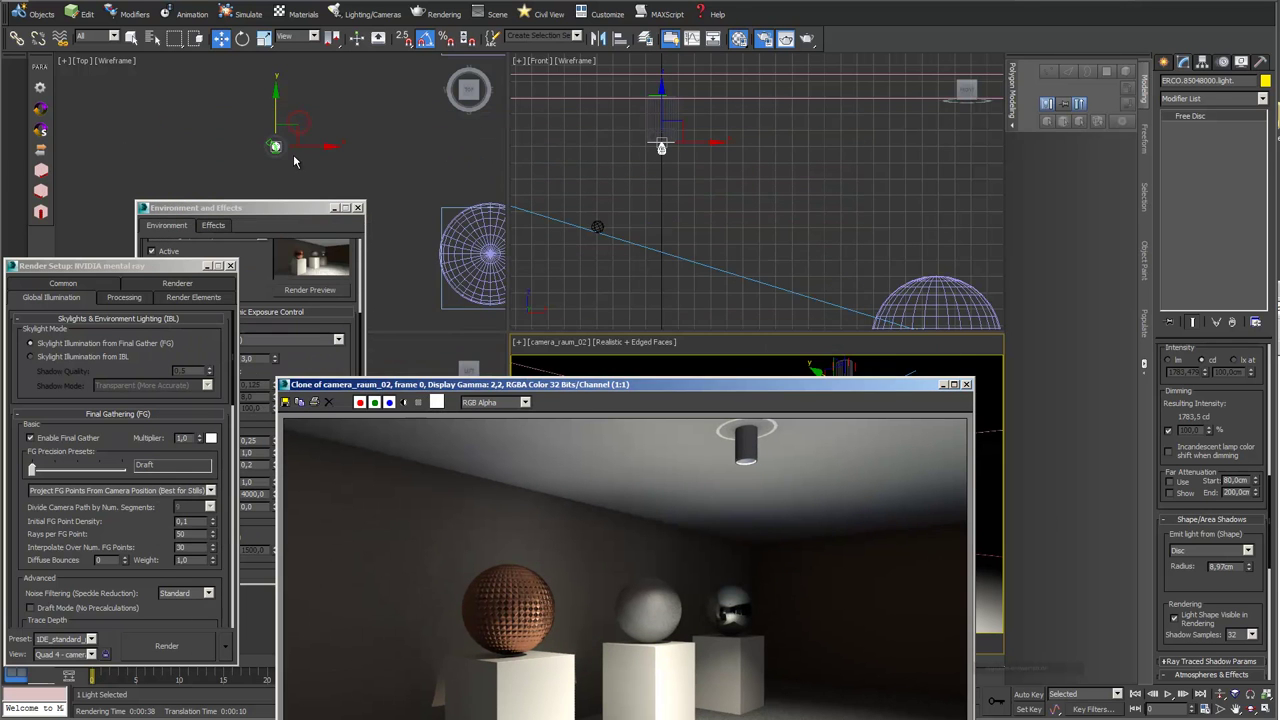
{"action": "scroll", "coordinate": [281, 129], "scroll_direction": "up", "scroll_amount": 3}
{"action": "scroll", "coordinate": [1252, 581], "scroll_direction": "down", "scroll_amount": 1}
{"action": "left_click_drag", "start_coordinate": [1252, 581], "coordinate": [1250, 468]}
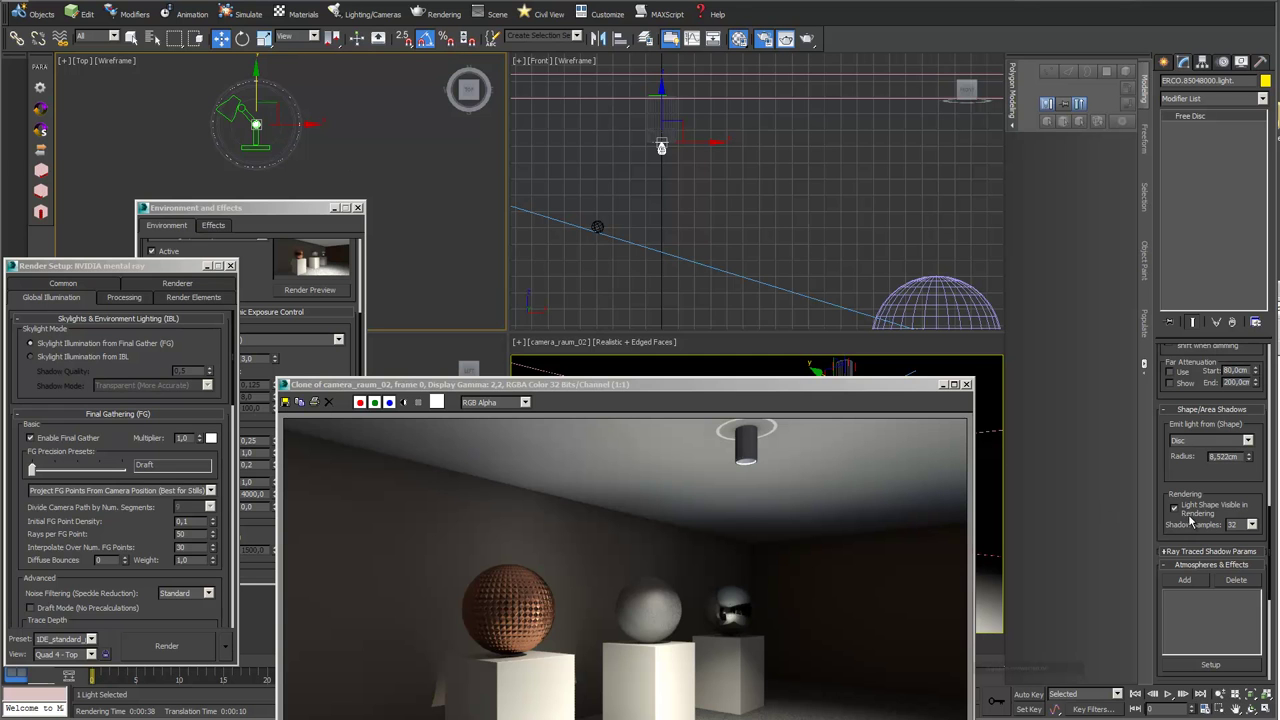
Step: Clear the renderings out of the way and pick the ceiling luminaire's material into an unused Material Editor slot
{"action": "left_click_drag", "start_coordinate": [845, 388], "coordinate": [491, 154]}
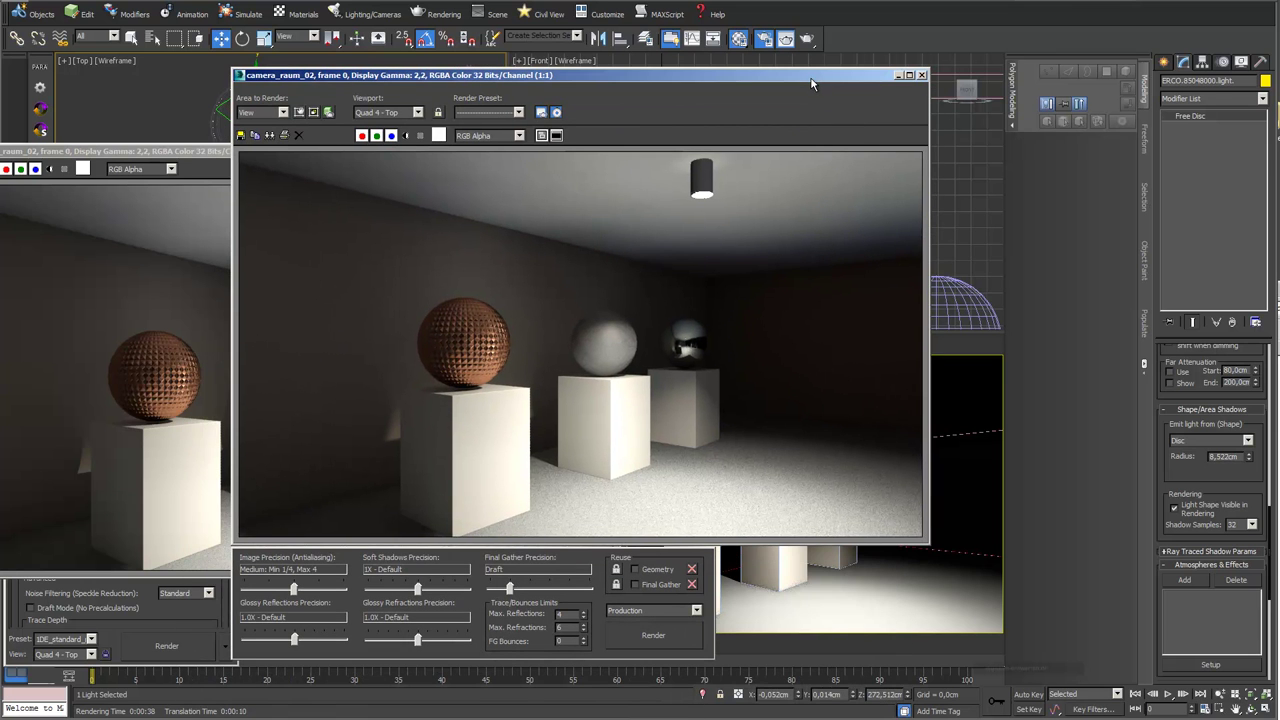
{"action": "left_click_drag", "start_coordinate": [812, 84], "coordinate": [1136, 697]}
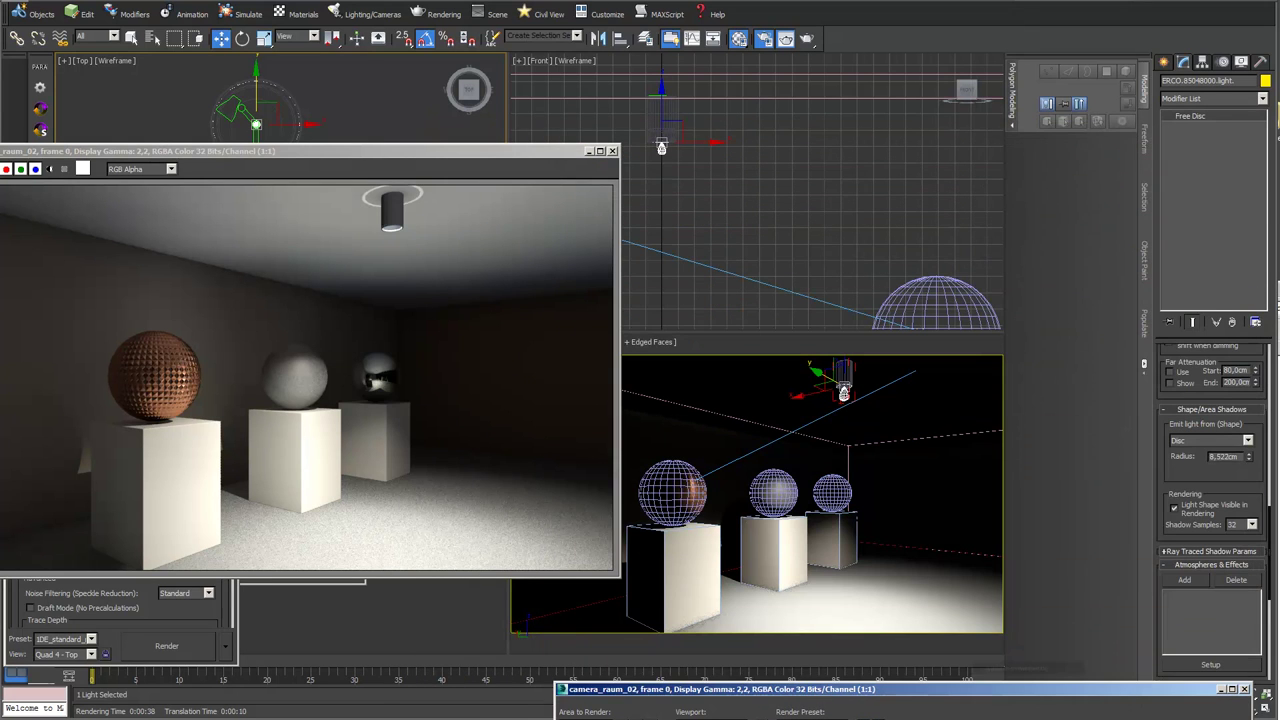
{"action": "key", "text": "m"}
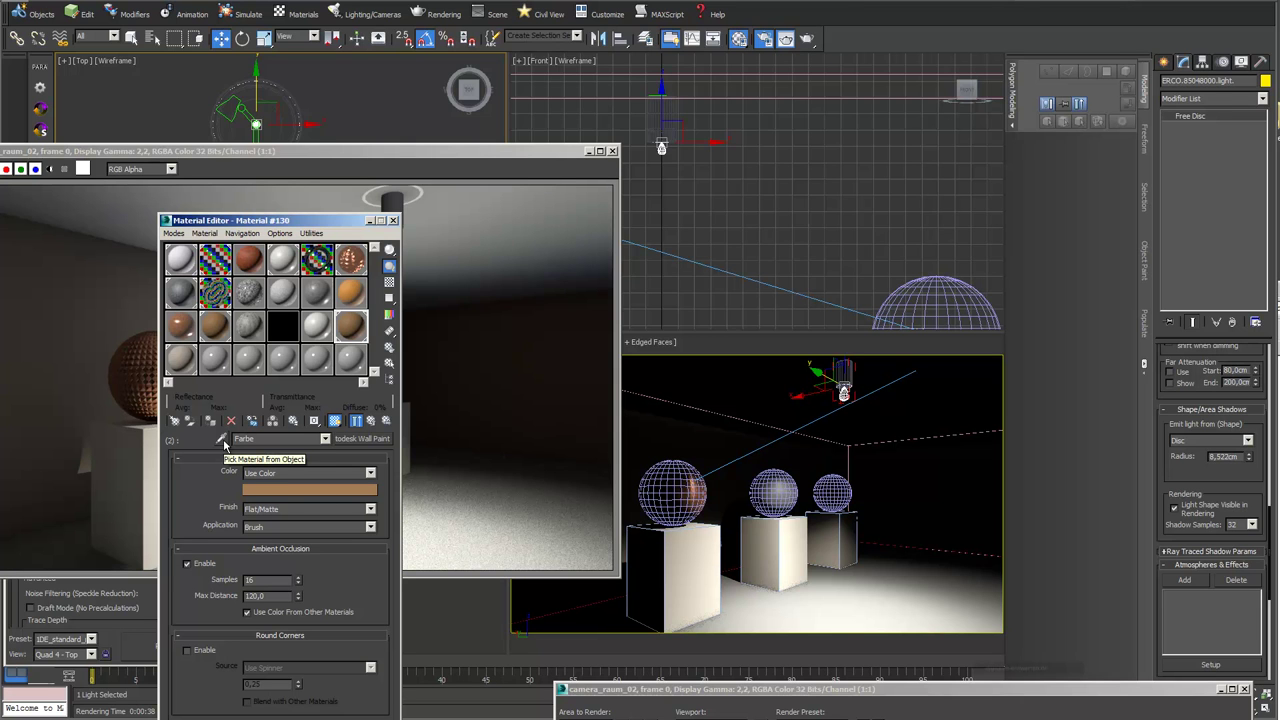
{"action": "left_click", "coordinate": [320, 360]}
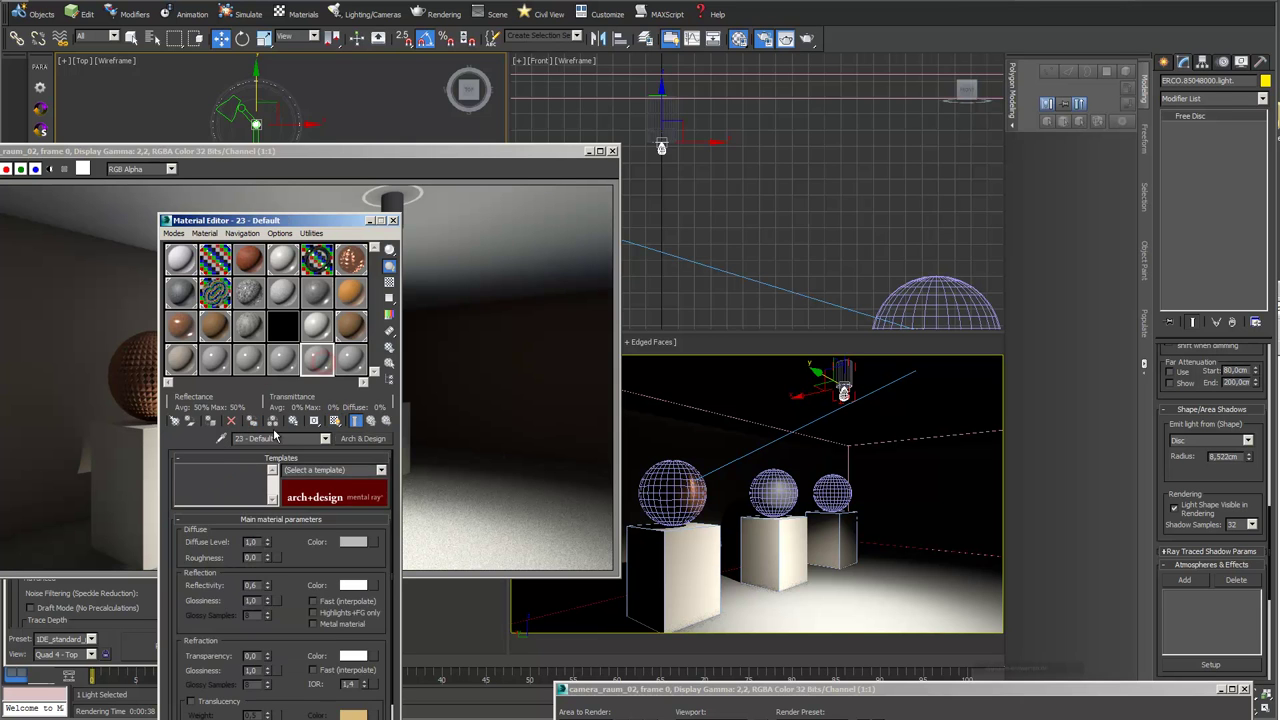
{"action": "left_click", "coordinate": [221, 438]}
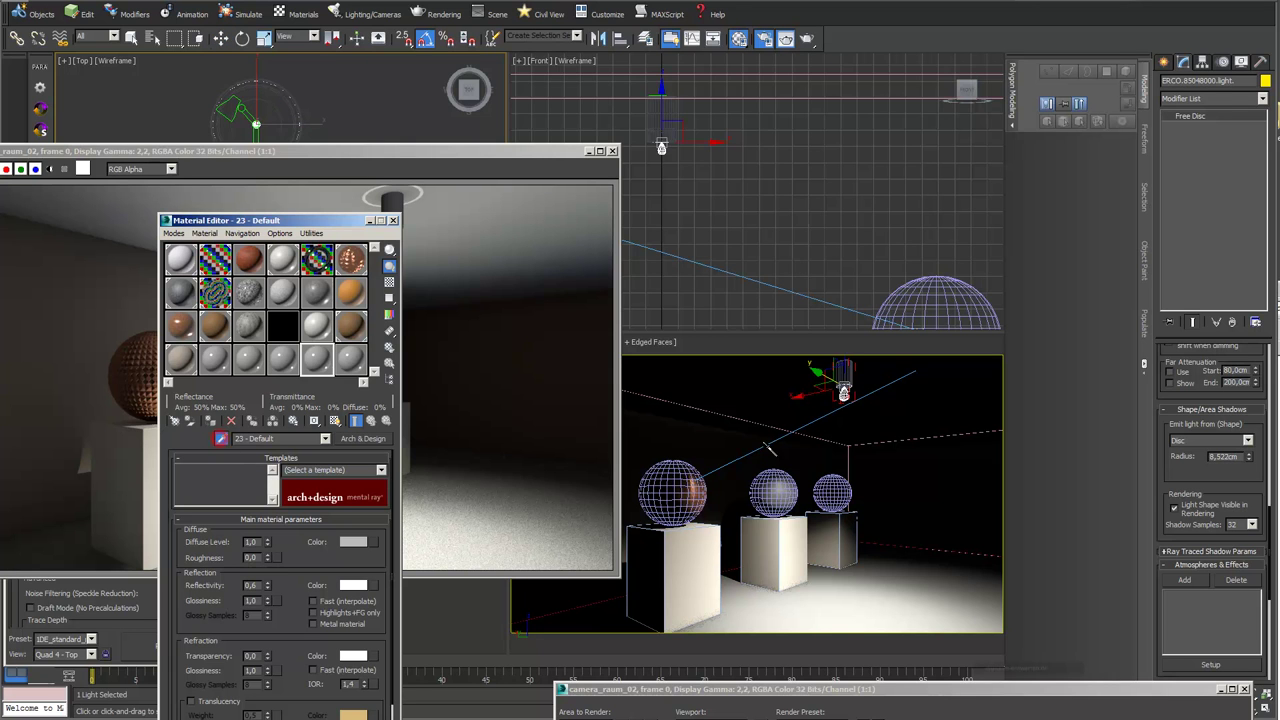
{"action": "left_click", "coordinate": [830, 365]}
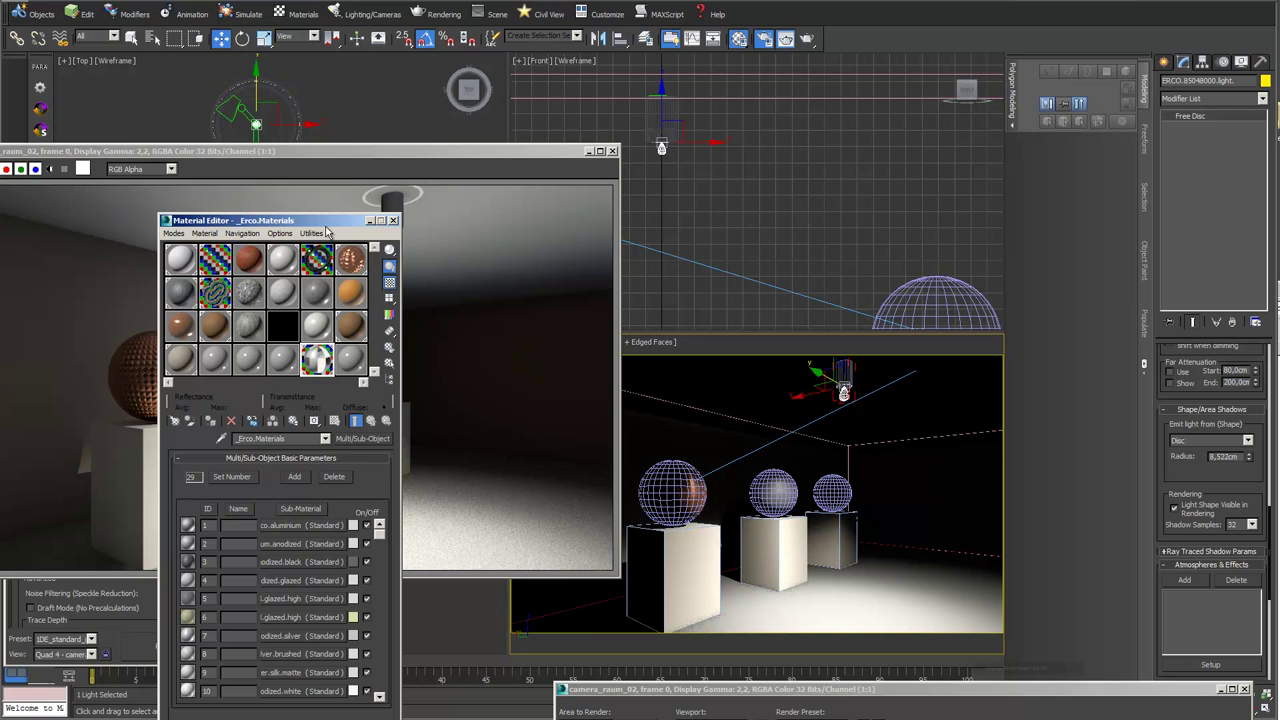
{"action": "left_click_drag", "start_coordinate": [332, 222], "coordinate": [330, 102]}
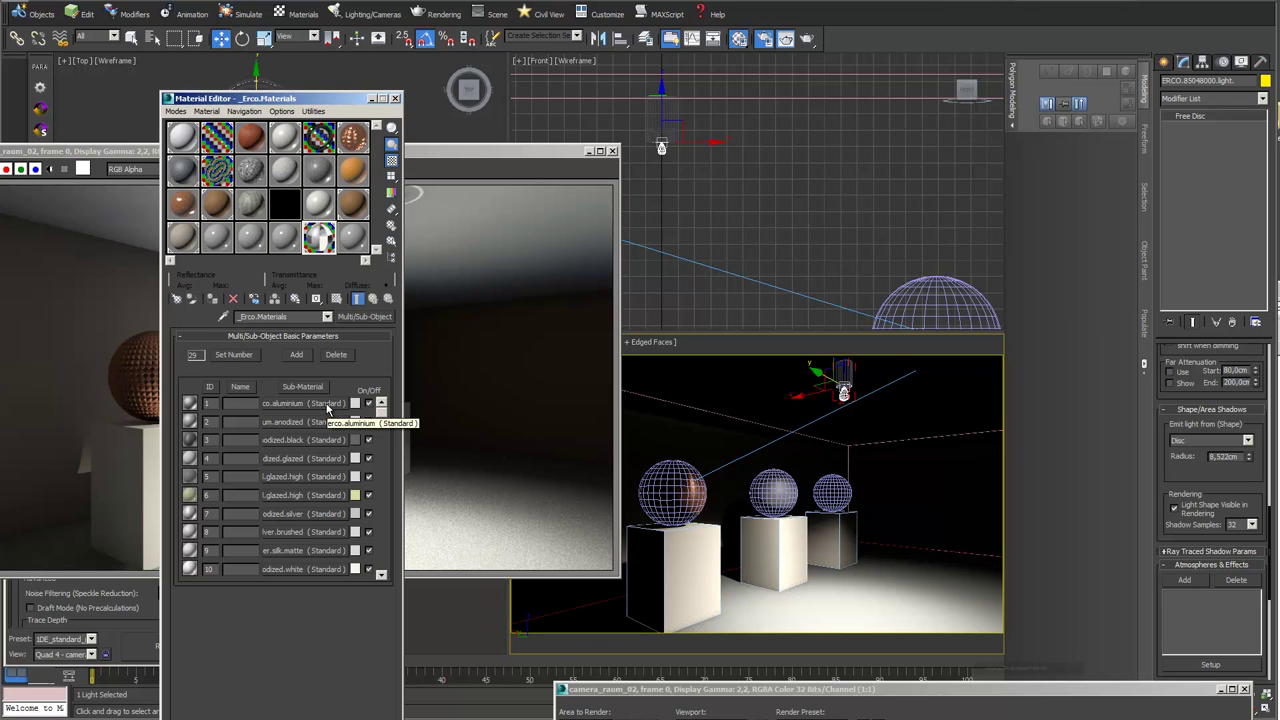
Step: Replace the erco.aluminium sub-material with Anodized - Gray from the Autodesk Material Library's aluminum metals
{"action": "left_click", "coordinate": [326, 403]}
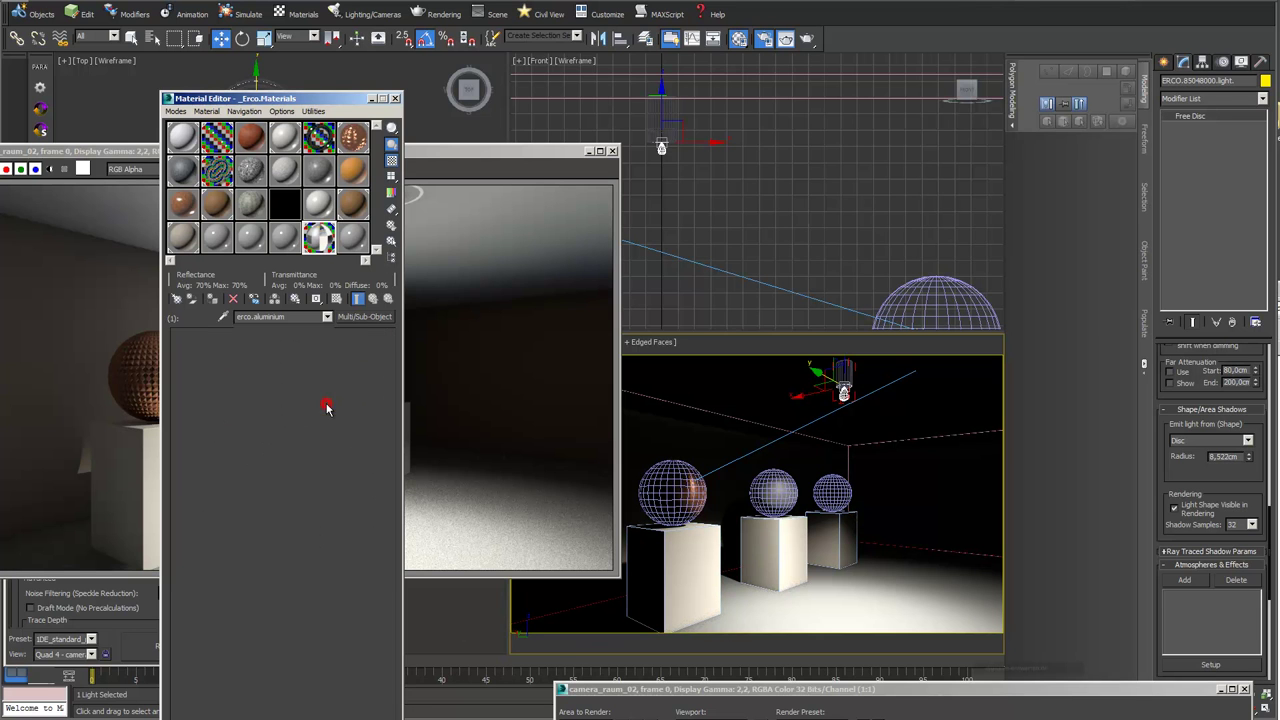
{"action": "left_click", "coordinate": [352, 319]}
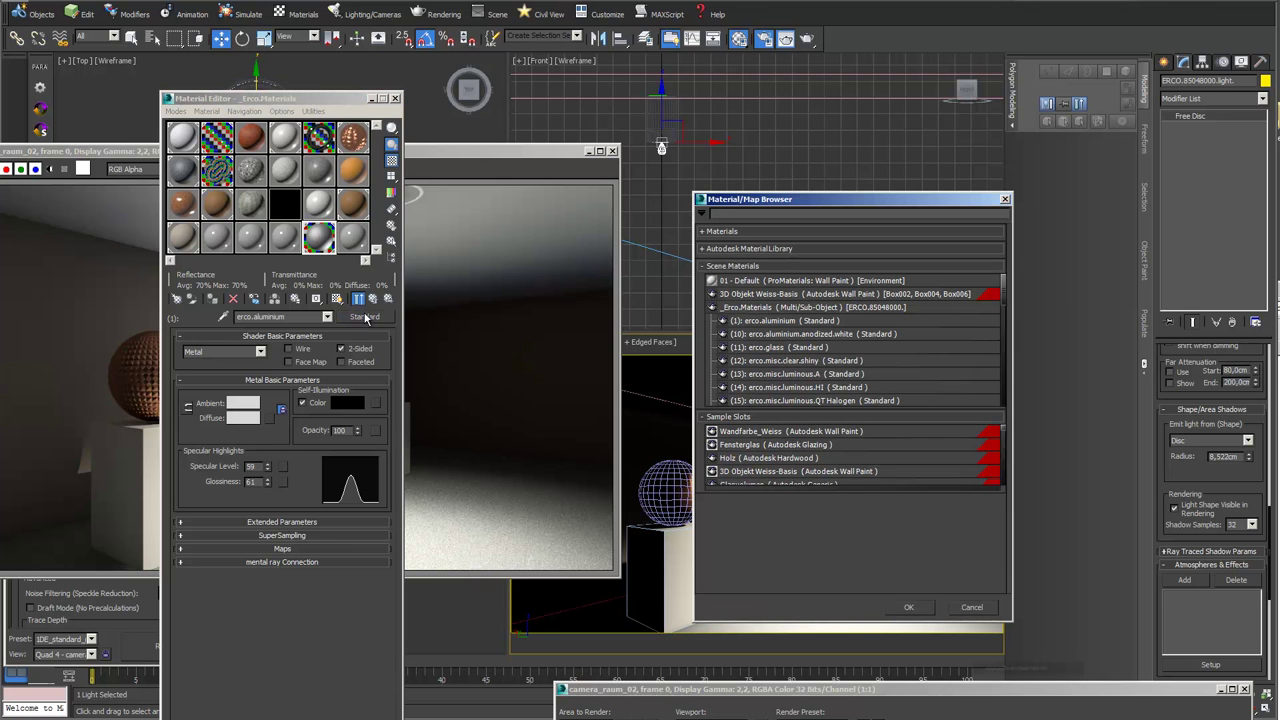
{"action": "left_click", "coordinate": [705, 249]}
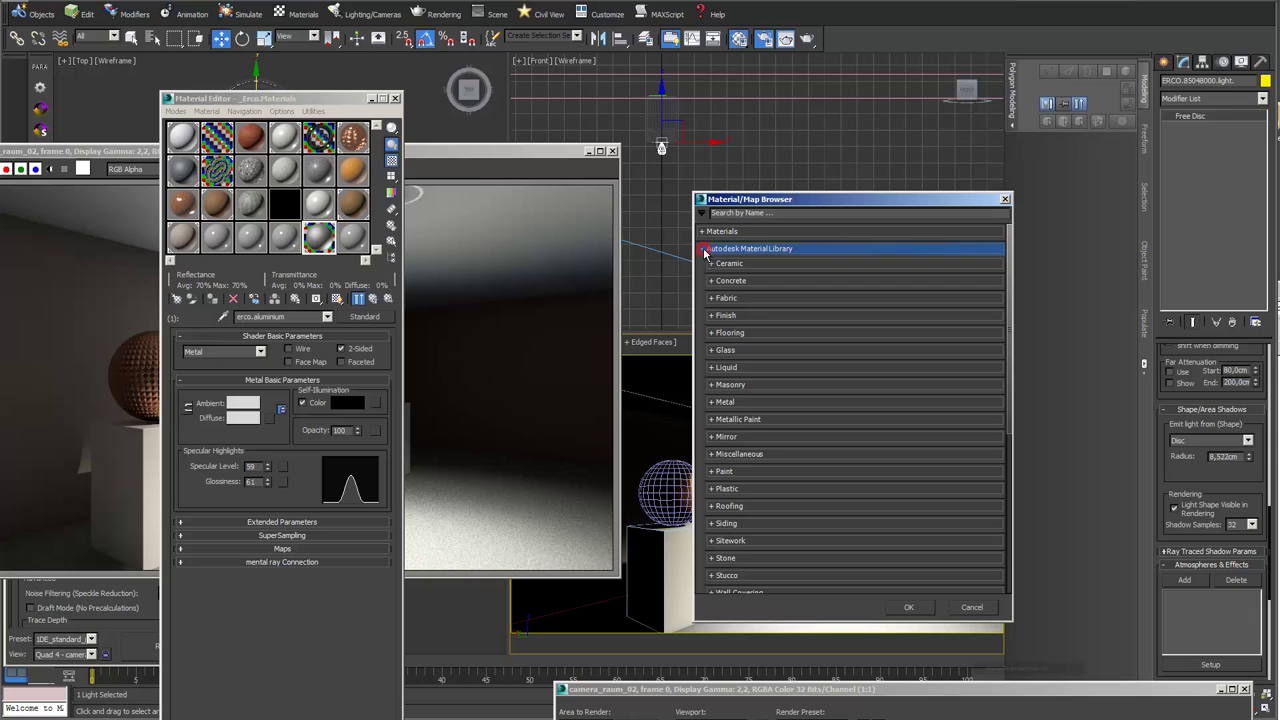
{"action": "left_click", "coordinate": [714, 401]}
{"action": "left_click", "coordinate": [722, 416]}
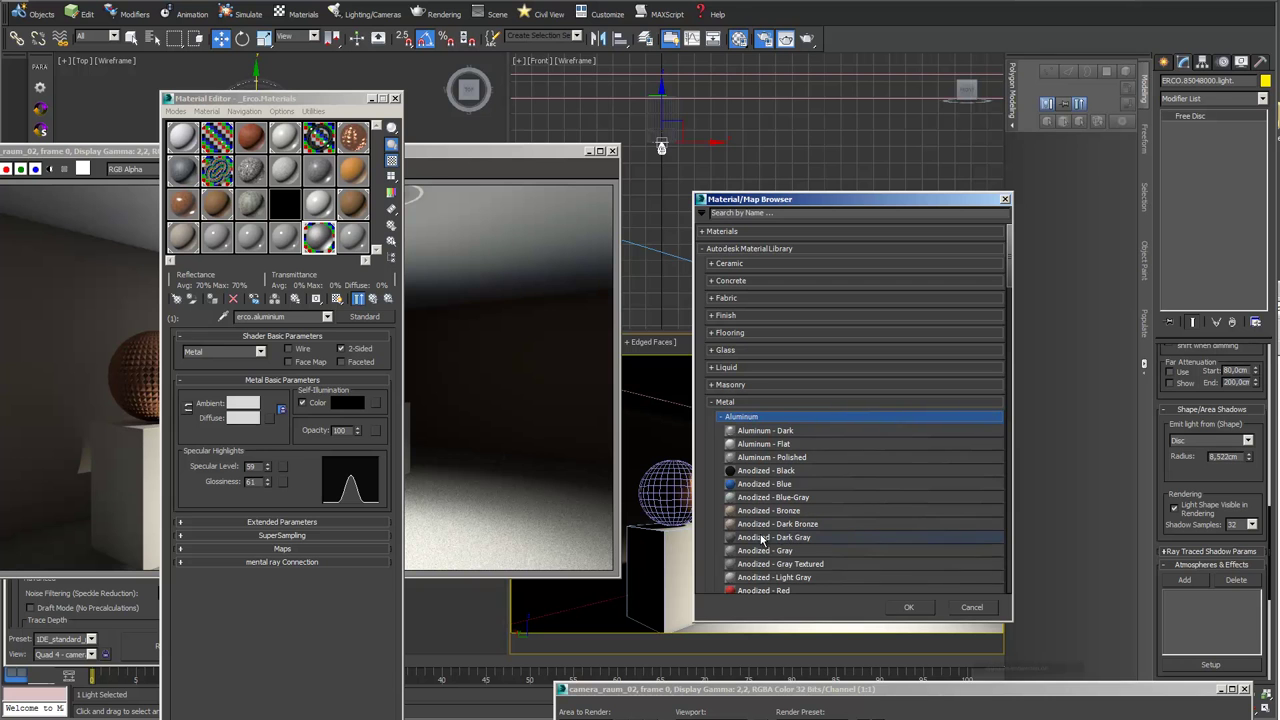
{"action": "double_click", "coordinate": [769, 550]}
{"action": "left_click", "coordinate": [931, 607]}
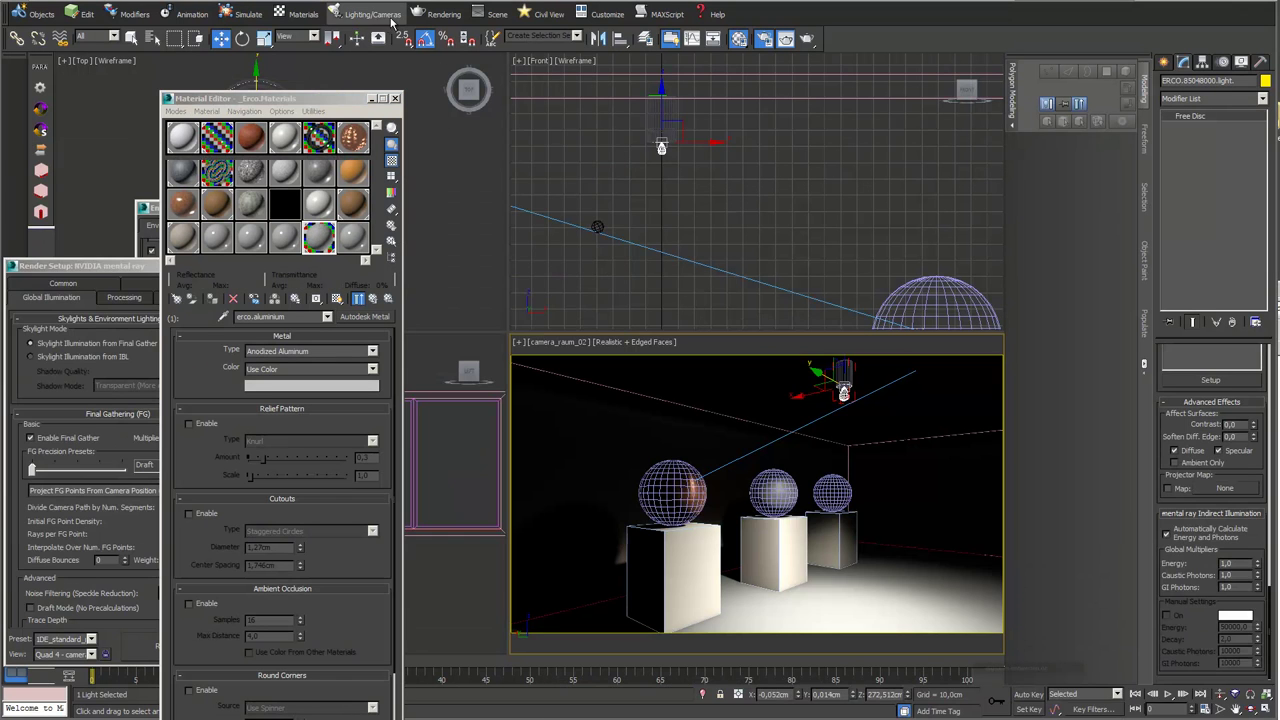
{"action": "left_click", "coordinate": [378, 15]}
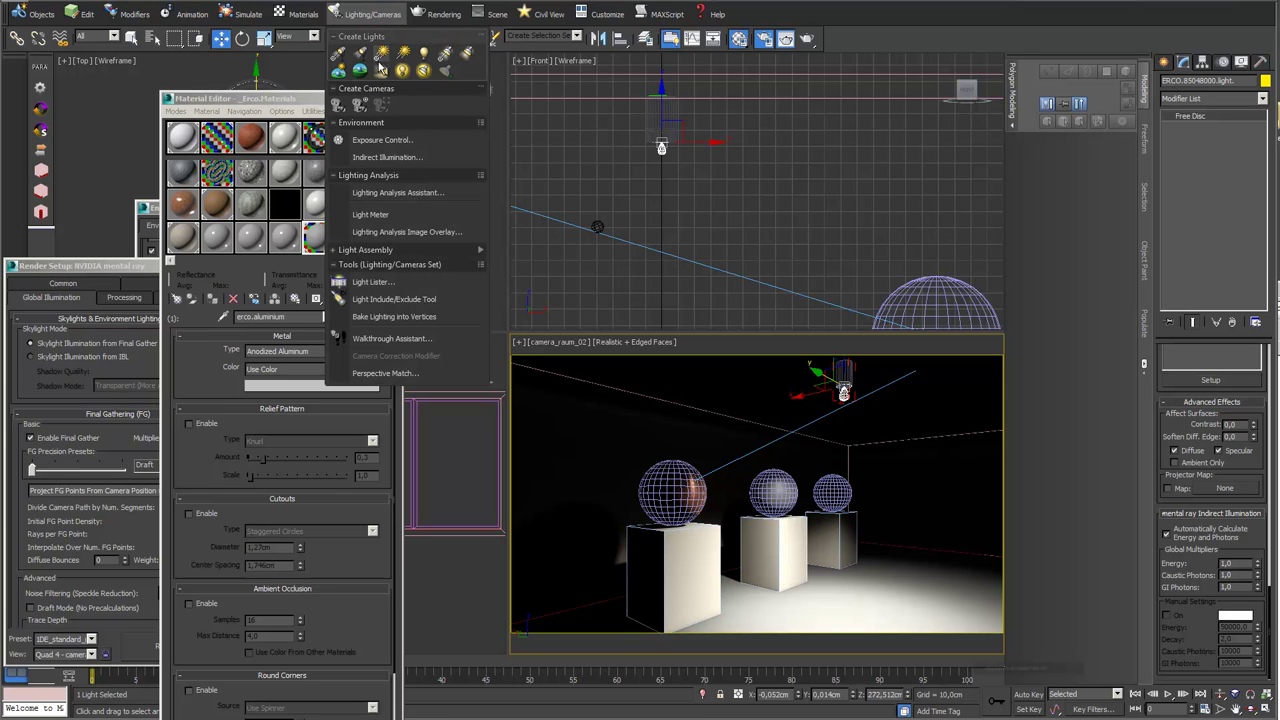
{"action": "mouse_move", "coordinate": [411, 256]}
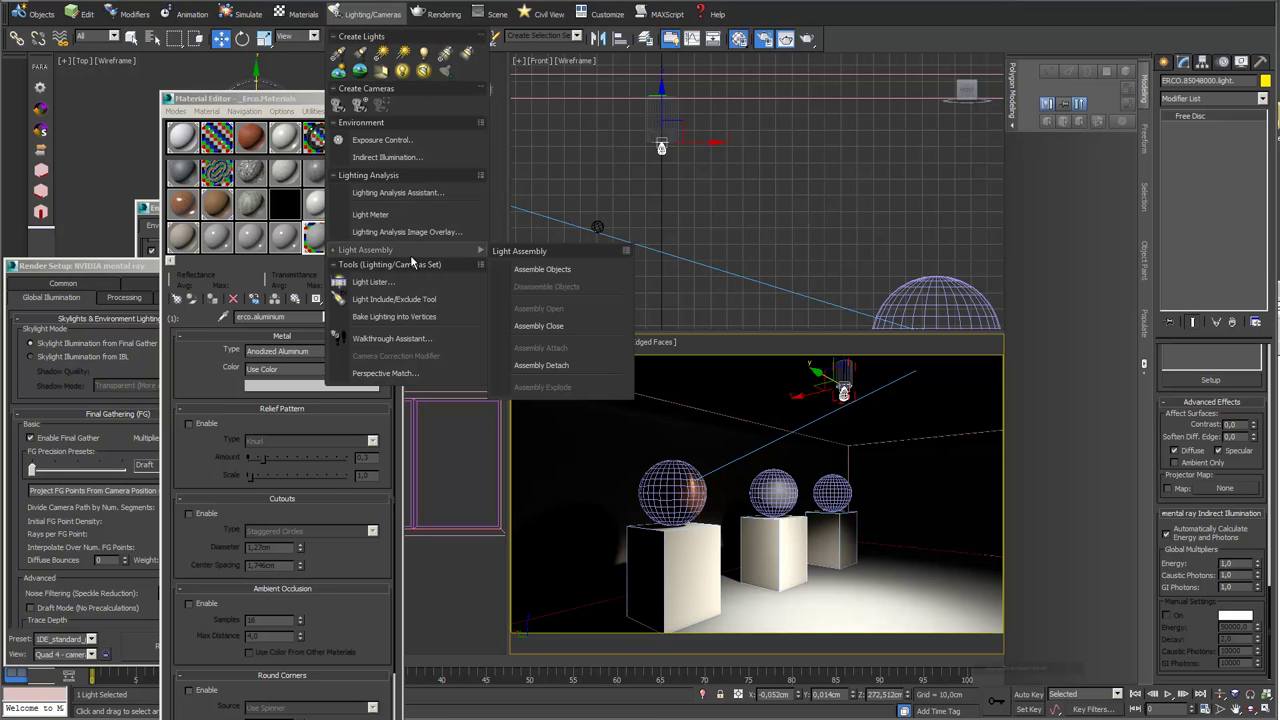
{"action": "left_click", "coordinate": [566, 327]}
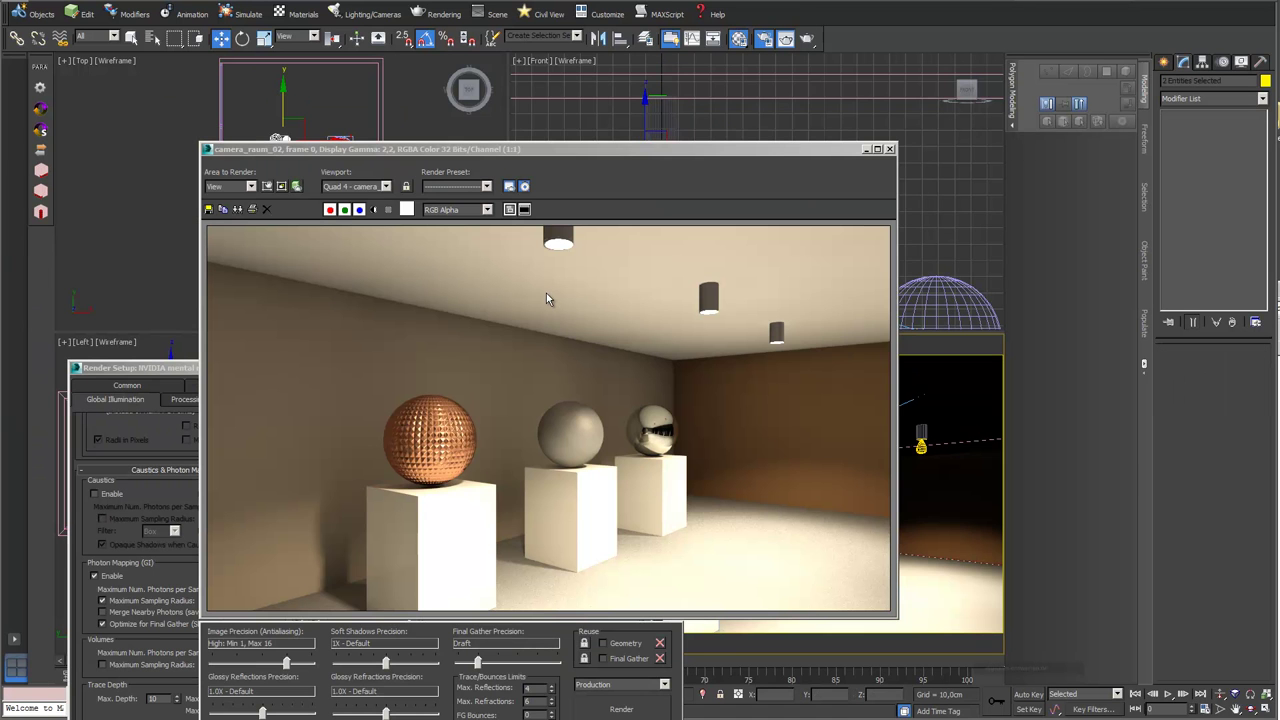
Step: Examine the camera_raum_02 rendering with three ceiling luminaires alongside the Caustics & Photon Mapping settings
{"action": "left_click_drag", "start_coordinate": [630, 152], "coordinate": [843, 151]}
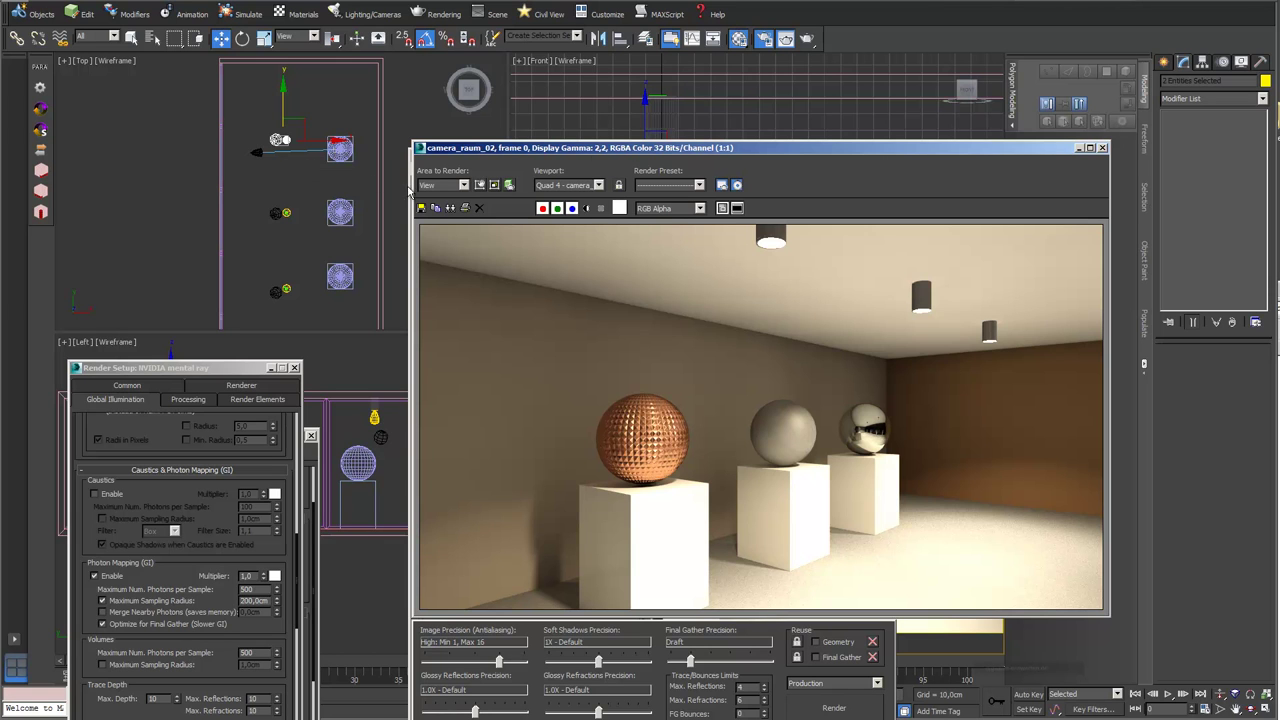
{"action": "left_click_drag", "start_coordinate": [849, 152], "coordinate": [834, 101]}
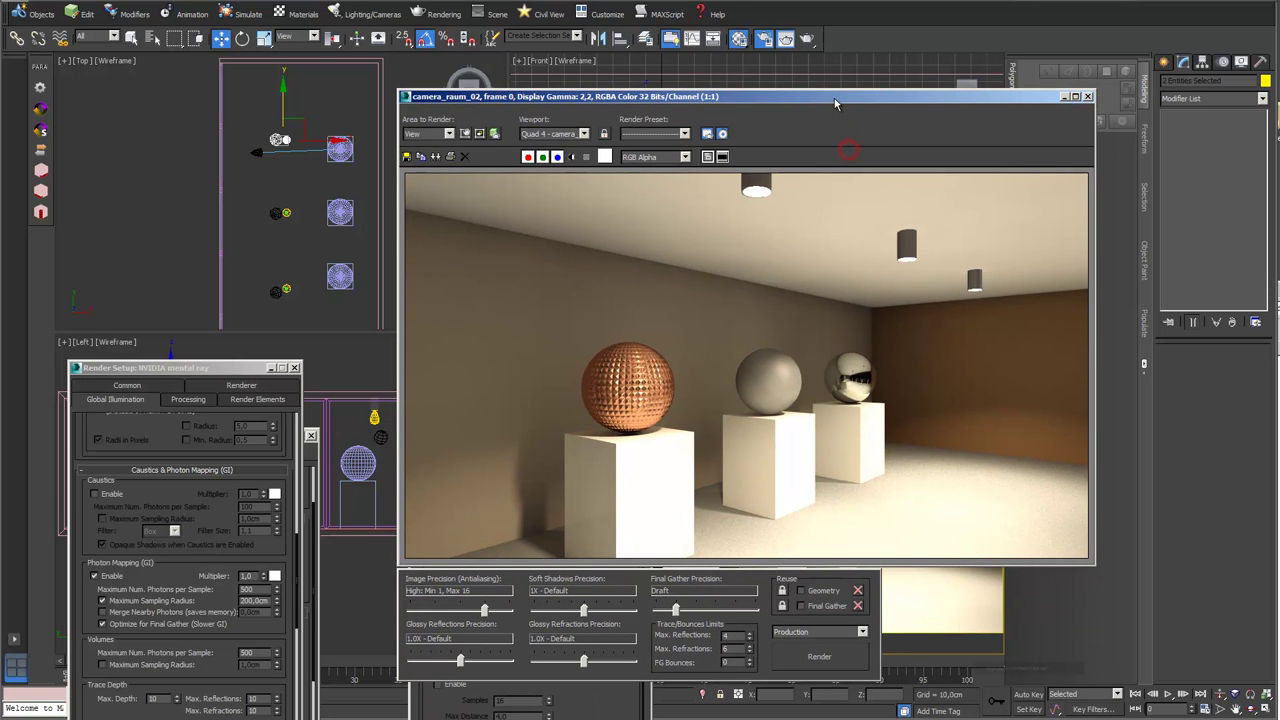
{"action": "left_click_drag", "start_coordinate": [208, 368], "coordinate": [249, 152]}
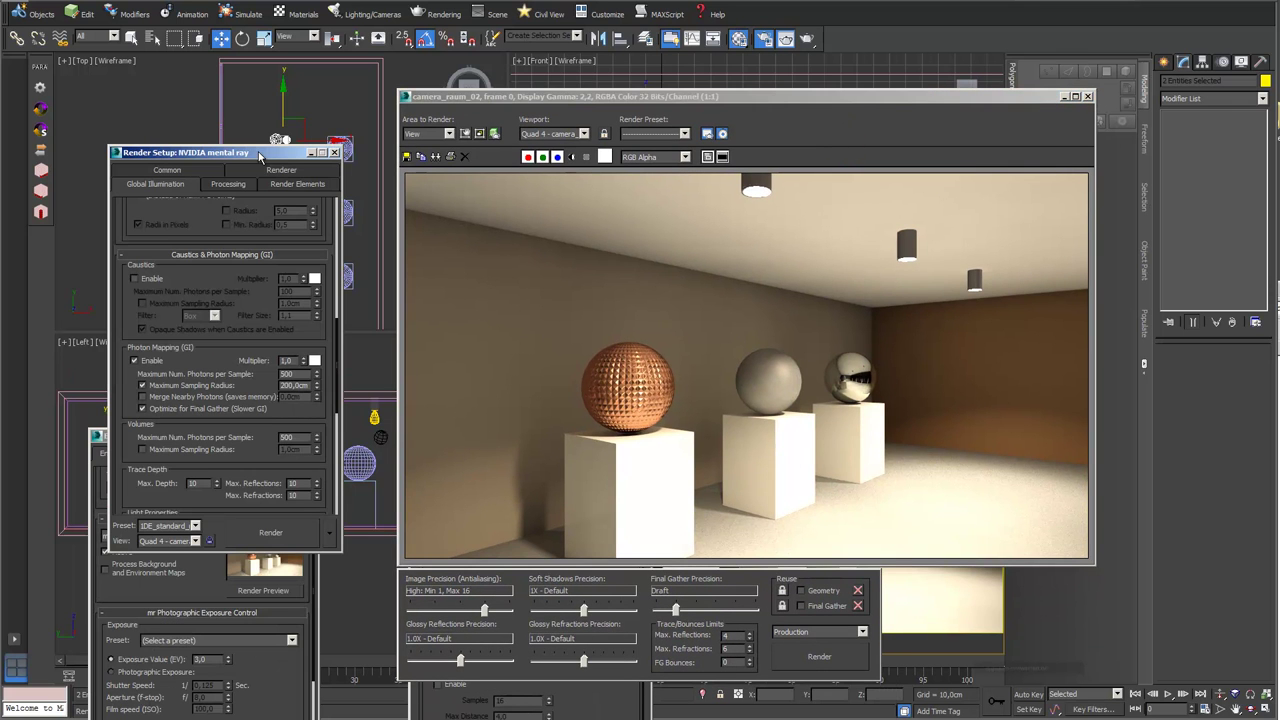
{"action": "scroll", "coordinate": [210, 285], "scroll_direction": "up", "scroll_amount": 4}
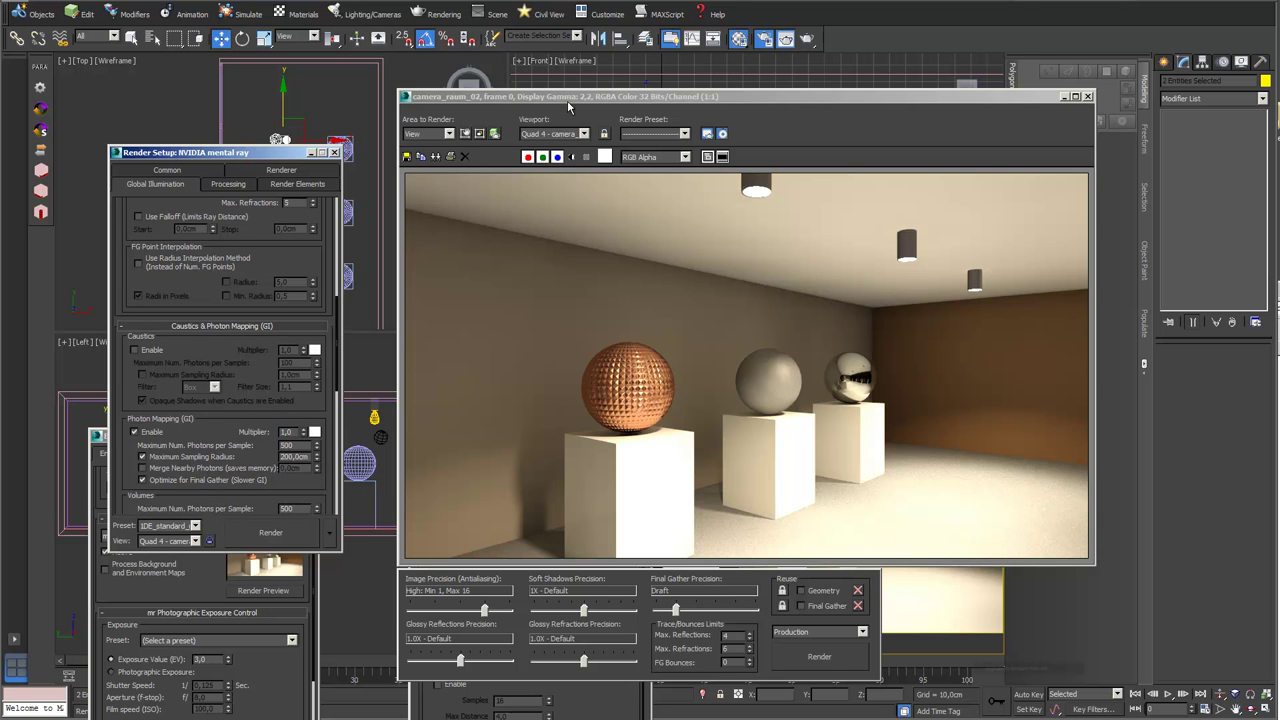
{"action": "left_click_drag", "start_coordinate": [569, 96], "coordinate": [514, 71]}
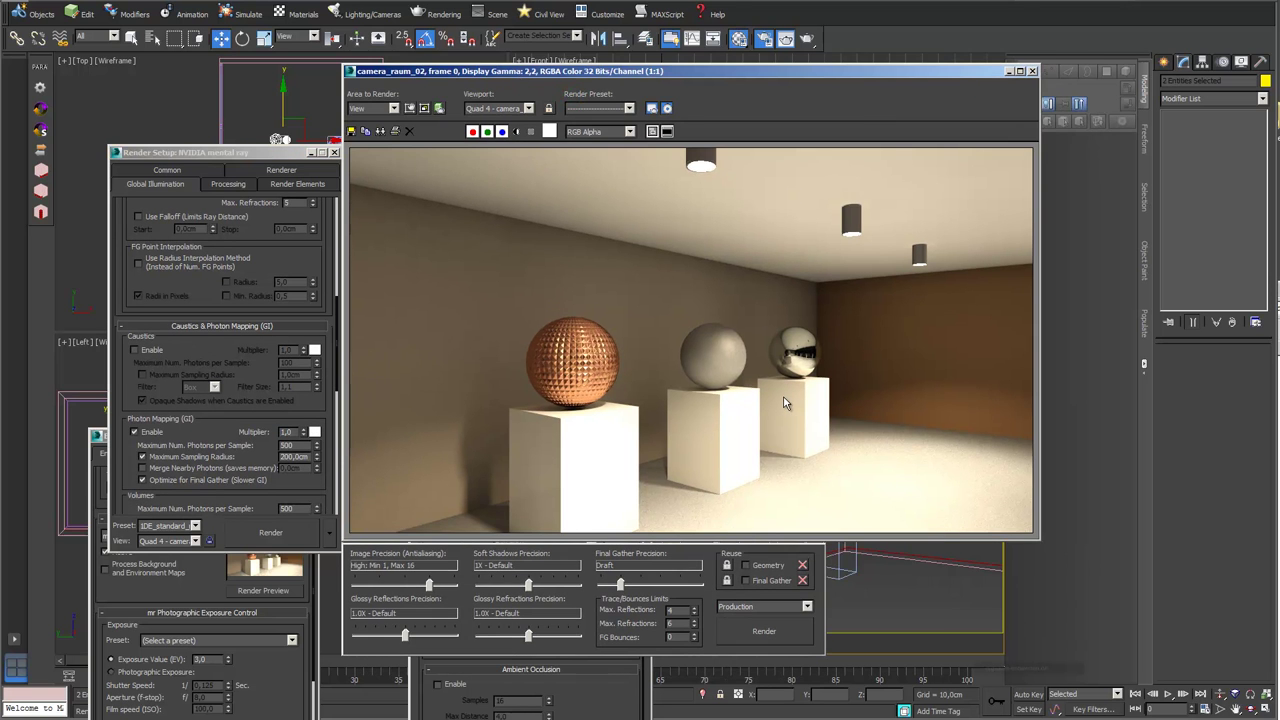